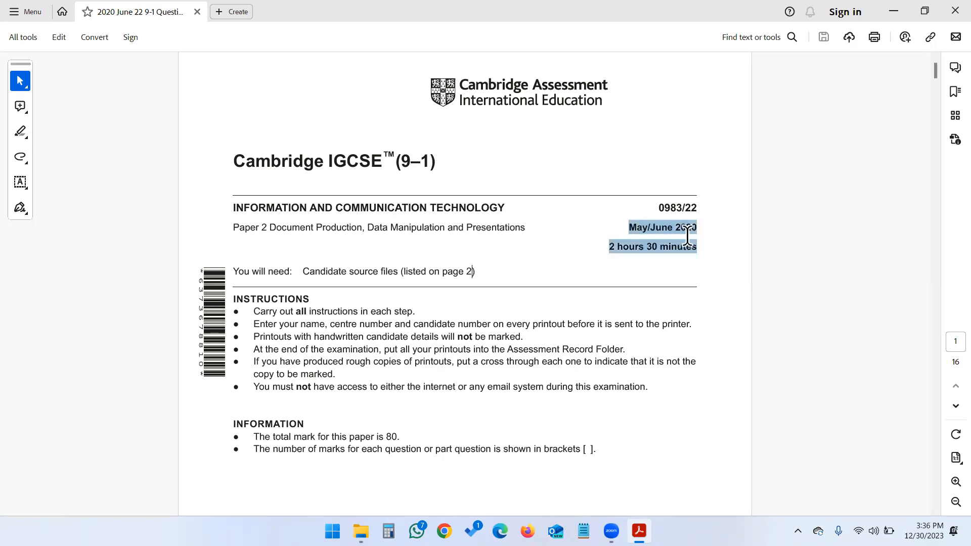
Review the exam paper's cover details and supplied source file list, and compare the list with the files in the June 2020 Paper 22 folder.
{"action": "left_click", "coordinate": [684, 212]}
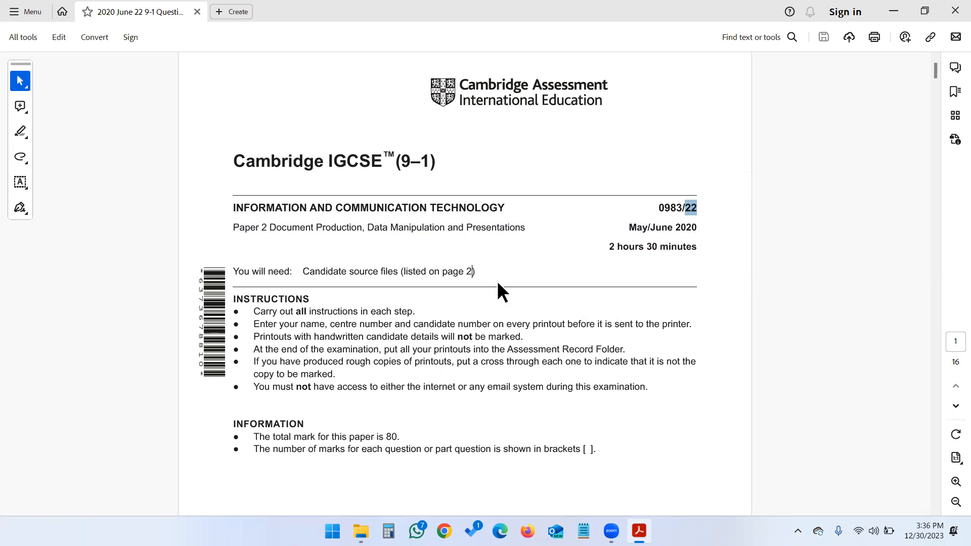
{"action": "scroll", "coordinate": [467, 282], "scroll_direction": "down", "scroll_amount": 1}
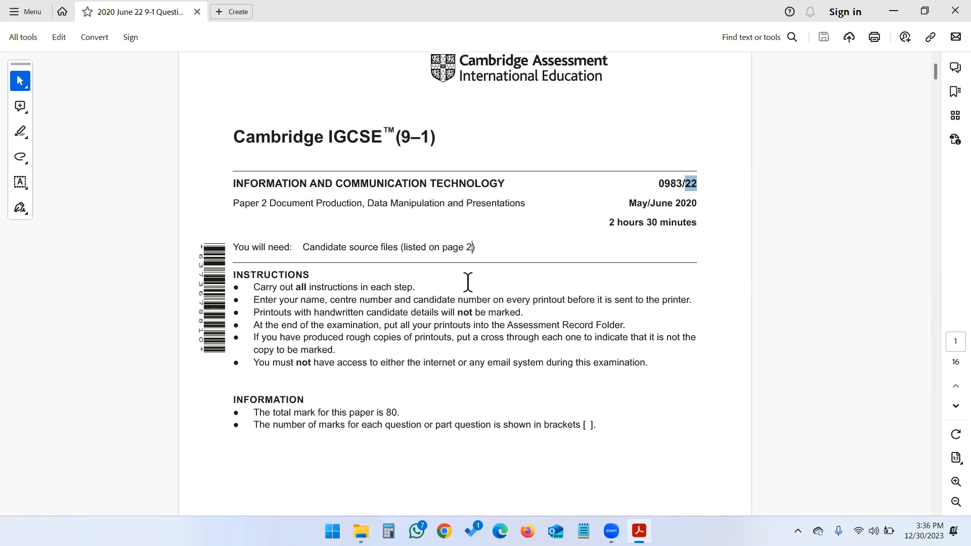
{"action": "scroll", "coordinate": [468, 282], "scroll_direction": "down", "scroll_amount": 15}
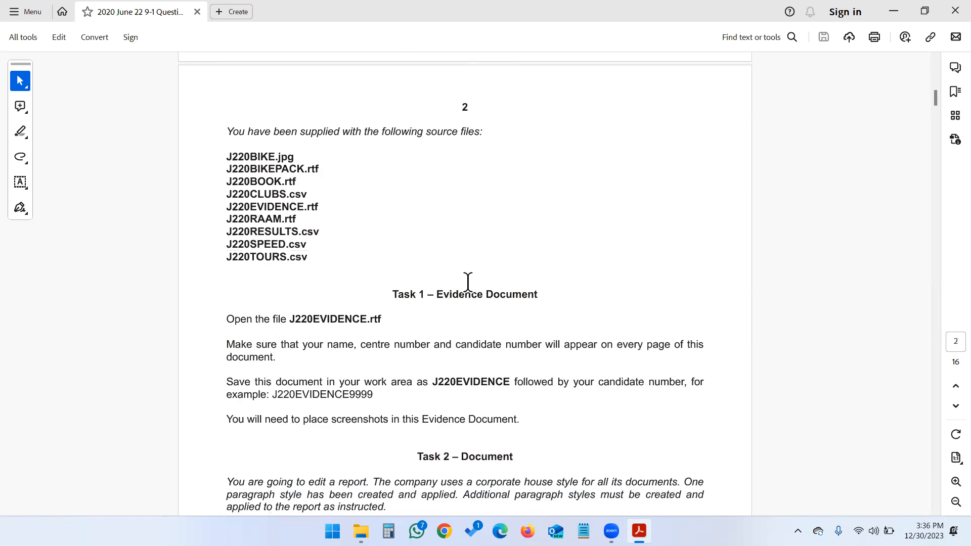
{"action": "left_click_drag", "start_coordinate": [224, 159], "coordinate": [324, 256]}
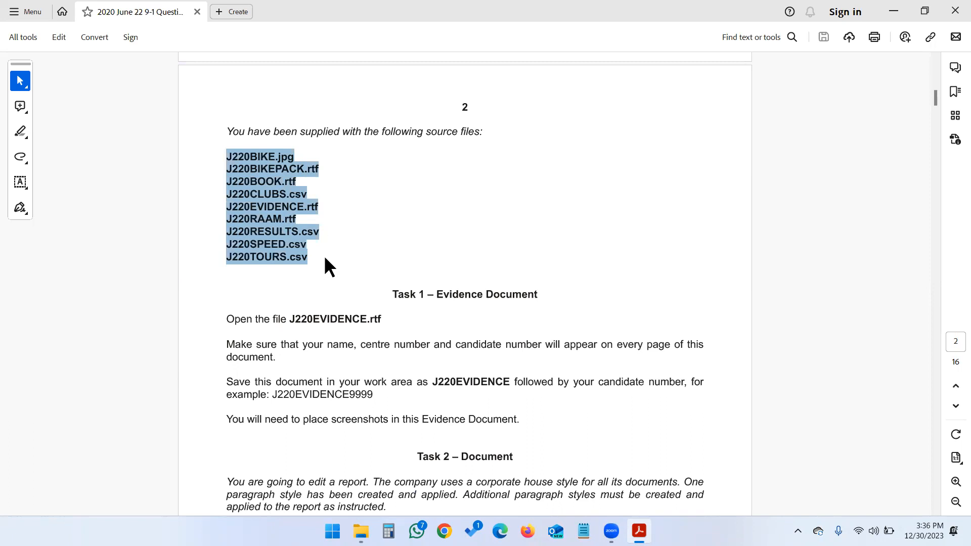
{"action": "left_click", "coordinate": [360, 531]}
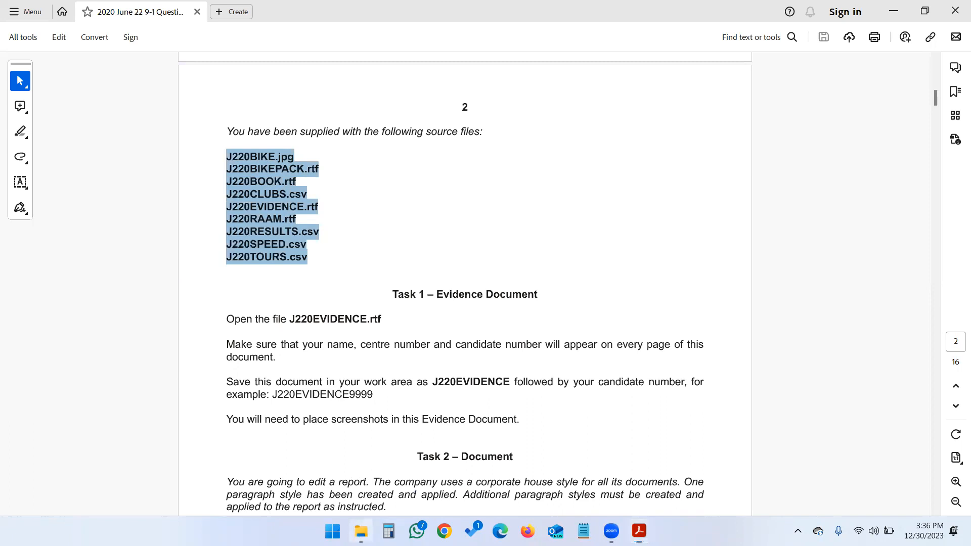
{"action": "left_click_drag", "start_coordinate": [278, 358], "coordinate": [197, 141]}
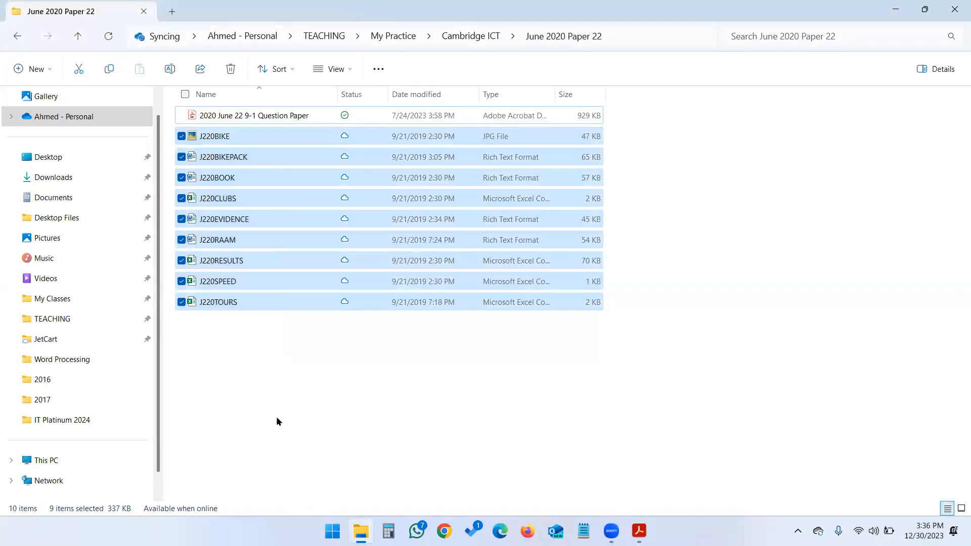
{"action": "left_click", "coordinate": [895, 15]}
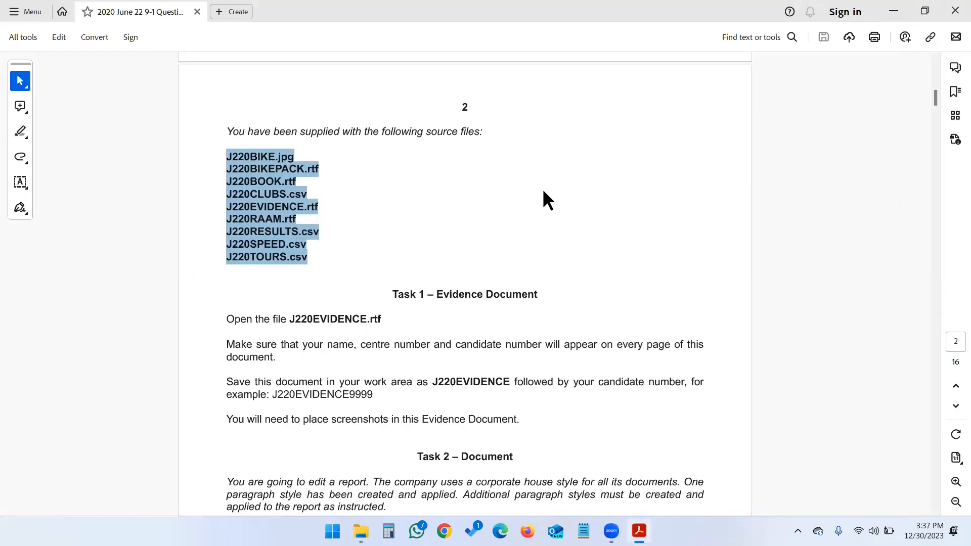
Open J220EVIDENCE.rtf from the June 2020 Paper 22 folder, as Task 1 of the question paper instructs.
{"action": "scroll", "coordinate": [523, 233], "scroll_direction": "down", "scroll_amount": 2}
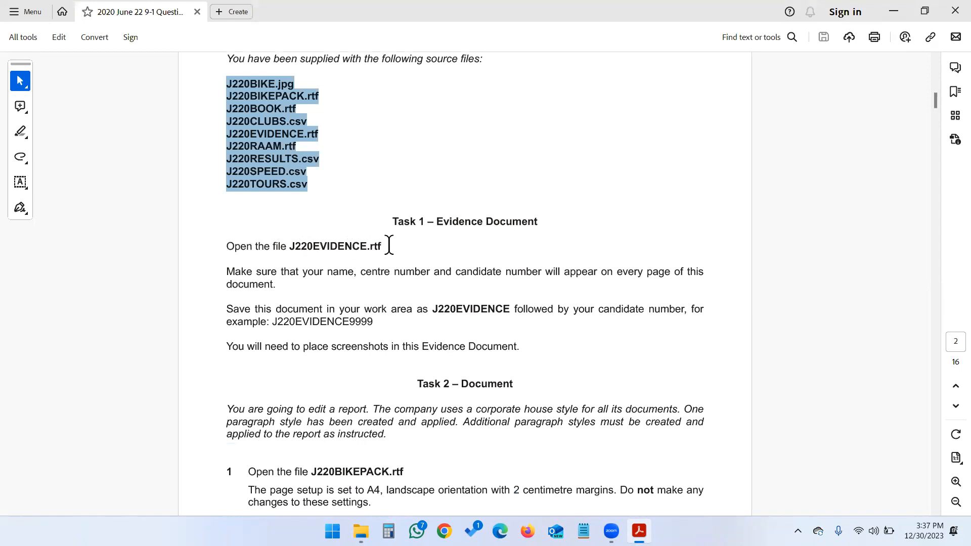
{"action": "left_click", "coordinate": [361, 530]}
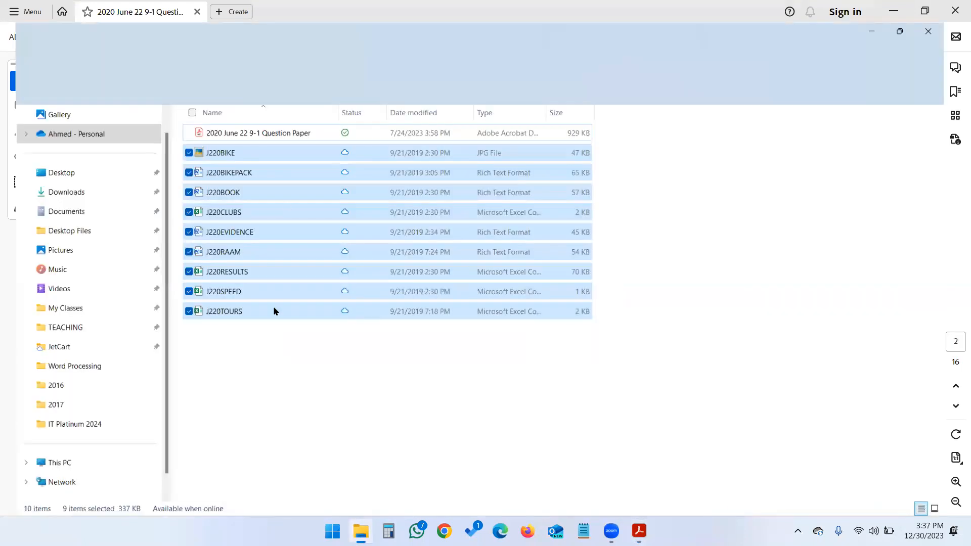
{"action": "double_click", "coordinate": [238, 220]}
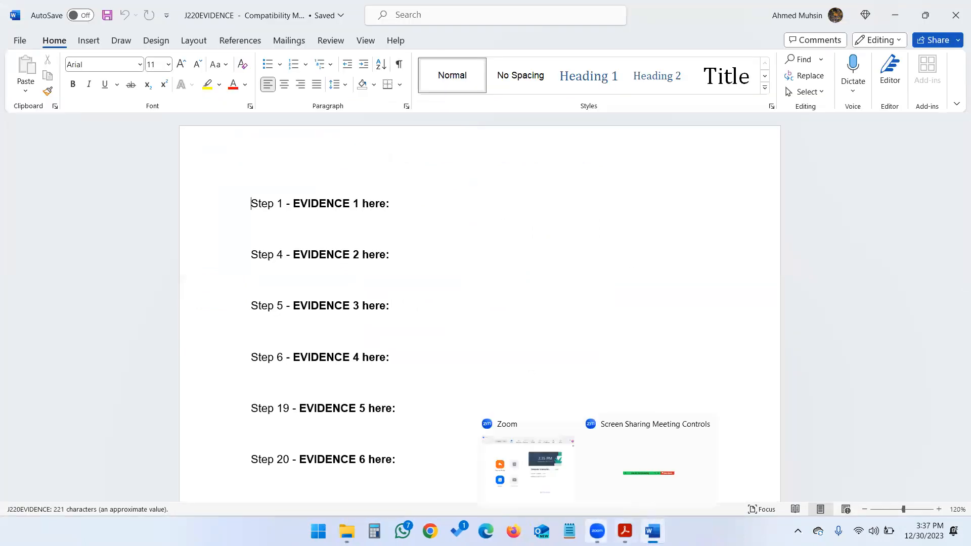
Add the candidate's name, centre number and candidate number to the evidence document's page header, as the question paper requires.
{"action": "left_click", "coordinate": [625, 531]}
{"action": "left_click_drag", "start_coordinate": [282, 271], "coordinate": [354, 272]}
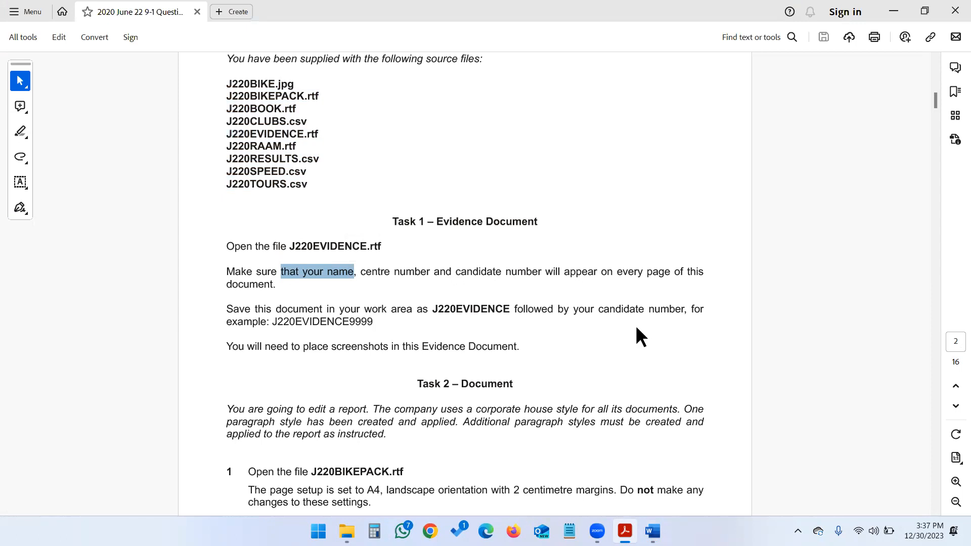
{"action": "left_click", "coordinate": [653, 530]}
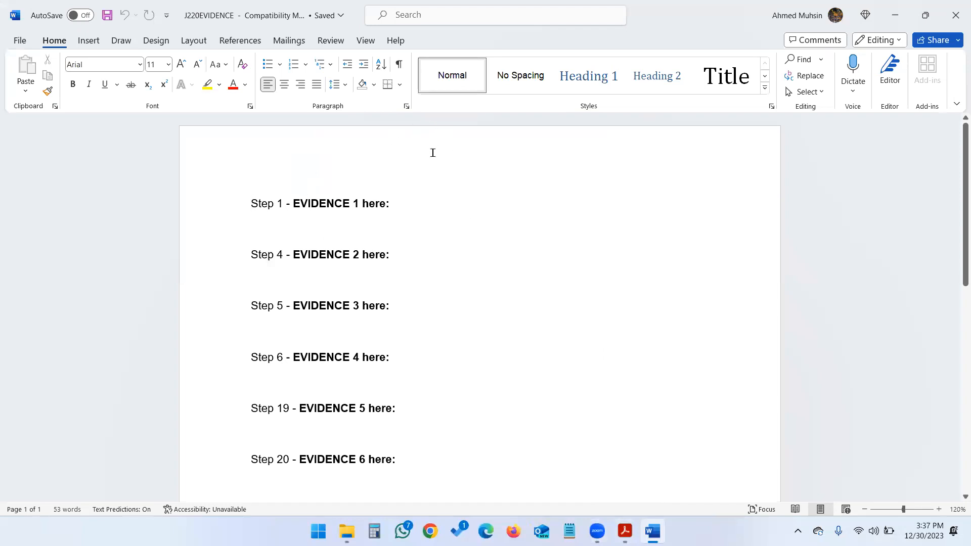
{"action": "scroll", "coordinate": [453, 167], "scroll_direction": "down", "scroll_amount": 10}
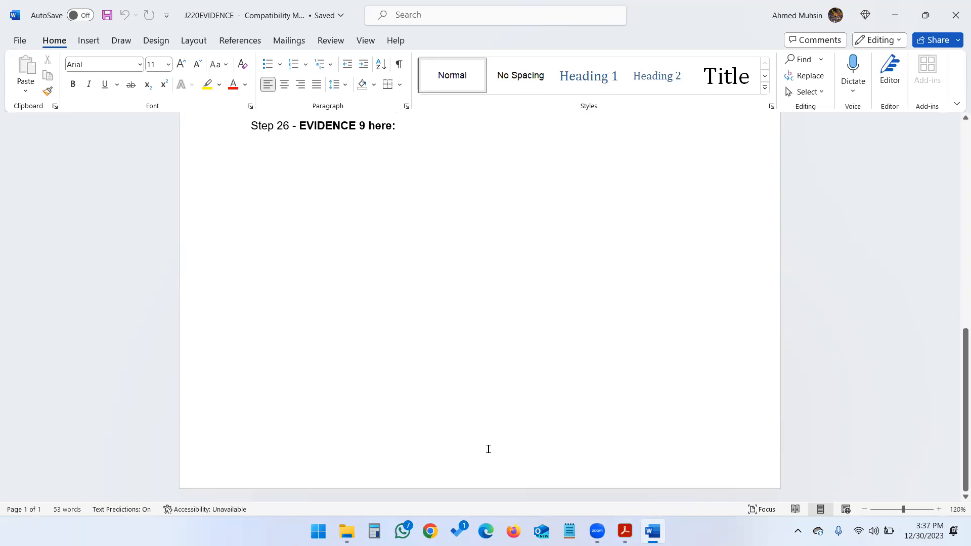
{"action": "scroll", "coordinate": [462, 266], "scroll_direction": "up", "scroll_amount": 10}
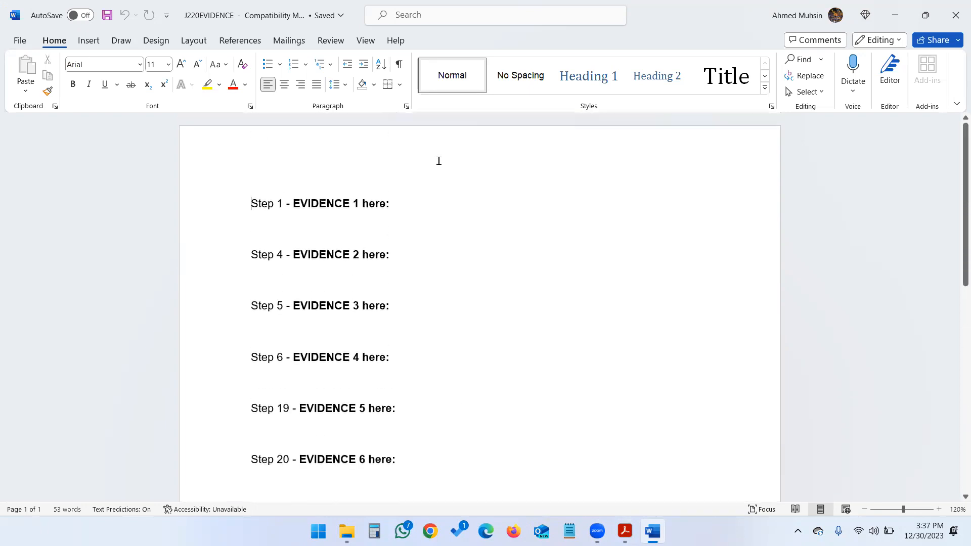
{"action": "double_click", "coordinate": [408, 143]}
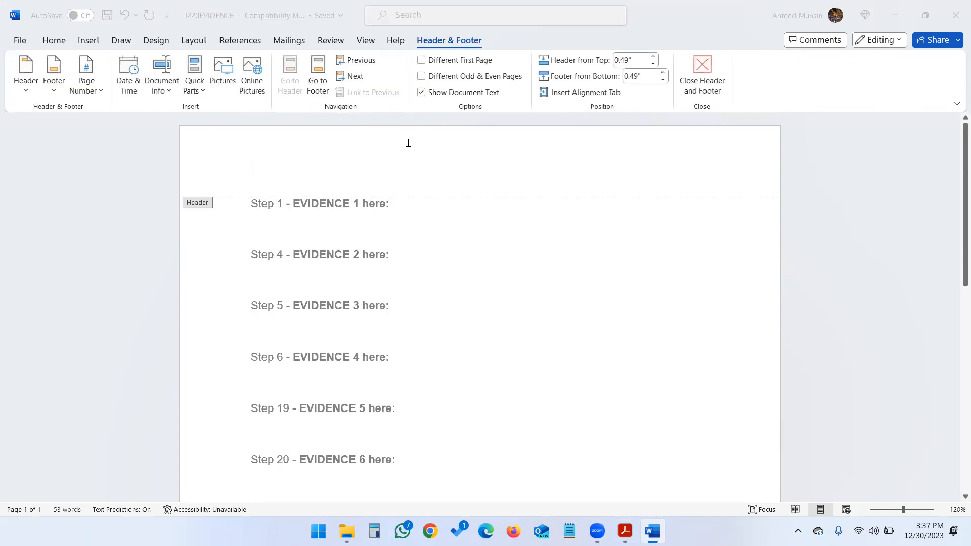
{"action": "key", "text": "alt+Tab"}
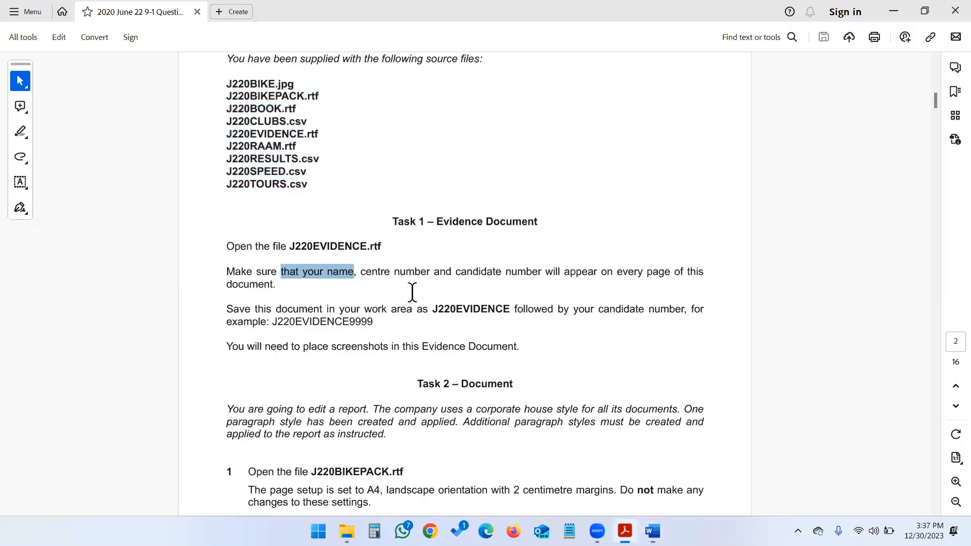
{"action": "key", "text": "alt+Tab"}
{"action": "type", "text": "Ahmed "}
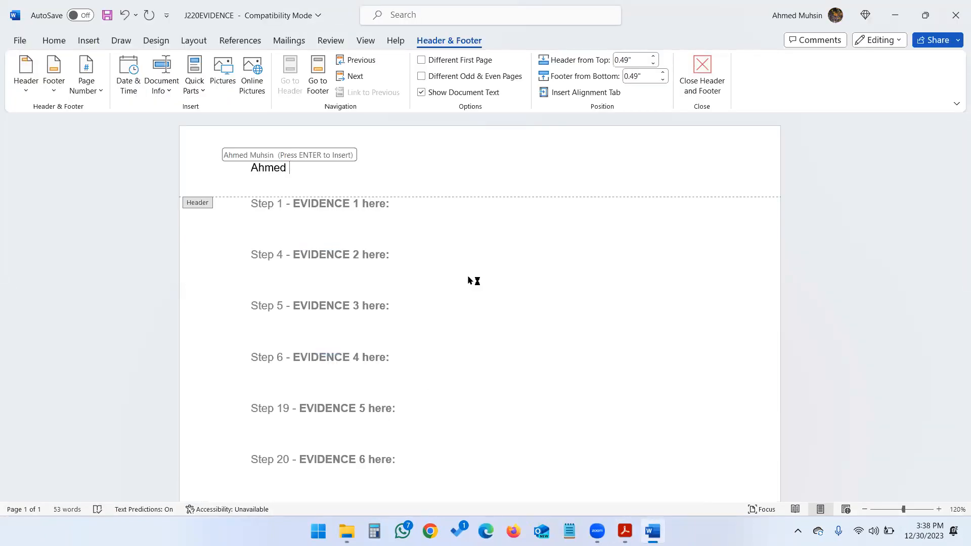
{"action": "type", "text": "1234 1234"}
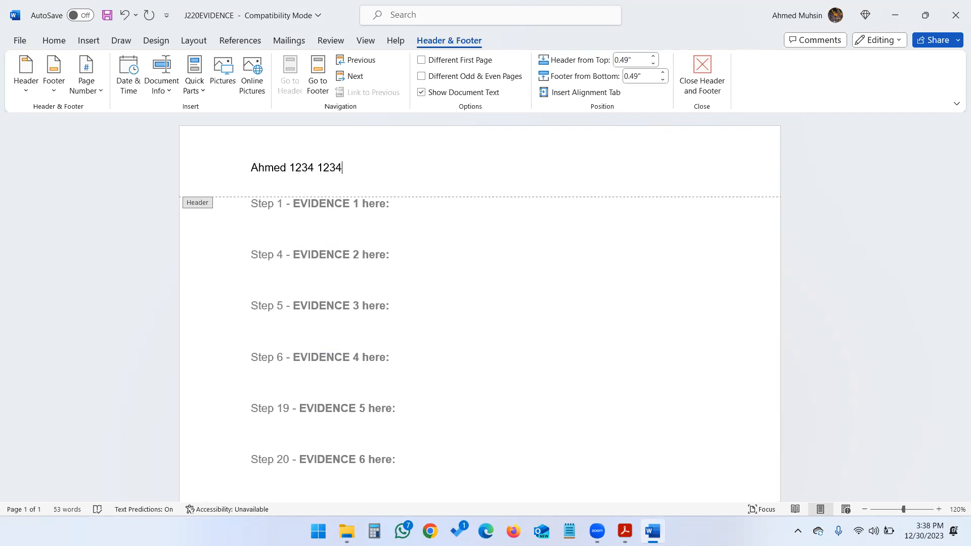
{"action": "left_click", "coordinate": [685, 83]}
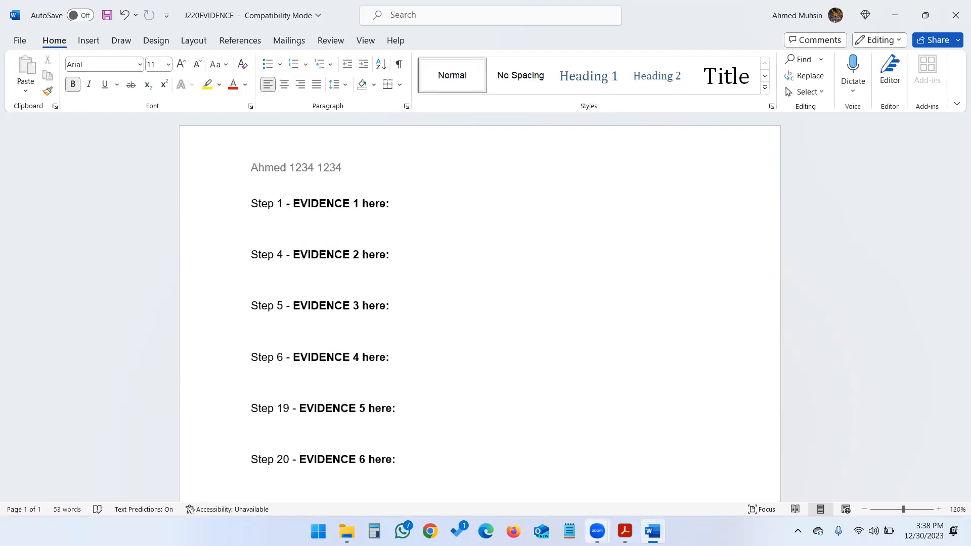
Save the evidence document in the June 2020 Paper 22 folder under the required file name, J220EVIDENCE followed by the candidate number.
{"action": "left_click", "coordinate": [625, 530]}
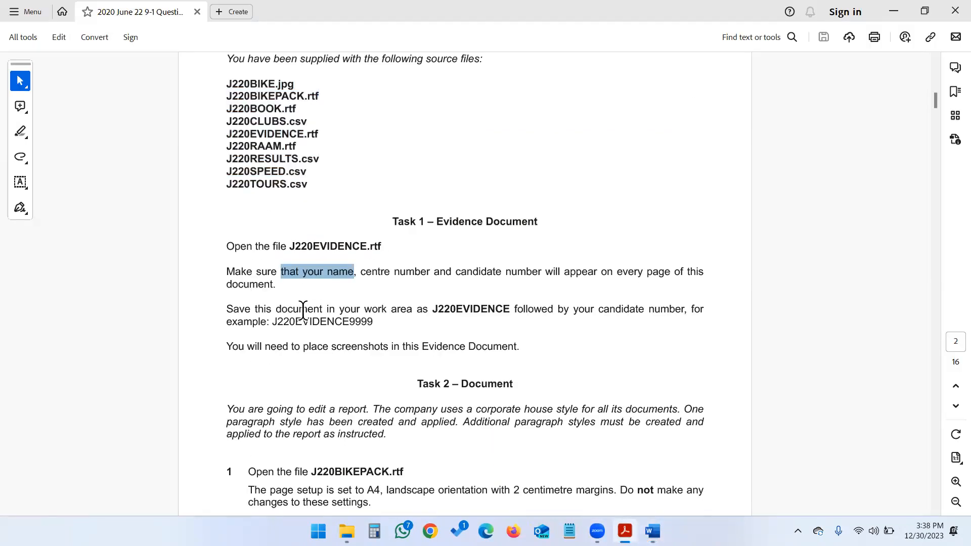
{"action": "left_click_drag", "start_coordinate": [432, 310], "coordinate": [514, 317]}
{"action": "left_click_drag", "start_coordinate": [598, 310], "coordinate": [677, 314]}
{"action": "left_click_drag", "start_coordinate": [272, 321], "coordinate": [381, 329]}
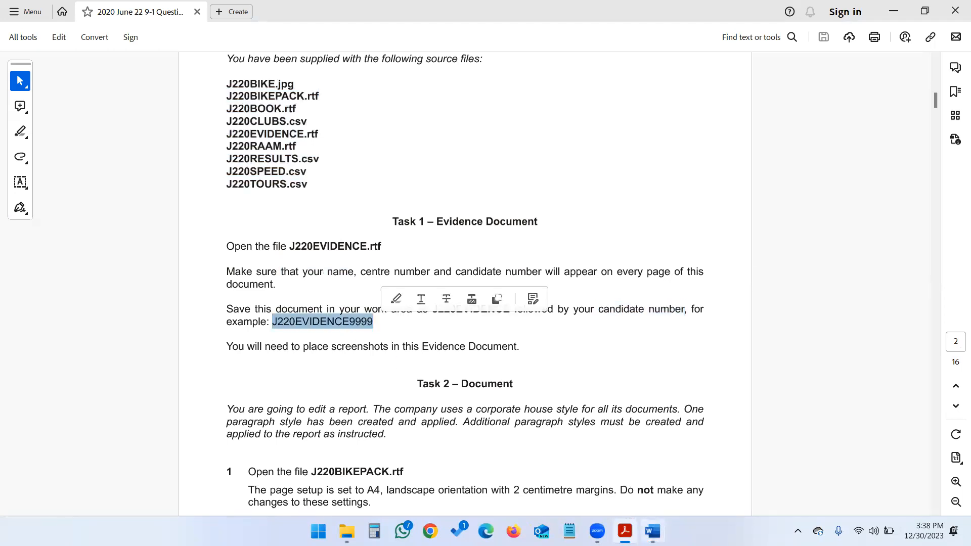
{"action": "left_click", "coordinate": [652, 531]}
{"action": "left_click", "coordinate": [440, 223]}
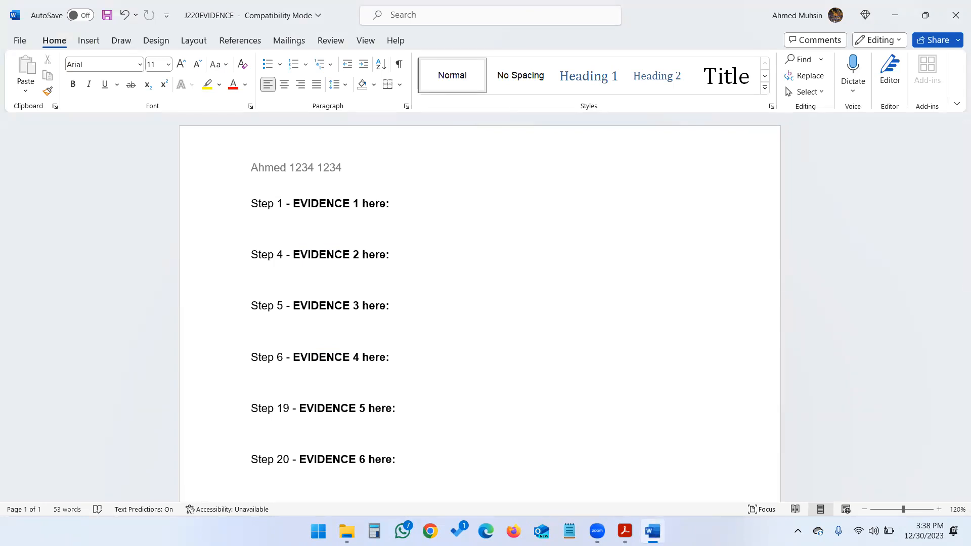
{"action": "left_click", "coordinate": [22, 44]}
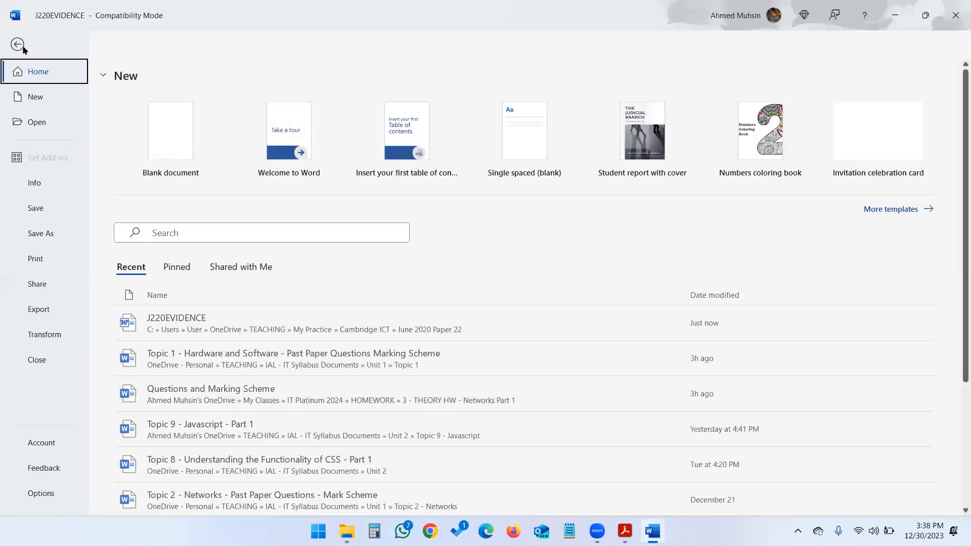
{"action": "left_click", "coordinate": [58, 232]}
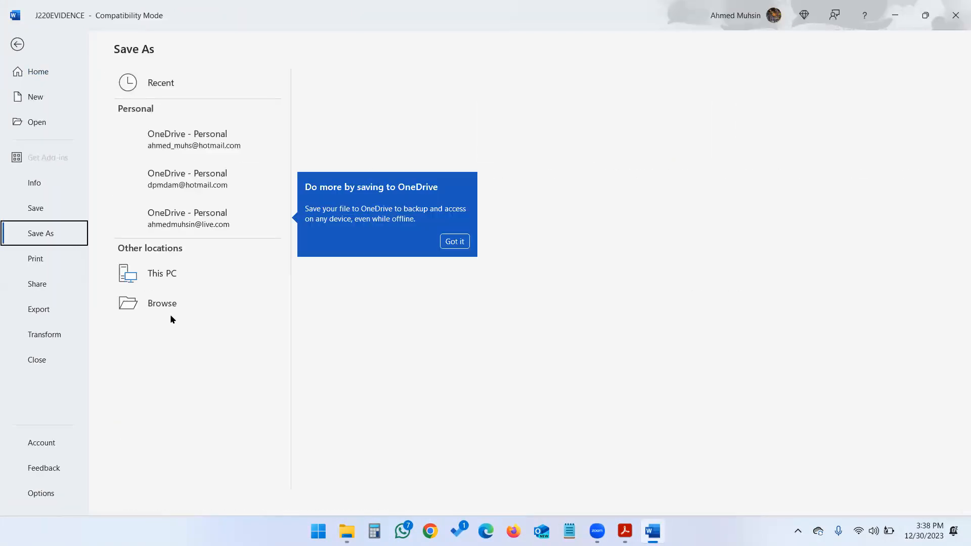
{"action": "left_click", "coordinate": [162, 333]}
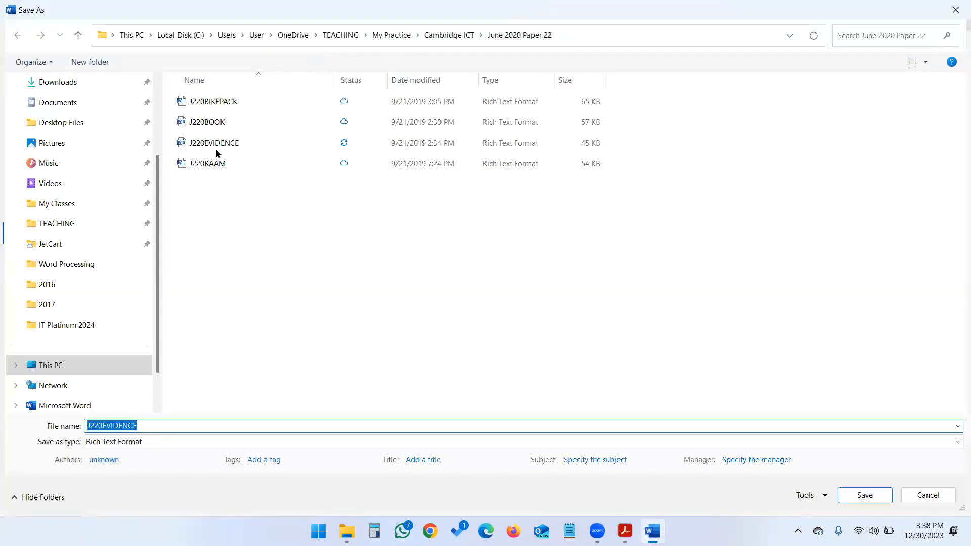
{"action": "left_click", "coordinate": [218, 426]}
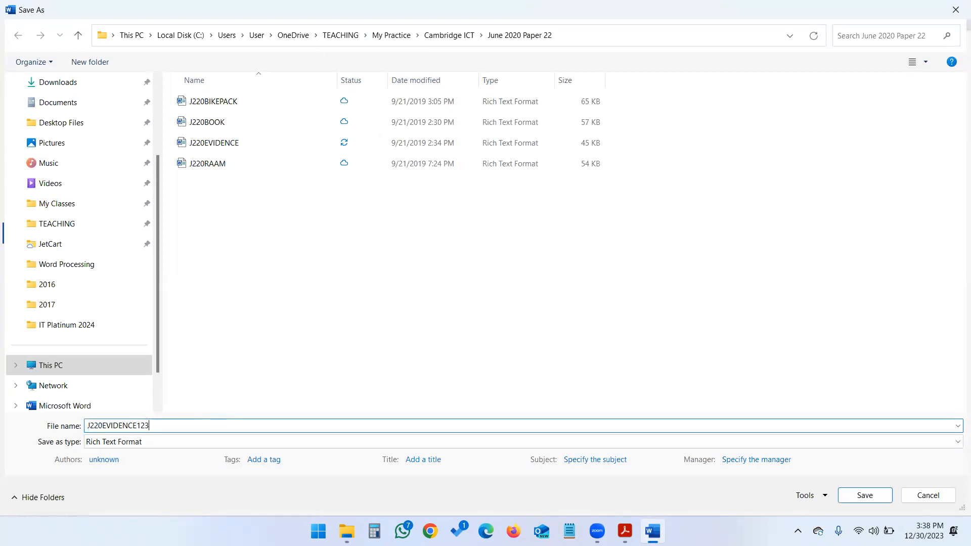
{"action": "key", "text": "Return"}
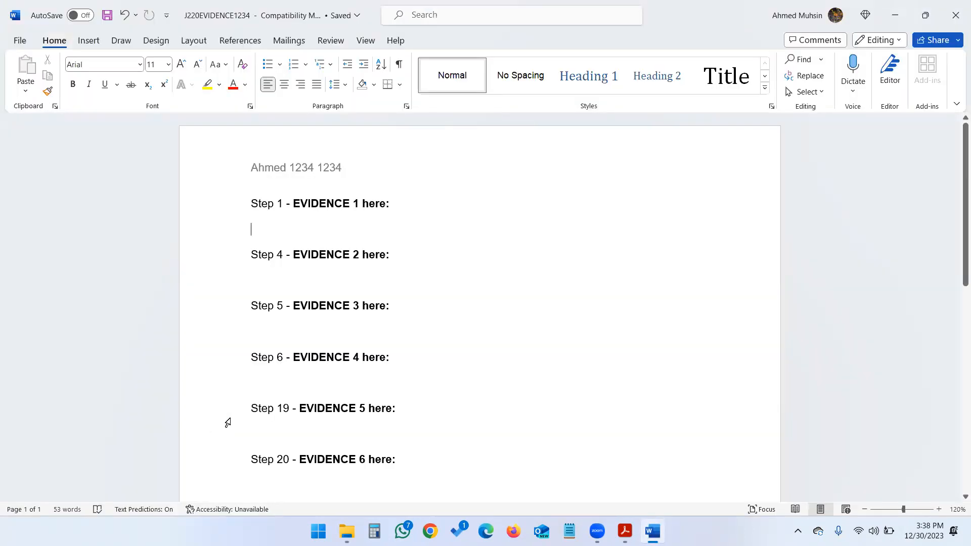
Read the question paper's Task 1 screenshot requirement and the introduction to Task 2 – Document.
{"action": "left_click", "coordinate": [625, 531]}
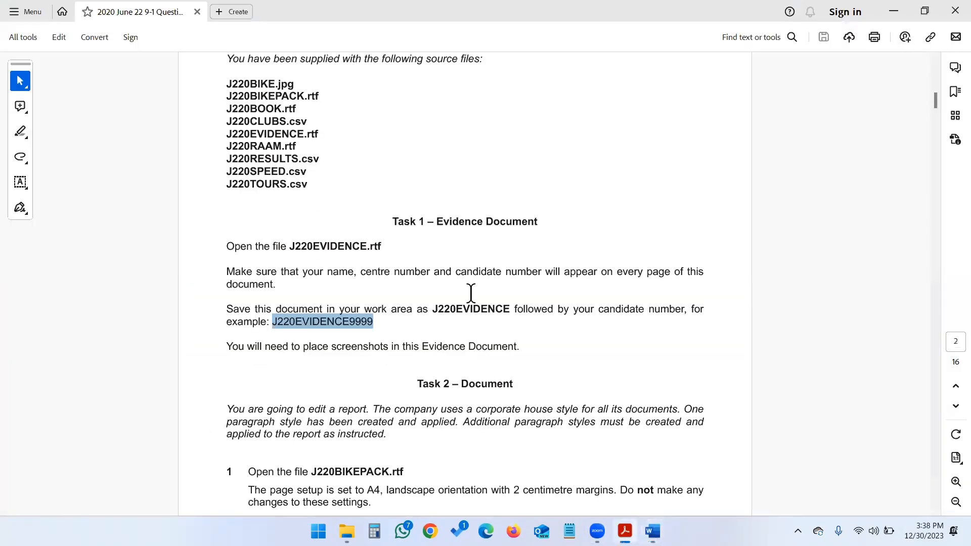
{"action": "left_click_drag", "start_coordinate": [248, 347], "coordinate": [542, 344]}
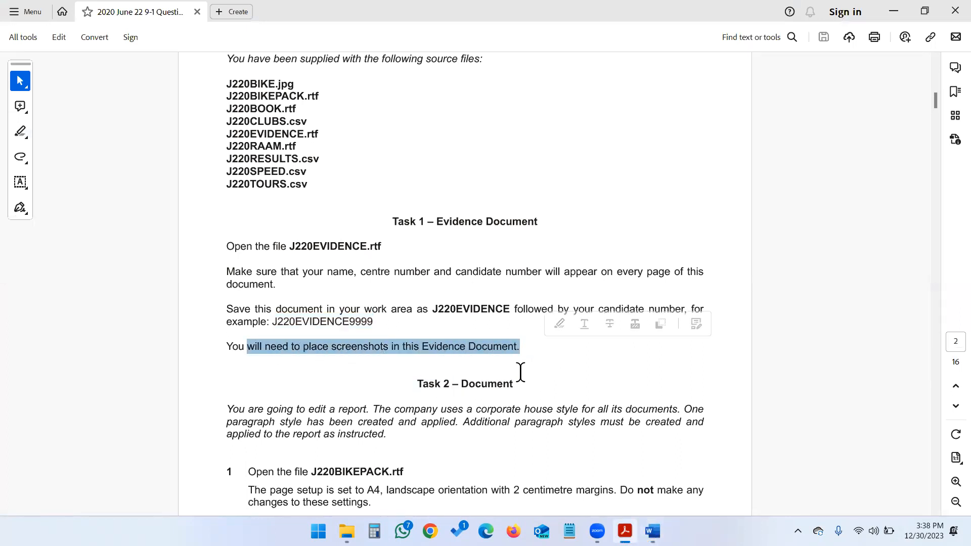
{"action": "left_click", "coordinate": [413, 347]}
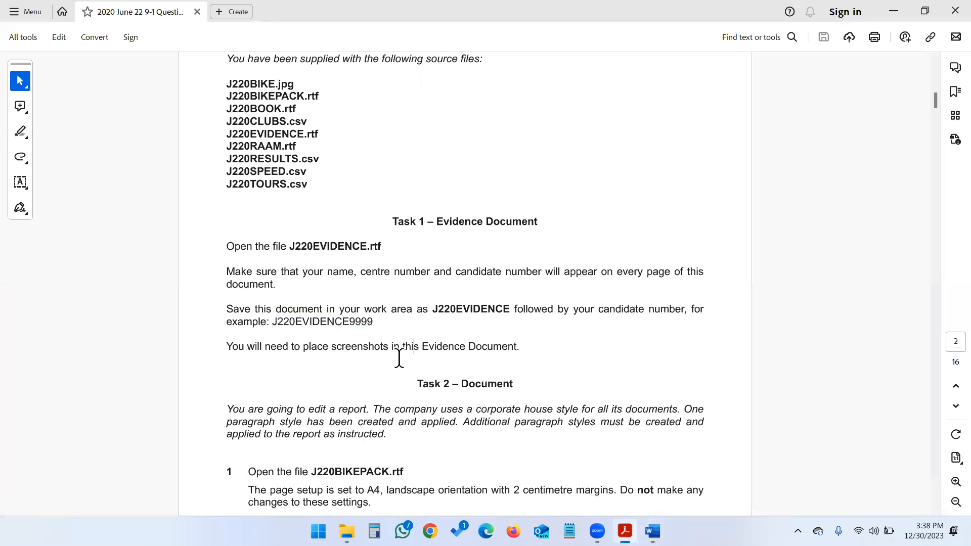
{"action": "scroll", "coordinate": [406, 327], "scroll_direction": "down", "scroll_amount": 4}
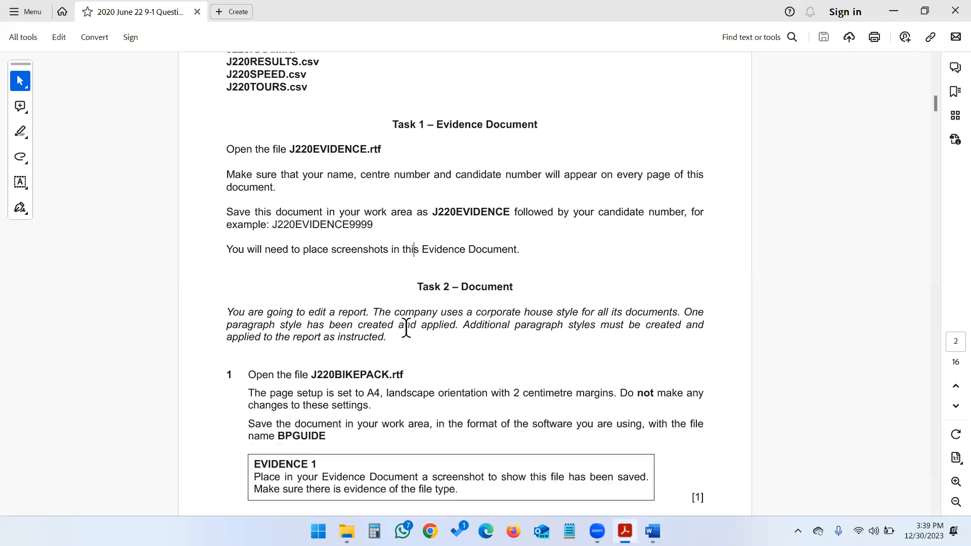
{"action": "triple_click", "coordinate": [425, 167]}
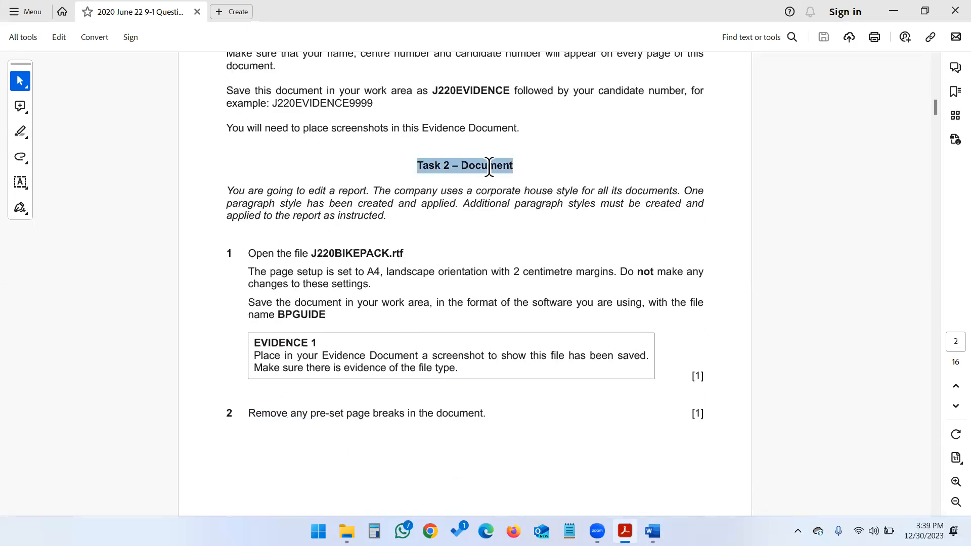
{"action": "left_click", "coordinate": [482, 167]}
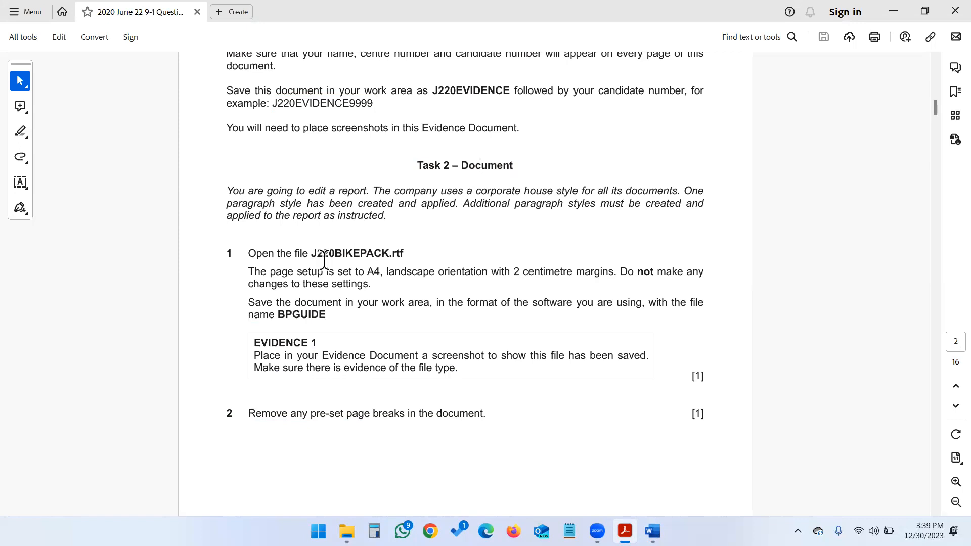
Open the J220BIKEPACK report from the June 2020 Paper 22 folder, as step 1 of the question paper's Task 2 instructs.
{"action": "left_click_drag", "start_coordinate": [247, 255], "coordinate": [413, 253]}
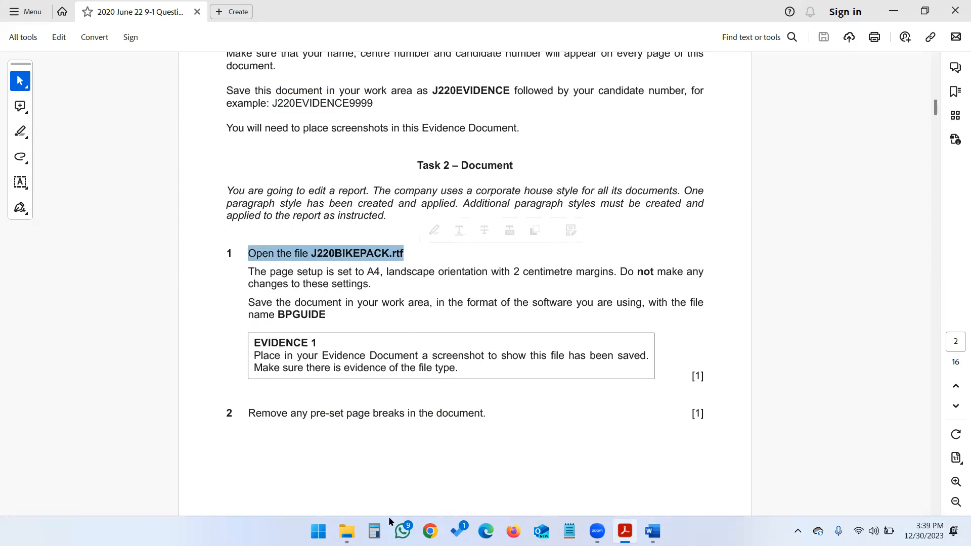
{"action": "left_click", "coordinate": [346, 531]}
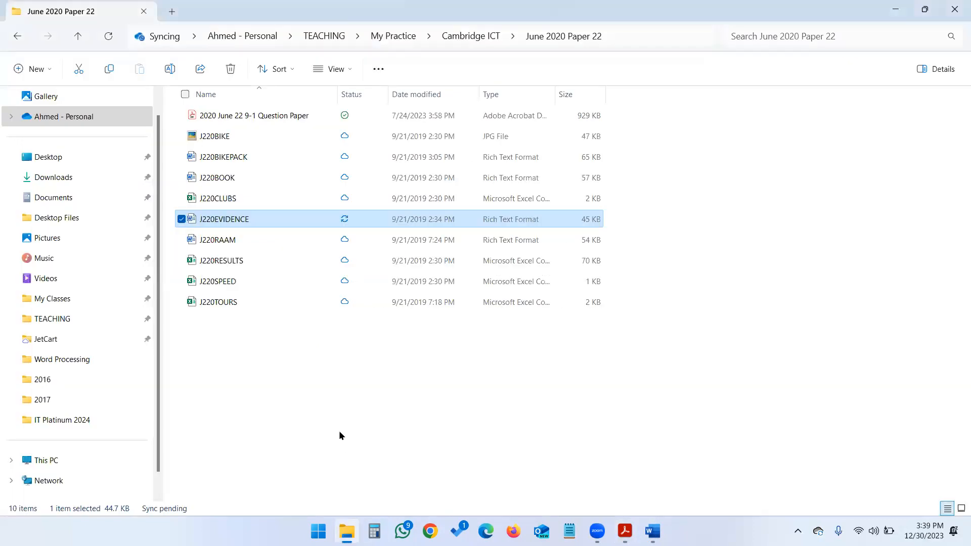
{"action": "left_click", "coordinate": [236, 162]}
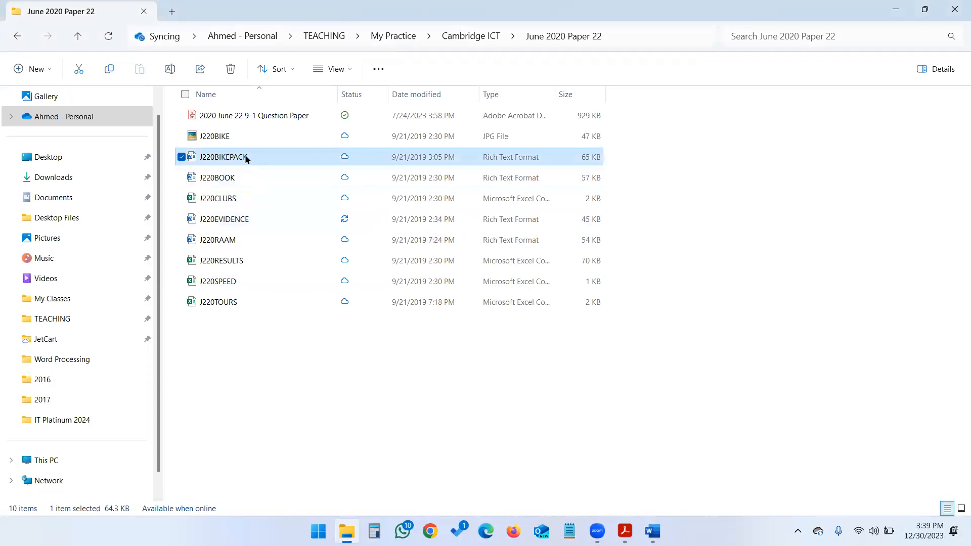
{"action": "double_click", "coordinate": [245, 156]}
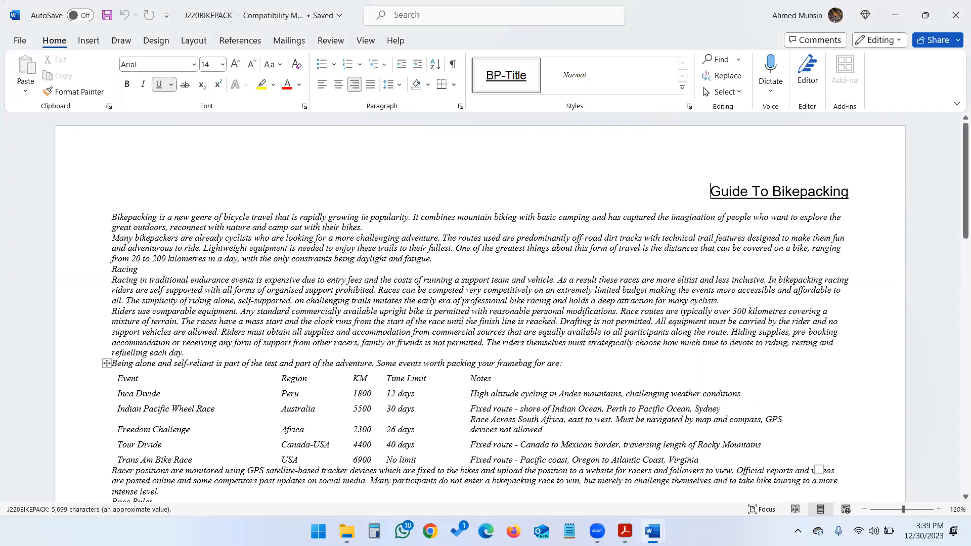
{"action": "left_click", "coordinate": [865, 510]}
{"action": "left_click", "coordinate": [865, 510]}
{"action": "left_click", "coordinate": [865, 510]}
{"action": "left_click", "coordinate": [865, 510]}
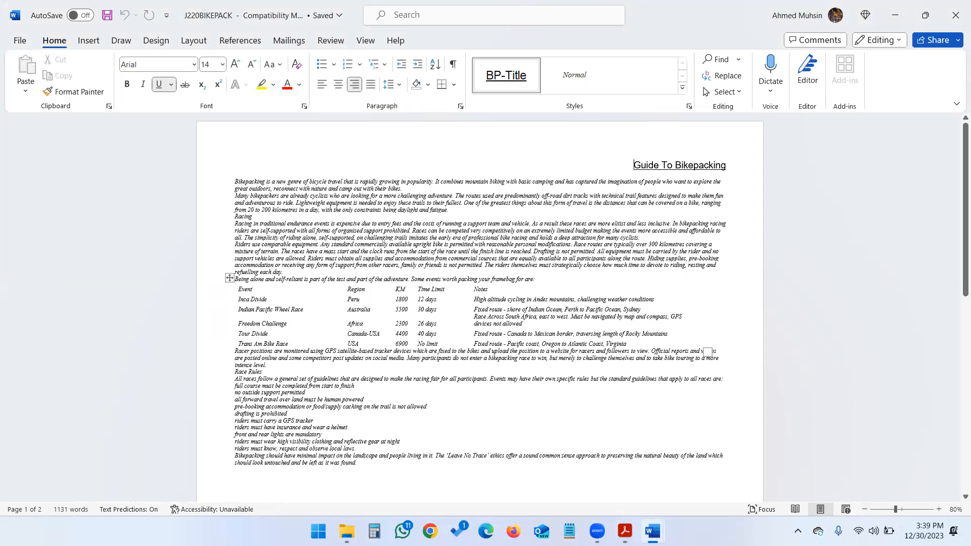
Save the report as BPGUIDE in Rich Text Format in the June 2020 Paper 22 folder, using the file name from the question paper.
{"action": "left_click", "coordinate": [625, 531]}
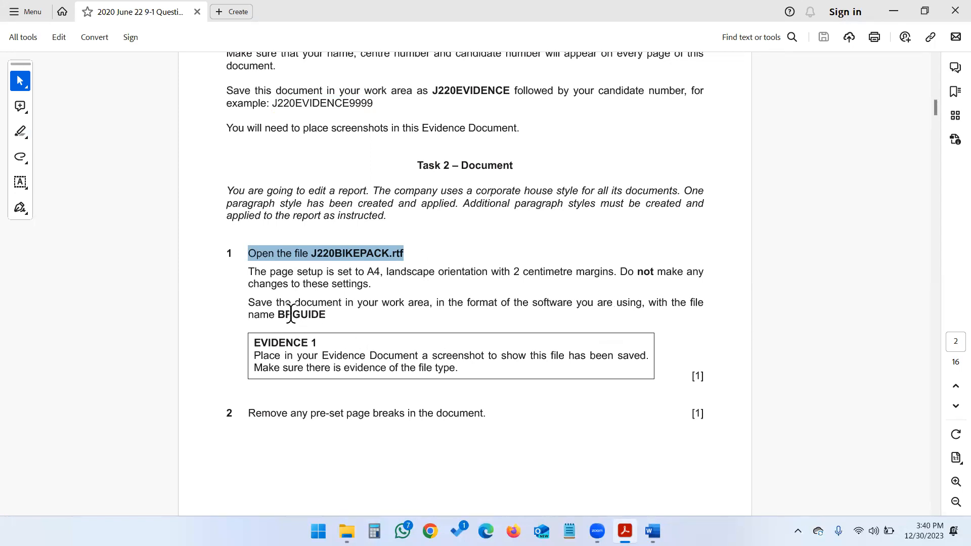
{"action": "left_click_drag", "start_coordinate": [275, 315], "coordinate": [331, 315]}
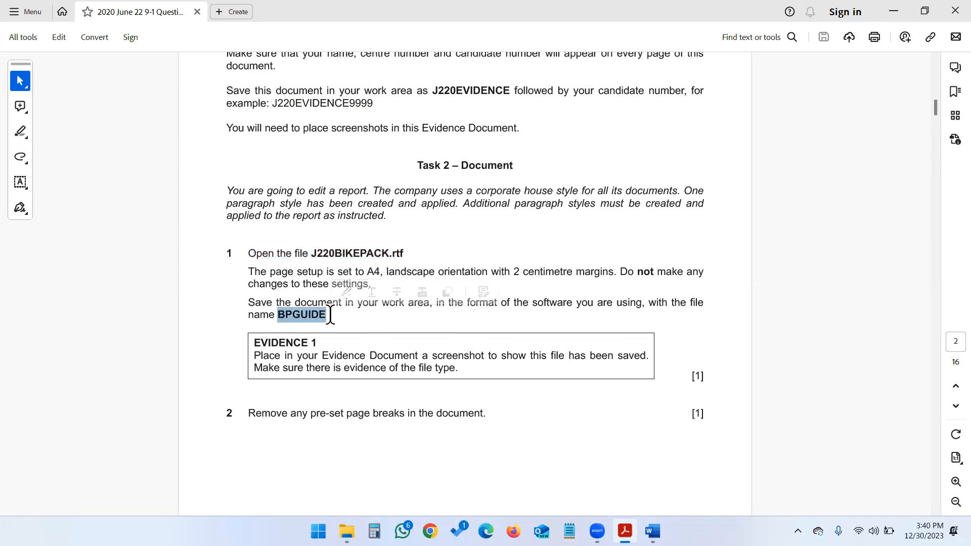
{"action": "key", "text": "alt+Tab"}
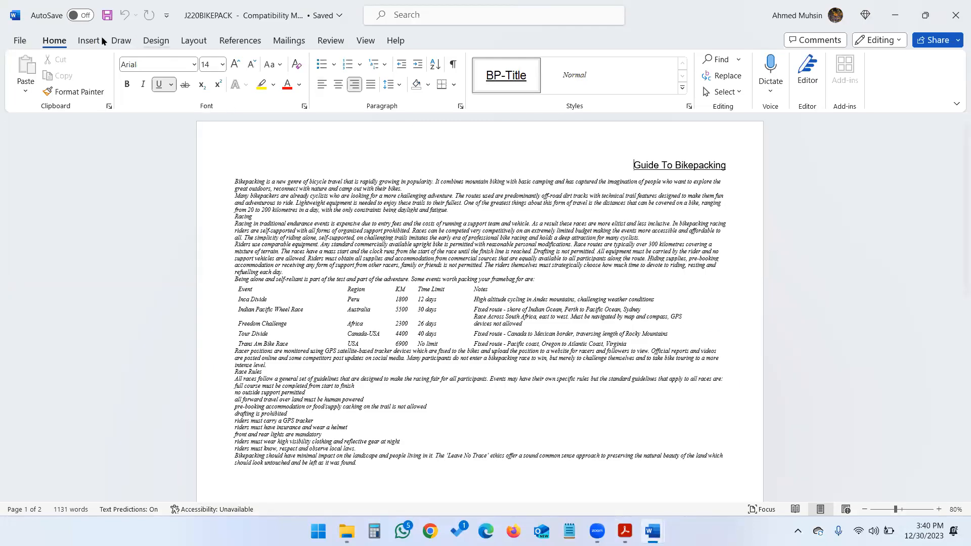
{"action": "left_click", "coordinate": [25, 40]}
{"action": "left_click", "coordinate": [56, 229]}
{"action": "left_click", "coordinate": [161, 332]}
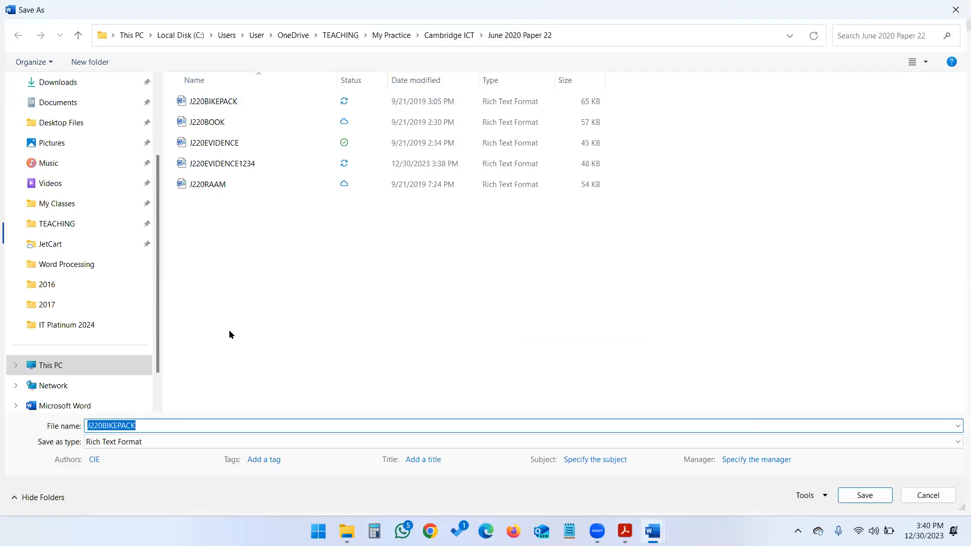
{"action": "type", "text": "BPGUIDE"}
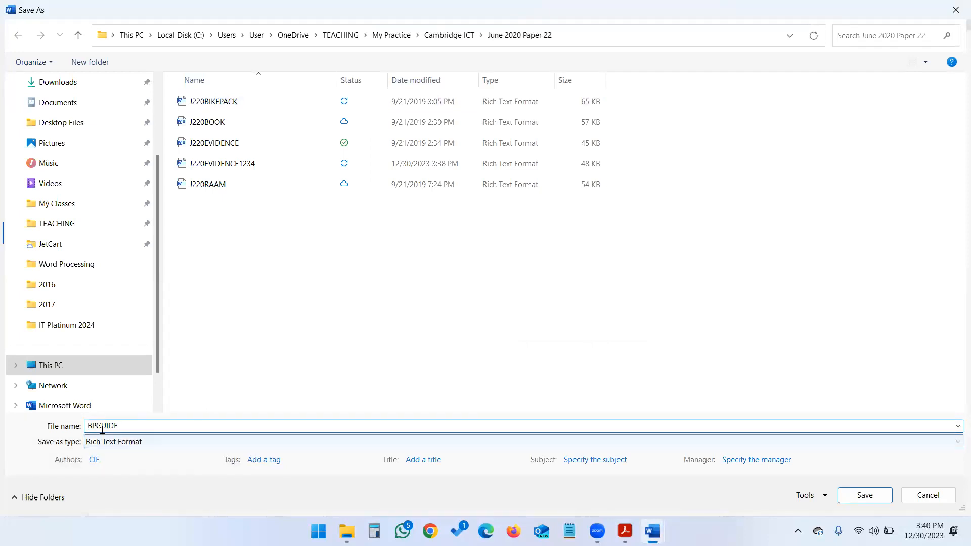
{"action": "left_click", "coordinate": [848, 493]}
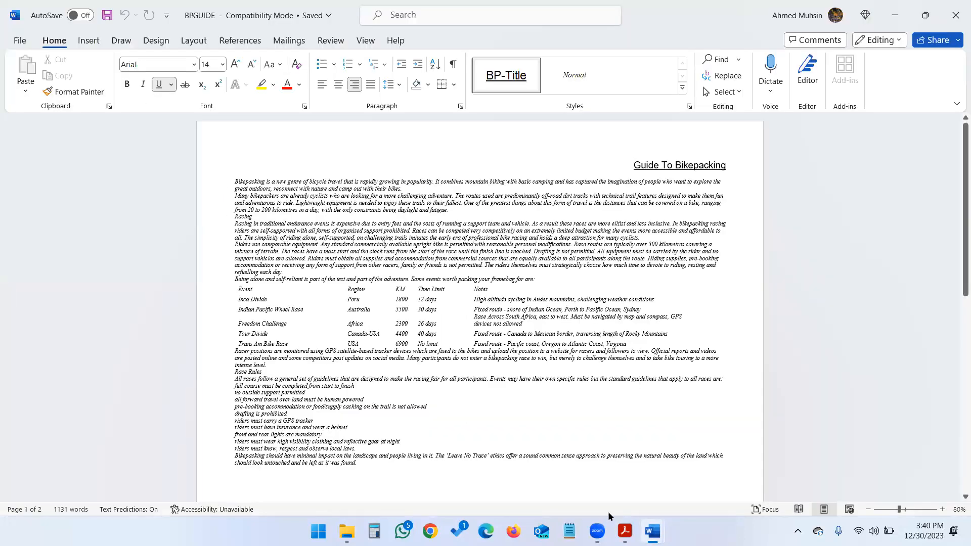
Read the Evidence 1 requirement and check the saved BPGUIDE file's entry and type in the June 2020 Paper 22 folder.
{"action": "left_click", "coordinate": [625, 531]}
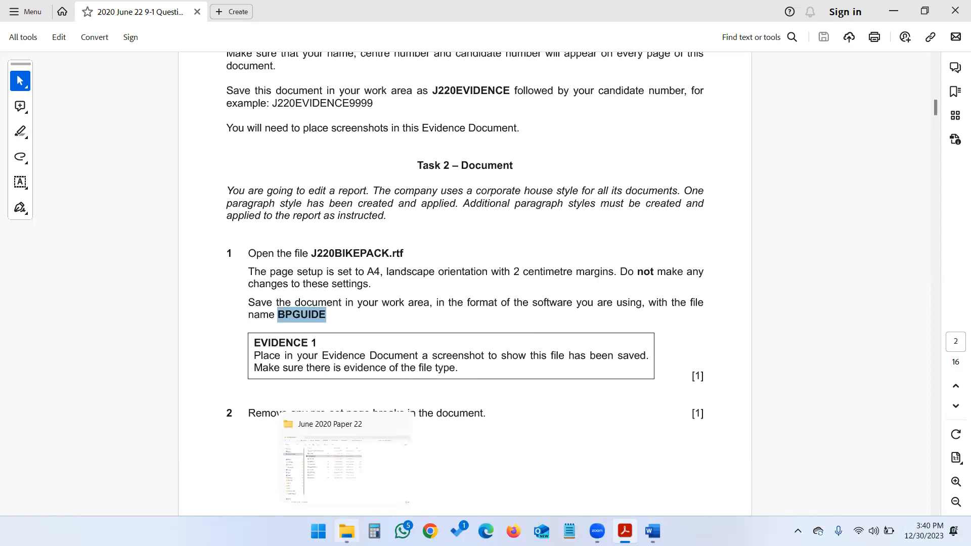
{"action": "left_click", "coordinate": [322, 457]}
{"action": "left_click", "coordinate": [317, 416]}
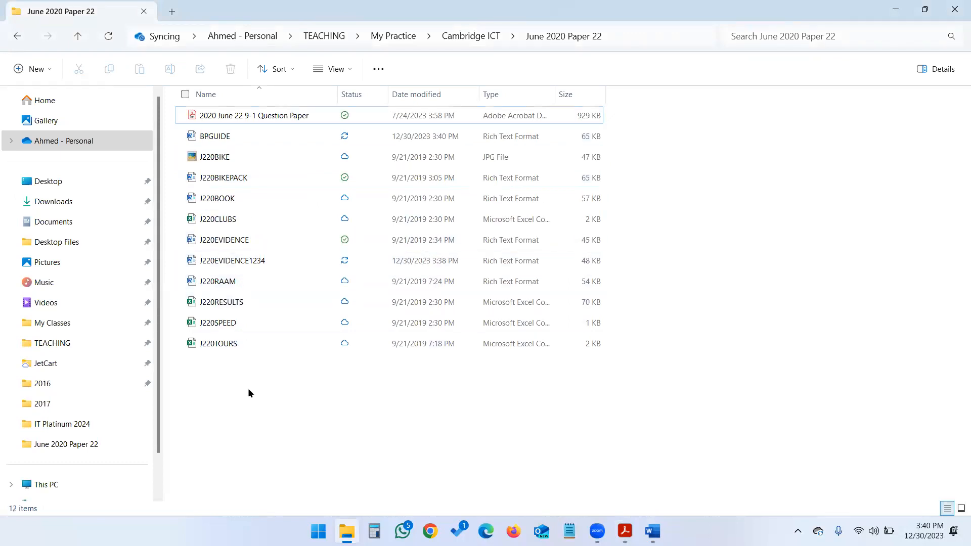
{"action": "left_click", "coordinate": [223, 142]}
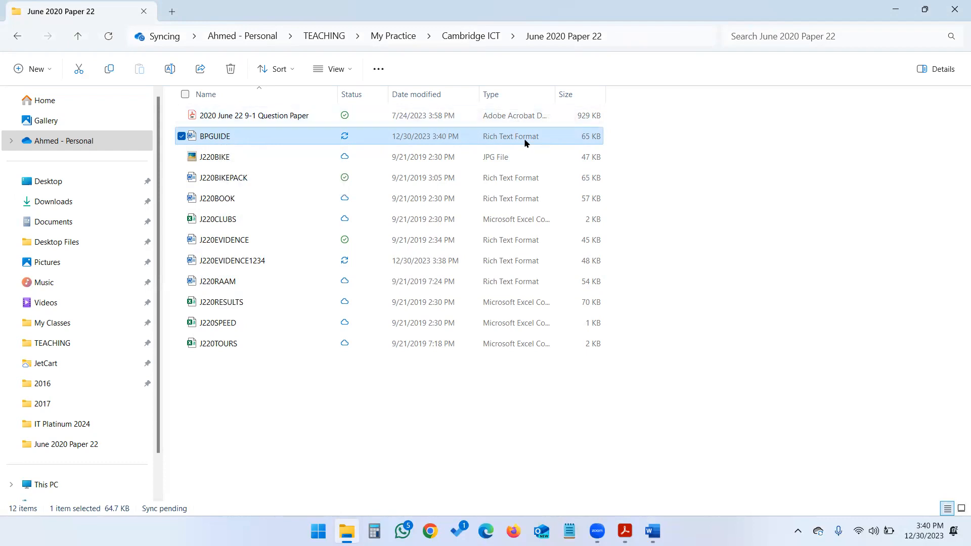
Display the folder's files as extra large icons, and return the folder to the Details view.
{"action": "left_click", "coordinate": [349, 71]}
{"action": "left_click", "coordinate": [350, 100]}
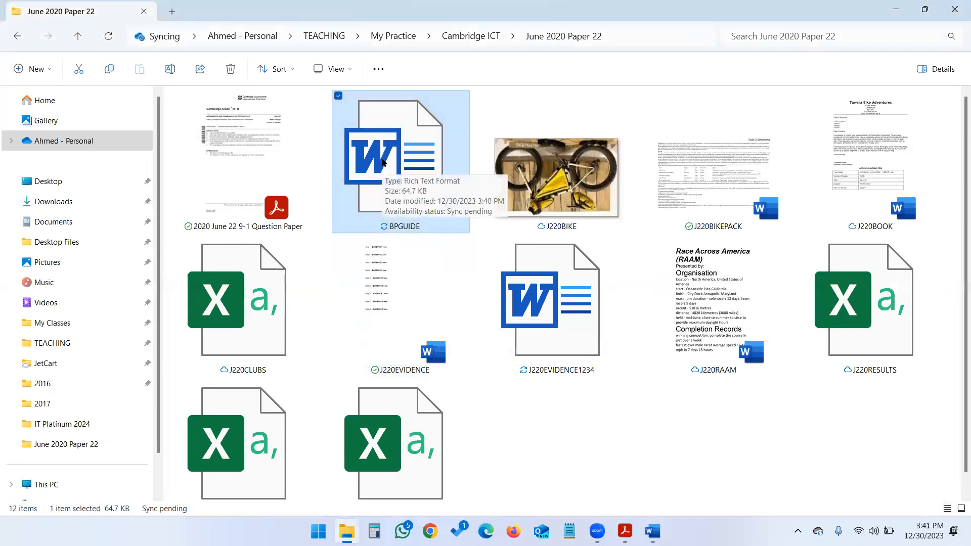
{"action": "left_click", "coordinate": [336, 70]}
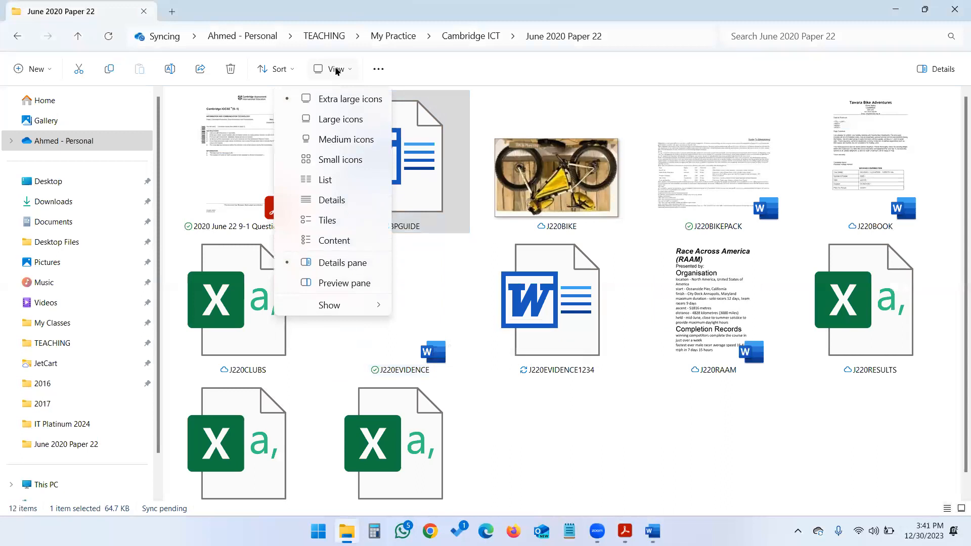
{"action": "left_click", "coordinate": [561, 447]}
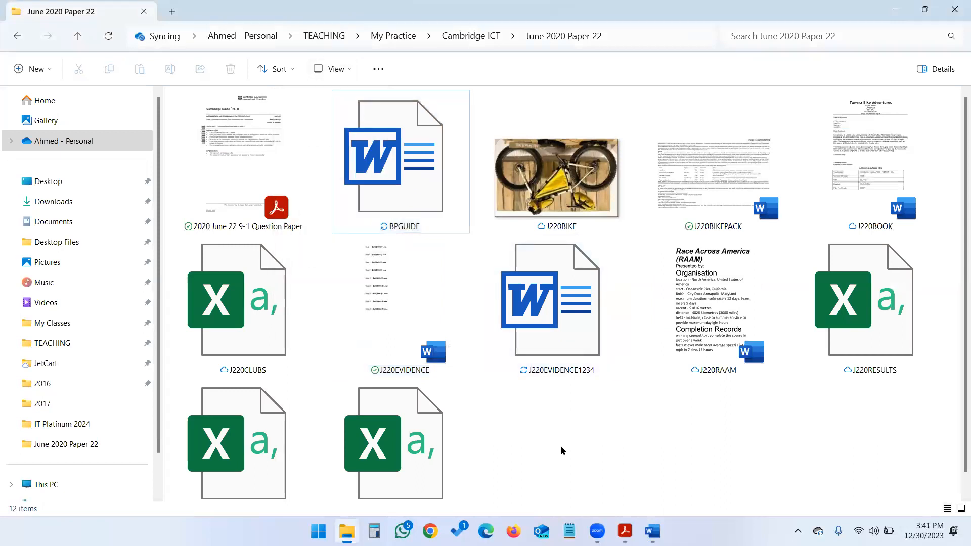
{"action": "left_click", "coordinate": [336, 69]}
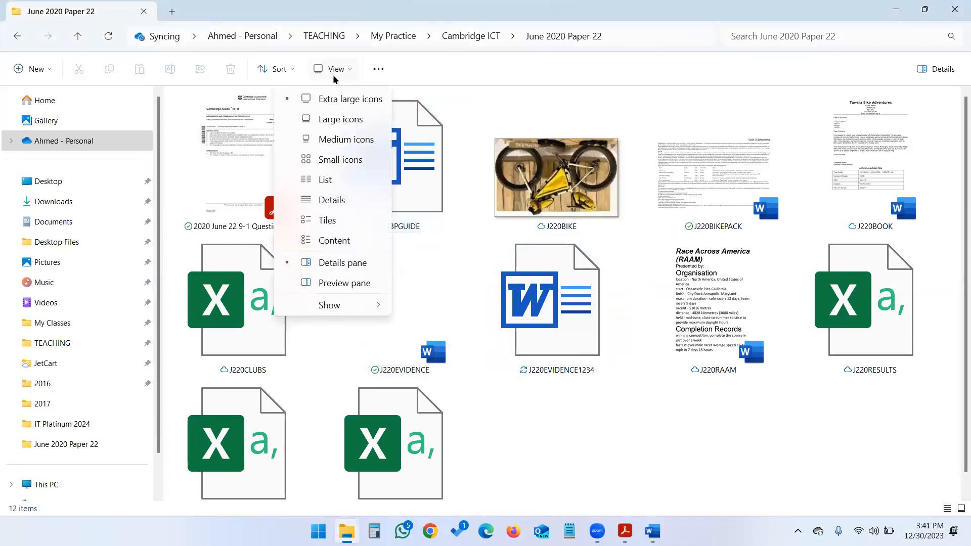
{"action": "left_click", "coordinate": [333, 202]}
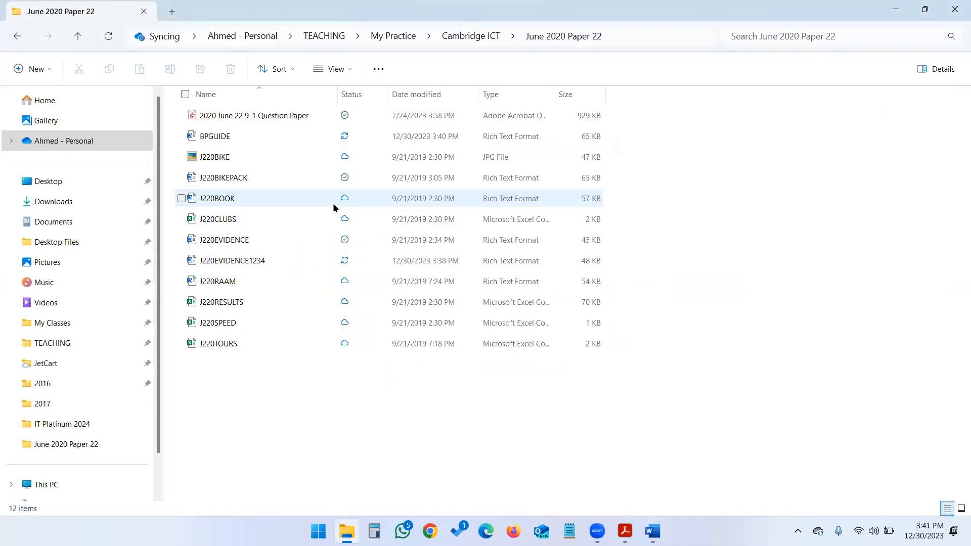
Capture a screenshot of the June 2020 Paper 22 folder in Details view, including the BPGUIDE file and its type.
{"action": "left_click", "coordinate": [208, 140]}
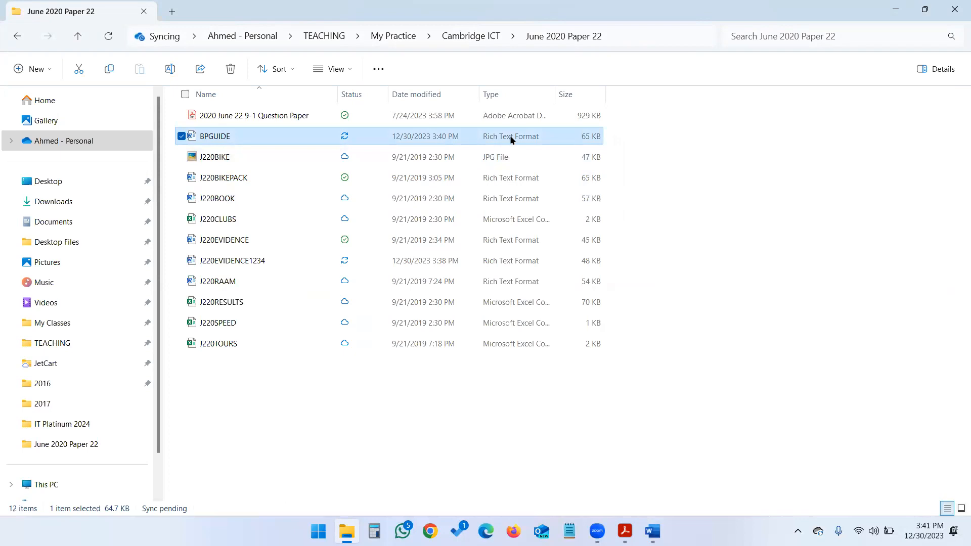
{"action": "left_click", "coordinate": [405, 429]}
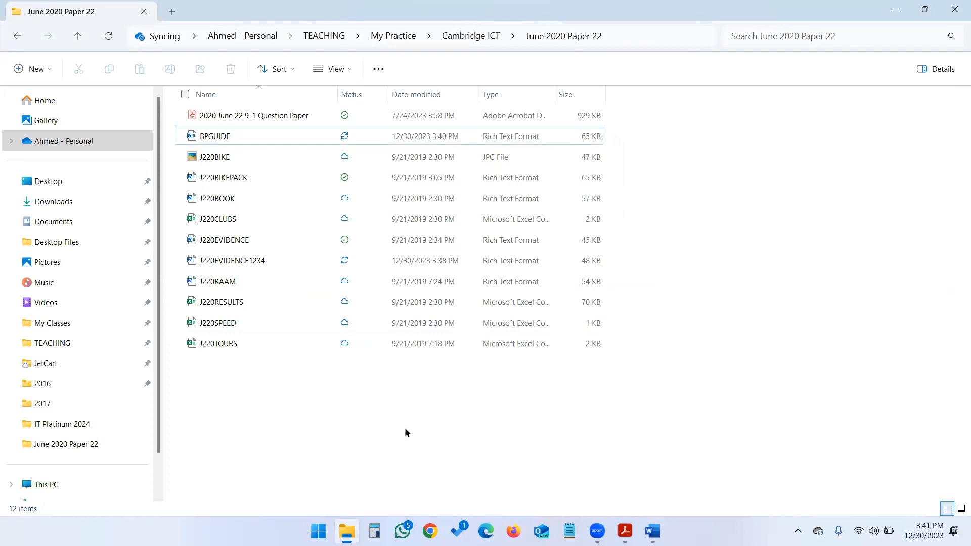
{"action": "key", "text": "super+shift+s"}
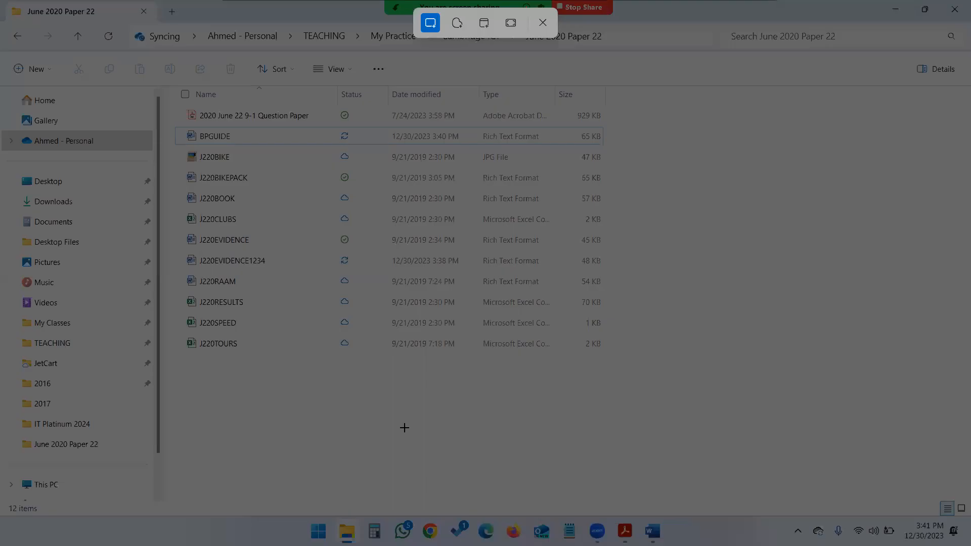
{"action": "left_click_drag", "start_coordinate": [7, 54], "coordinate": [964, 519]}
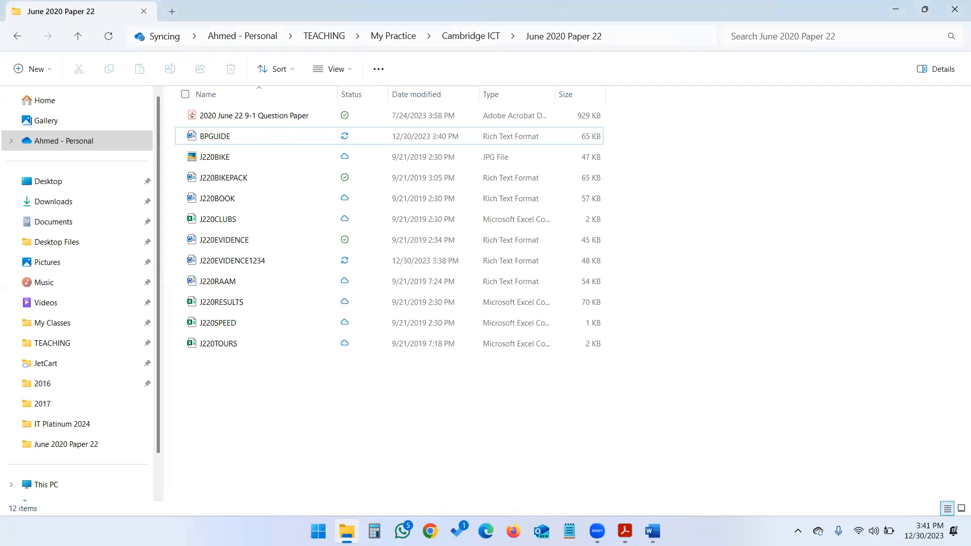
Paste the folder screenshot under the "Step 1 - EVIDENCE 1 here:" heading in the evidence document.
{"action": "left_click", "coordinate": [652, 531]}
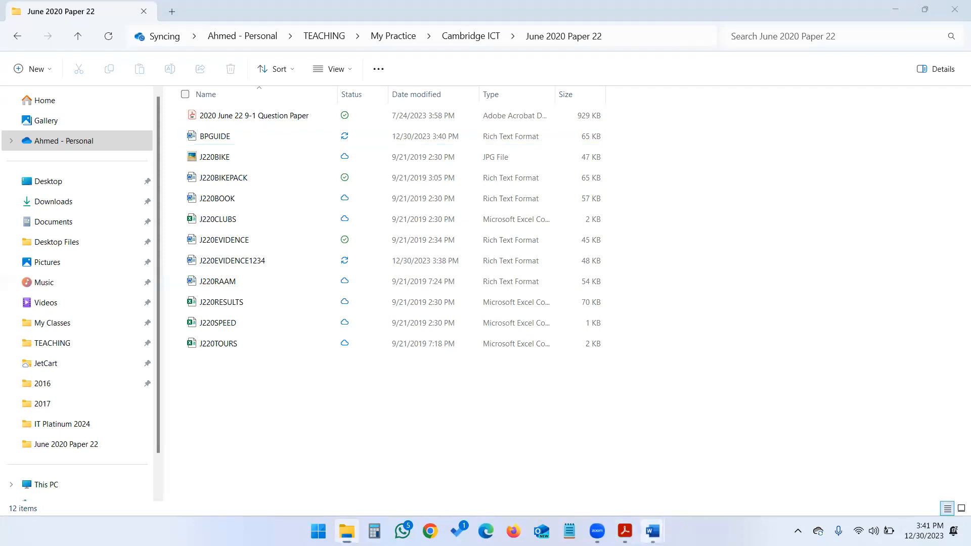
{"action": "left_click", "coordinate": [618, 468]}
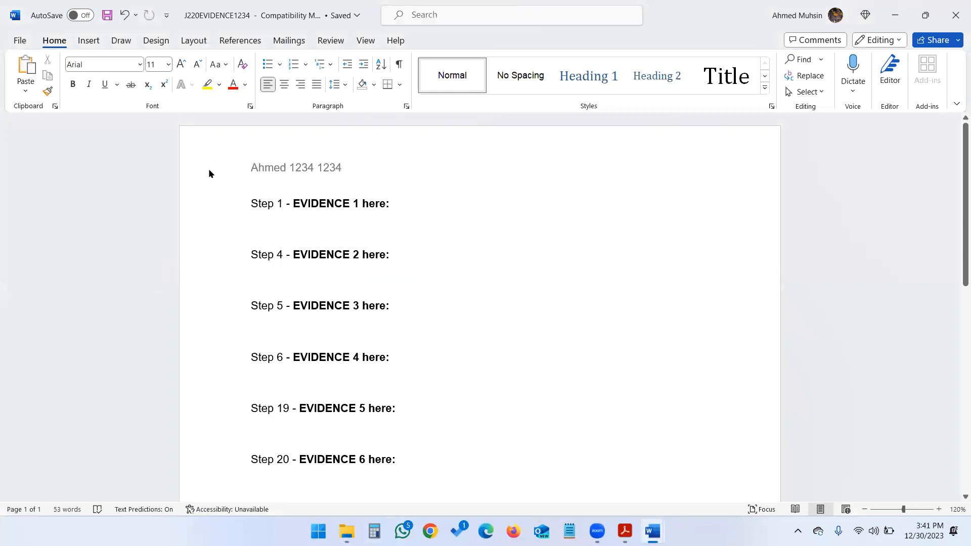
{"action": "left_click", "coordinate": [277, 231]}
{"action": "key", "text": "ctrl+v"}
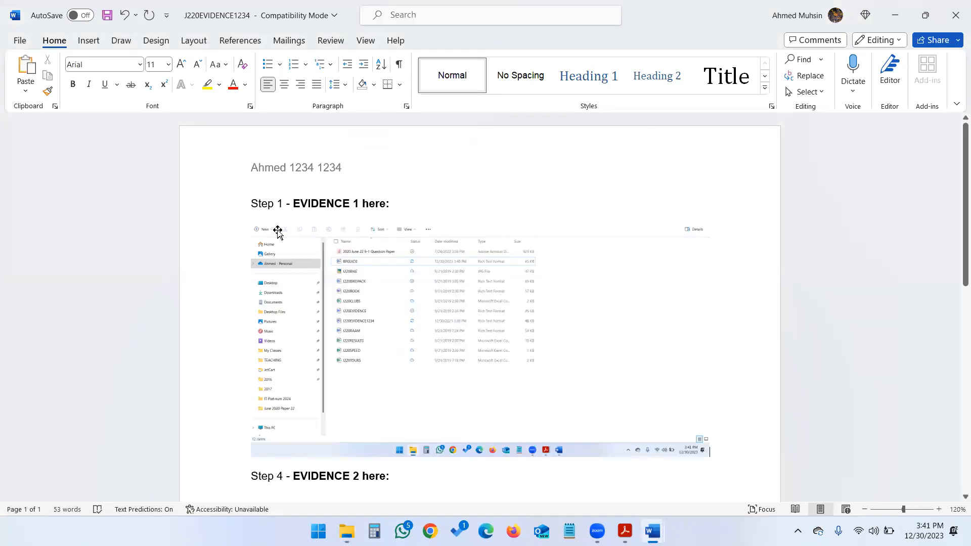
{"action": "left_click", "coordinate": [399, 326]}
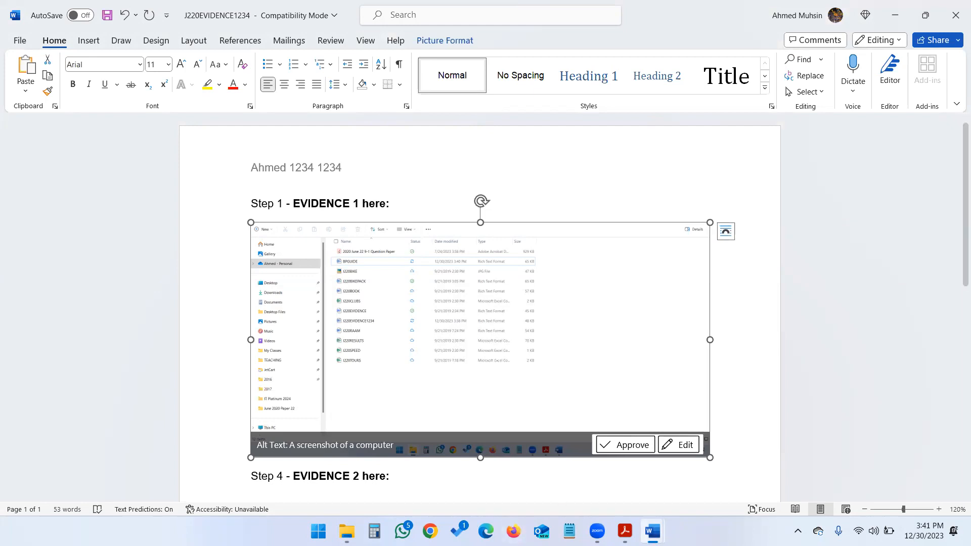
Following the question paper's step 2 on pre-set page breaks, delete the break at the end of the BPGUIDE report's first paragraph.
{"action": "left_click", "coordinate": [625, 531]}
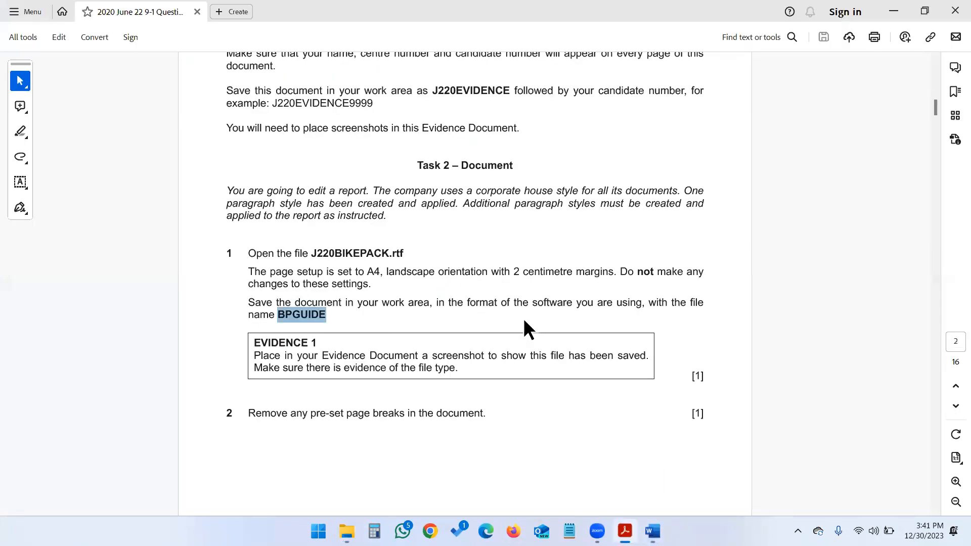
{"action": "scroll", "coordinate": [523, 317], "scroll_direction": "down", "scroll_amount": 4}
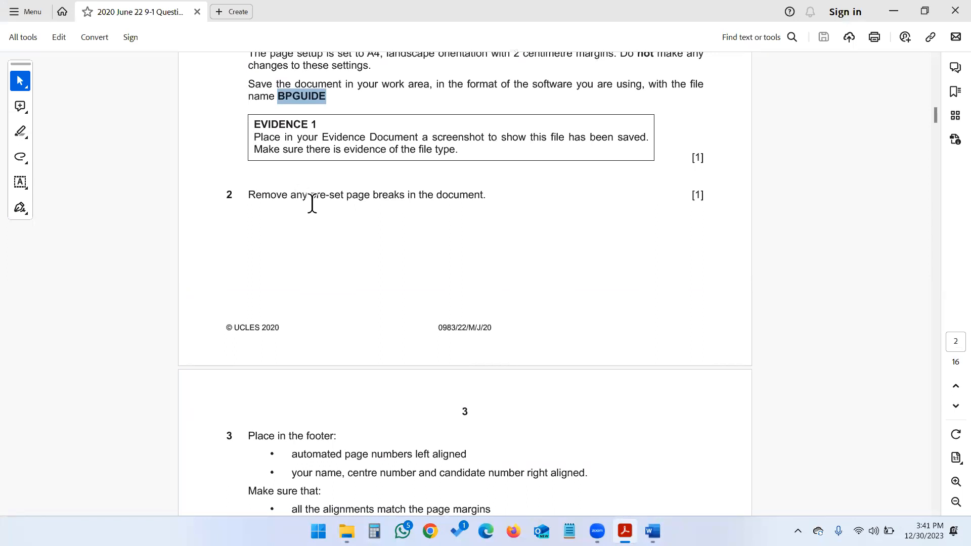
{"action": "left_click", "coordinate": [490, 203]}
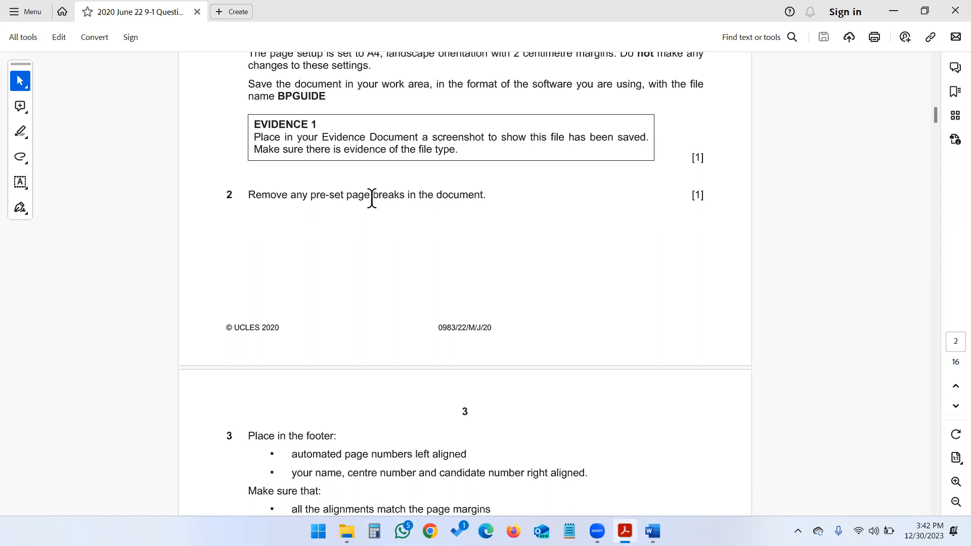
{"action": "left_click_drag", "start_coordinate": [371, 198], "coordinate": [405, 199]}
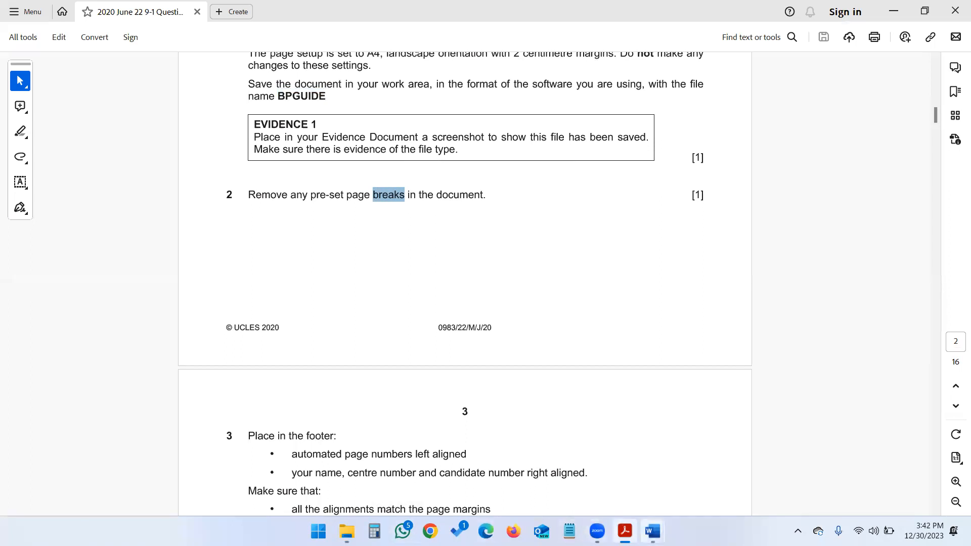
{"action": "mouse_move", "coordinate": [652, 531]}
{"action": "left_click", "coordinate": [722, 478]}
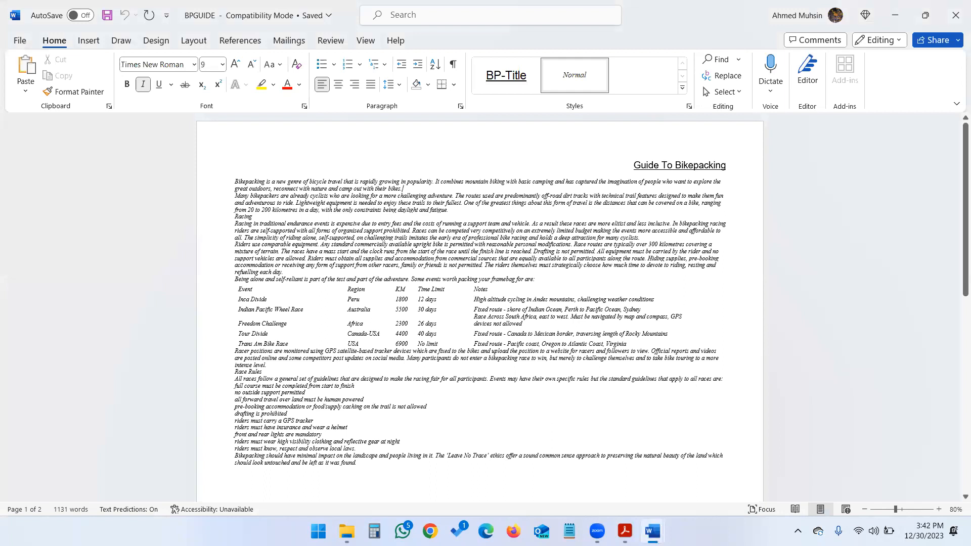
{"action": "key", "text": "Delete"}
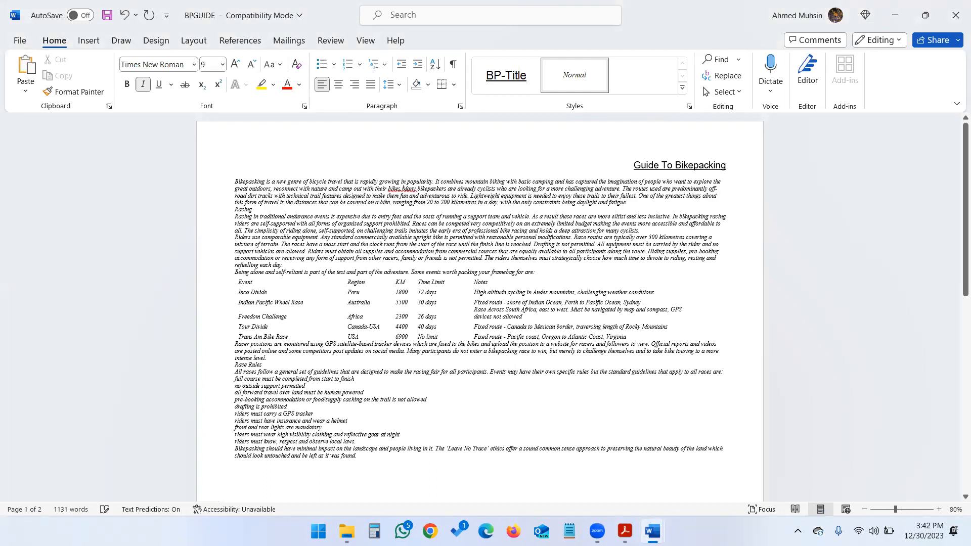
Enlarge the report to 160% to examine the text where the first two paragraphs meet.
{"action": "left_click", "coordinate": [938, 509]}
{"action": "left_click", "coordinate": [938, 510]}
{"action": "left_click", "coordinate": [939, 509]}
{"action": "left_click", "coordinate": [938, 509]}
{"action": "left_click", "coordinate": [939, 509]}
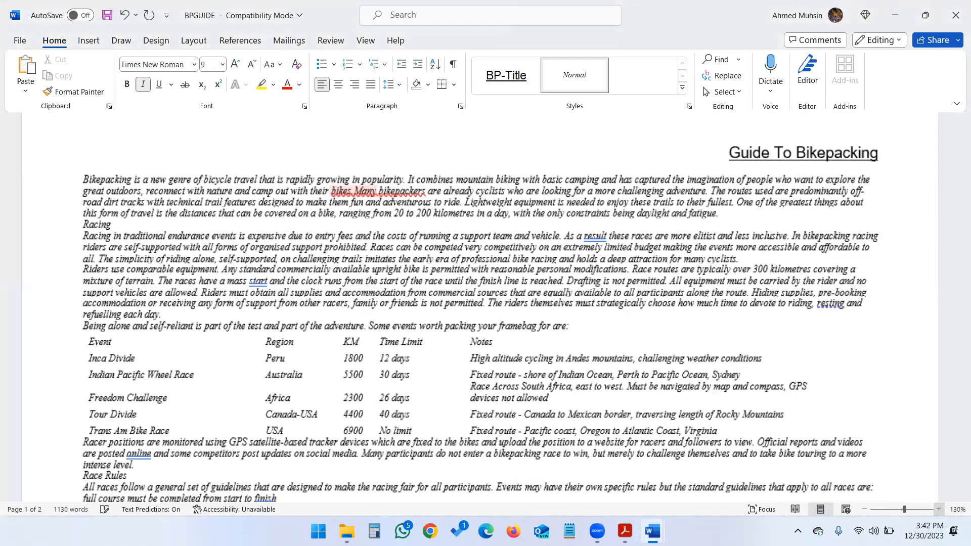
{"action": "left_click", "coordinate": [938, 509]}
{"action": "left_click", "coordinate": [938, 509]}
{"action": "left_click", "coordinate": [939, 509]}
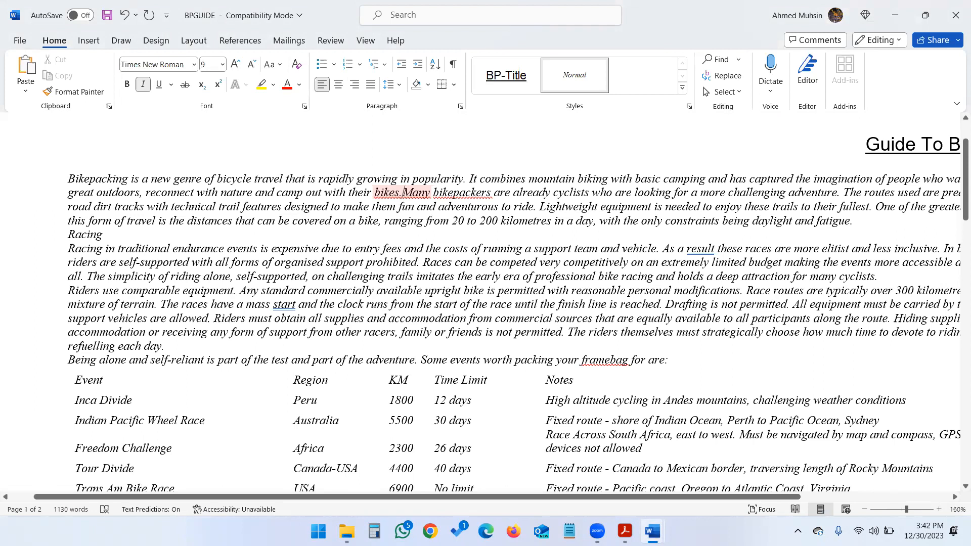
Start a new paragraph at "Many bikepackers" in the report's introduction.
{"action": "key", "text": "Return"}
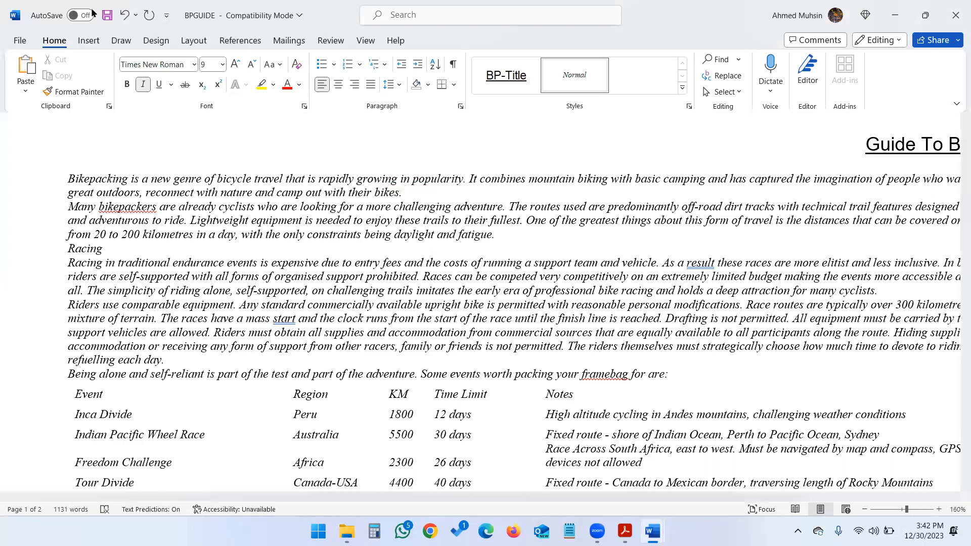
{"action": "left_click", "coordinate": [89, 42]}
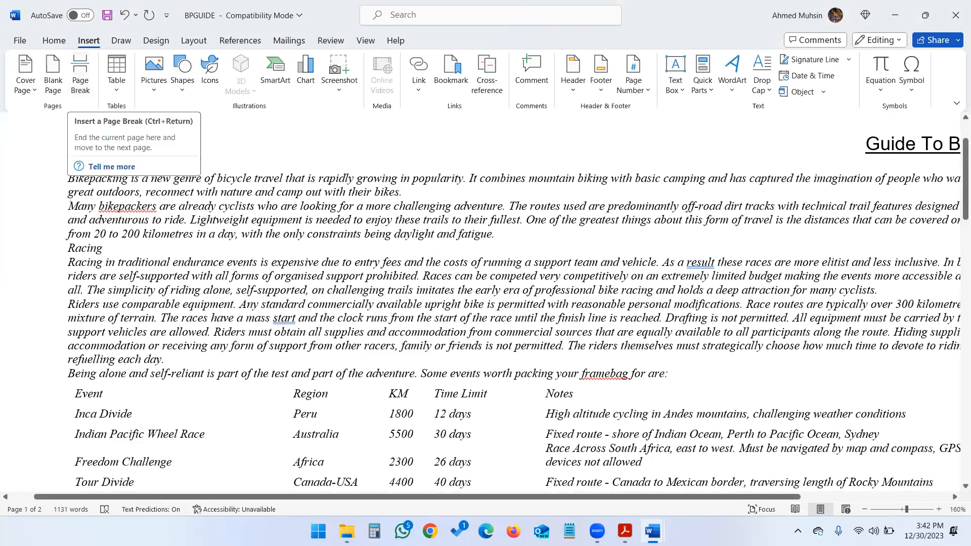
{"action": "left_click", "coordinate": [69, 206]}
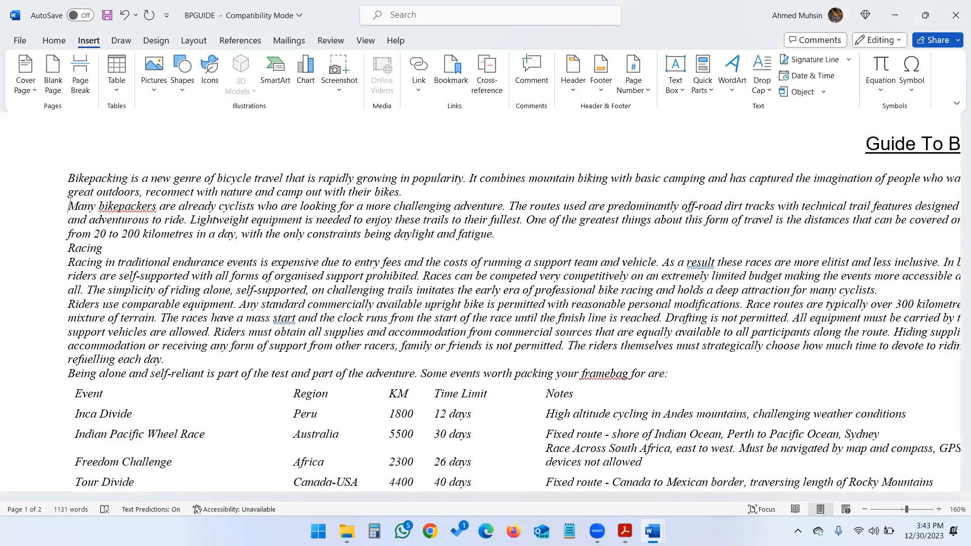
Recheck the question paper's step 2 on pre-set page breaks and show the formatting marks throughout the BPGUIDE report.
{"action": "key", "text": "alt+Tab"}
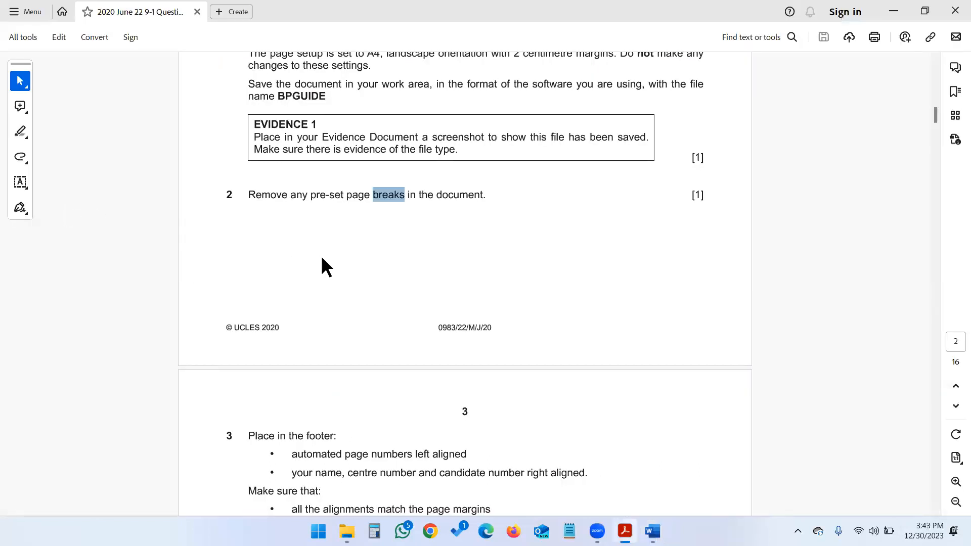
{"action": "left_click", "coordinate": [357, 235]}
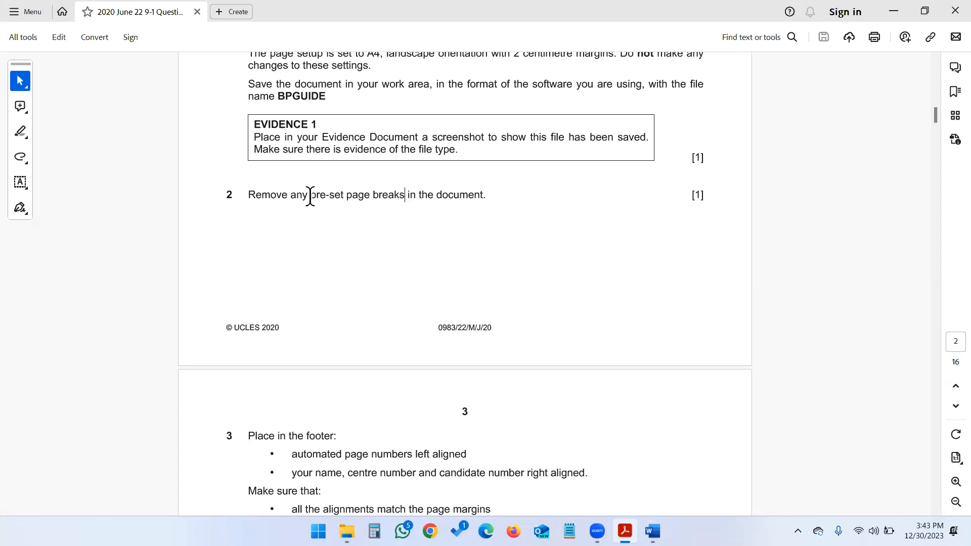
{"action": "left_click_drag", "start_coordinate": [310, 196], "coordinate": [329, 198]}
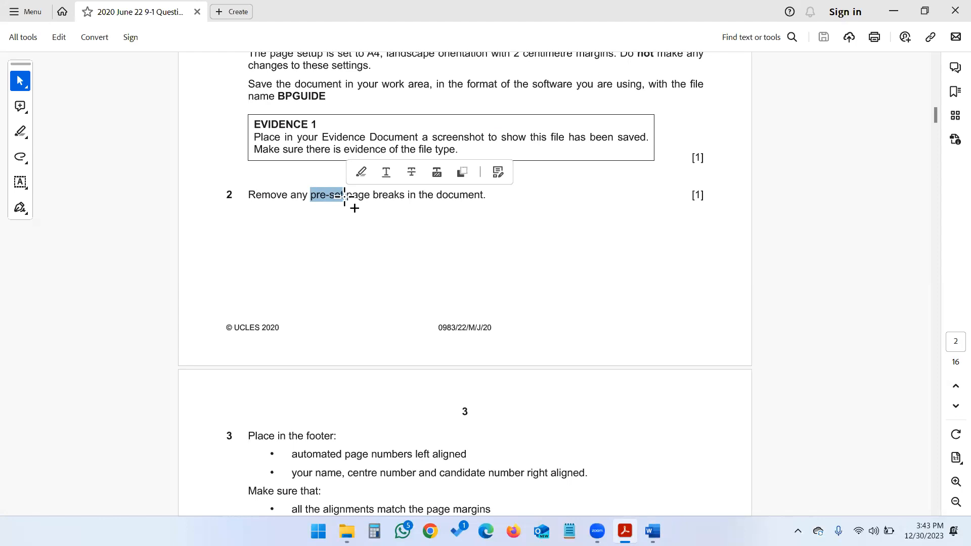
{"action": "key", "text": "alt+Tab"}
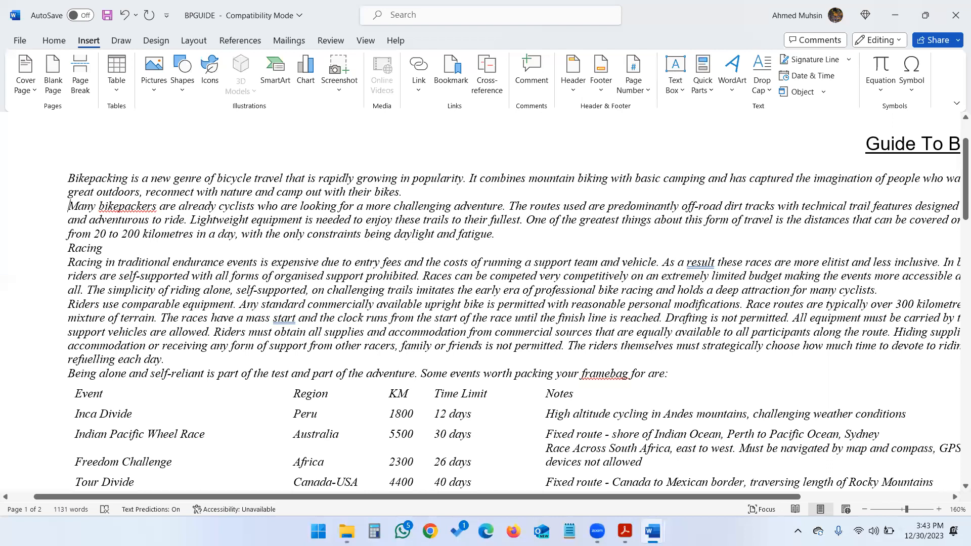
{"action": "left_click", "coordinate": [864, 509]}
{"action": "left_click", "coordinate": [863, 509]}
{"action": "left_click", "coordinate": [864, 510]}
{"action": "left_click", "coordinate": [864, 509]}
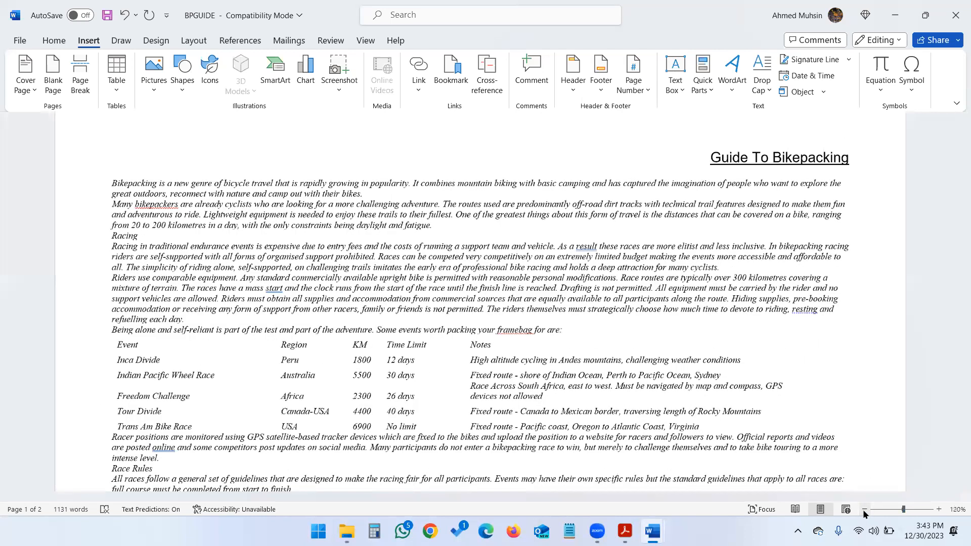
{"action": "left_click", "coordinate": [863, 509]}
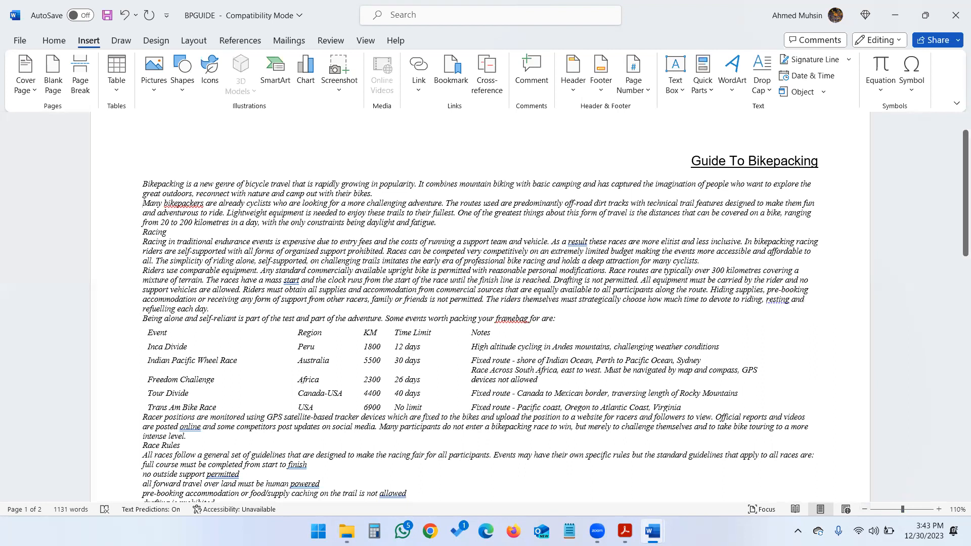
{"action": "left_click", "coordinate": [49, 42]}
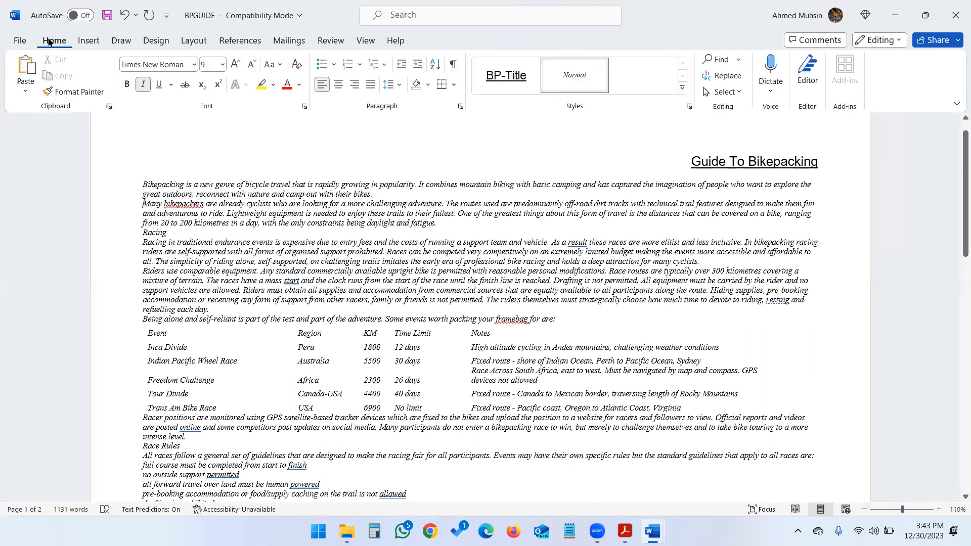
{"action": "left_click", "coordinate": [453, 66]}
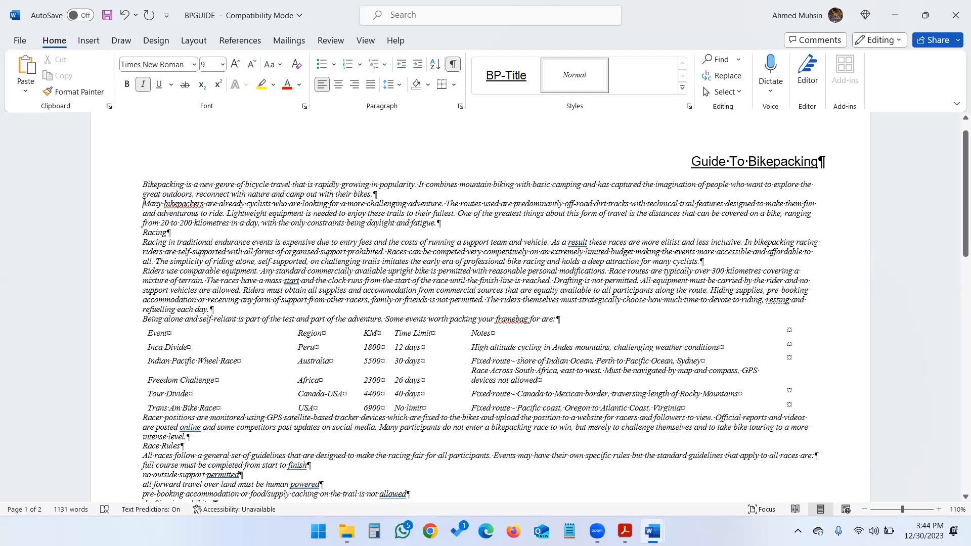
Delete the page break after "be left as it was found." at the end of the Race Rules section.
{"action": "scroll", "coordinate": [432, 232], "scroll_direction": "down", "scroll_amount": 3}
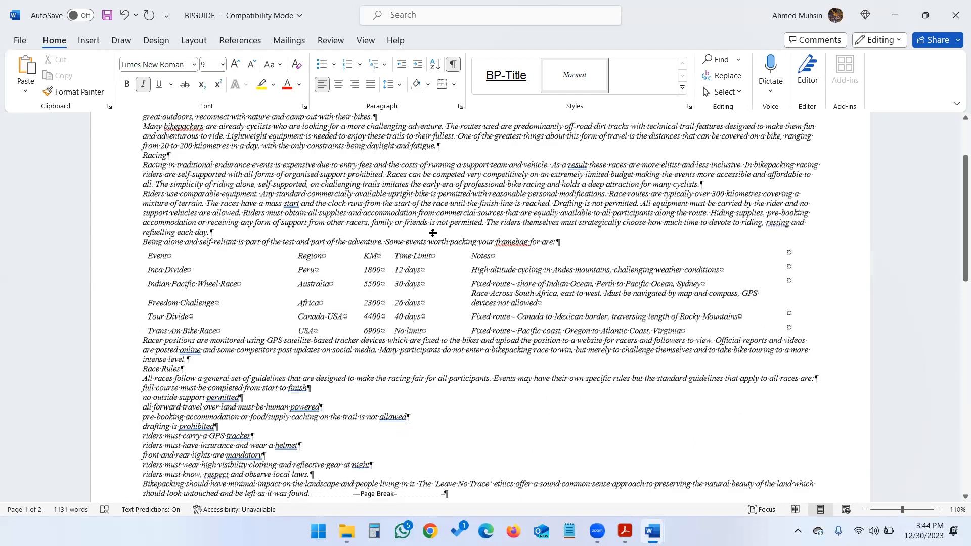
{"action": "scroll", "coordinate": [433, 232], "scroll_direction": "down", "scroll_amount": 2}
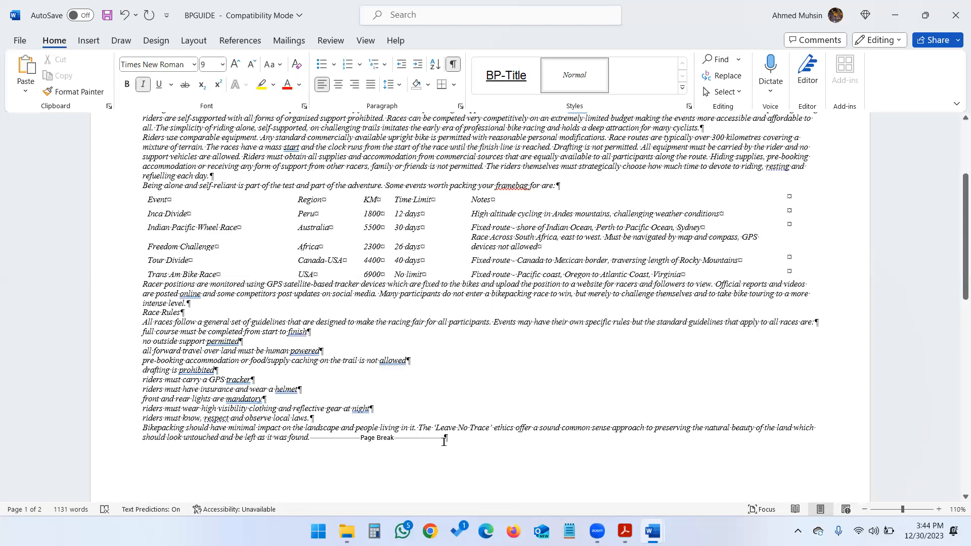
{"action": "key", "text": "alt+Tab"}
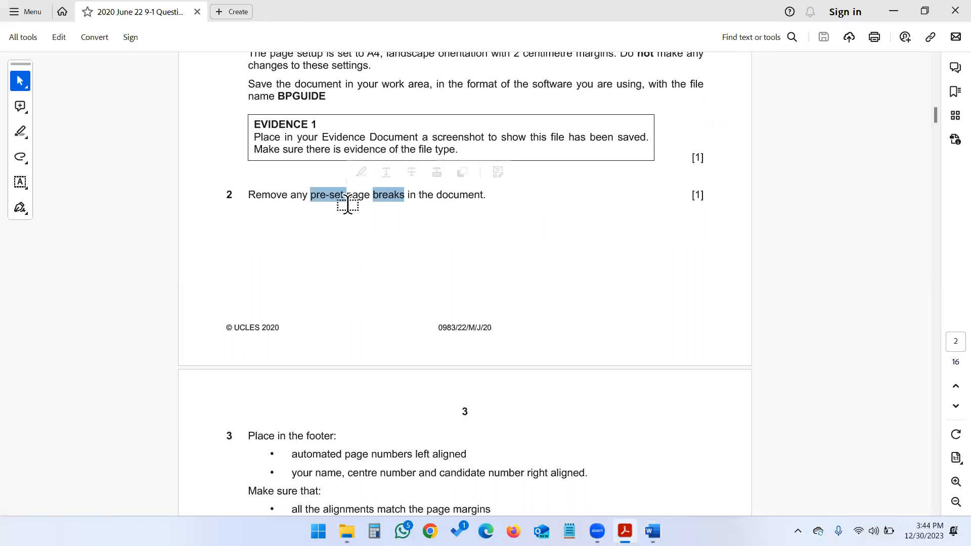
{"action": "key", "text": "alt+Tab"}
{"action": "scroll", "coordinate": [480, 304], "scroll_direction": "down", "scroll_amount": 10}
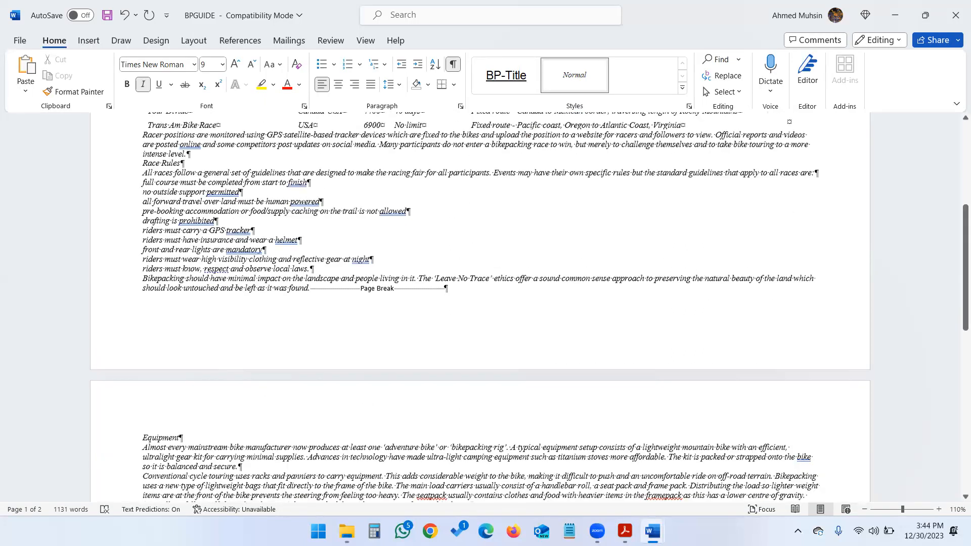
{"action": "scroll", "coordinate": [480, 304], "scroll_direction": "up", "scroll_amount": 3}
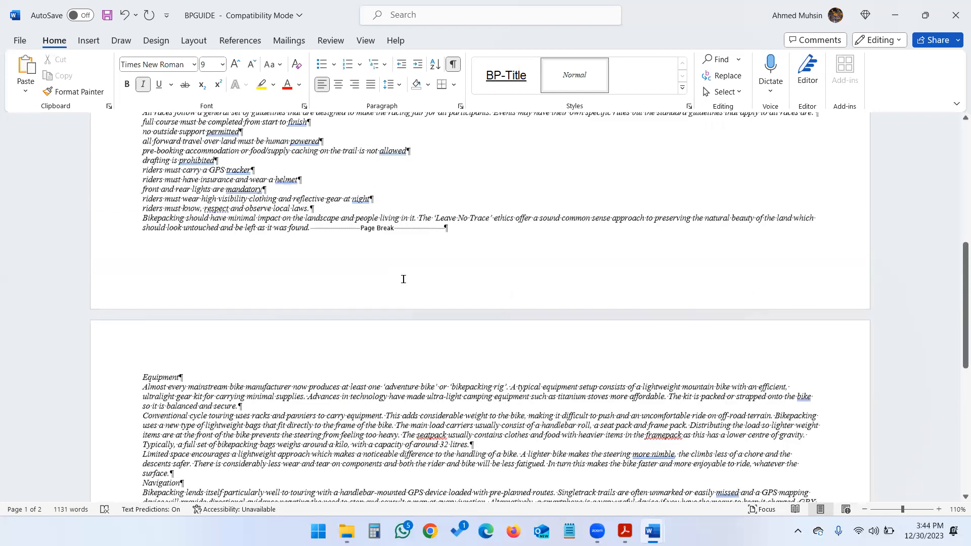
{"action": "double_click", "coordinate": [445, 227]}
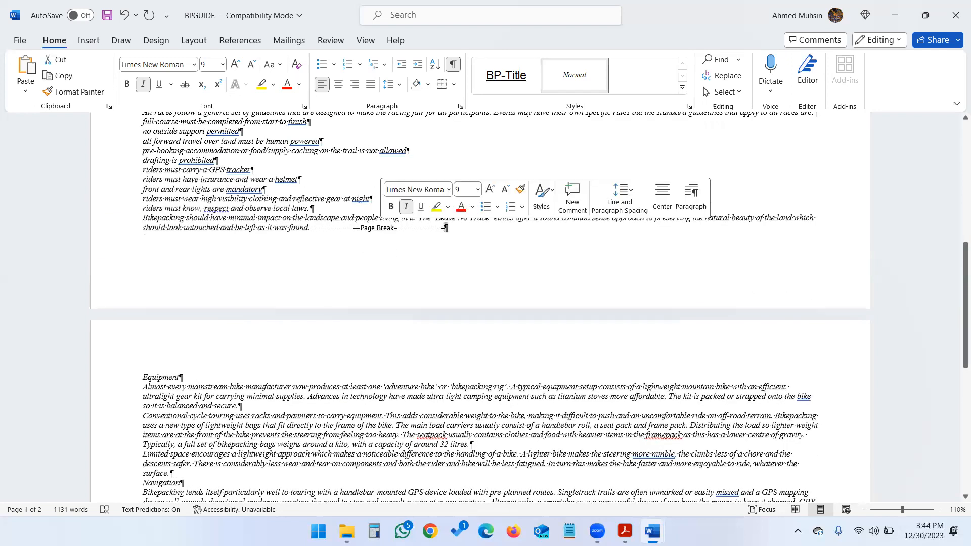
{"action": "left_click", "coordinate": [361, 228]}
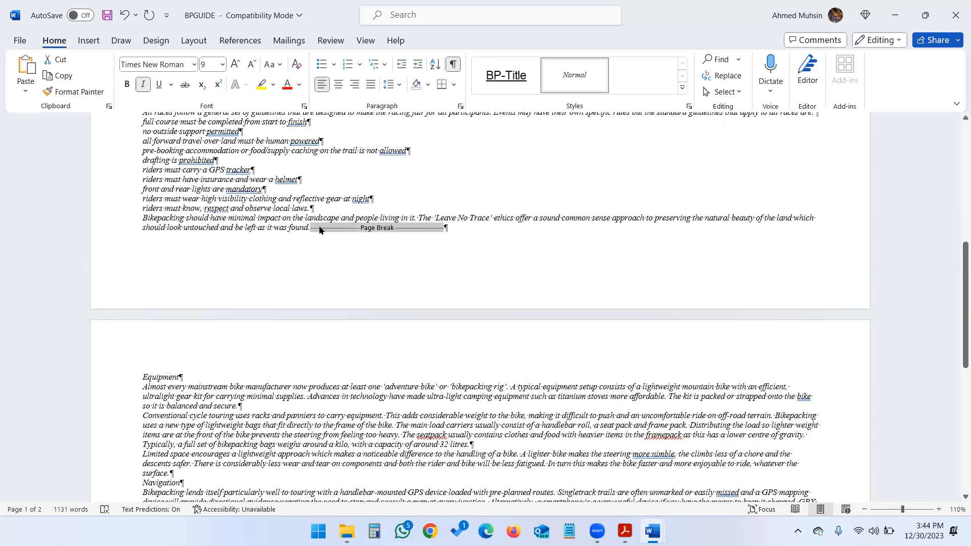
{"action": "key", "text": "Delete"}
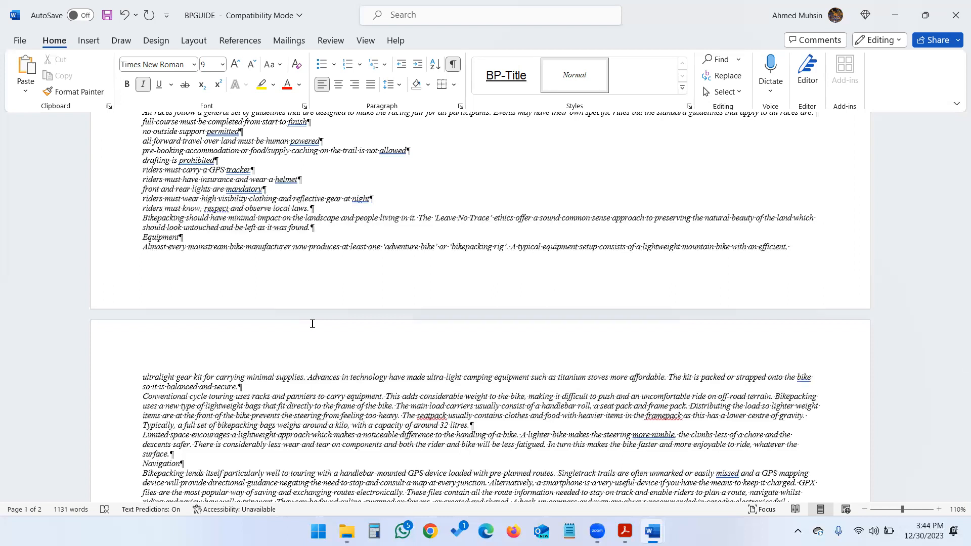
Following the question paper's step 3, open the report's first-page footer for editing and hide the formatting marks.
{"action": "key", "text": "alt+Tab"}
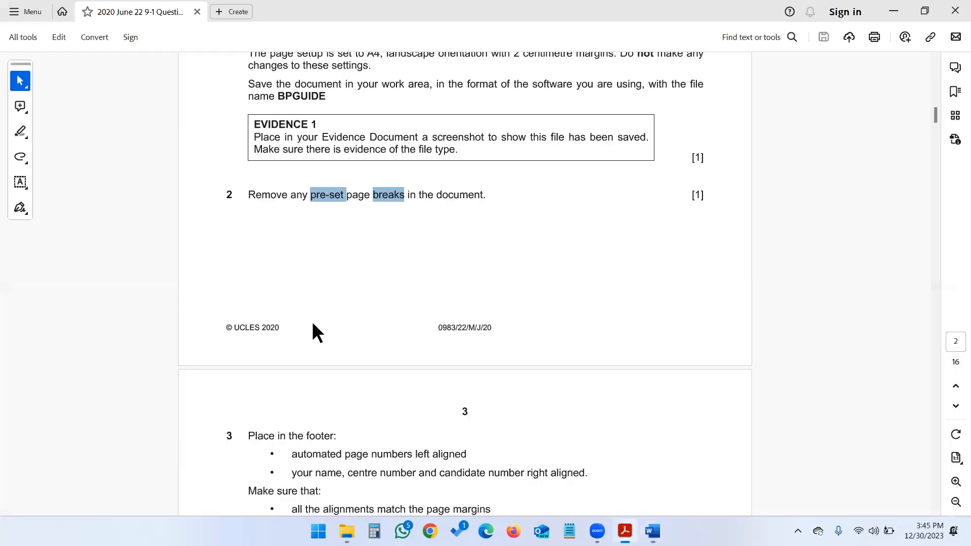
{"action": "scroll", "coordinate": [311, 320], "scroll_direction": "down", "scroll_amount": 6}
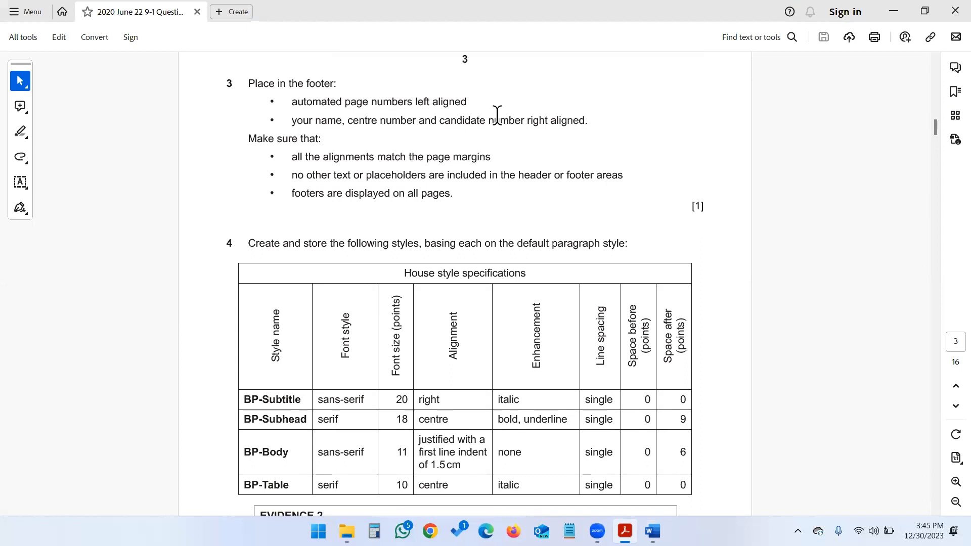
{"action": "key", "text": "alt+Tab"}
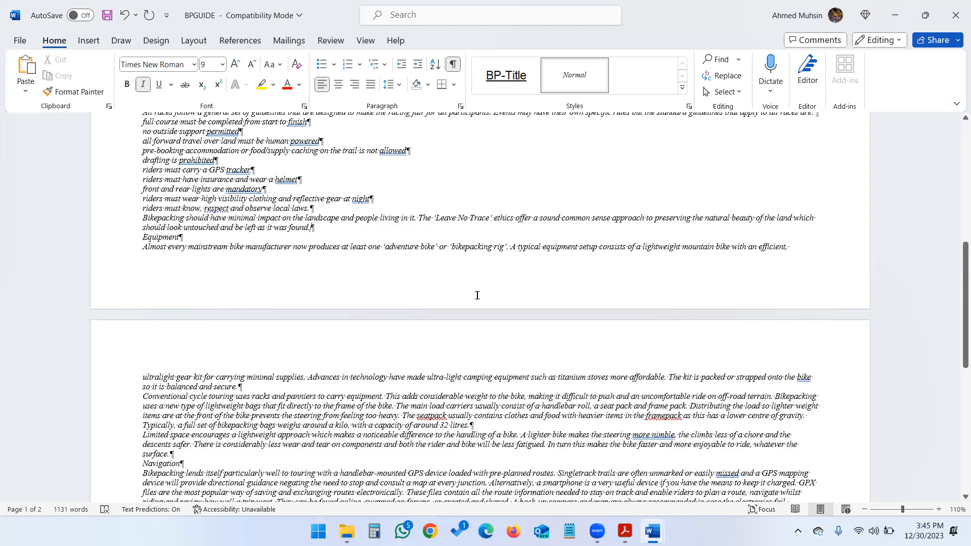
{"action": "double_click", "coordinate": [420, 291]}
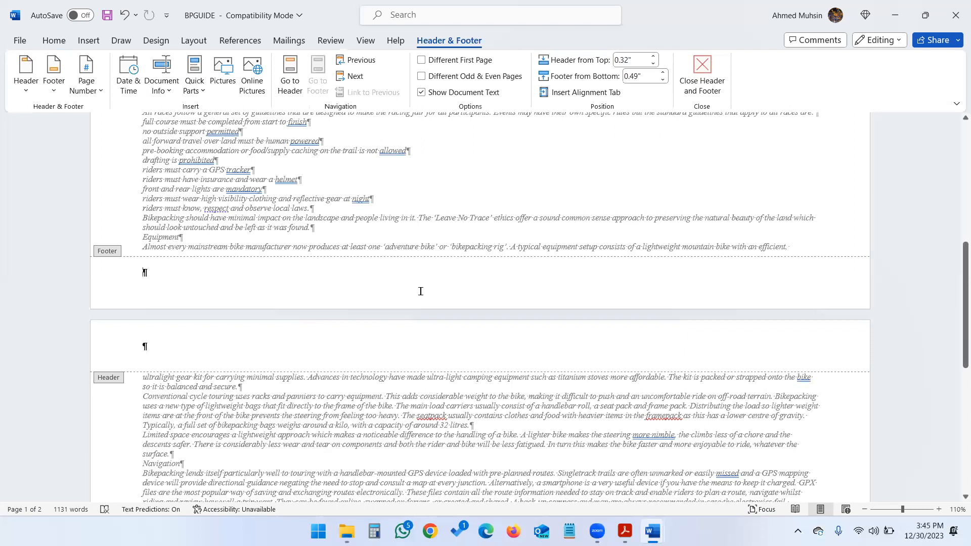
{"action": "left_click", "coordinate": [66, 44]}
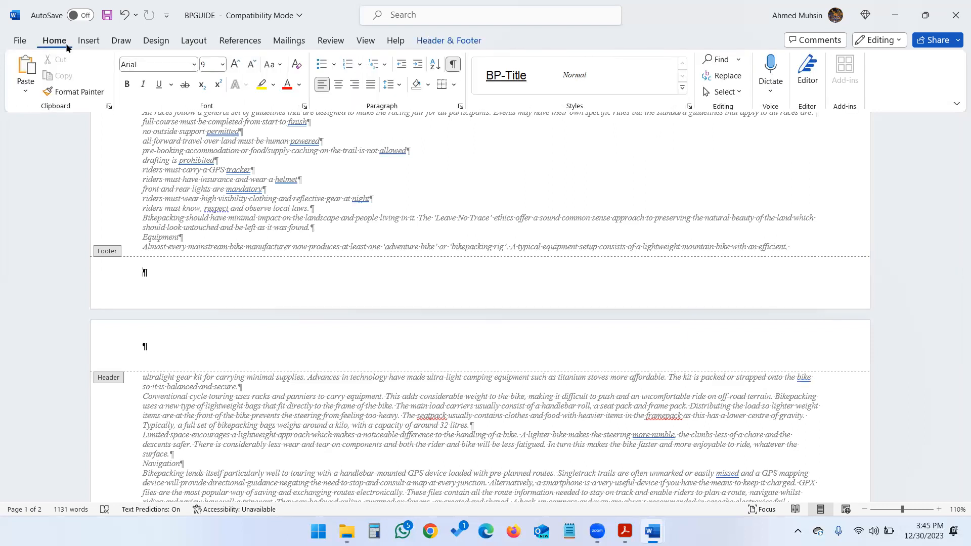
{"action": "left_click", "coordinate": [454, 65]}
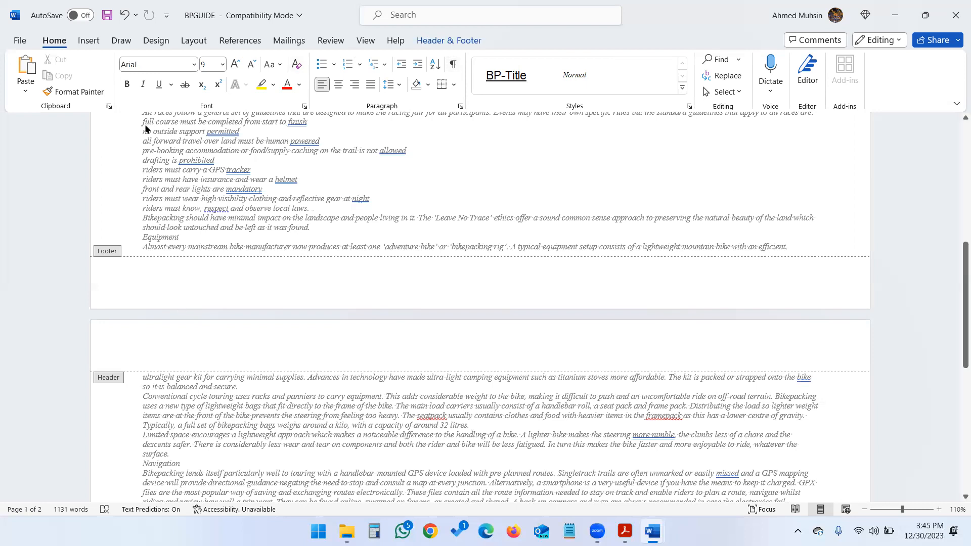
Insert an automated left-aligned page number in the footer using the Plain Number 1 design, and continue on the line below it.
{"action": "left_click", "coordinate": [89, 43]}
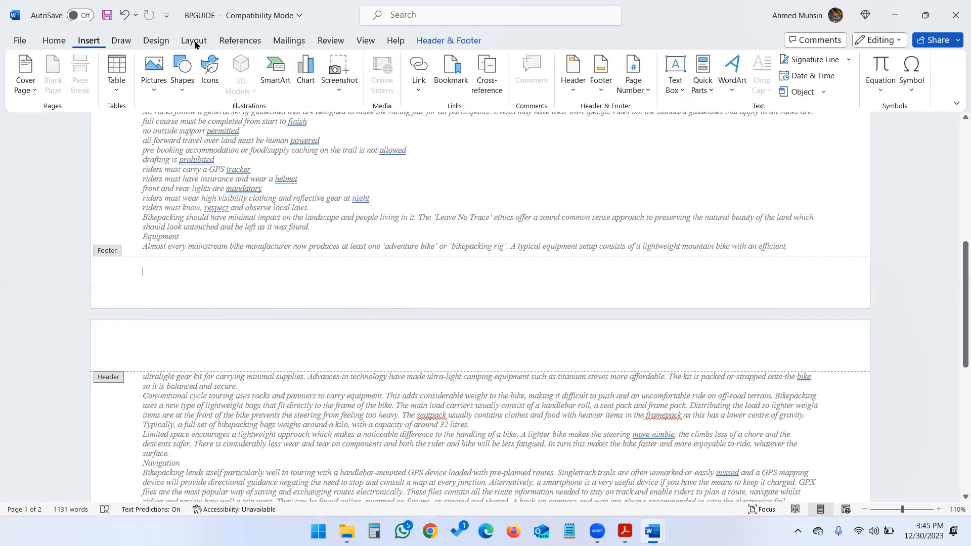
{"action": "left_click", "coordinate": [630, 95]}
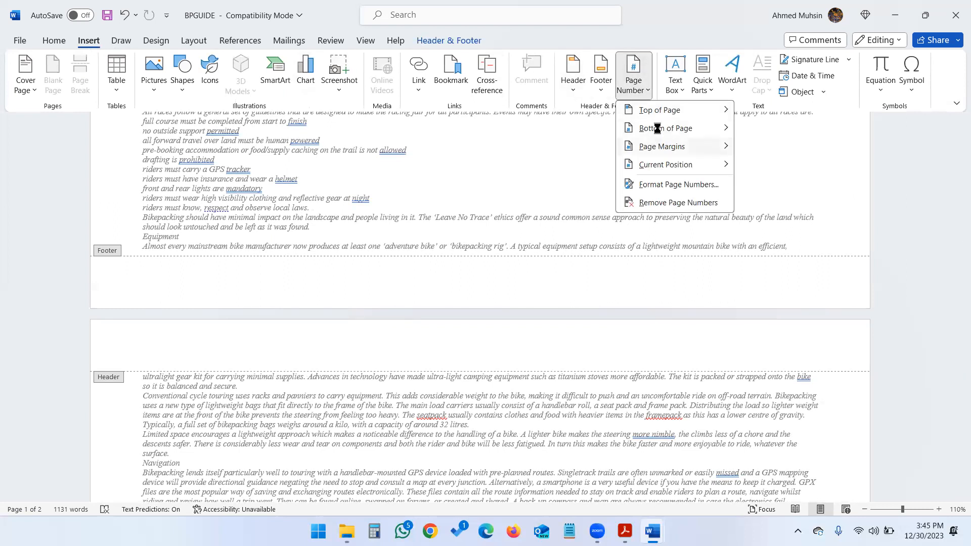
{"action": "mouse_move", "coordinate": [658, 129]}
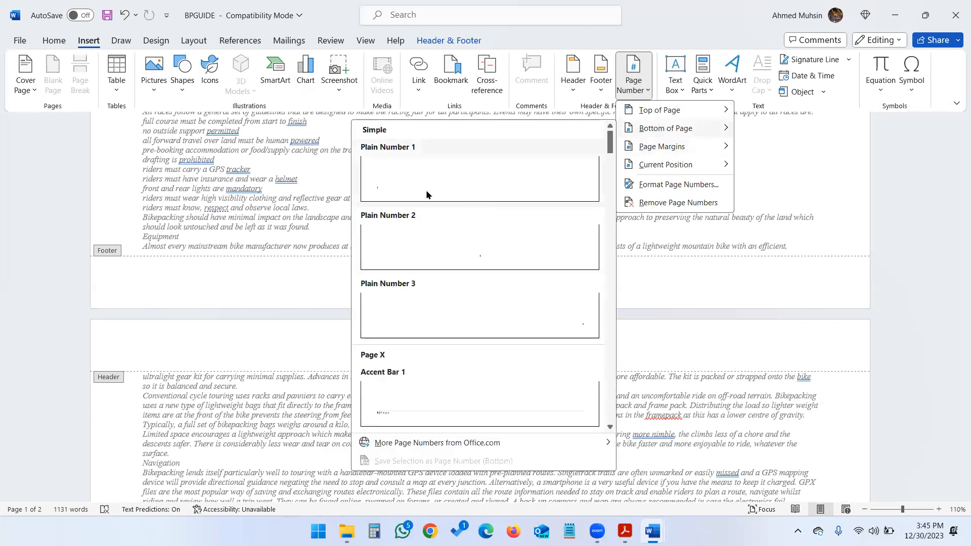
{"action": "left_click", "coordinate": [398, 187]}
{"action": "key", "text": "Down"}
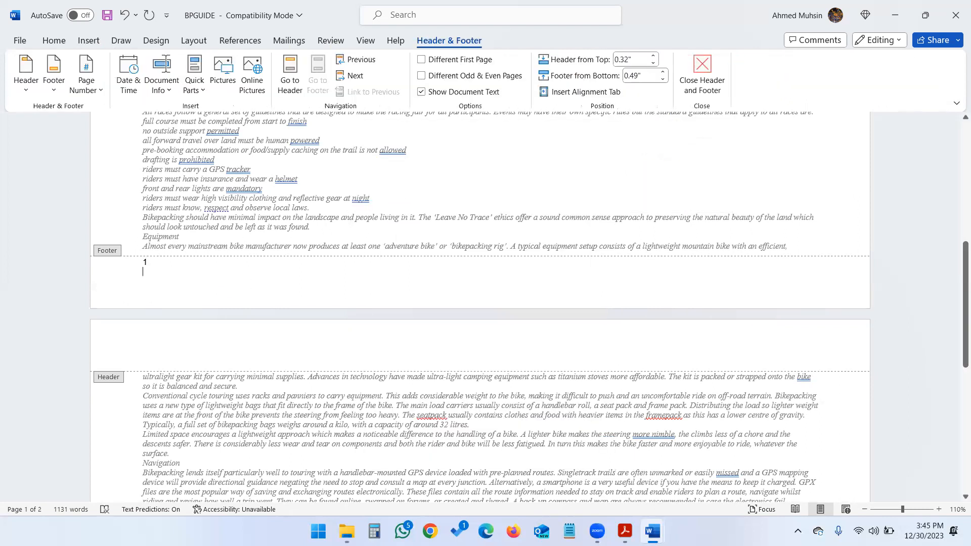
Enter the candidate's name, centre number and candidate number on the footer line below the page number, right aligned.
{"action": "key", "text": "alt+Tab"}
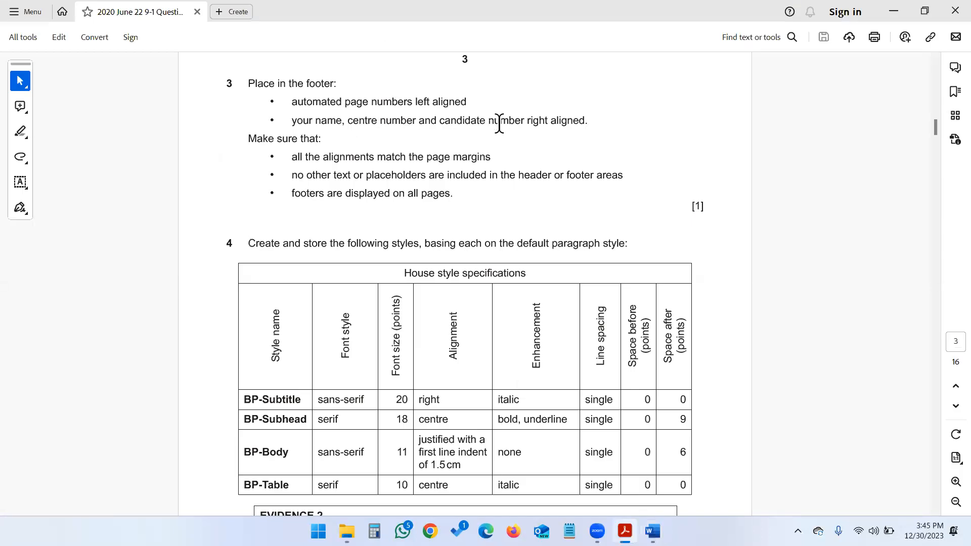
{"action": "key", "text": "alt+Tab"}
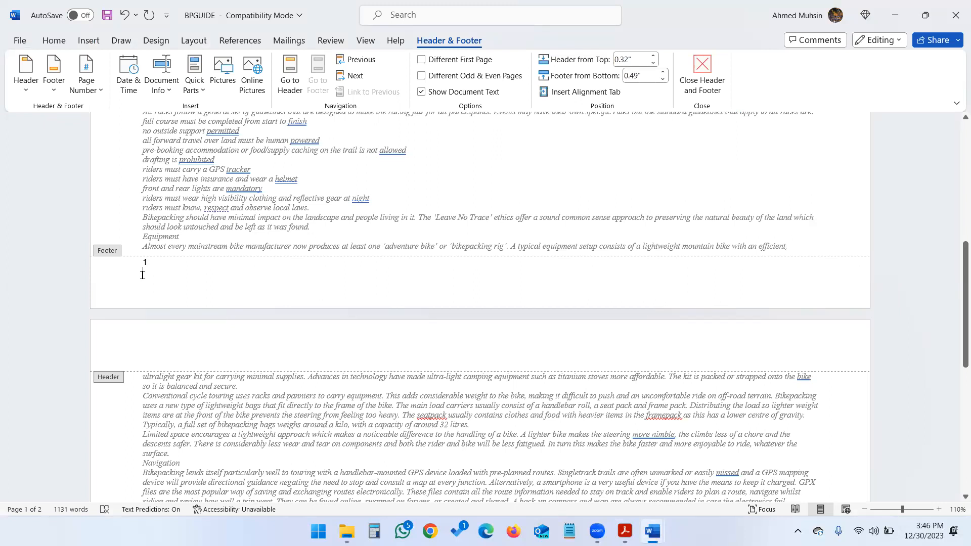
{"action": "type", "text": "Ahmed,"}
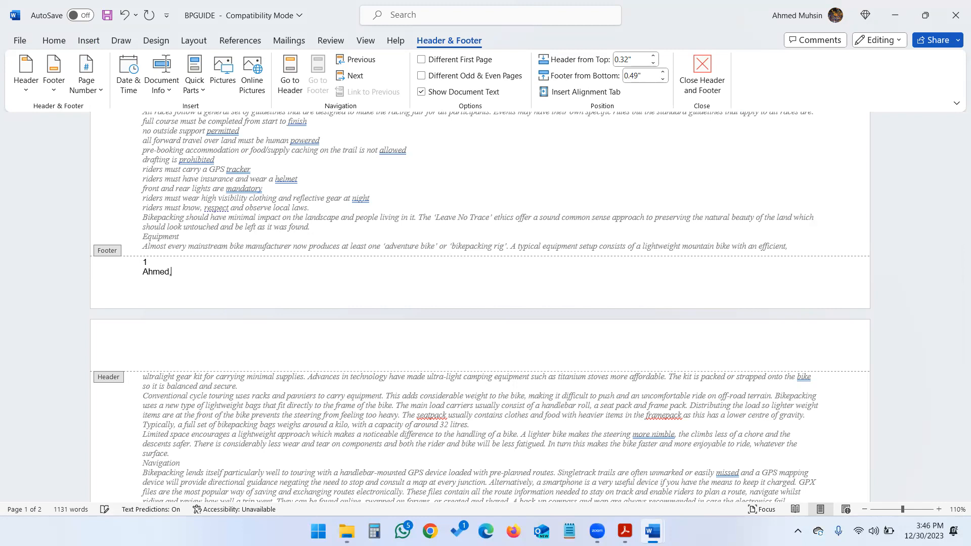
{"action": "type", "text": " 1234, 1234"}
{"action": "left_click", "coordinate": [143, 273]}
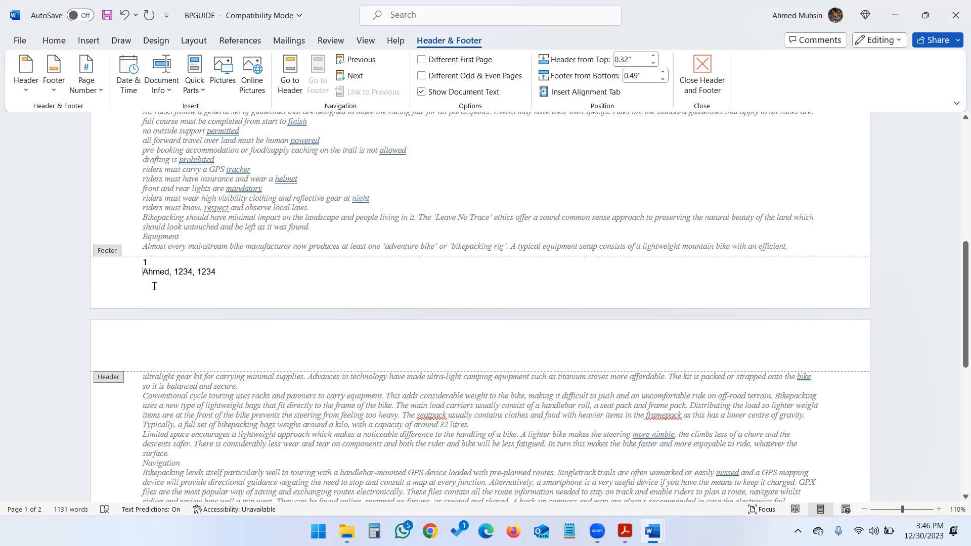
{"action": "left_click", "coordinate": [54, 40]}
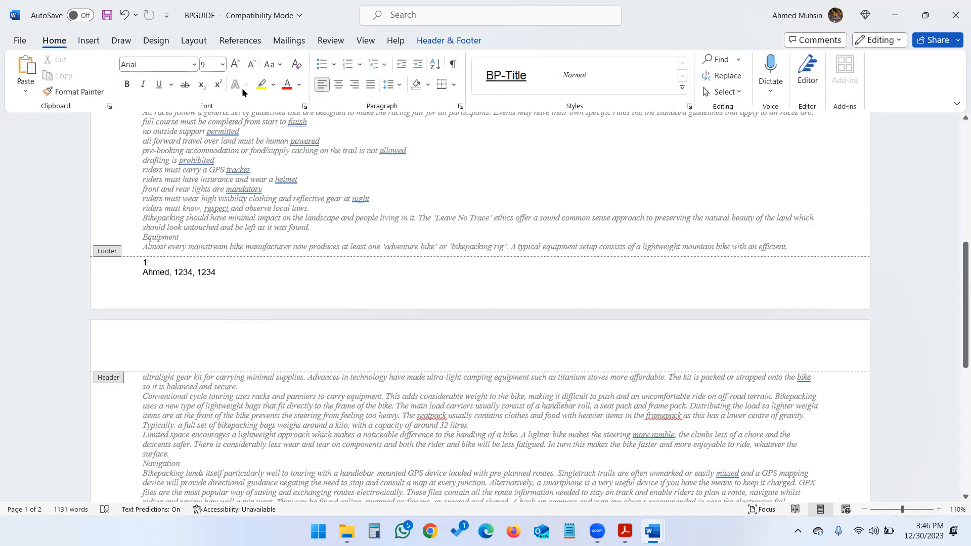
{"action": "left_click", "coordinate": [354, 85]}
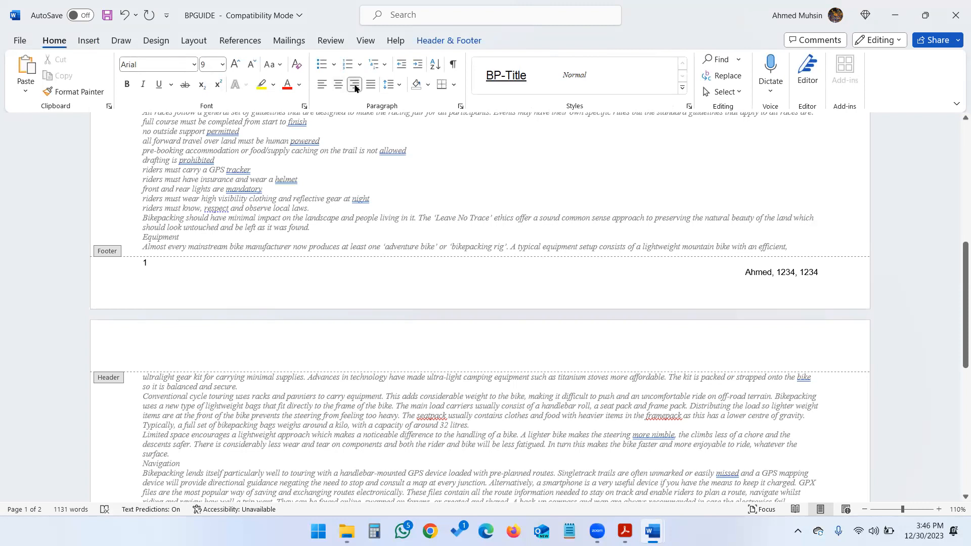
Check the footers on both pages against step 3 of the question paper, and return to editing the document body.
{"action": "key", "text": "alt+Tab"}
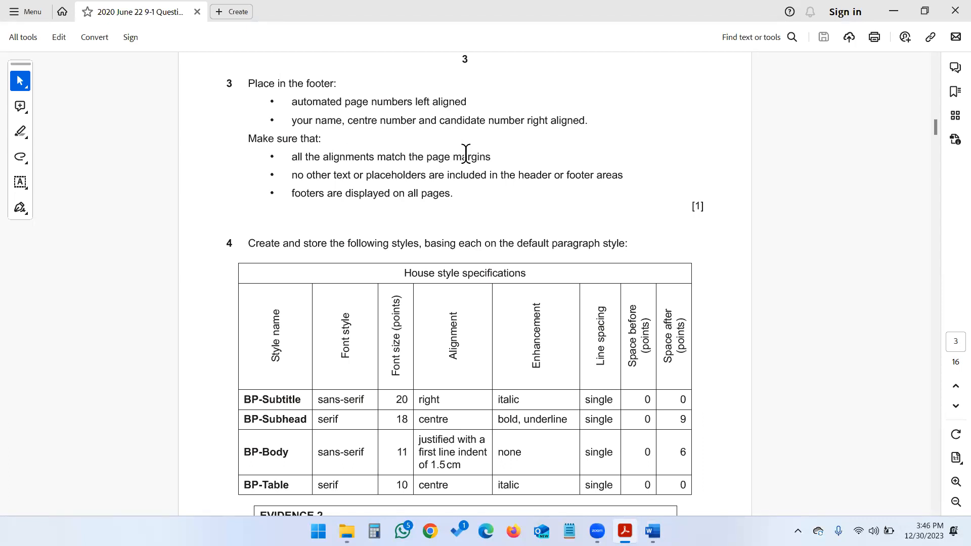
{"action": "key", "text": "alt+Tab"}
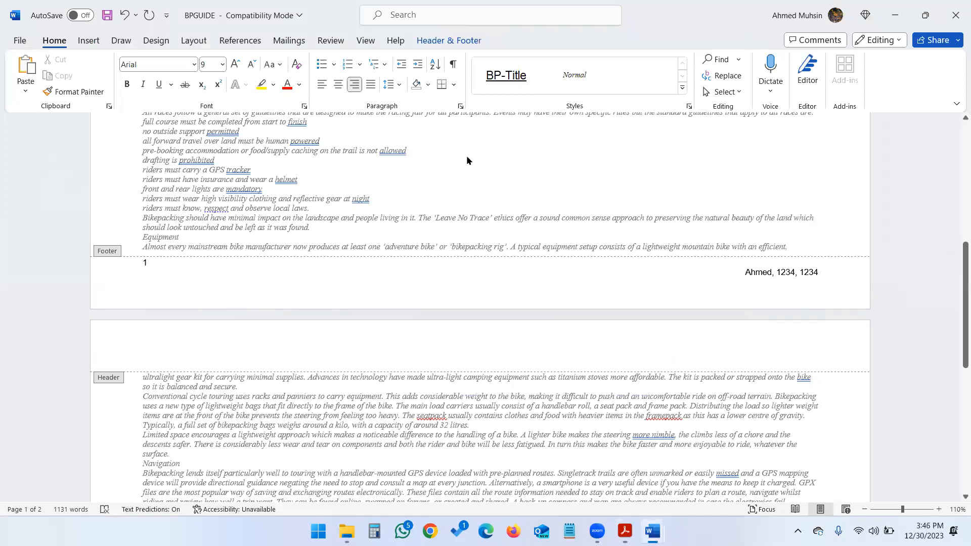
{"action": "scroll", "coordinate": [456, 281], "scroll_direction": "down", "scroll_amount": 10}
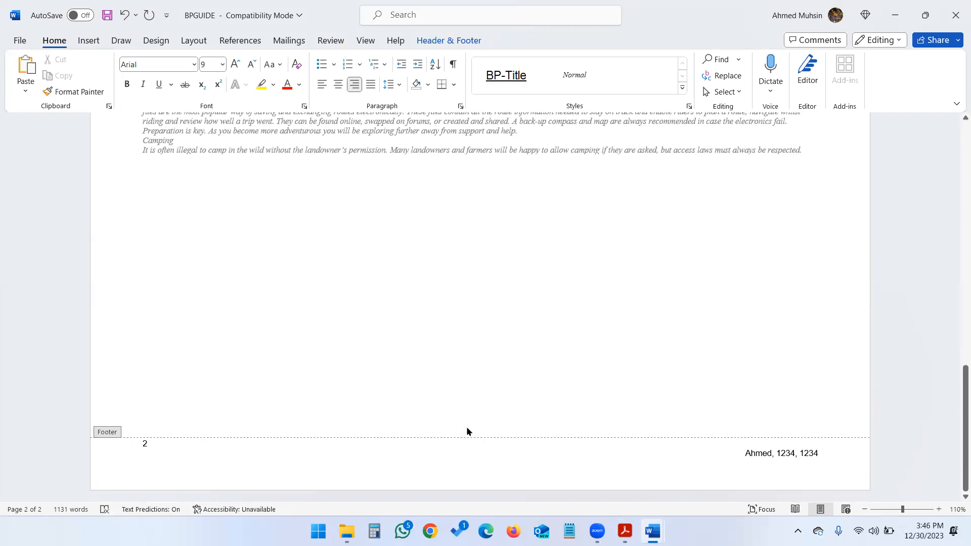
{"action": "scroll", "coordinate": [483, 248], "scroll_direction": "up", "scroll_amount": 15}
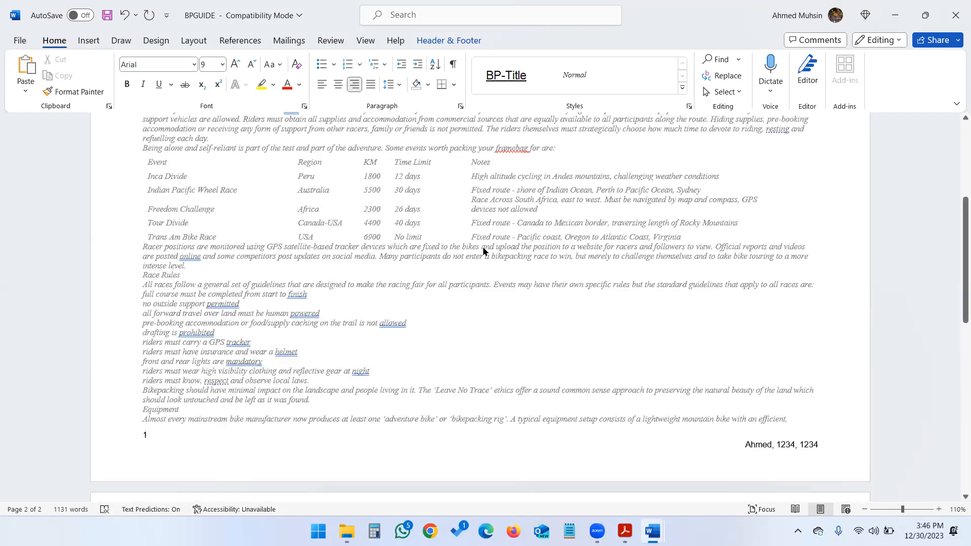
{"action": "scroll", "coordinate": [482, 246], "scroll_direction": "down", "scroll_amount": 6}
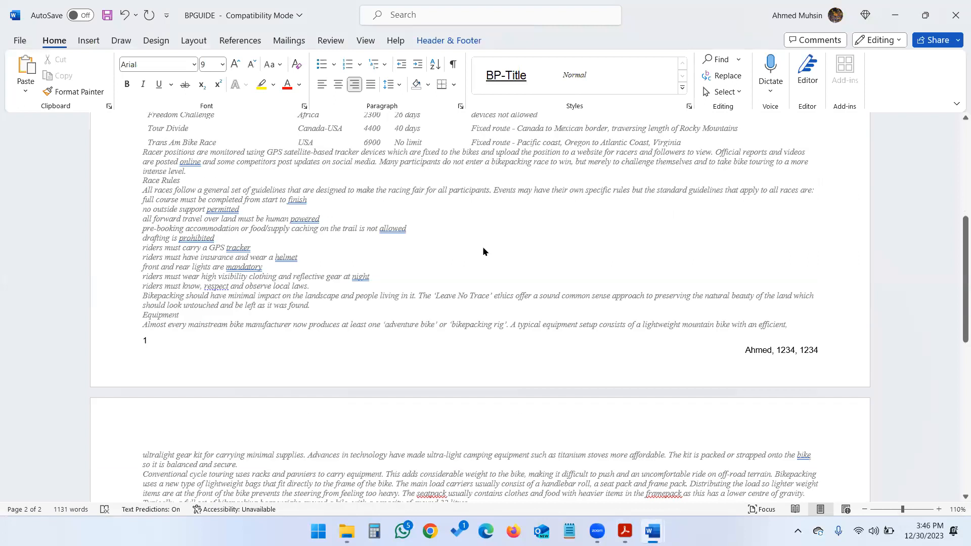
{"action": "left_click", "coordinate": [449, 40]}
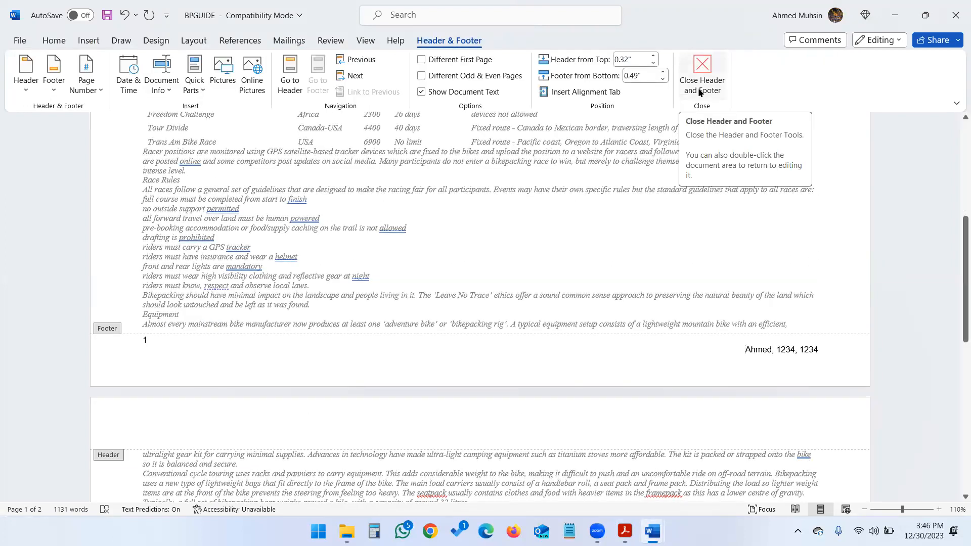
{"action": "double_click", "coordinate": [464, 248]}
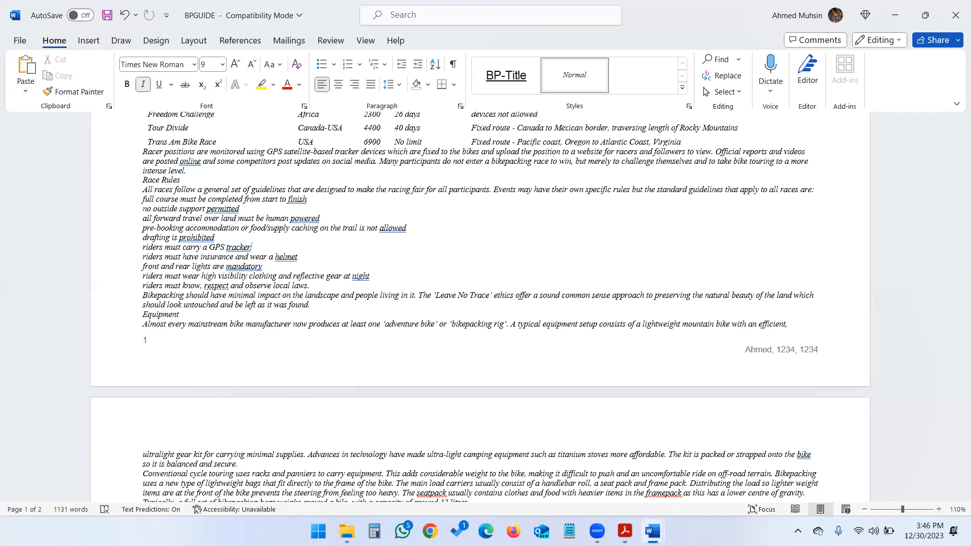
Examine step 4's house style table and its default paragraph style requirement in the question paper, and return to the BPGUIDE document.
{"action": "key", "text": "alt+Tab"}
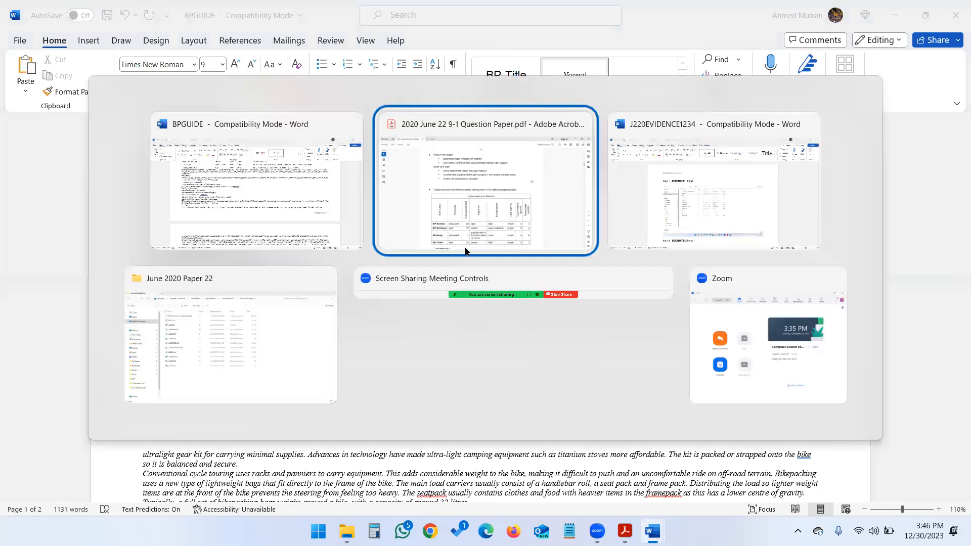
{"action": "scroll", "coordinate": [464, 245], "scroll_direction": "down", "scroll_amount": 3}
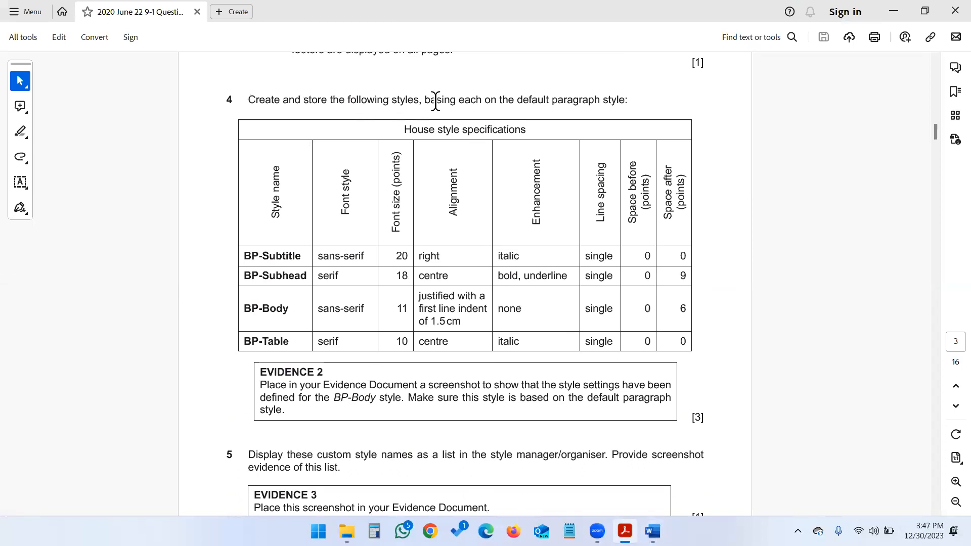
{"action": "left_click_drag", "start_coordinate": [518, 100], "coordinate": [625, 104]}
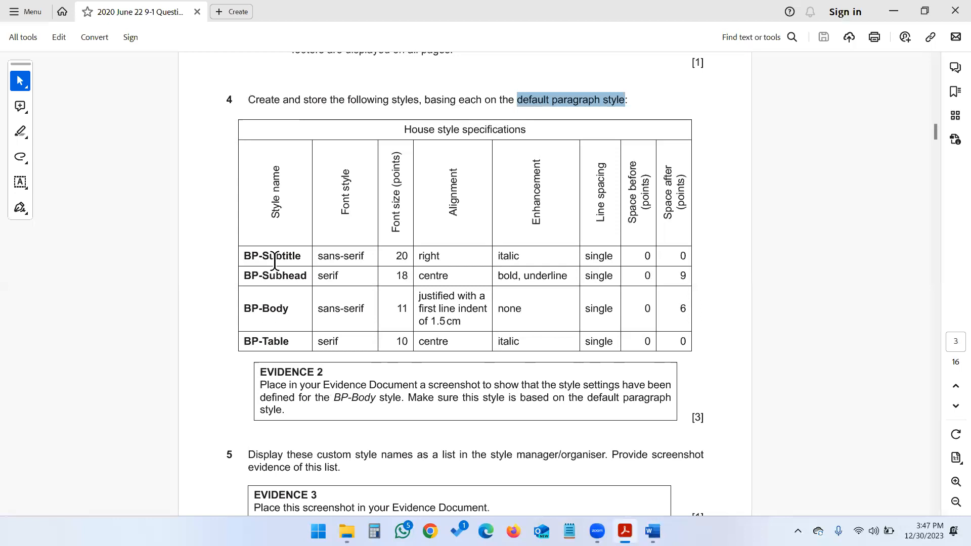
{"action": "mouse_move", "coordinate": [652, 531]}
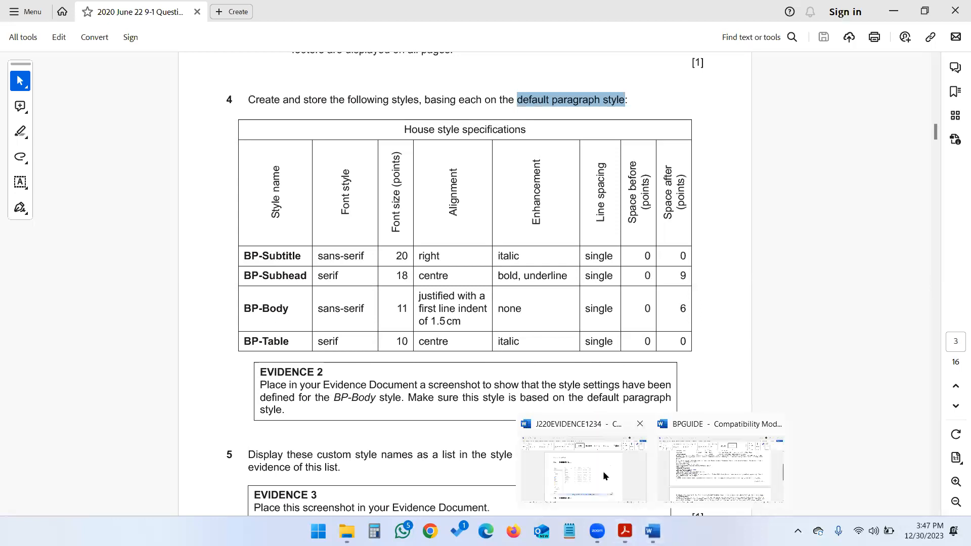
{"action": "left_click", "coordinate": [647, 467]}
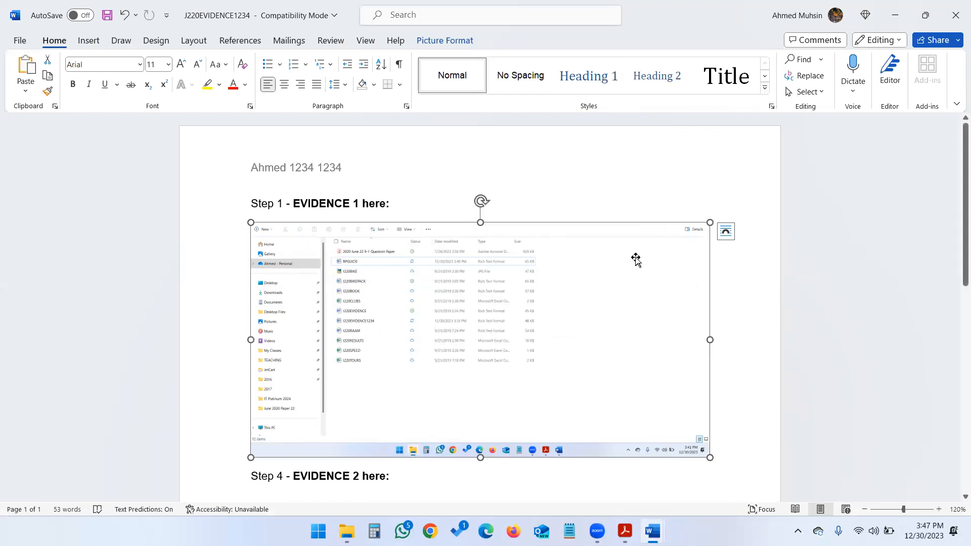
{"action": "mouse_move", "coordinate": [652, 531]}
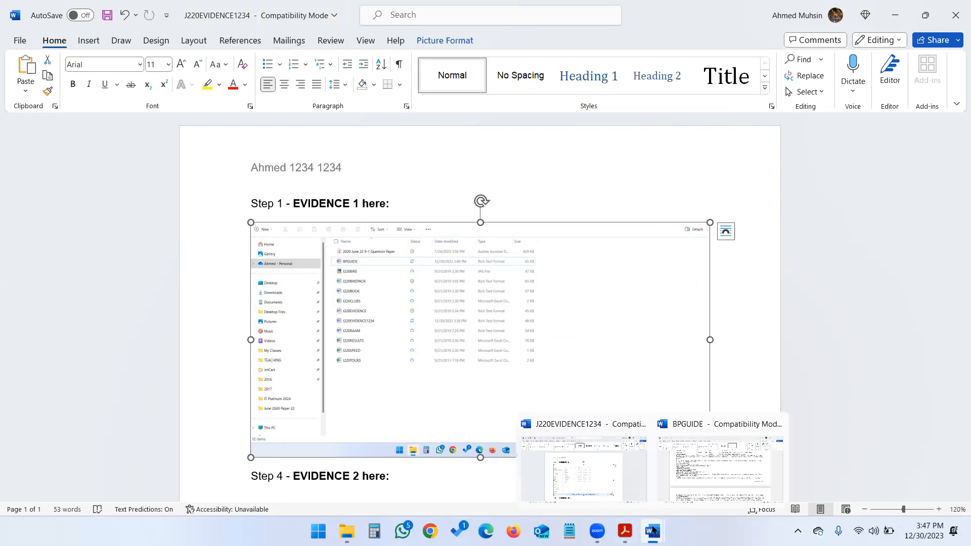
{"action": "left_click", "coordinate": [675, 449]}
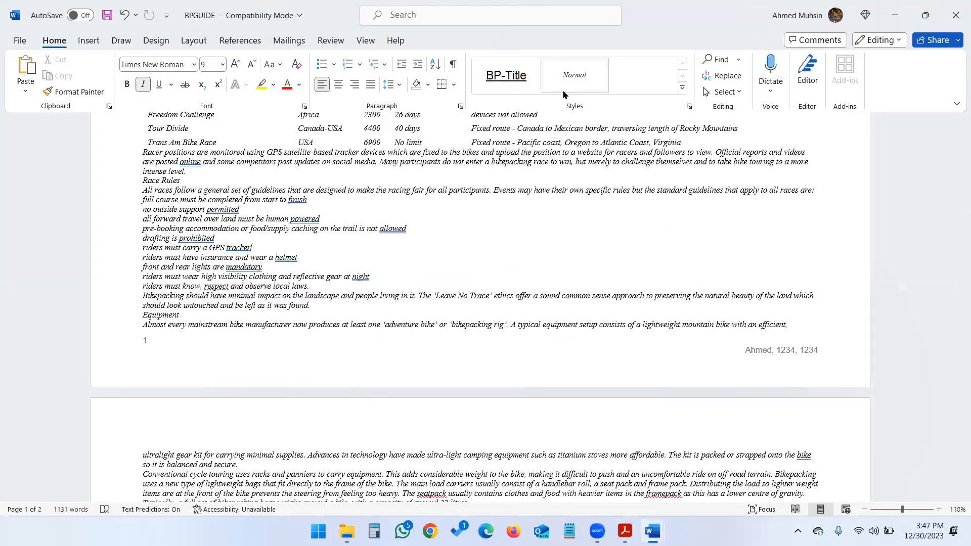
Start creating a new style from the house style table and name it BP-Subtitle.
{"action": "left_click", "coordinate": [680, 89]}
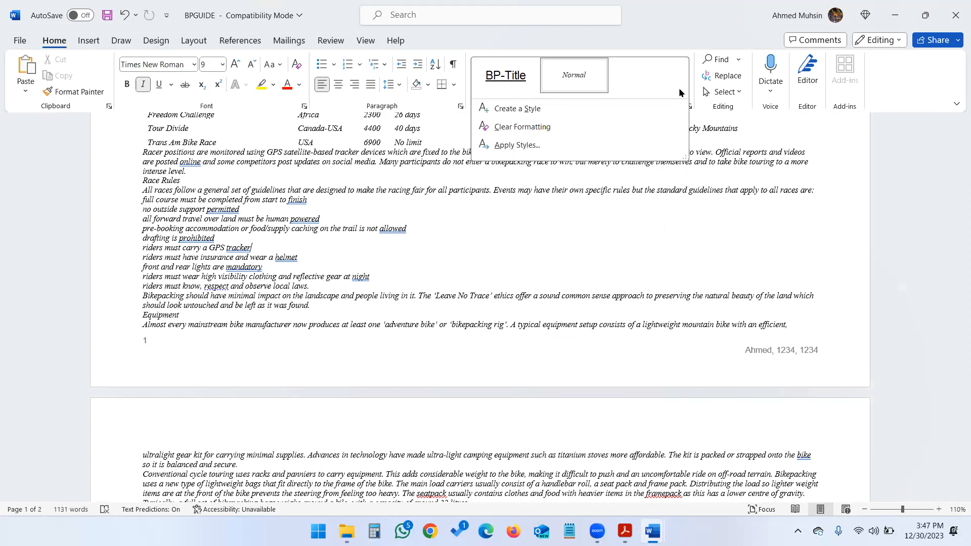
{"action": "left_click", "coordinate": [586, 113]}
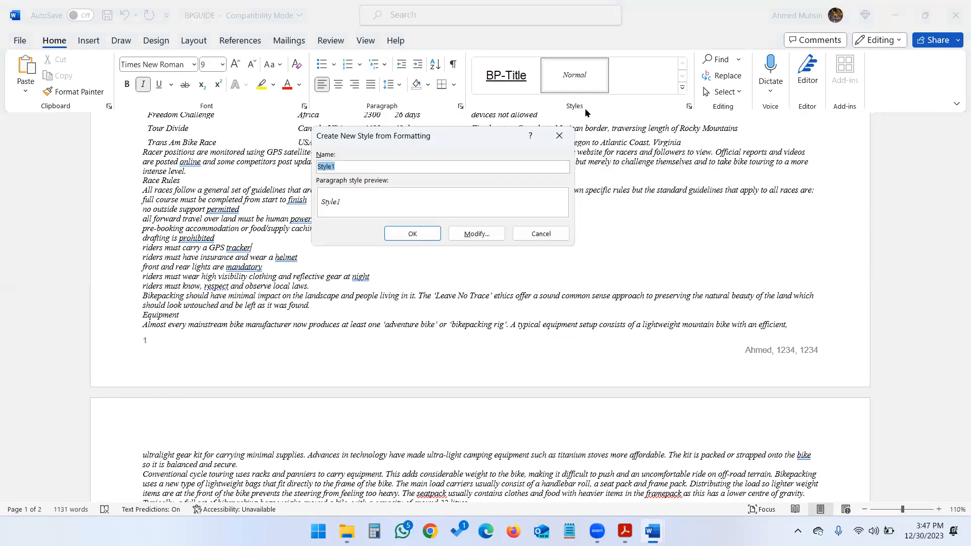
{"action": "key", "text": "alt+Tab"}
{"action": "key", "text": "alt+Tab"}
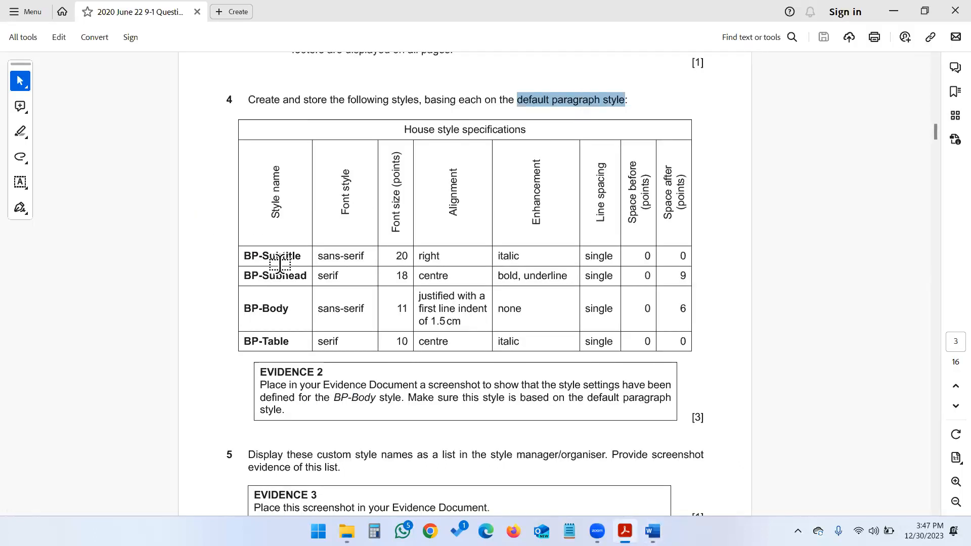
{"action": "key", "text": "alt+Tab"}
{"action": "key", "text": "Tab"}
{"action": "key", "text": "shift+Tab"}
{"action": "type", "text": "BP-Subtitle"}
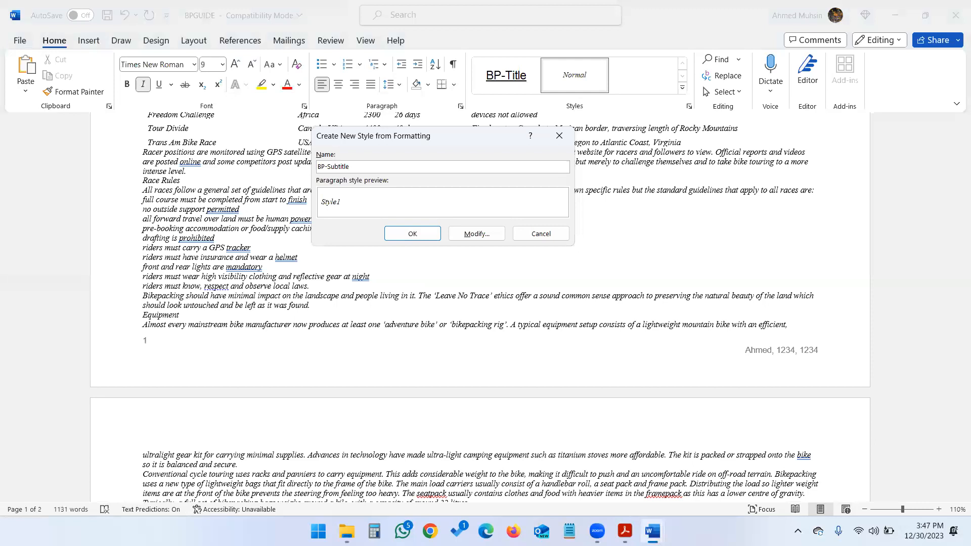
Open the full settings of the BP-Subtitle style and set its style type to Paragraph, checking the question paper's base style requirement.
{"action": "left_click", "coordinate": [493, 239]}
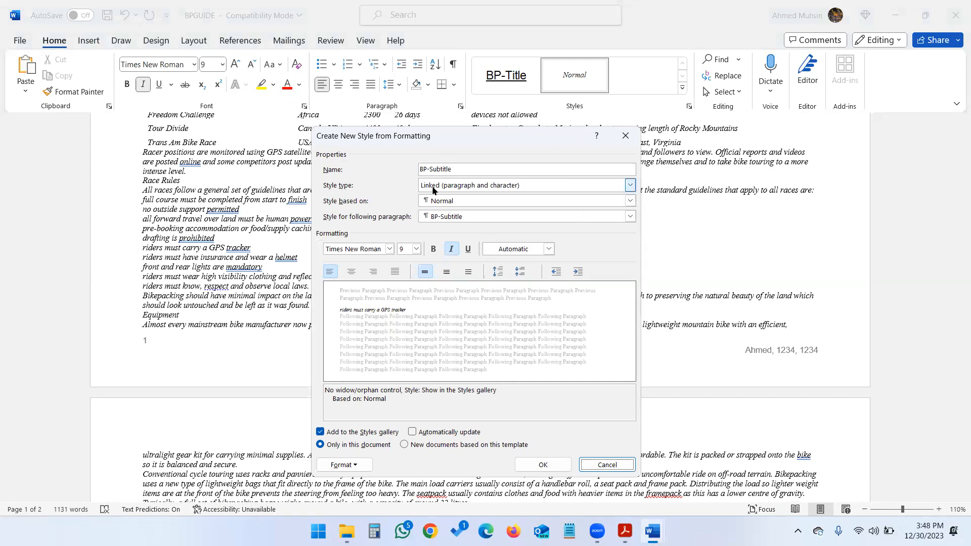
{"action": "left_click", "coordinate": [509, 188]}
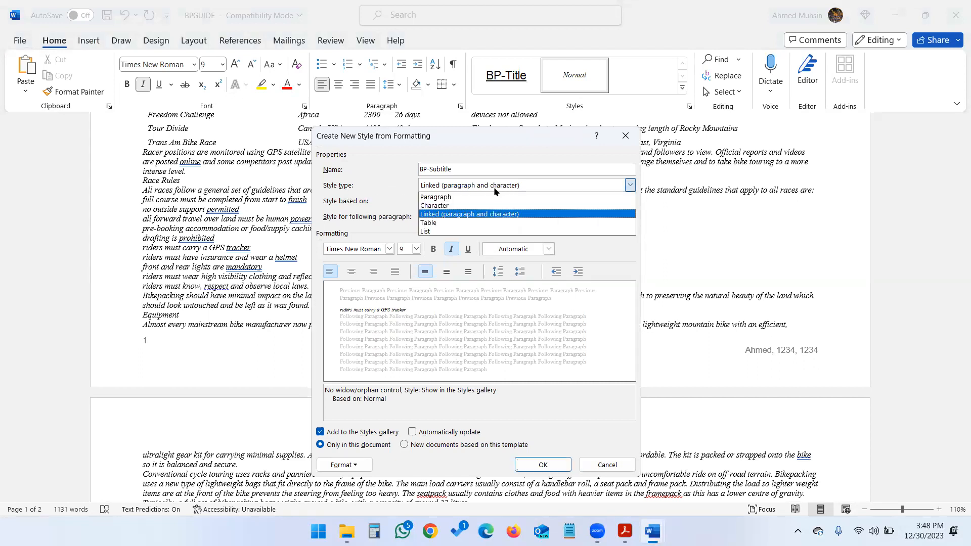
{"action": "left_click", "coordinate": [457, 198]}
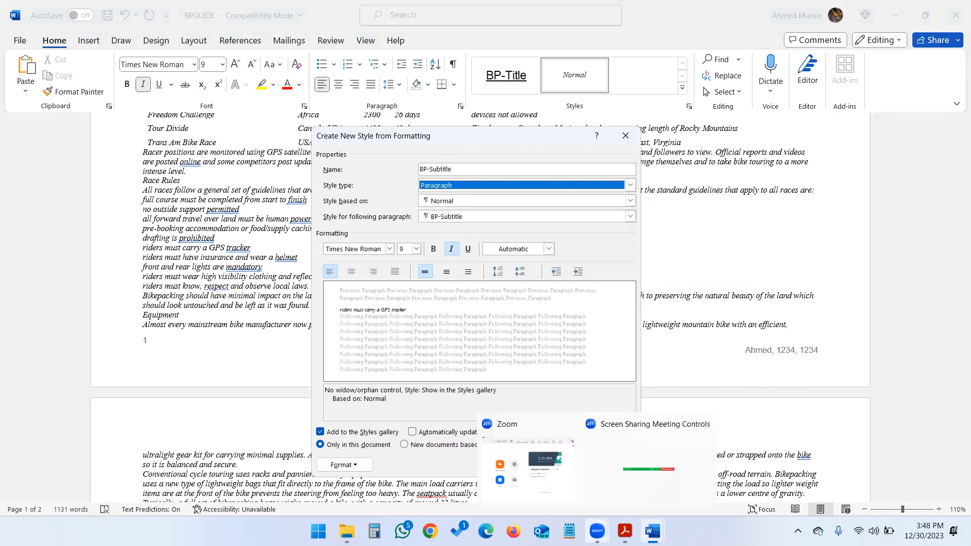
{"action": "left_click", "coordinate": [624, 530]}
{"action": "left_click_drag", "start_coordinate": [520, 100], "coordinate": [582, 105]}
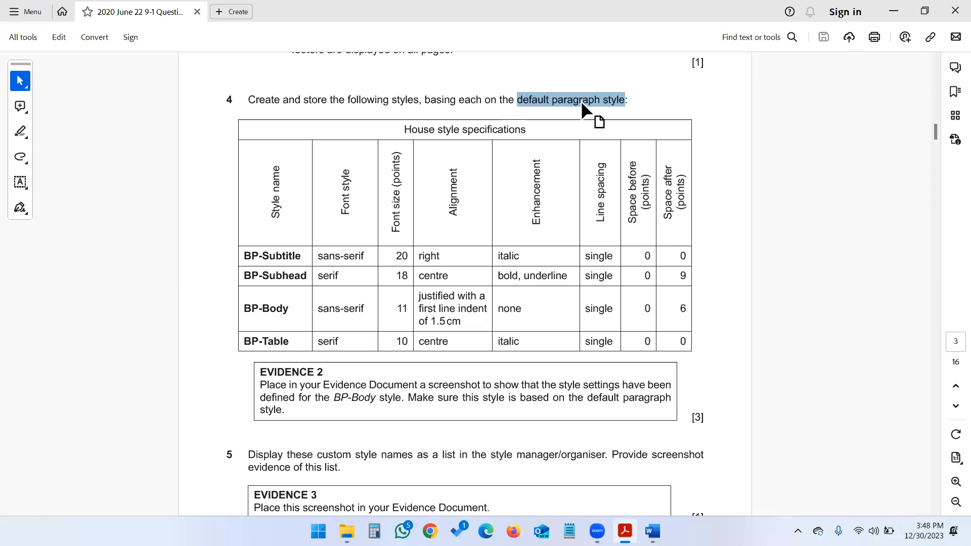
{"action": "left_click", "coordinate": [892, 12]}
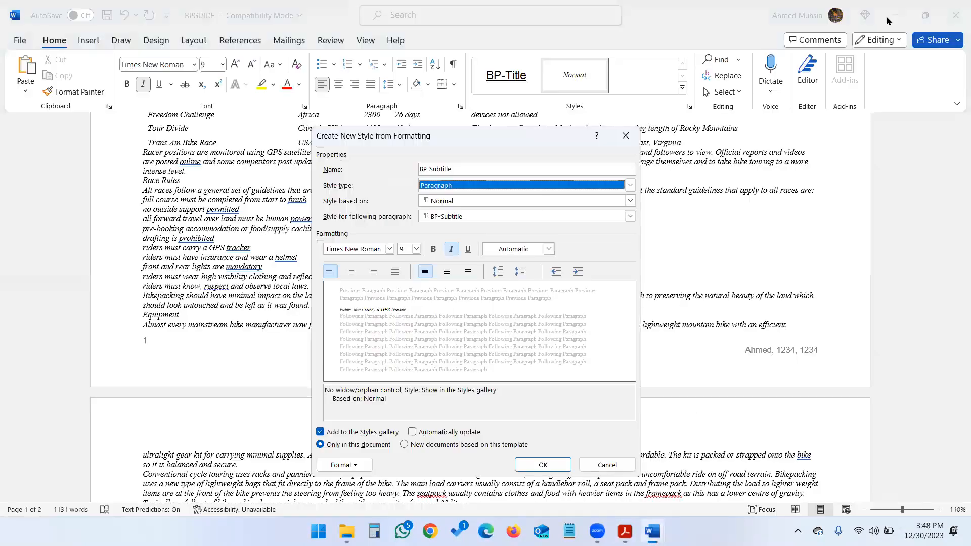
Set the BP-Subtitle font to Microsoft Sans Serif to meet the sans-serif specification in the question paper.
{"action": "left_click", "coordinate": [625, 530]}
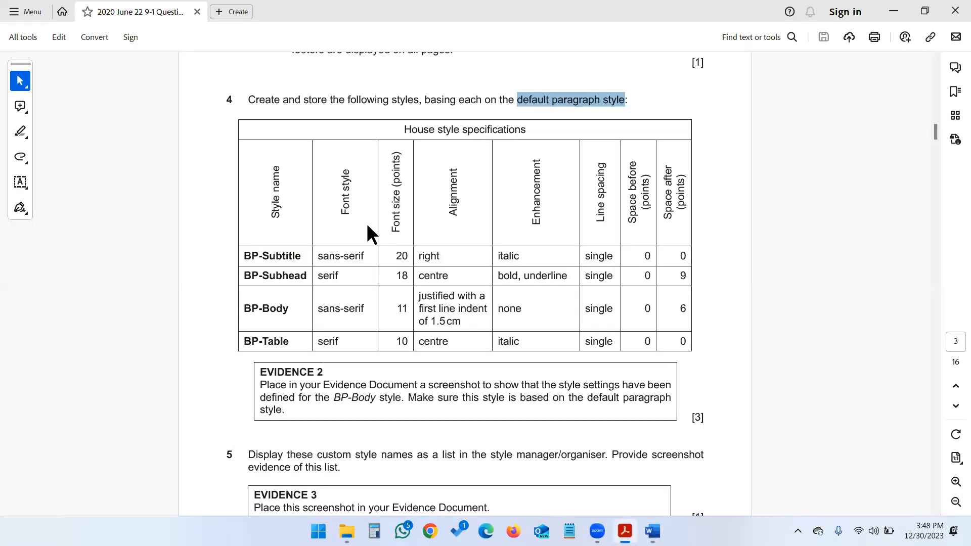
{"action": "left_click_drag", "start_coordinate": [316, 258], "coordinate": [365, 260]}
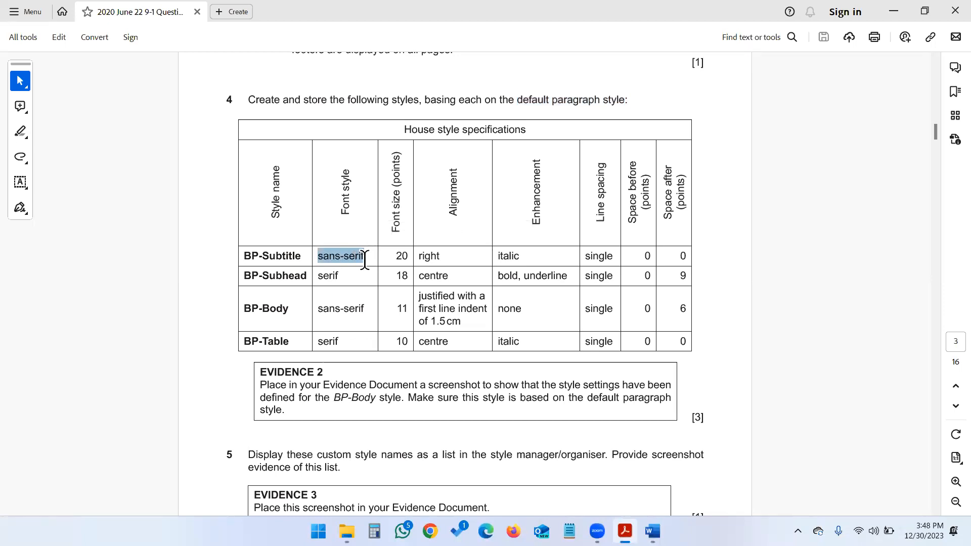
{"action": "key", "text": "alt+Tab"}
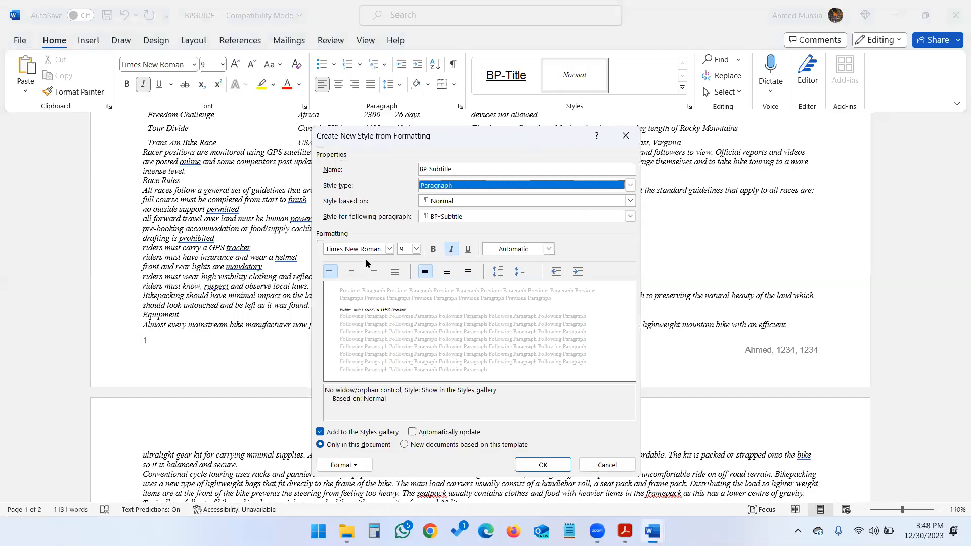
{"action": "left_click", "coordinate": [365, 249]}
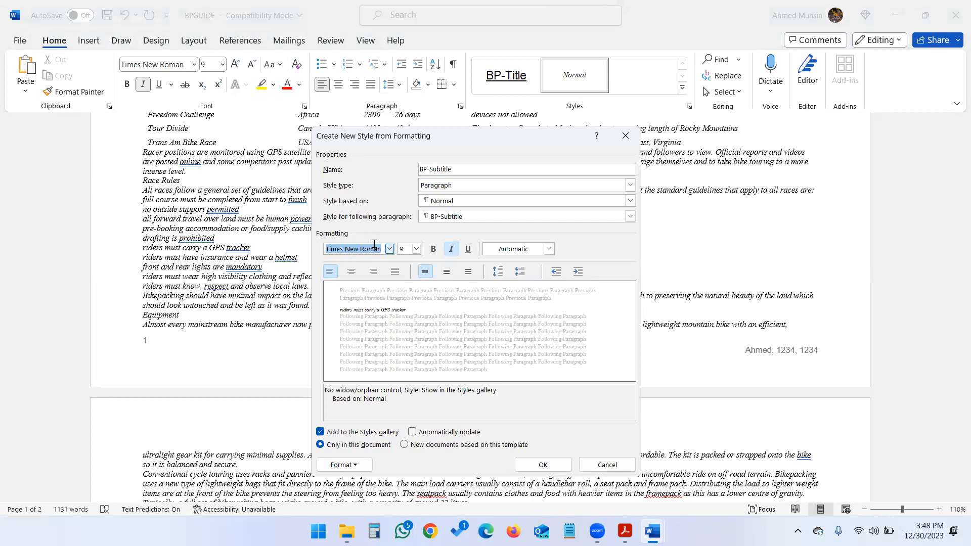
{"action": "type", "text": "Microsoft Sans Serif"}
{"action": "left_click", "coordinate": [367, 251]}
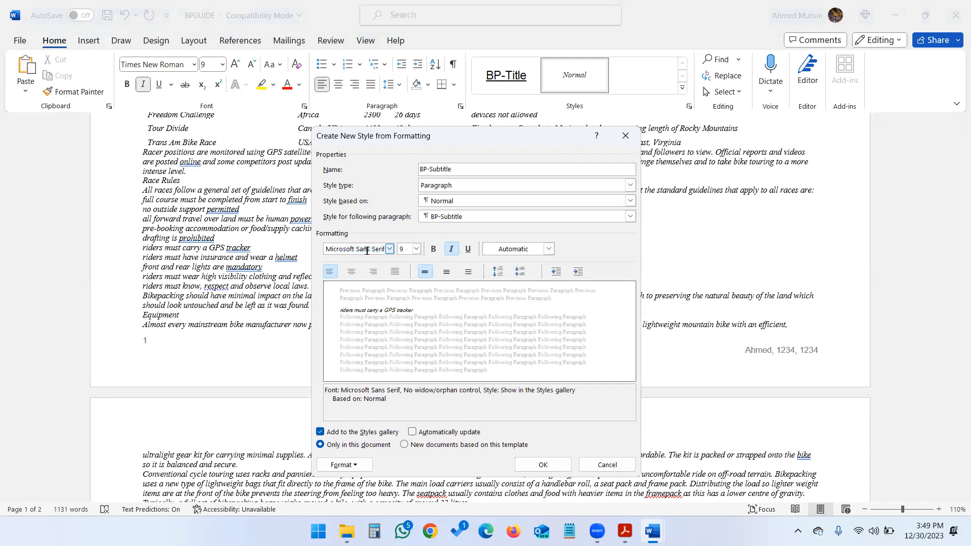
Set BP-Subtitle to 20 points with right alignment, checking the values and the enhancement against the house style table.
{"action": "left_click", "coordinate": [624, 531]}
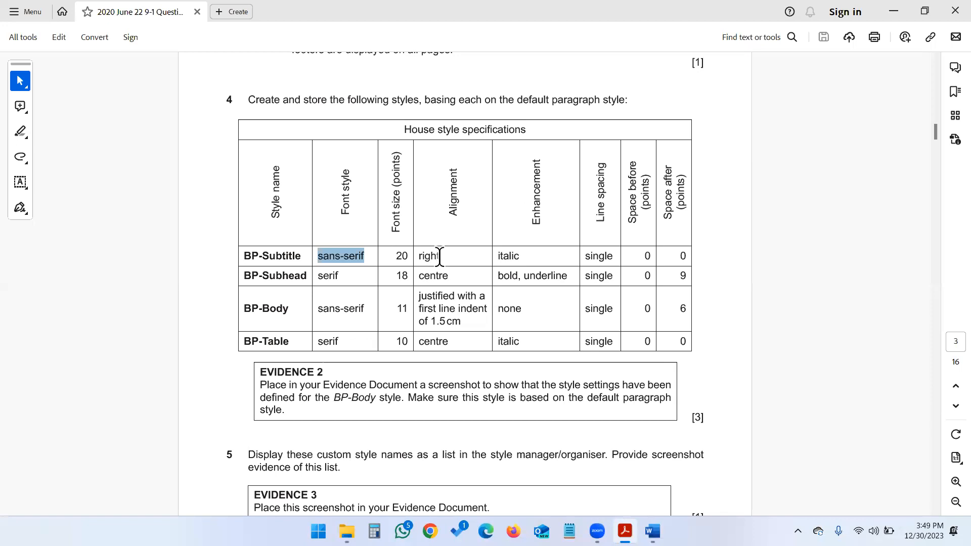
{"action": "mouse_move", "coordinate": [652, 531]}
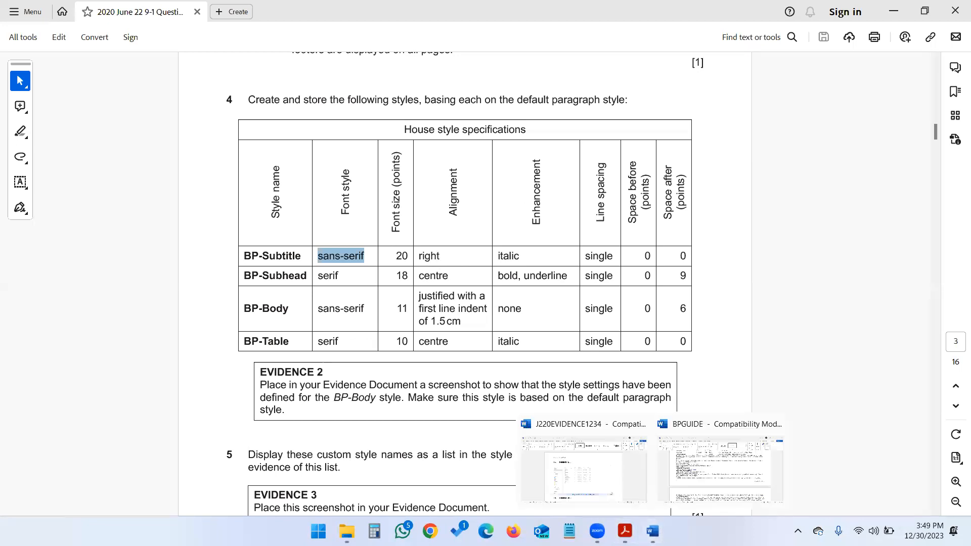
{"action": "left_click", "coordinate": [681, 476]}
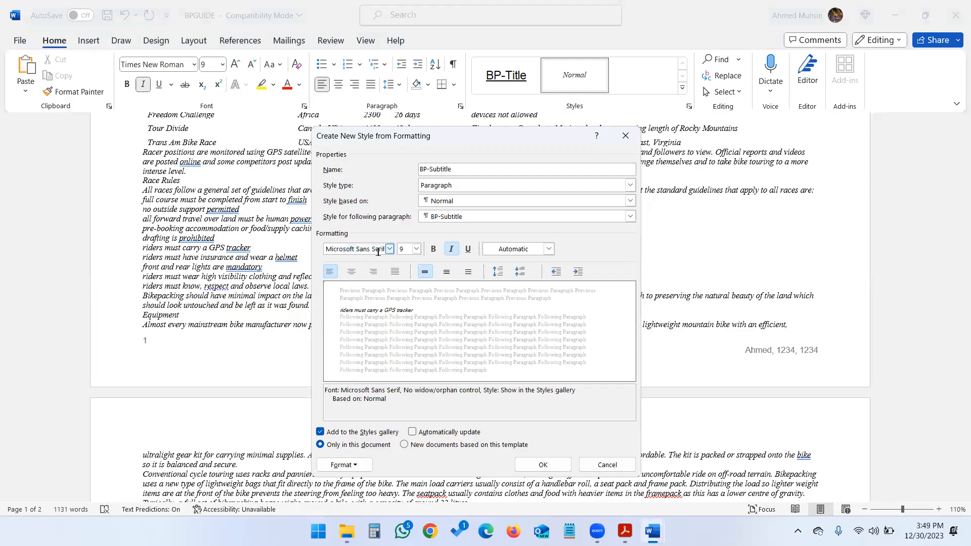
{"action": "double_click", "coordinate": [406, 247]}
{"action": "type", "text": "20"}
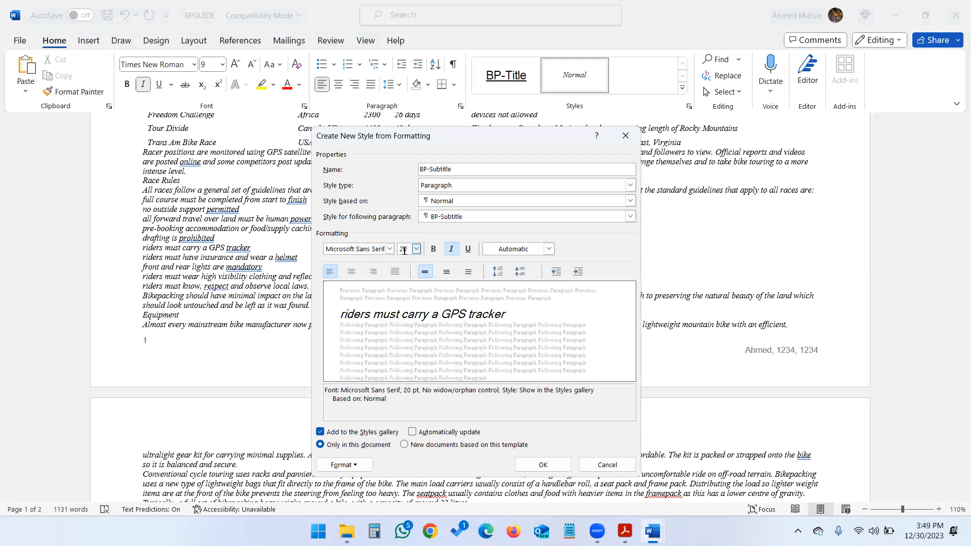
{"action": "left_click", "coordinate": [373, 271]}
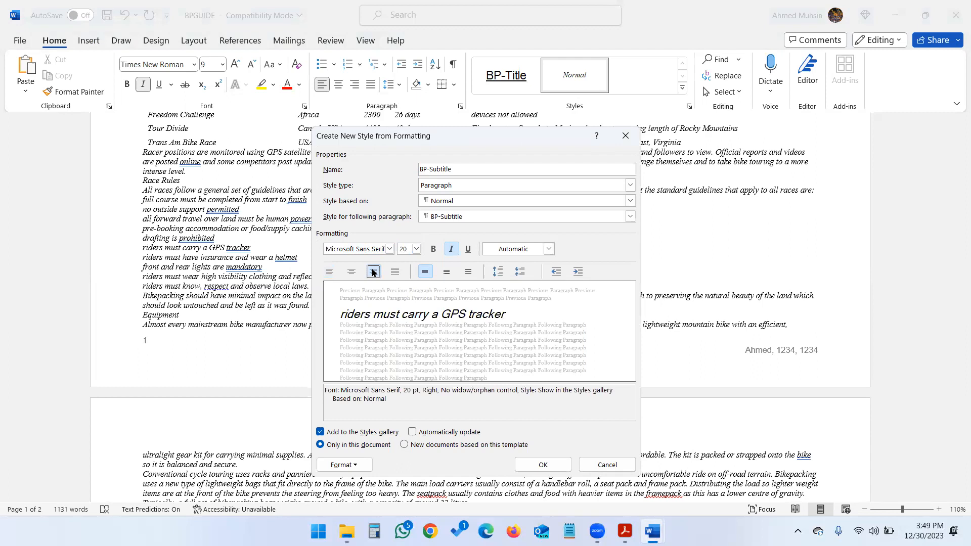
{"action": "key", "text": "alt+Tab"}
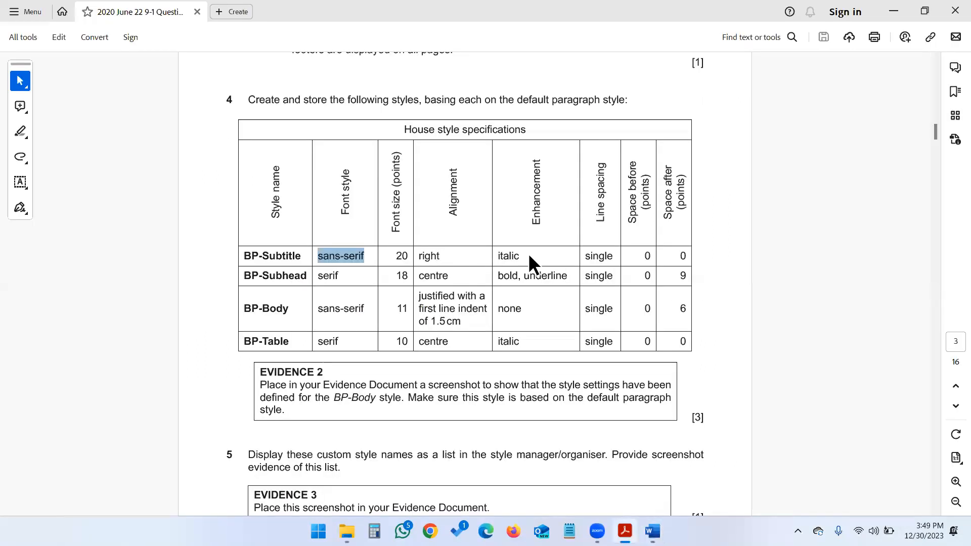
{"action": "key", "text": "alt+Tab"}
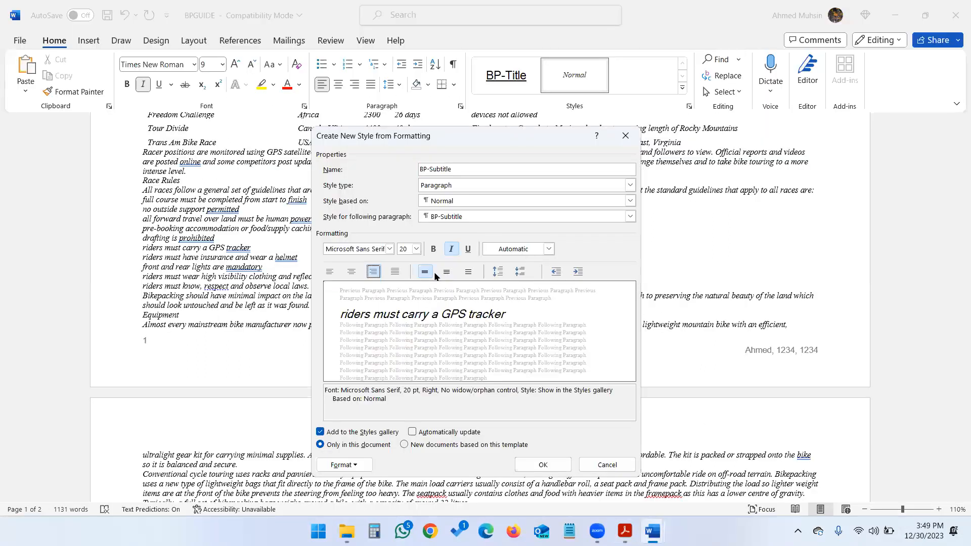
Check BP-Subtitle's line and paragraph spacing against the house style table, reviewing its paragraph settings, and save the style.
{"action": "key", "text": "alt+Tab"}
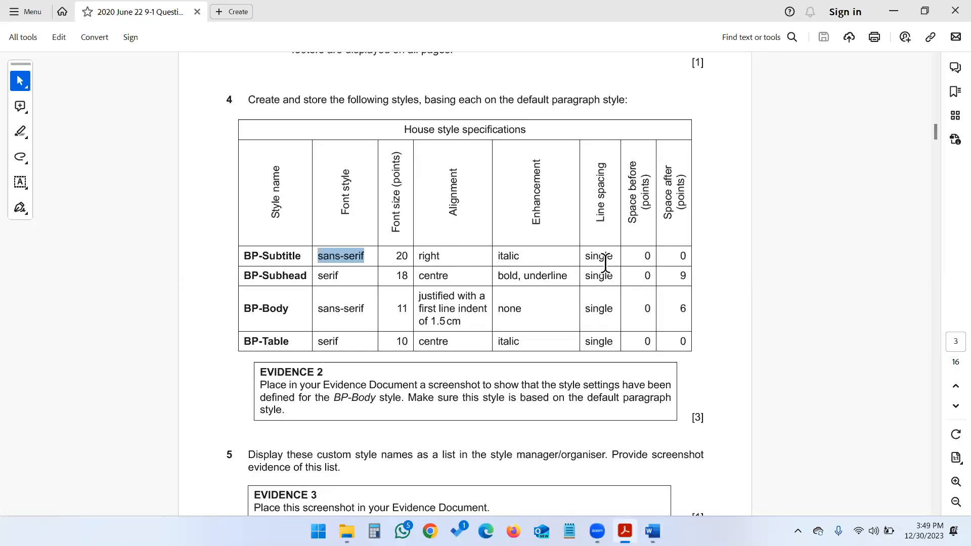
{"action": "key", "text": "alt+Tab"}
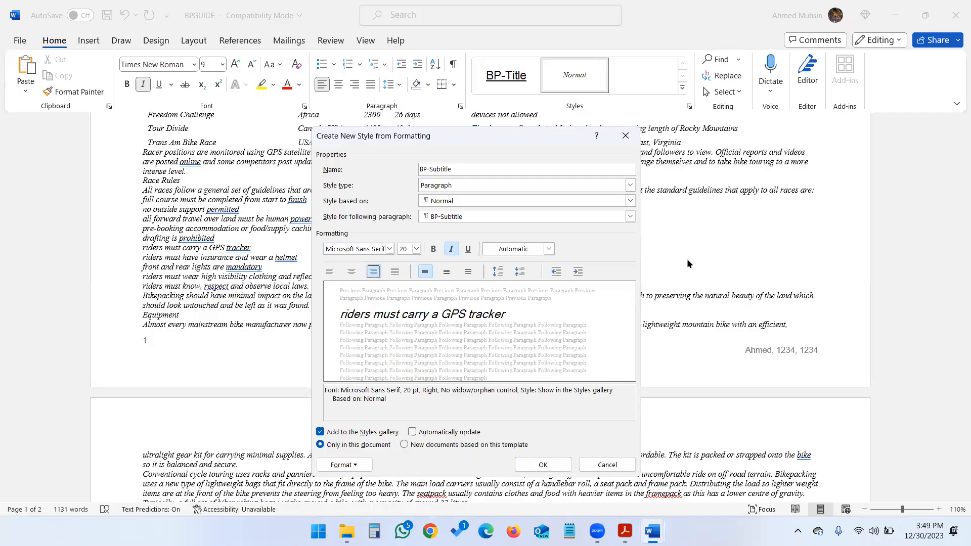
{"action": "left_click", "coordinate": [355, 466]}
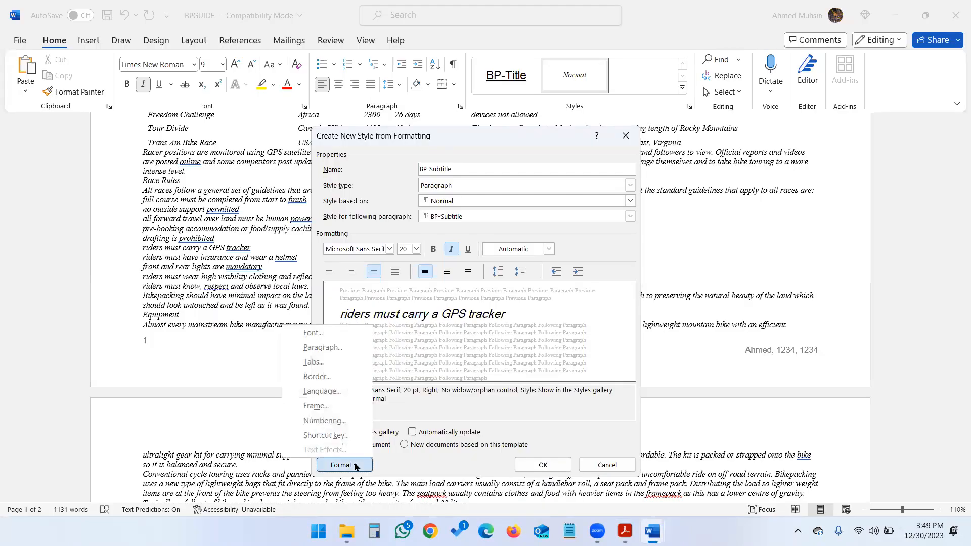
{"action": "left_click", "coordinate": [339, 351]}
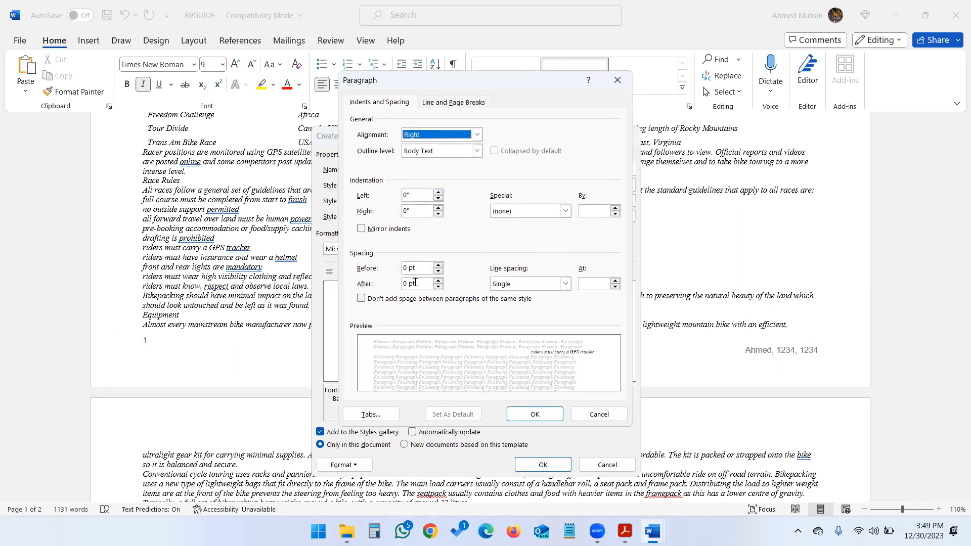
{"action": "left_click", "coordinate": [537, 415]}
{"action": "left_click", "coordinate": [548, 465]}
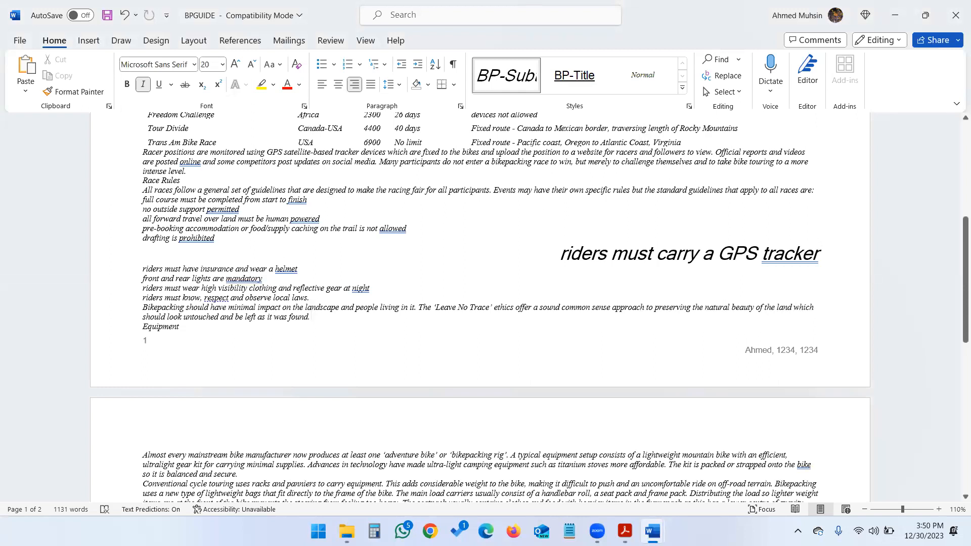
Create a new style named BP-Subhead, following the house style table, and open its full settings.
{"action": "key", "text": "ctrl+shift+Left"}
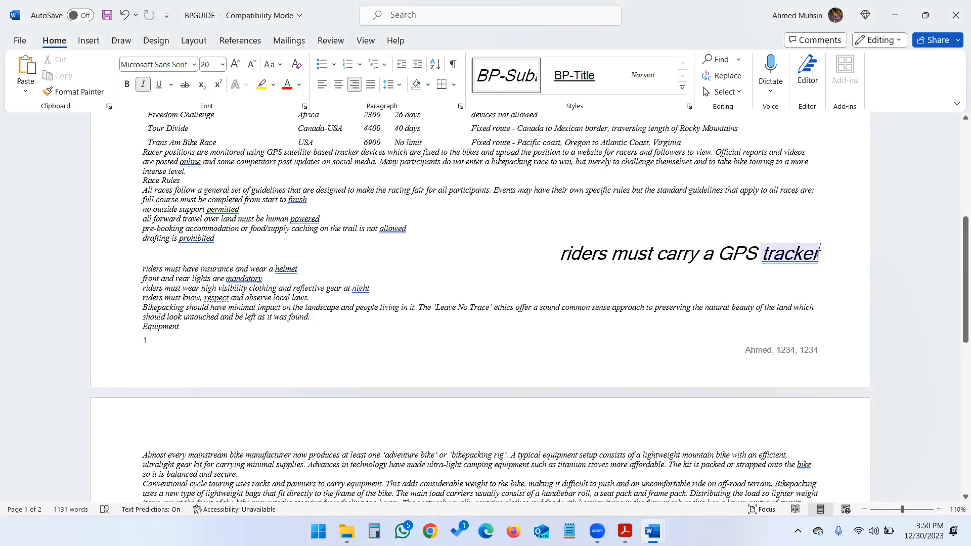
{"action": "key", "text": "alt+Tab"}
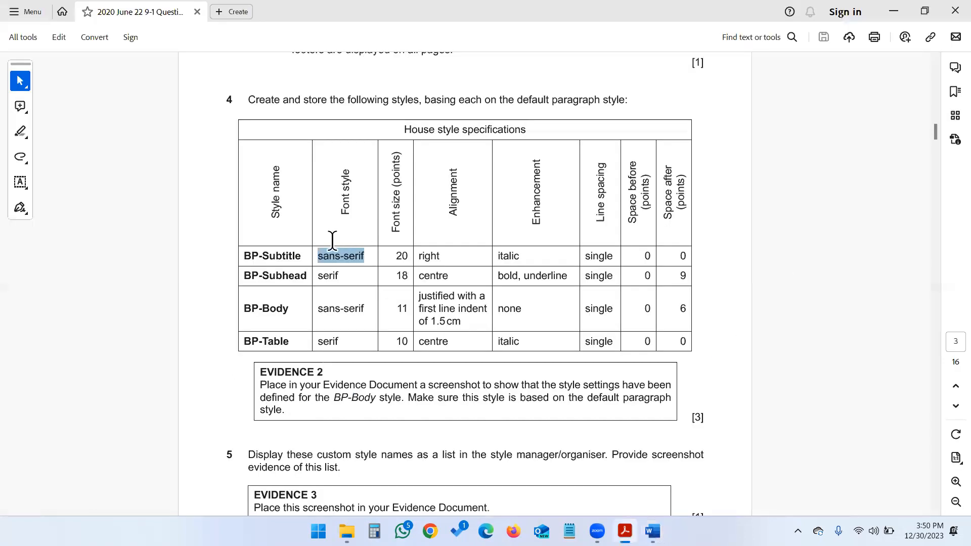
{"action": "key", "text": "alt+Tab"}
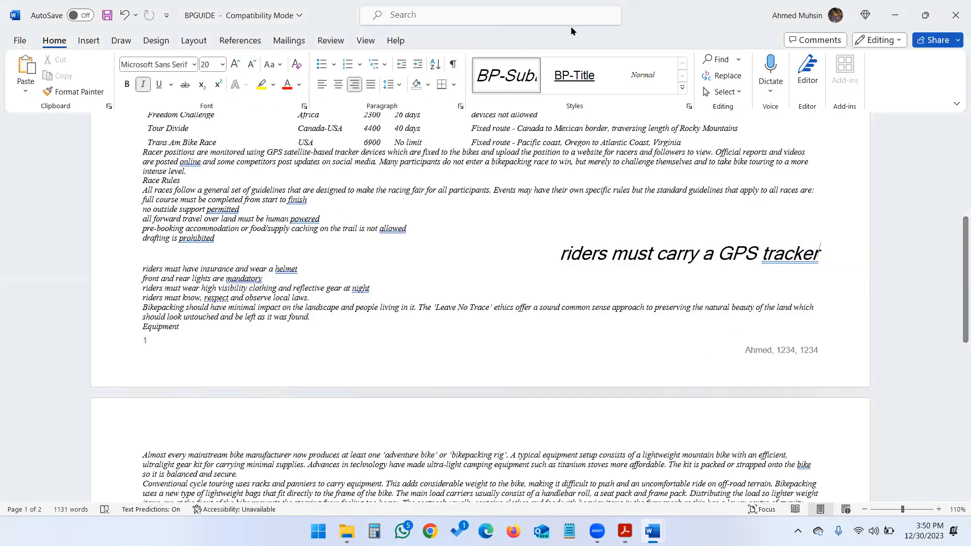
{"action": "left_click", "coordinate": [682, 87]}
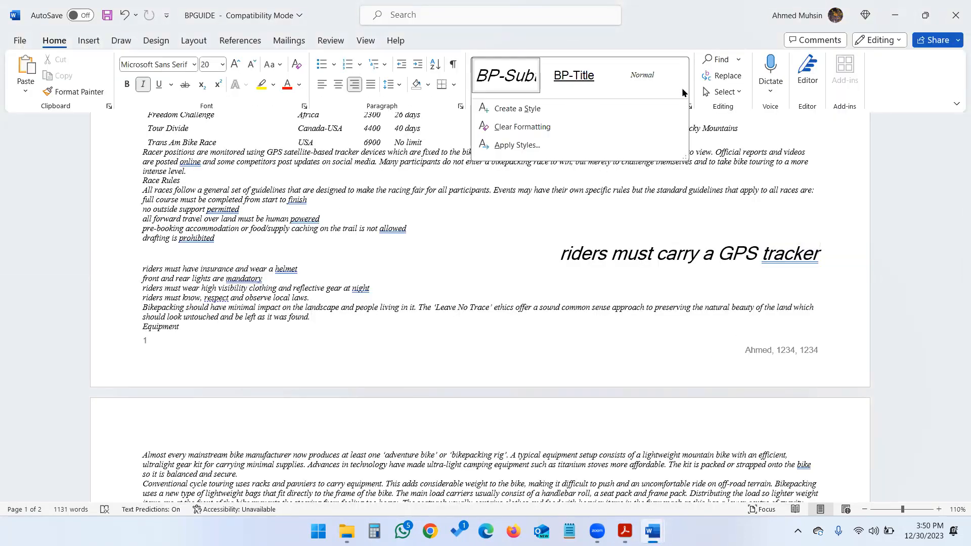
{"action": "left_click", "coordinate": [593, 110]}
{"action": "type", "text": "BP-Subhead"}
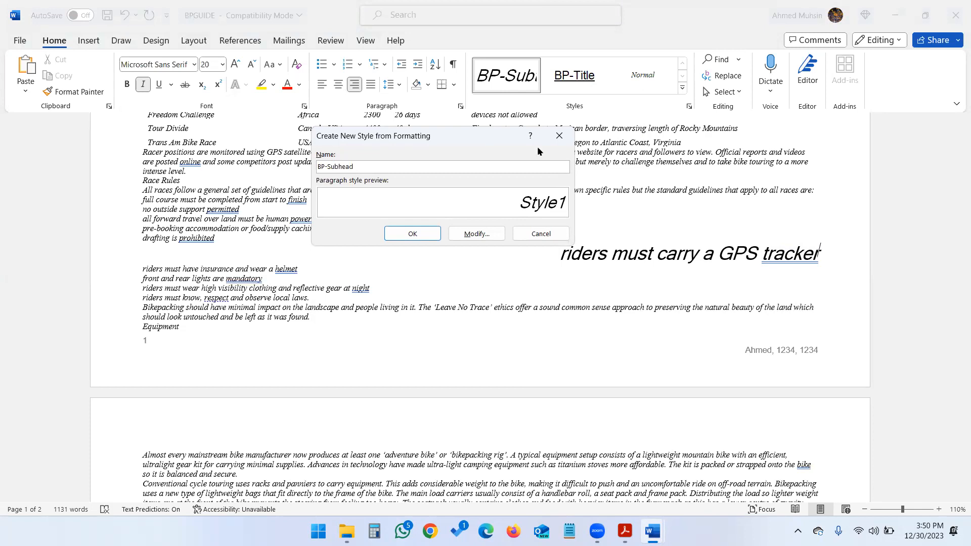
{"action": "left_click", "coordinate": [493, 235]}
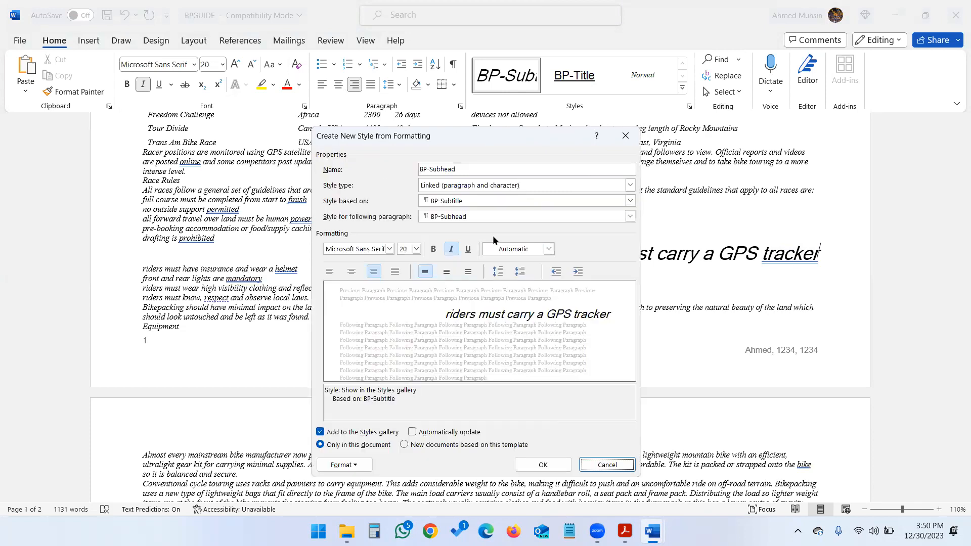
Set BP-Subhead's style type to Paragraph and base it on Normal, checking the question paper's default paragraph style requirement.
{"action": "left_click", "coordinate": [451, 188]}
{"action": "left_click", "coordinate": [445, 198]}
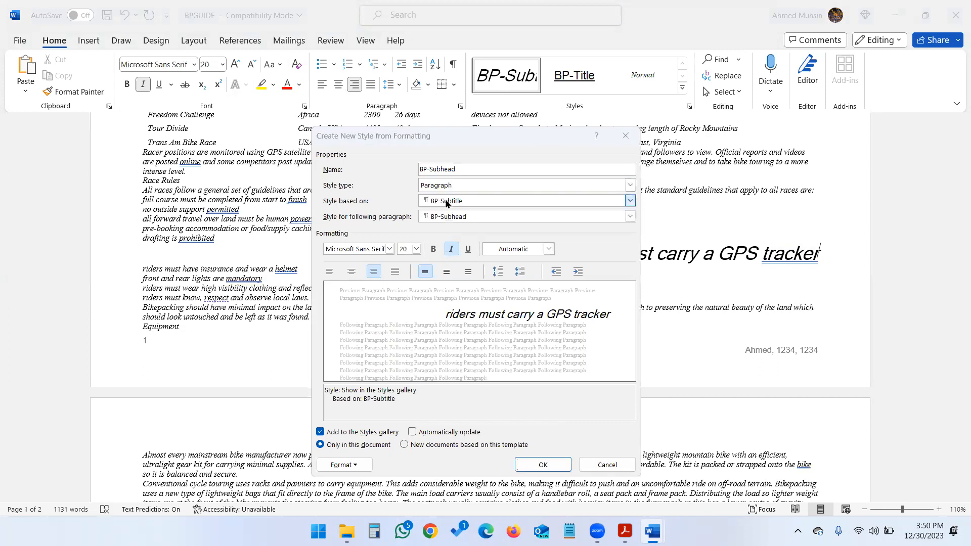
{"action": "key", "text": "alt+Tab"}
{"action": "left_click", "coordinate": [285, 208]}
{"action": "left_click", "coordinate": [438, 203]}
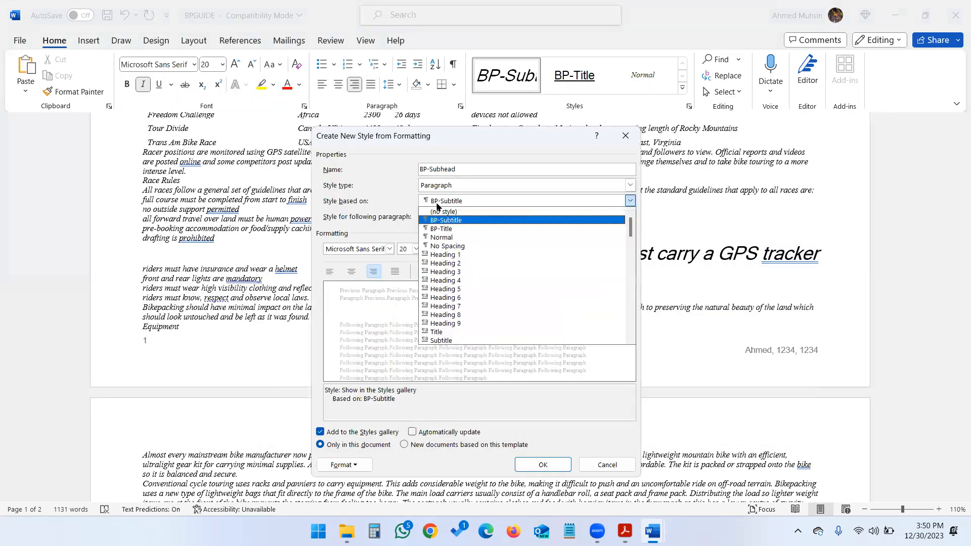
{"action": "left_click", "coordinate": [447, 237]}
{"action": "key", "text": "alt+Tab"}
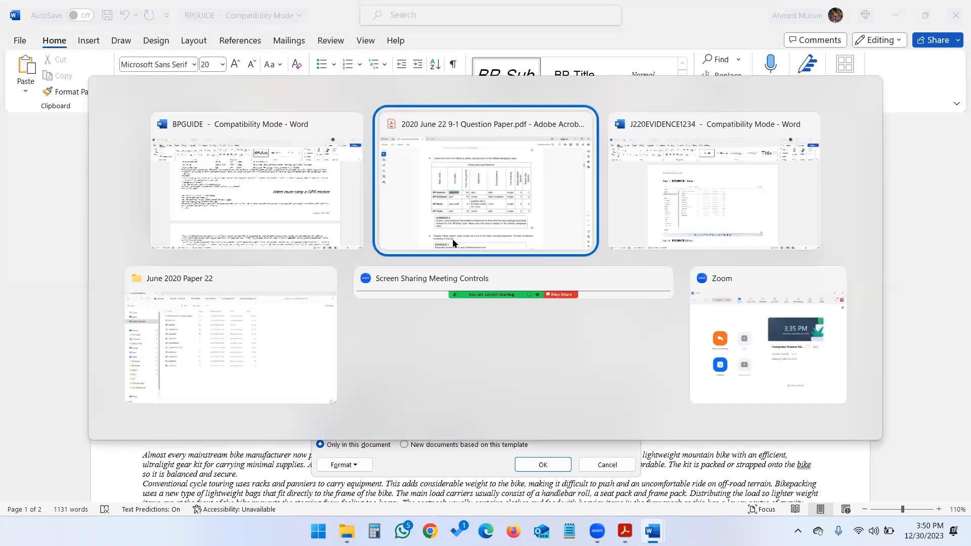
{"action": "left_click_drag", "start_coordinate": [515, 98], "coordinate": [610, 107]}
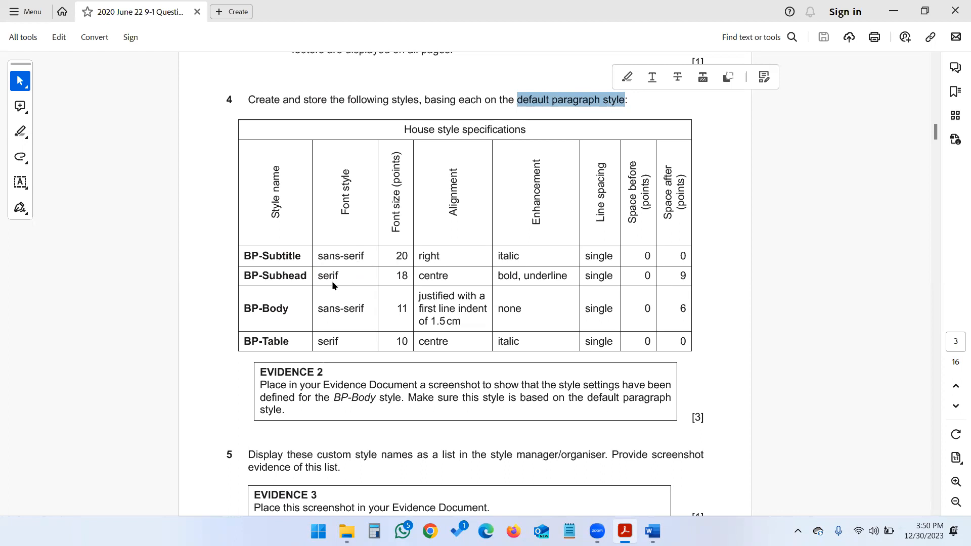
{"action": "key", "text": "alt+Tab"}
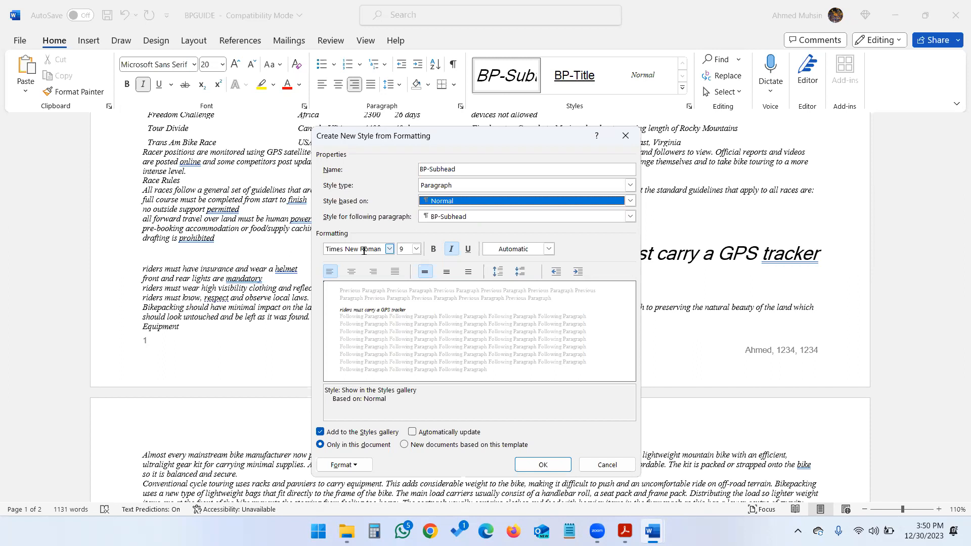
Set BP-Subhead to 18 points with centre alignment, as given in the house style table.
{"action": "key", "text": "alt+Tab"}
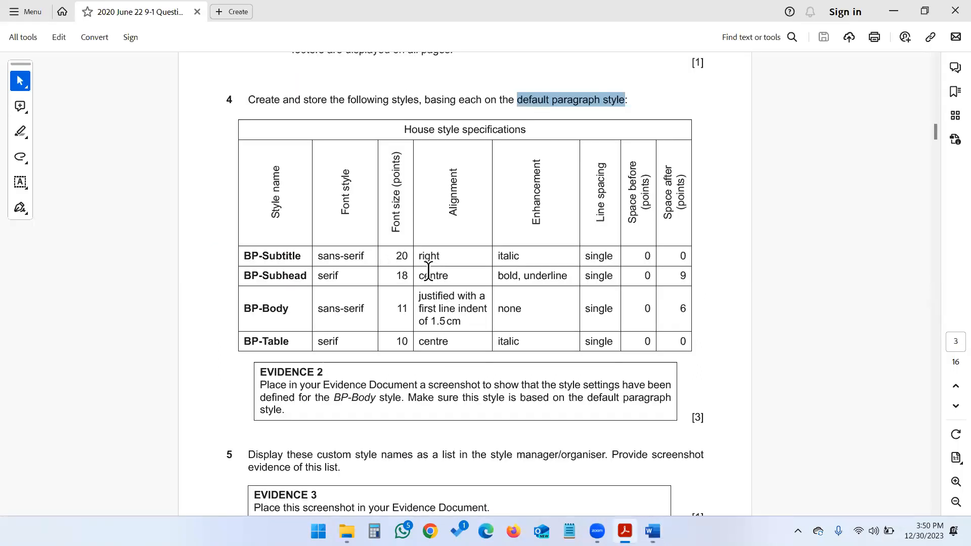
{"action": "key", "text": "alt+Tab"}
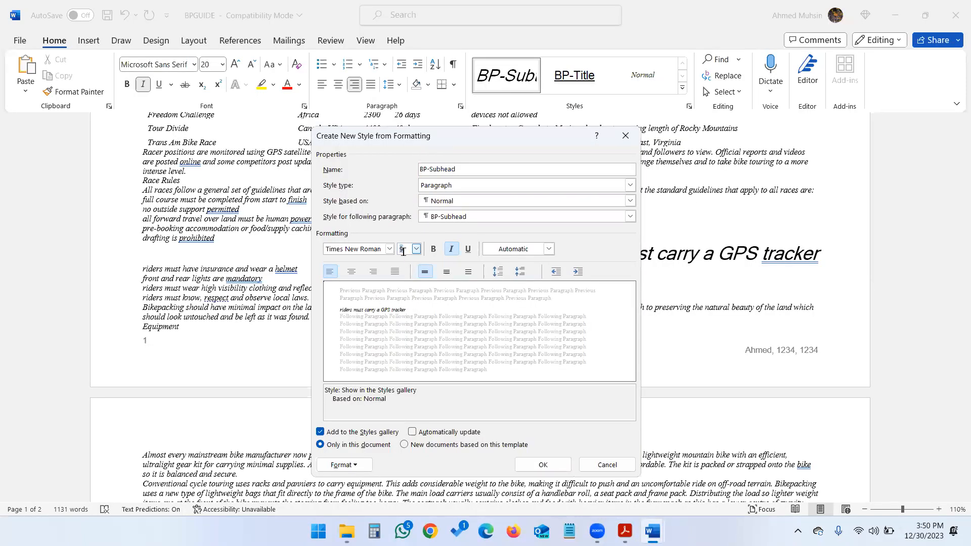
{"action": "left_click", "coordinate": [352, 272]}
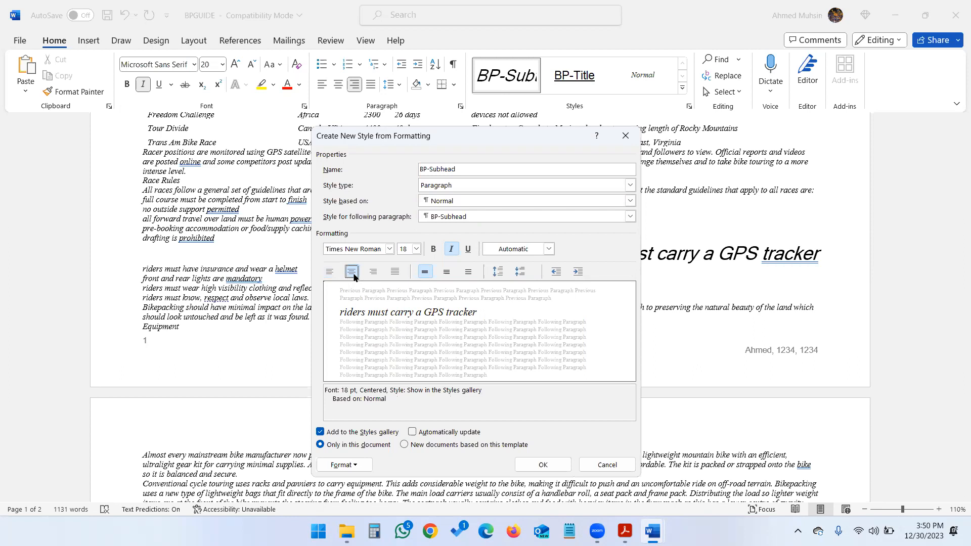
Check BP-Subhead's enhancement in the house style table, then remove italic and apply bold and underline to the style.
{"action": "key", "text": "alt+Tab"}
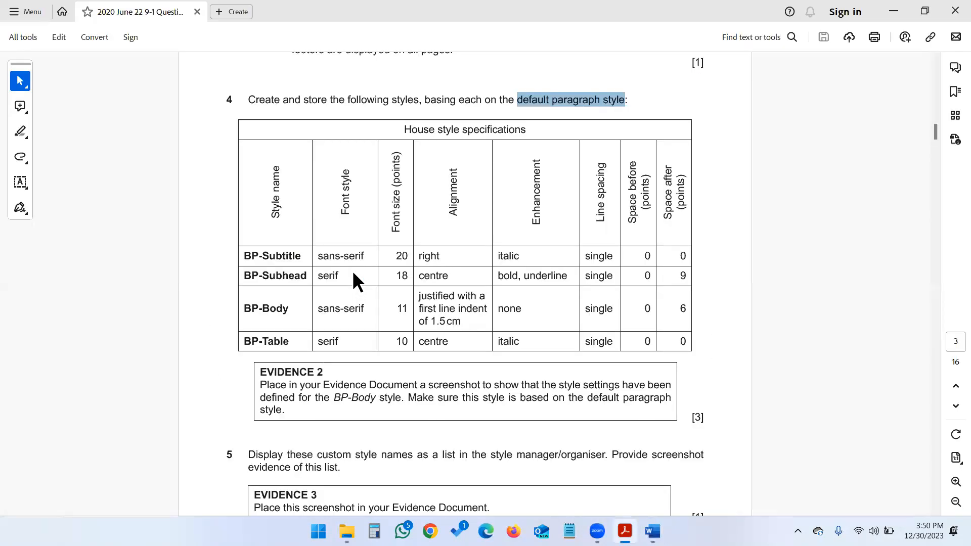
{"action": "key", "text": "alt+Tab"}
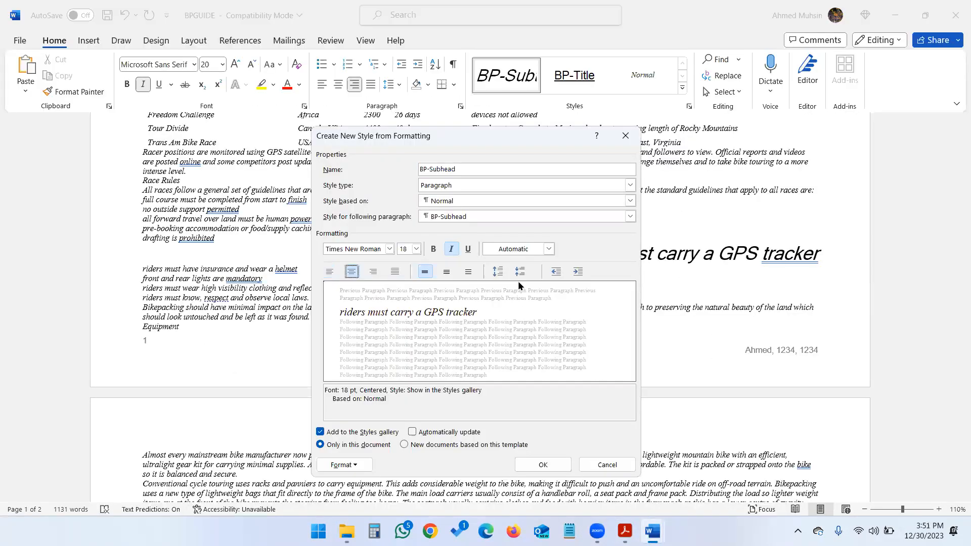
{"action": "left_click", "coordinate": [450, 248]}
{"action": "left_click", "coordinate": [433, 249]}
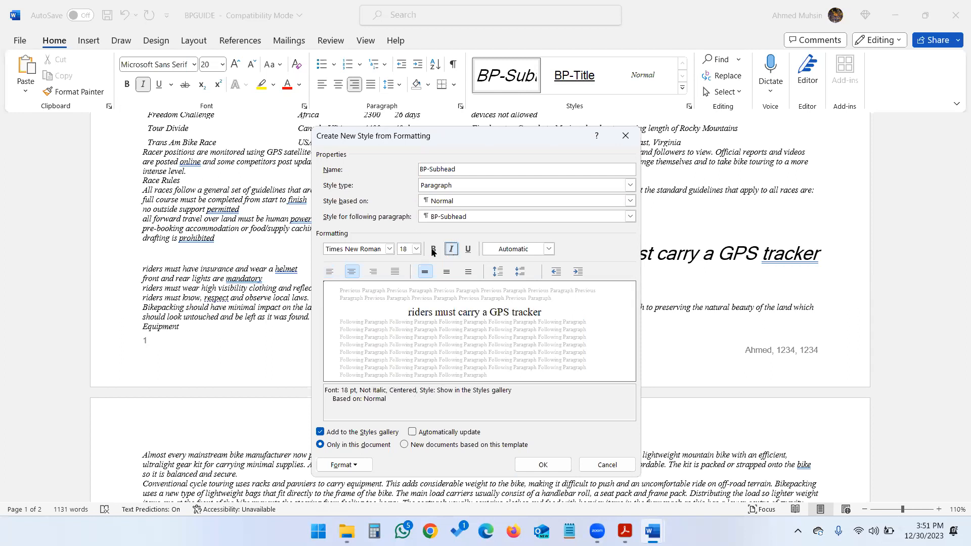
{"action": "left_click", "coordinate": [467, 250]}
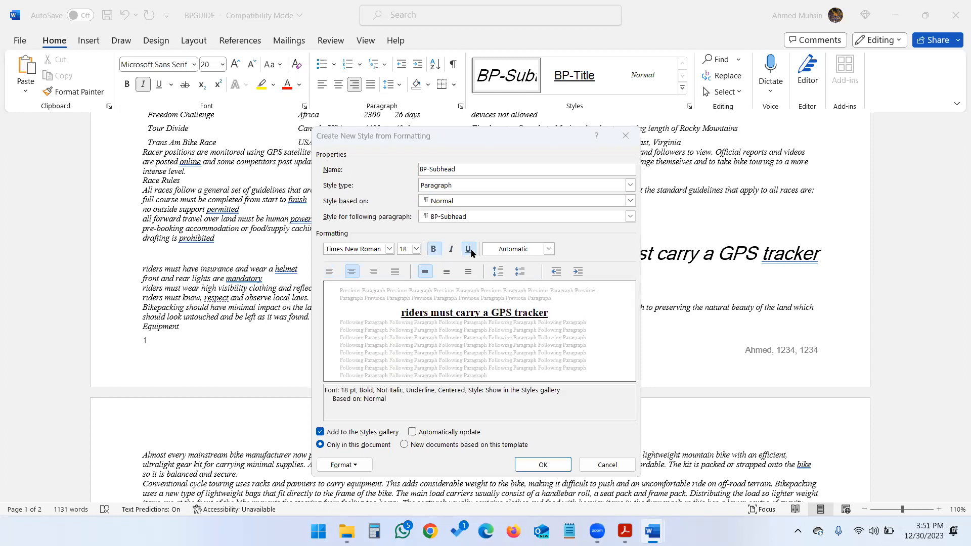
Set BP-Subhead's spacing after to 9 pt, checking the spacing values in the house style table, and save the style.
{"action": "key", "text": "alt+Tab"}
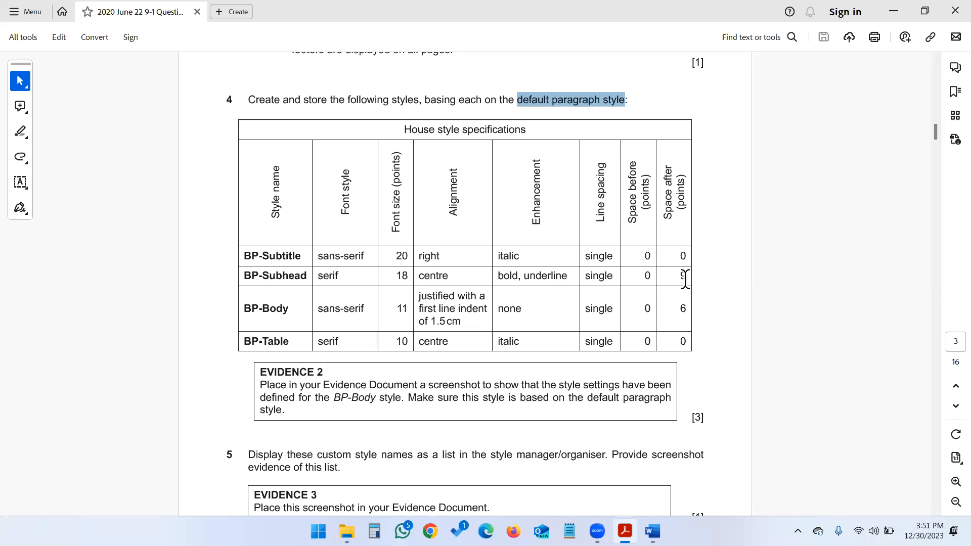
{"action": "key", "text": "alt+Tab"}
{"action": "left_click", "coordinate": [344, 465]}
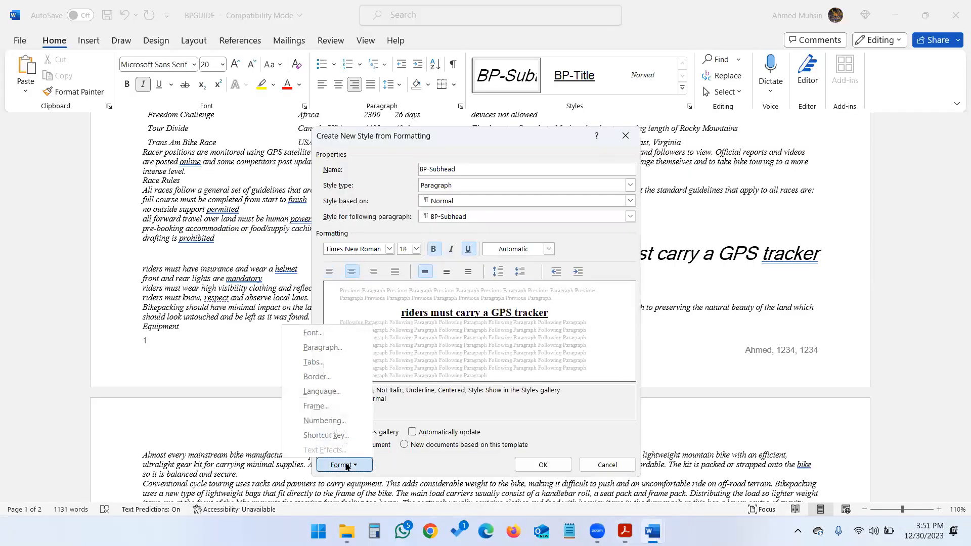
{"action": "left_click", "coordinate": [331, 351]}
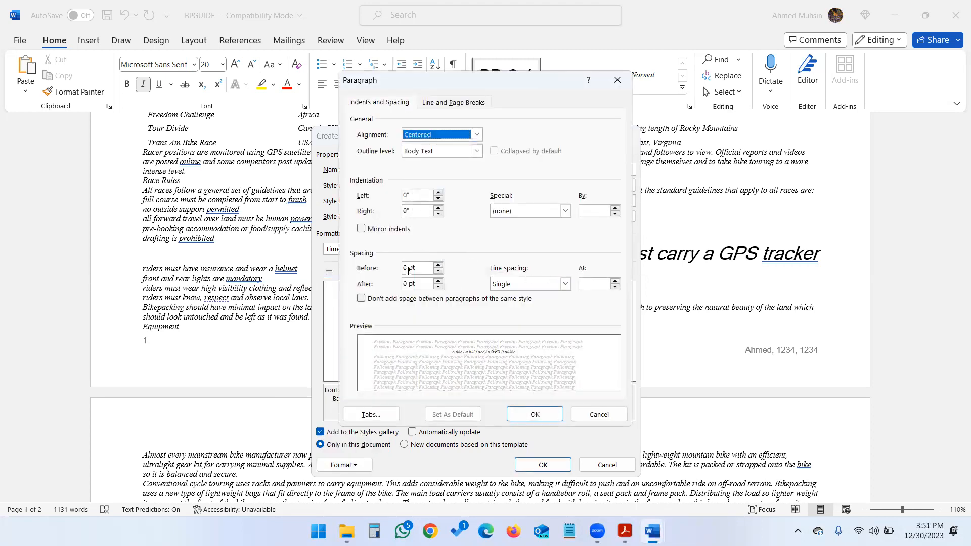
{"action": "key", "text": "alt+Tab"}
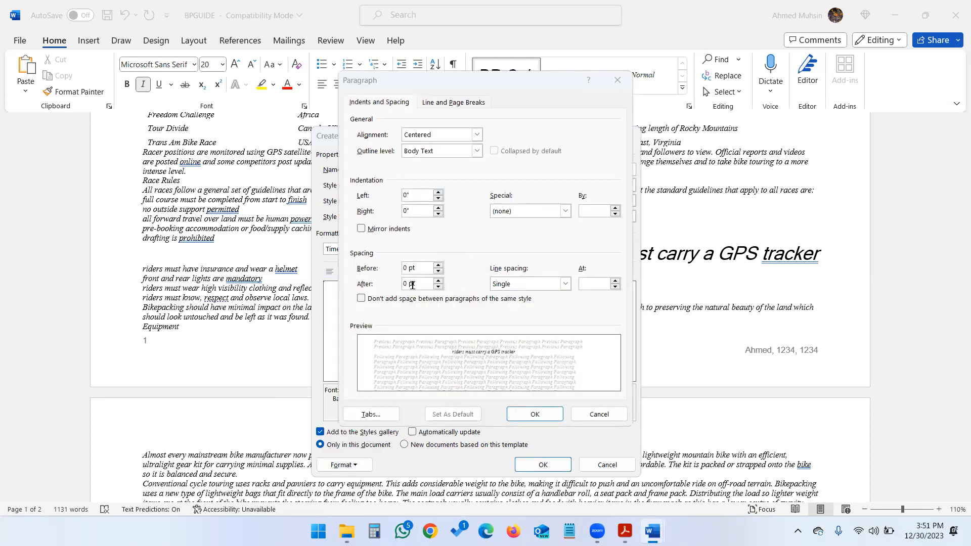
{"action": "left_click_drag", "start_coordinate": [683, 274], "coordinate": [710, 277]}
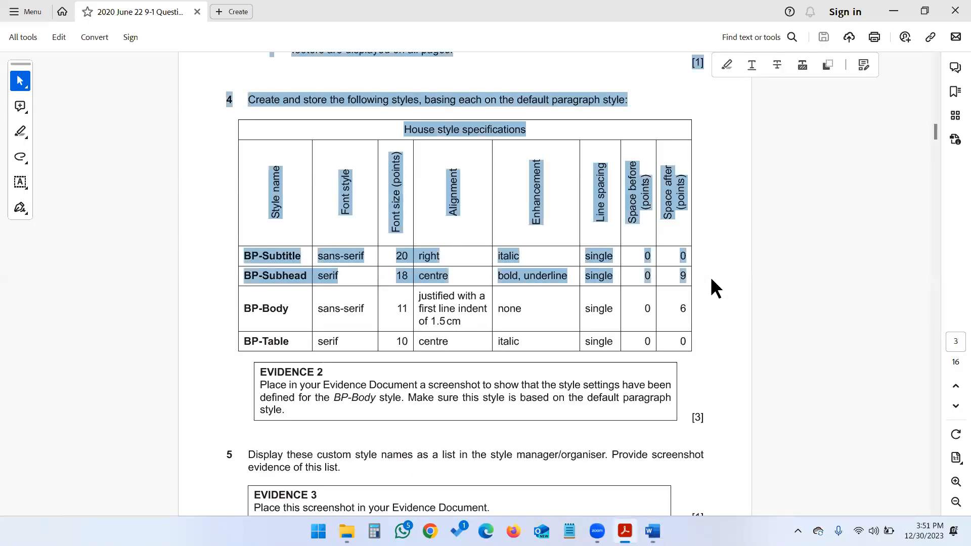
{"action": "key", "text": "alt+Tab"}
{"action": "left_click_drag", "start_coordinate": [407, 282], "coordinate": [389, 291]}
{"action": "type", "text": "9"}
{"action": "key", "text": "Return"}
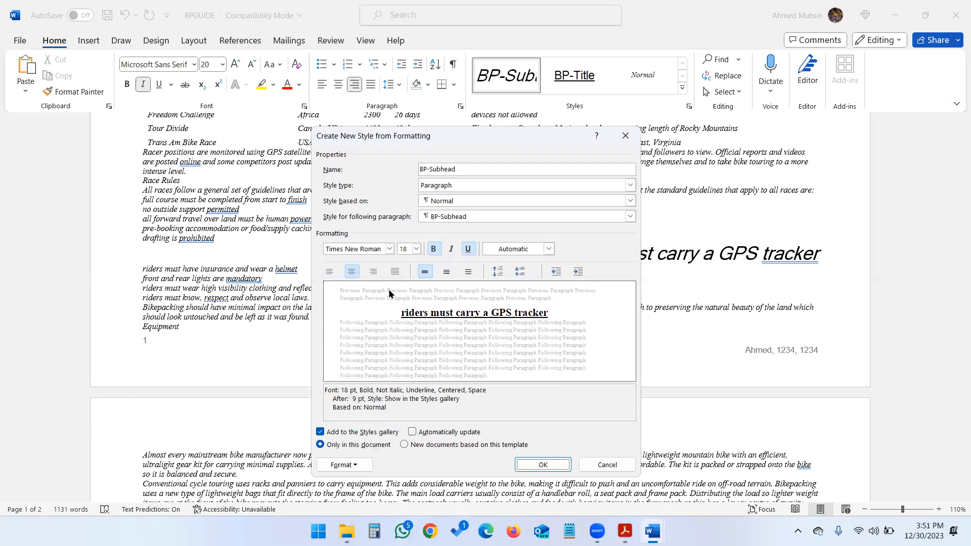
{"action": "left_click", "coordinate": [520, 462]}
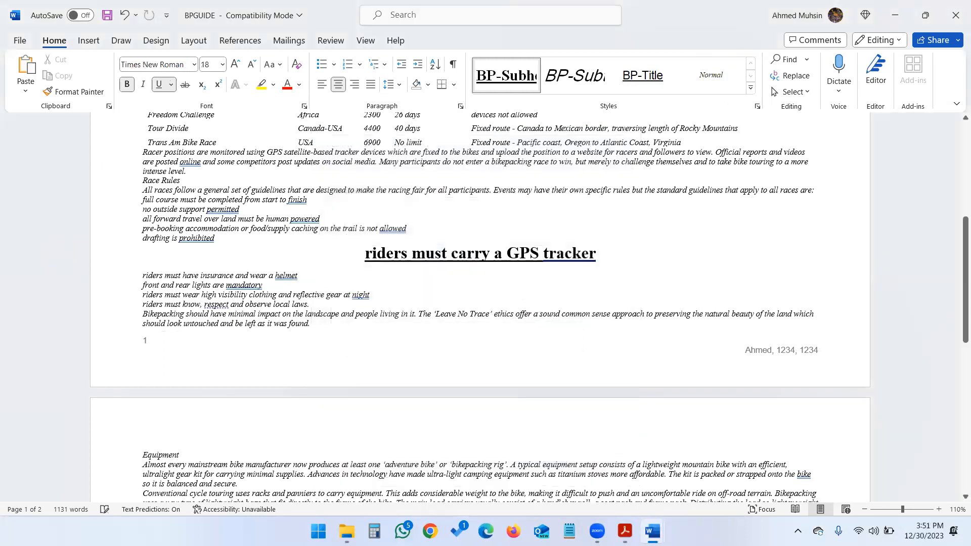
Look up the third style name in the house style table, then create a new style named BP-Body and open its full settings.
{"action": "key", "text": "alt+Tab"}
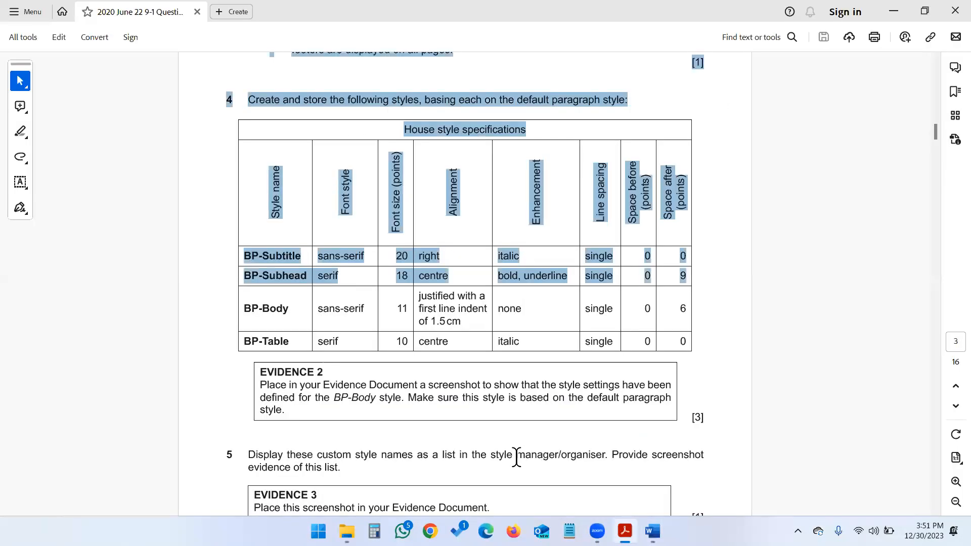
{"action": "left_click", "coordinate": [247, 309]}
{"action": "left_click_drag", "start_coordinate": [248, 310], "coordinate": [294, 310]}
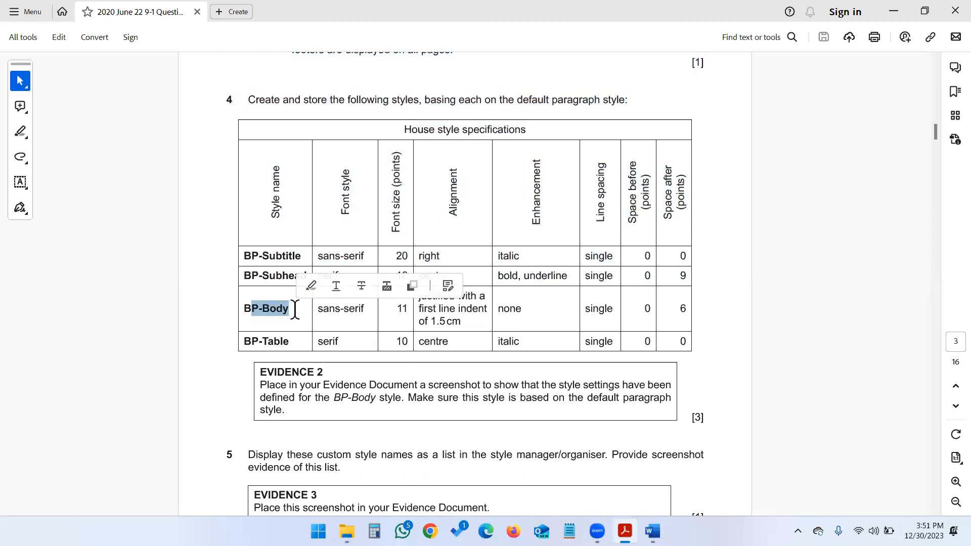
{"action": "key", "text": "ctrl+c"}
{"action": "key", "text": "alt+Tab"}
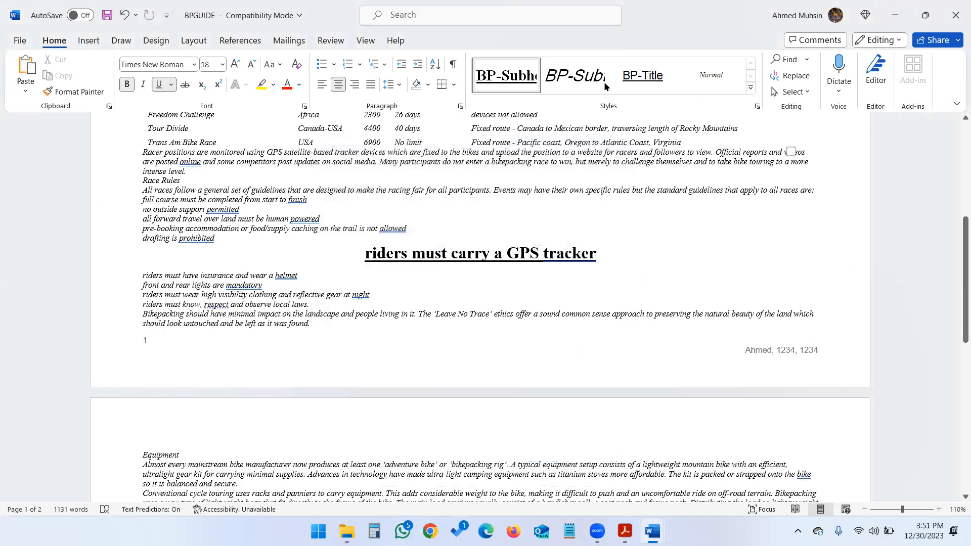
{"action": "left_click", "coordinate": [751, 89]}
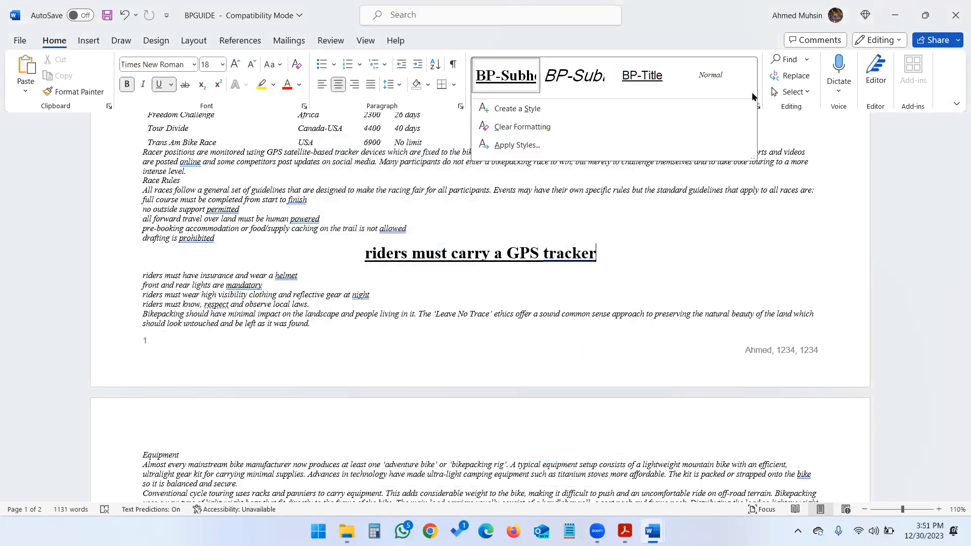
{"action": "left_click", "coordinate": [541, 107]}
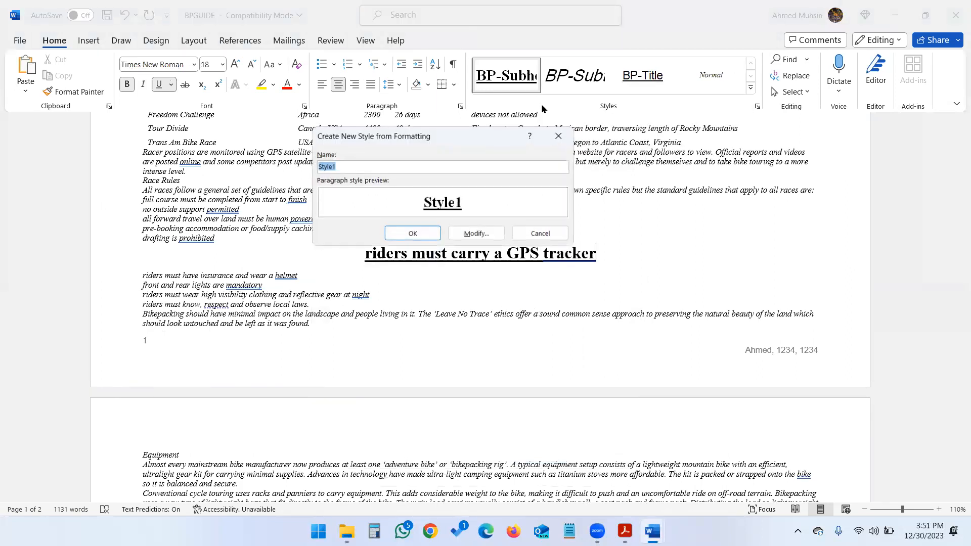
{"action": "type", "text": "BP-"}
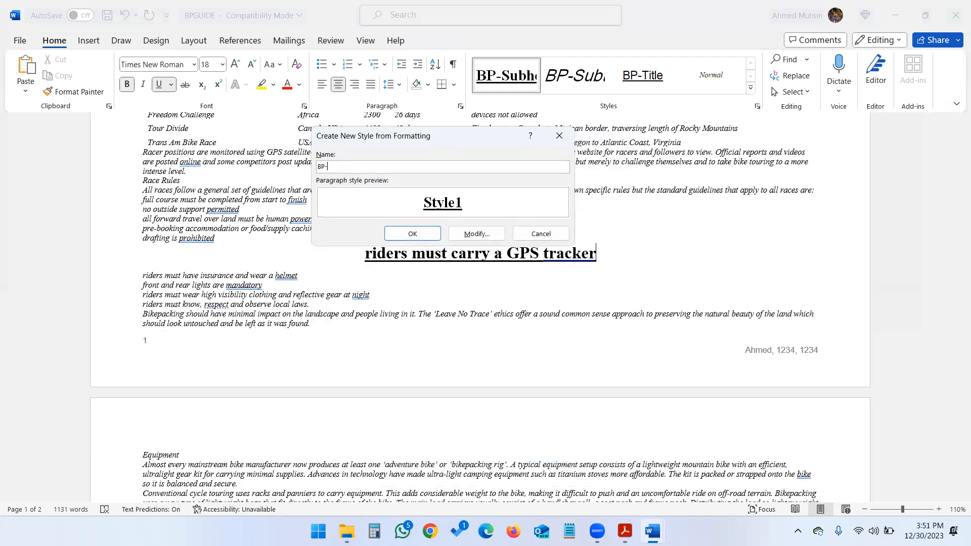
{"action": "type", "text": "Body"}
{"action": "left_click", "coordinate": [476, 233]}
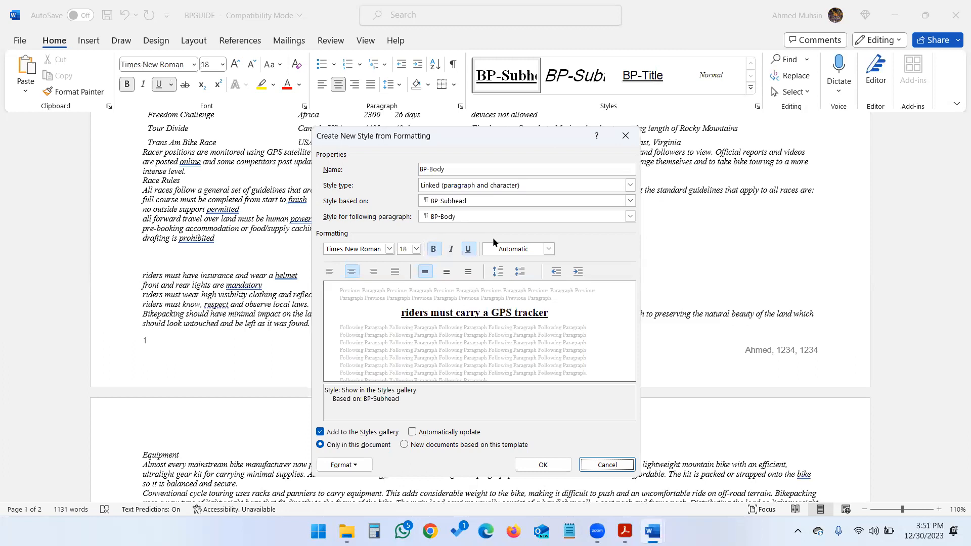
Set BP-Body's style type to Paragraph and base it on Normal.
{"action": "left_click", "coordinate": [488, 185]}
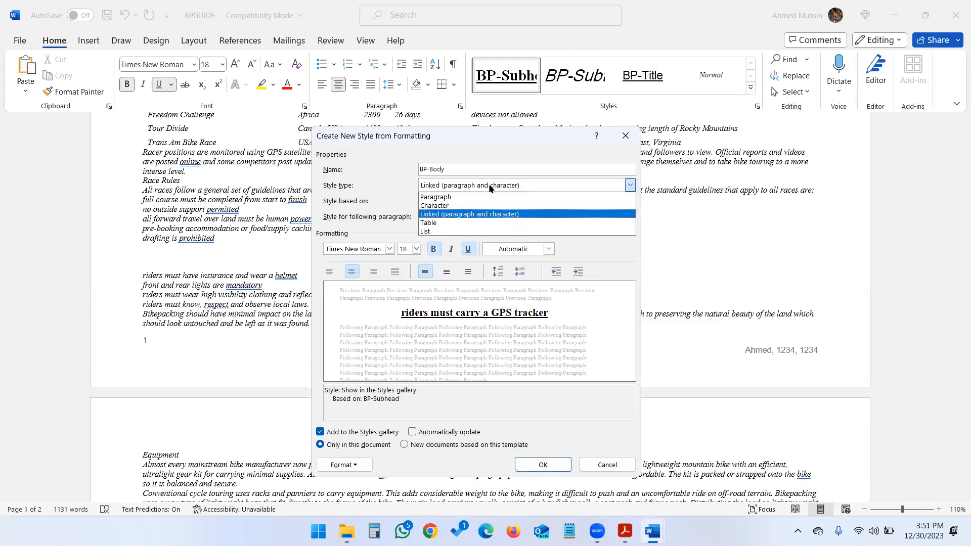
{"action": "left_click", "coordinate": [457, 198]}
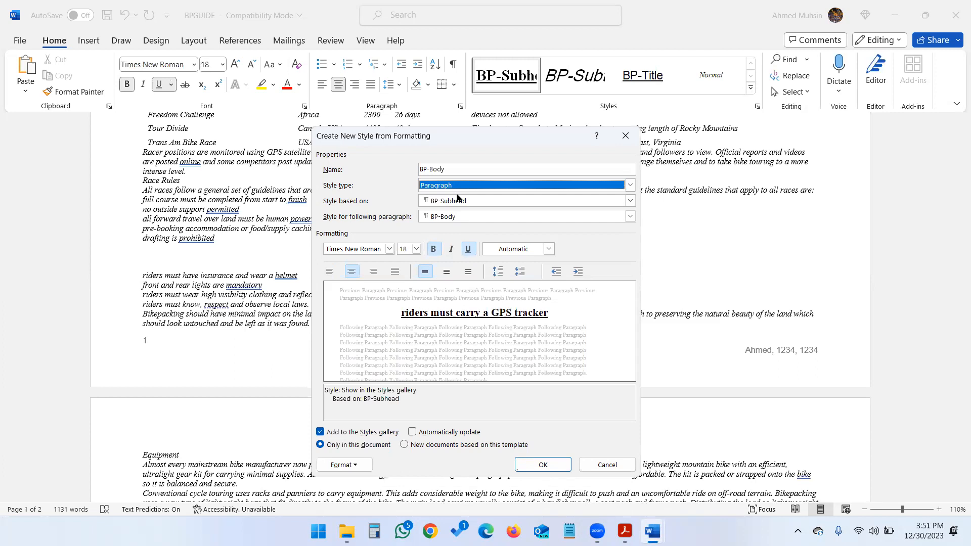
{"action": "left_click", "coordinate": [456, 201]}
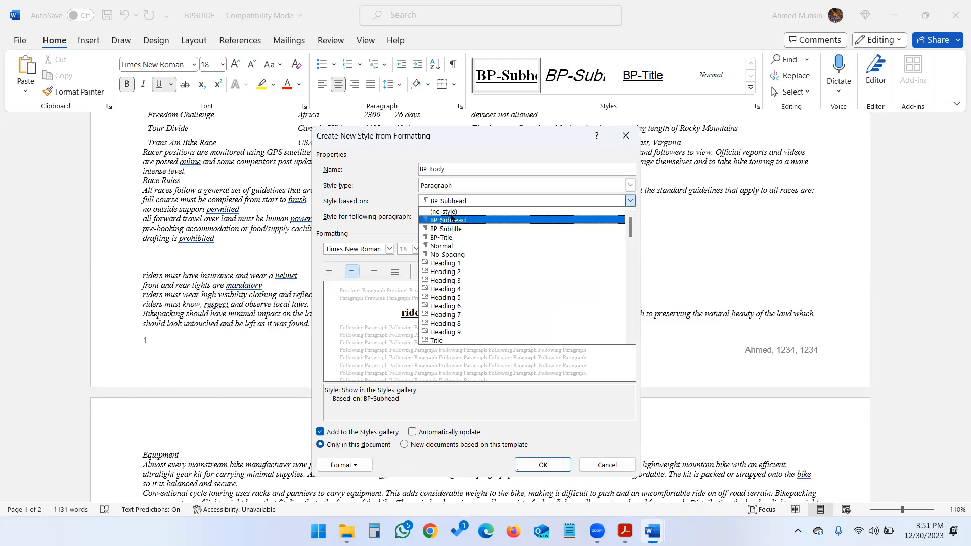
{"action": "left_click", "coordinate": [451, 248]}
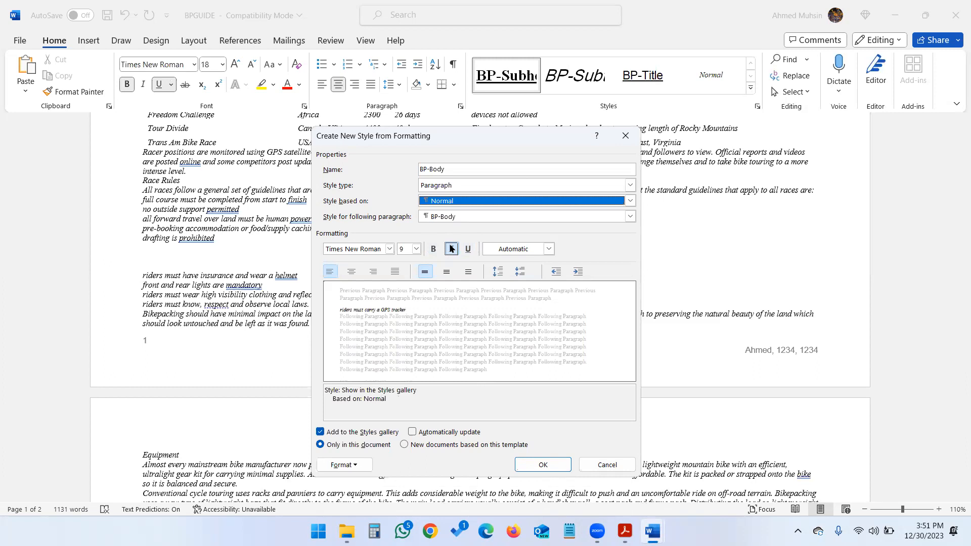
Check BP-Body's font requirement in the house style table and set the style's font to Microsoft Sans Serif.
{"action": "key", "text": "alt+Tab"}
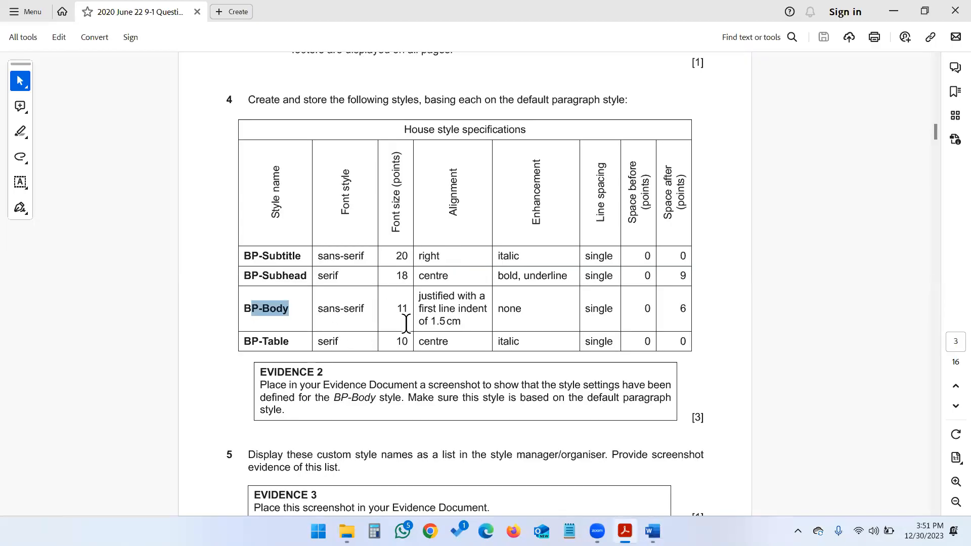
{"action": "key", "text": "alt+Tab"}
{"action": "left_click", "coordinate": [377, 245]}
{"action": "type", "text": "Microsoft Sans Serif"}
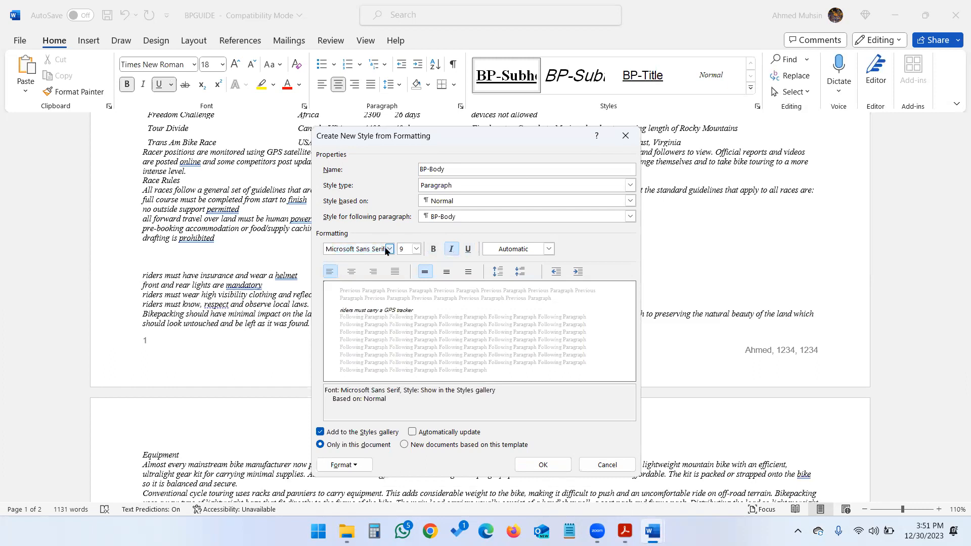
Check BP-Body's row in the house style table, then set the special indentation to First line in the style's paragraph settings.
{"action": "key", "text": "alt+Tab"}
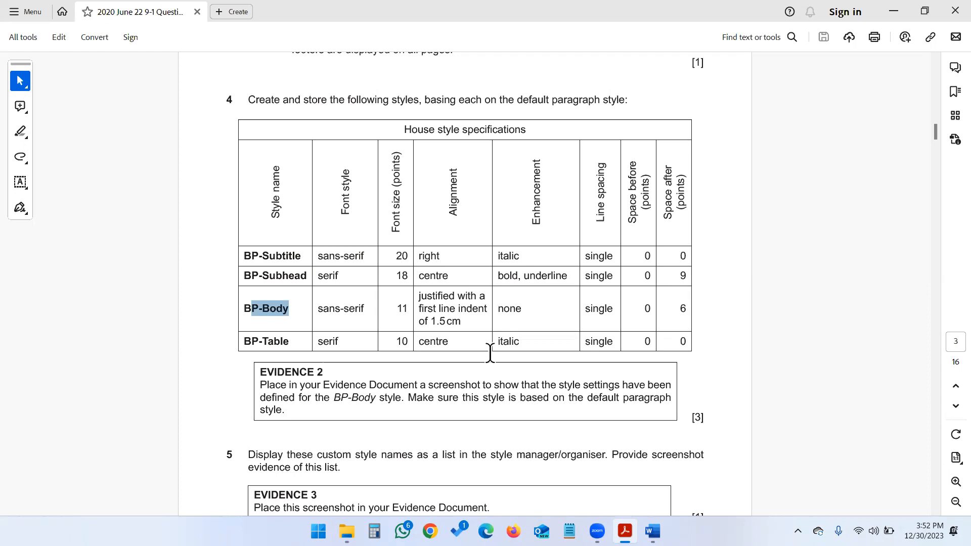
{"action": "mouse_move", "coordinate": [652, 531]}
{"action": "left_click", "coordinate": [679, 447]}
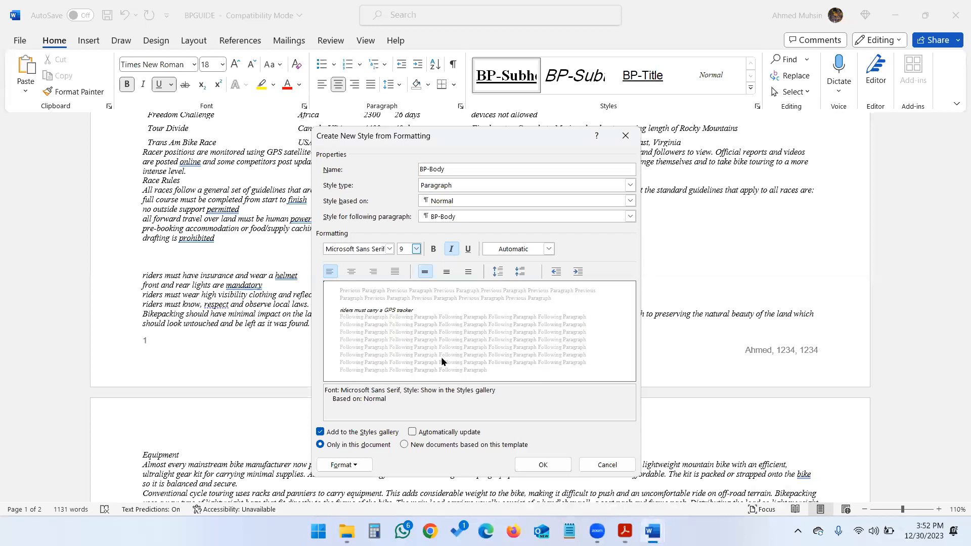
{"action": "left_click", "coordinate": [355, 465]}
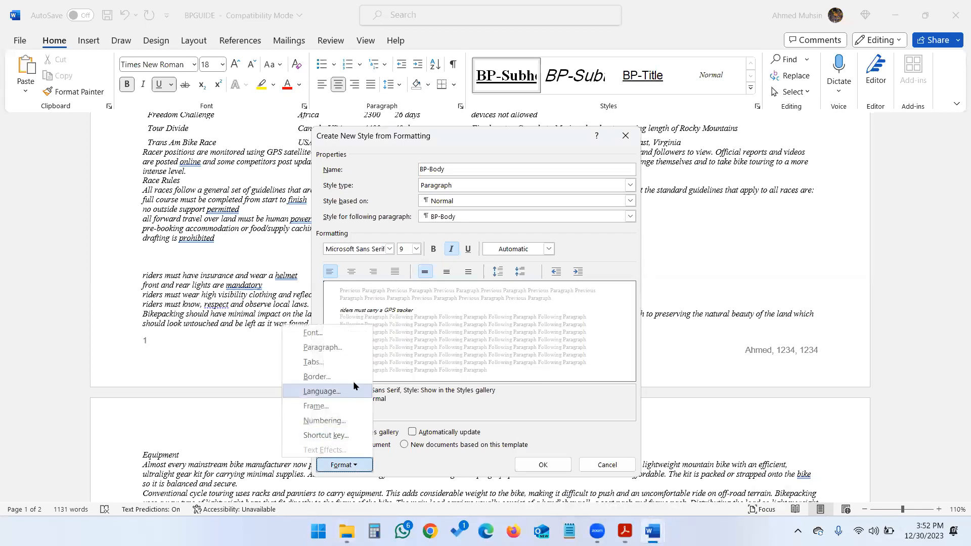
{"action": "left_click", "coordinate": [343, 348]}
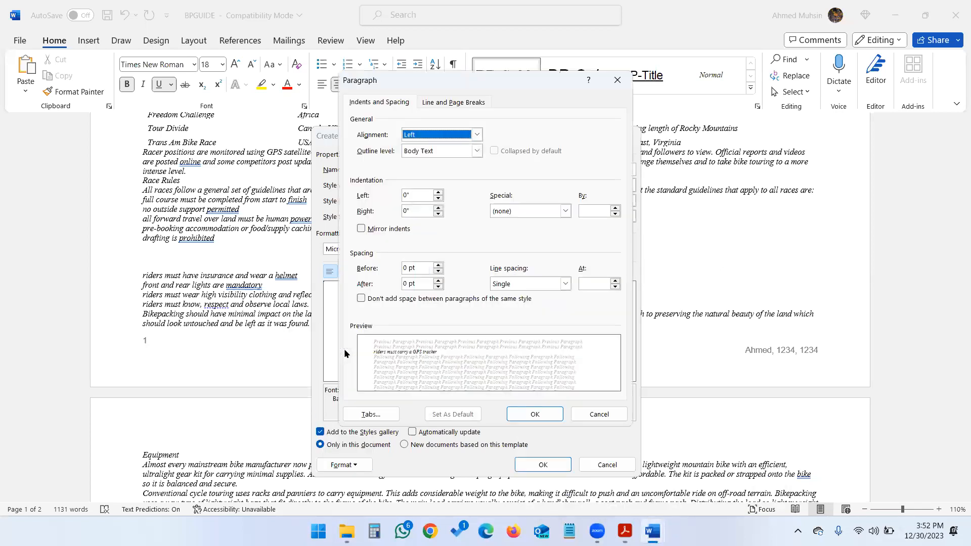
{"action": "left_click", "coordinate": [512, 212]}
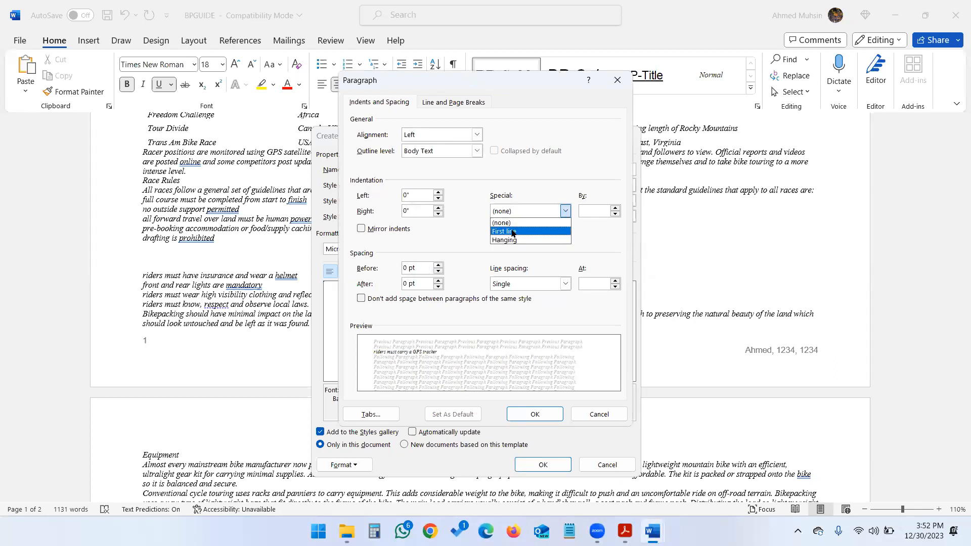
{"action": "left_click", "coordinate": [510, 232]}
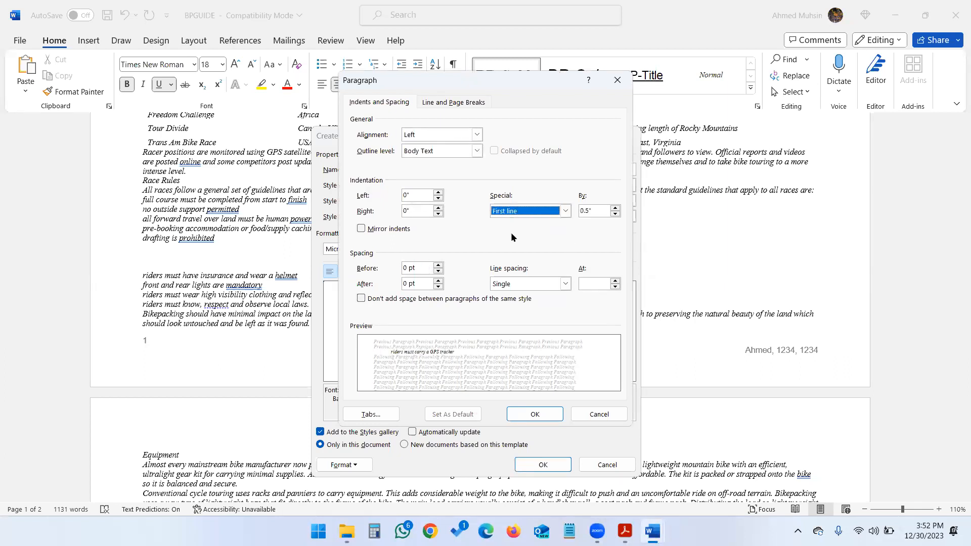
Set the left indentation of BP-Body to 1.5cm.
{"action": "left_click", "coordinate": [419, 195]}
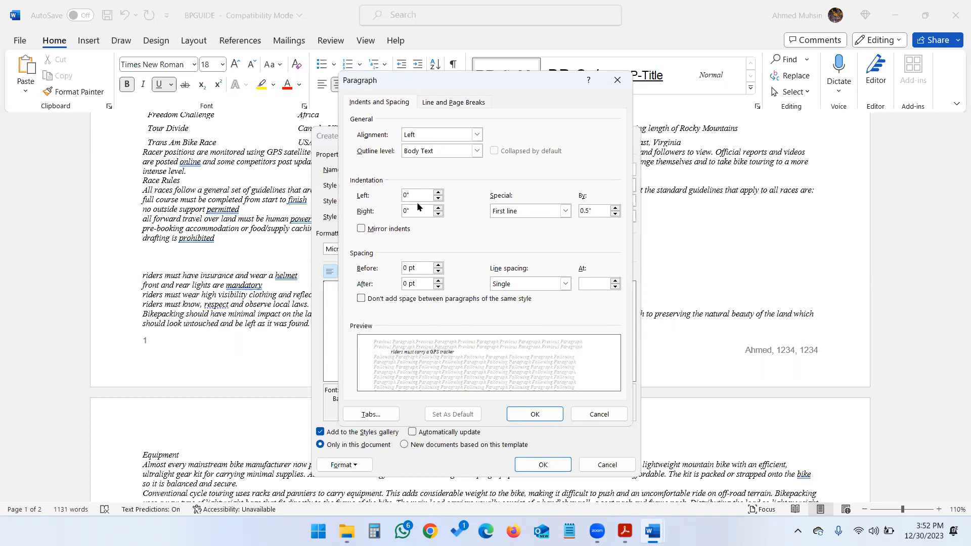
{"action": "key", "text": "BackSpace"}
{"action": "key", "text": "BackSpace"}
{"action": "type", "text": "1.5cm"}
Set BP-Body's alignment to Justified, checking it against the house style table.
{"action": "key", "text": "alt+Tab"}
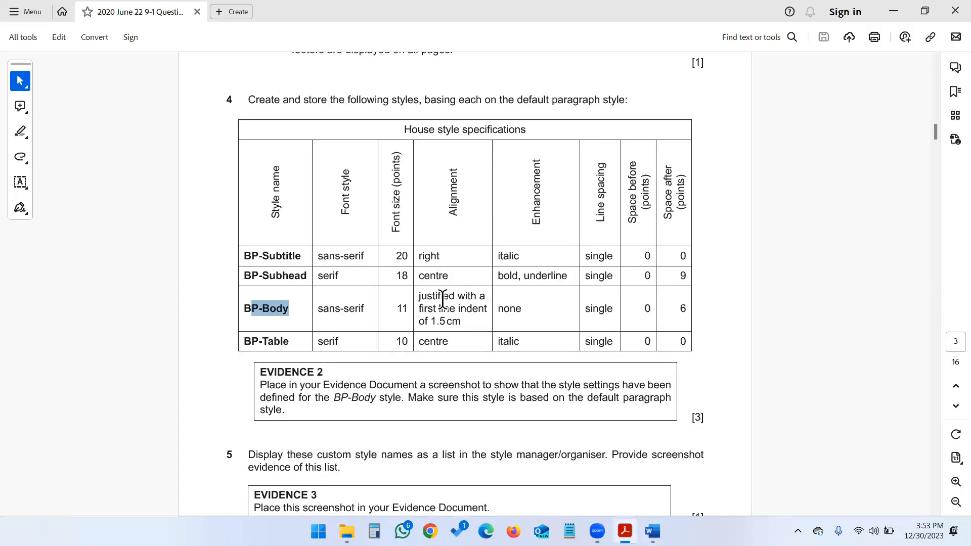
{"action": "key", "text": "alt+Tab"}
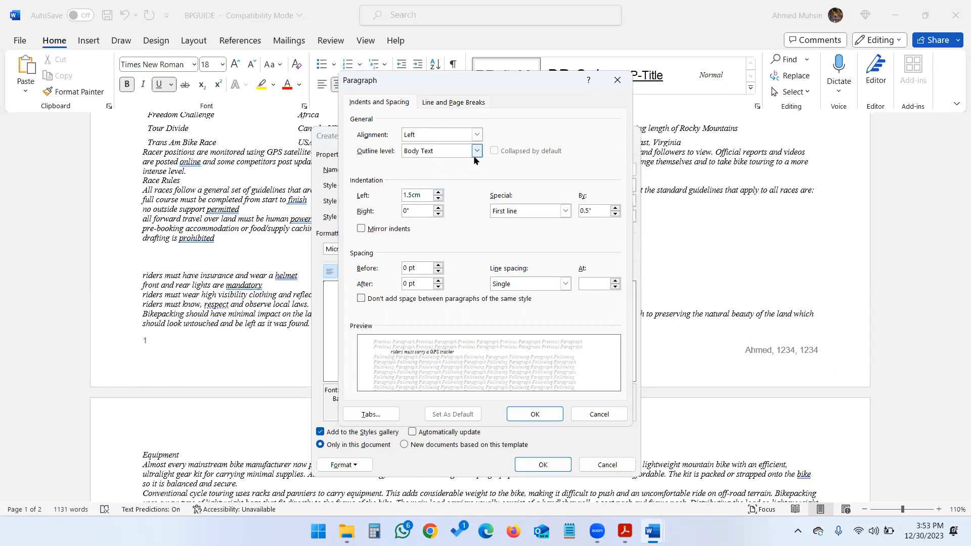
{"action": "left_click", "coordinate": [477, 135]}
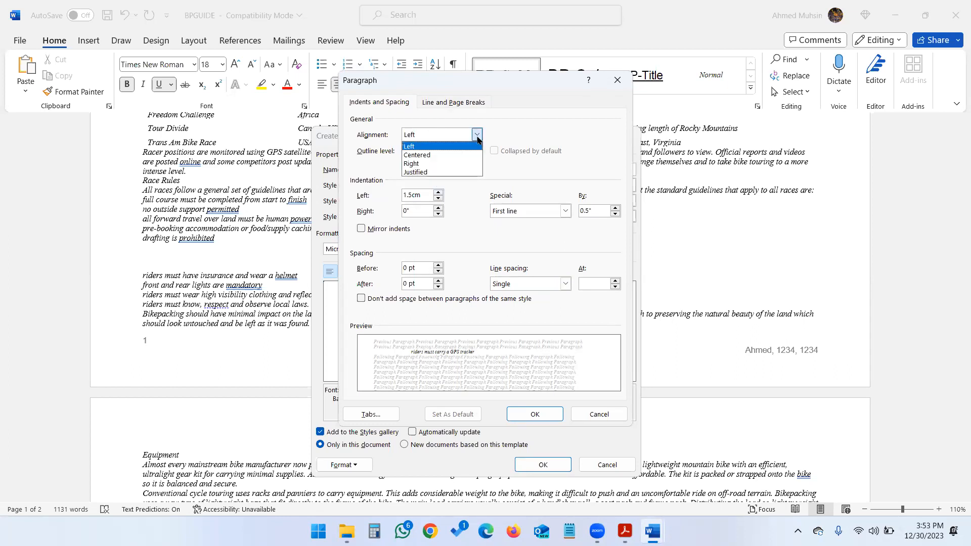
{"action": "left_click", "coordinate": [417, 172]}
{"action": "key", "text": "alt+Tab"}
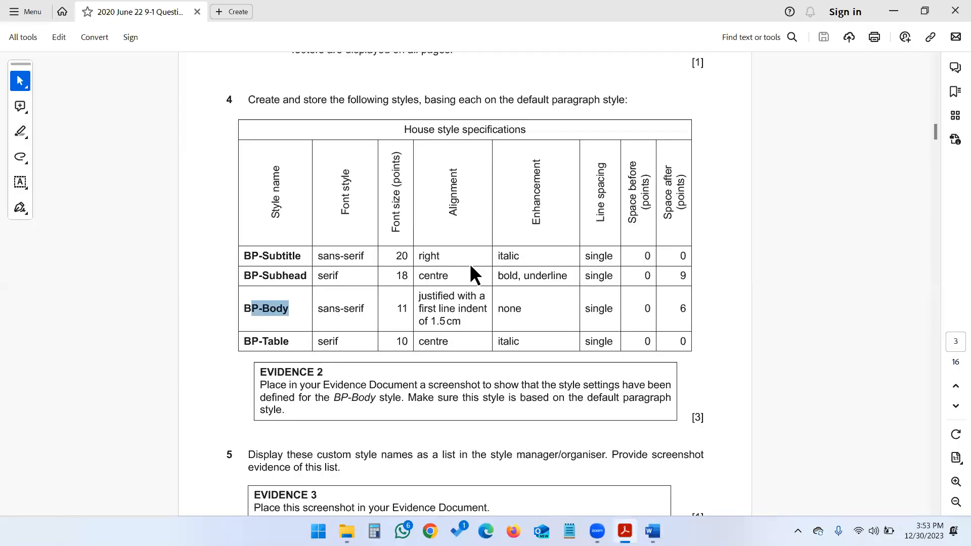
{"action": "key", "text": "alt+Tab"}
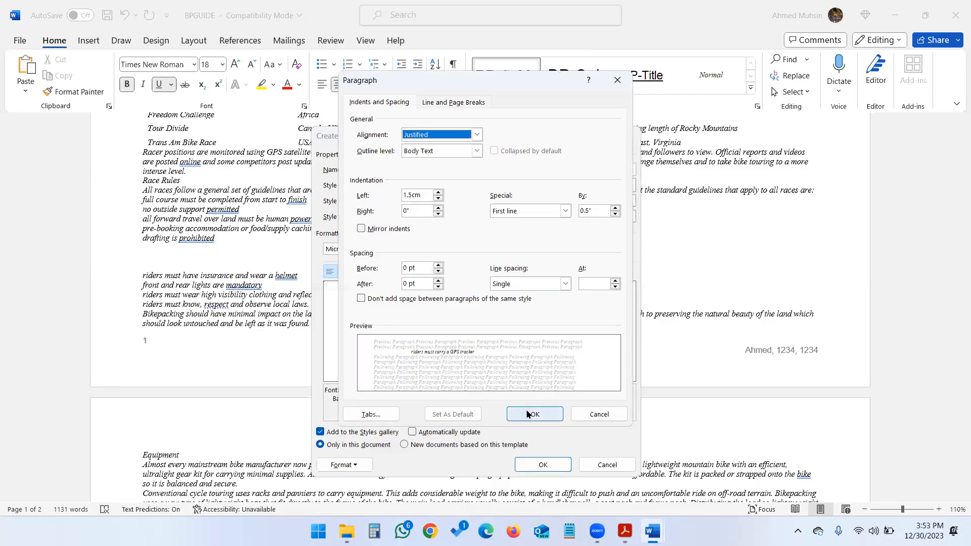
Check BP-Body's spacing values in the house style table, then set the spacing after to 6 pt and accept the paragraph settings.
{"action": "key", "text": "alt+Tab"}
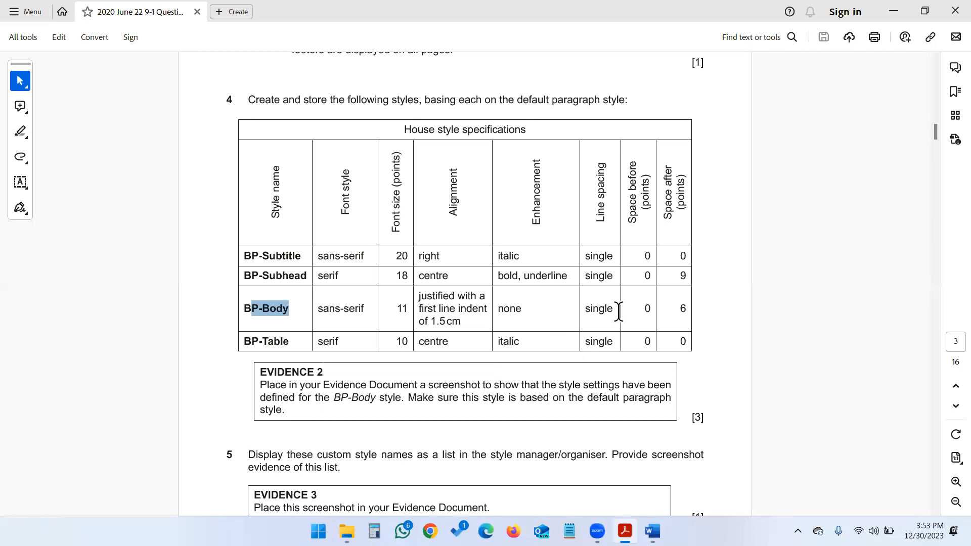
{"action": "left_click", "coordinate": [643, 310]}
{"action": "left_click_drag", "start_coordinate": [639, 310], "coordinate": [693, 308]}
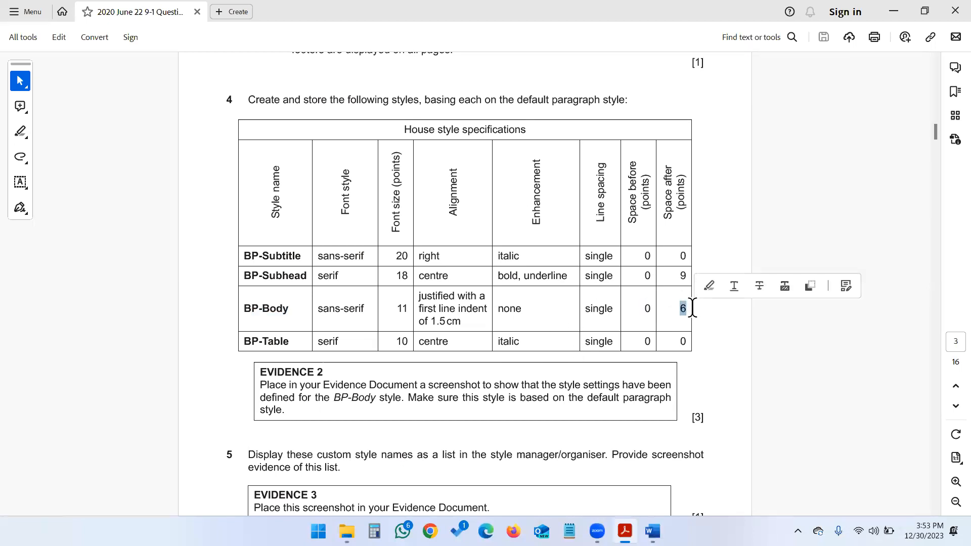
{"action": "key", "text": "alt+Tab"}
{"action": "left_click", "coordinate": [552, 284]}
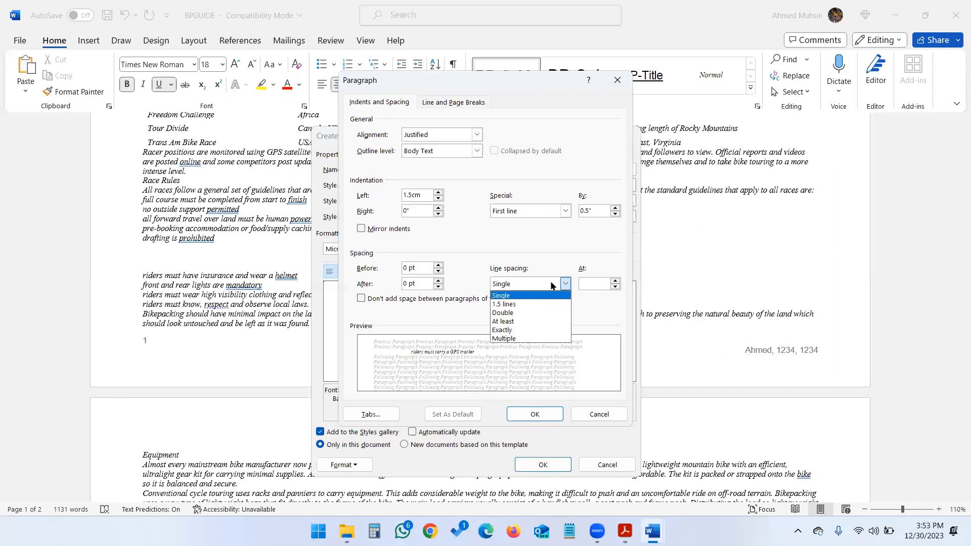
{"action": "left_click", "coordinate": [404, 262]}
{"action": "left_click", "coordinate": [438, 281]}
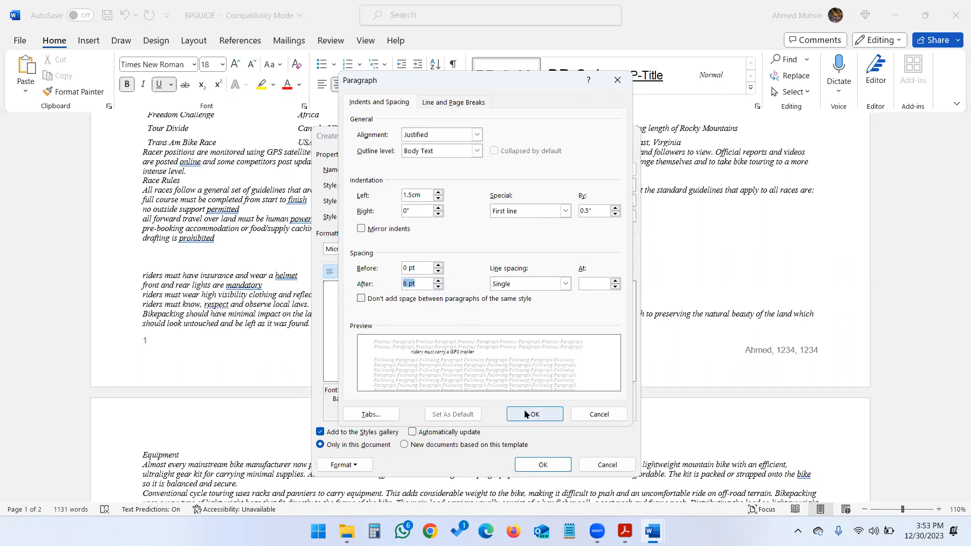
{"action": "left_click", "coordinate": [554, 411]}
Check BP-Body's enhancement in the house style table, then remove italic from the style and save it.
{"action": "key", "text": "alt+Tab"}
{"action": "left_click_drag", "start_coordinate": [522, 309], "coordinate": [488, 307]}
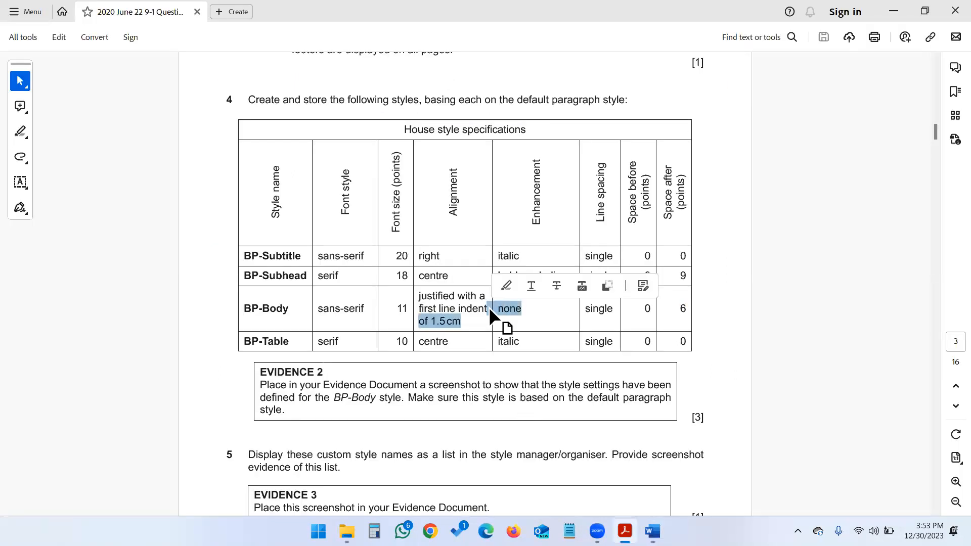
{"action": "key", "text": "alt+Tab"}
{"action": "left_click", "coordinate": [451, 248]}
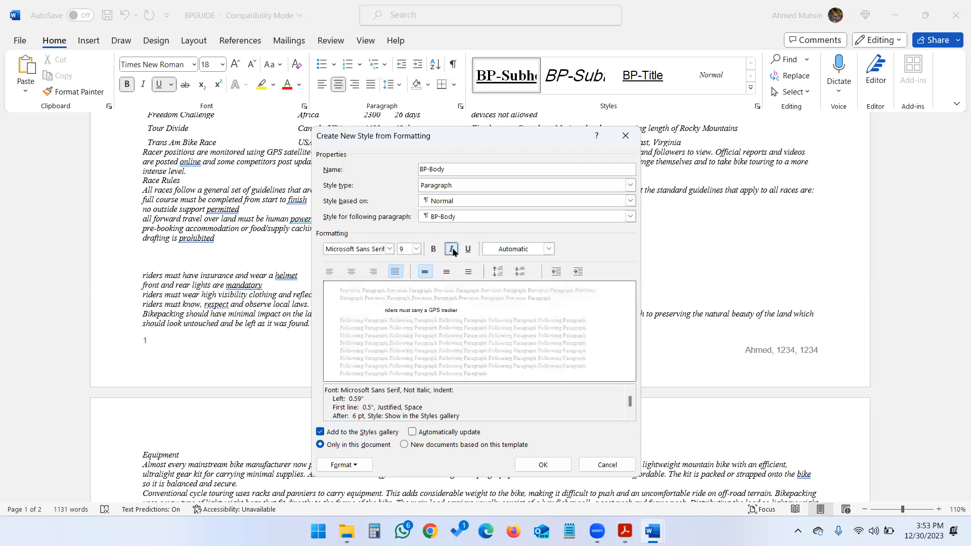
{"action": "left_click", "coordinate": [531, 459]}
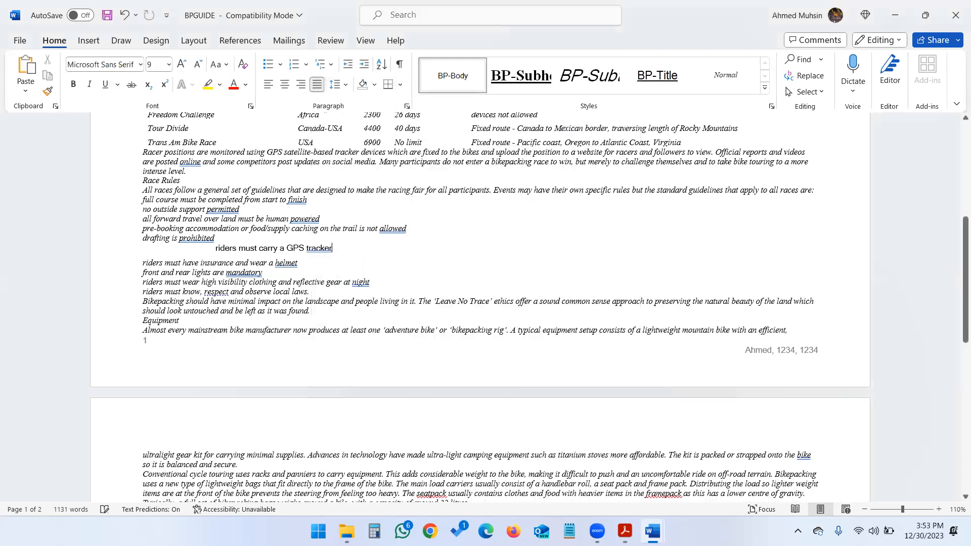
Check the last style name in the house style table, then create a new style named BP-Table and open its full formatting settings.
{"action": "key", "text": "alt+Tab"}
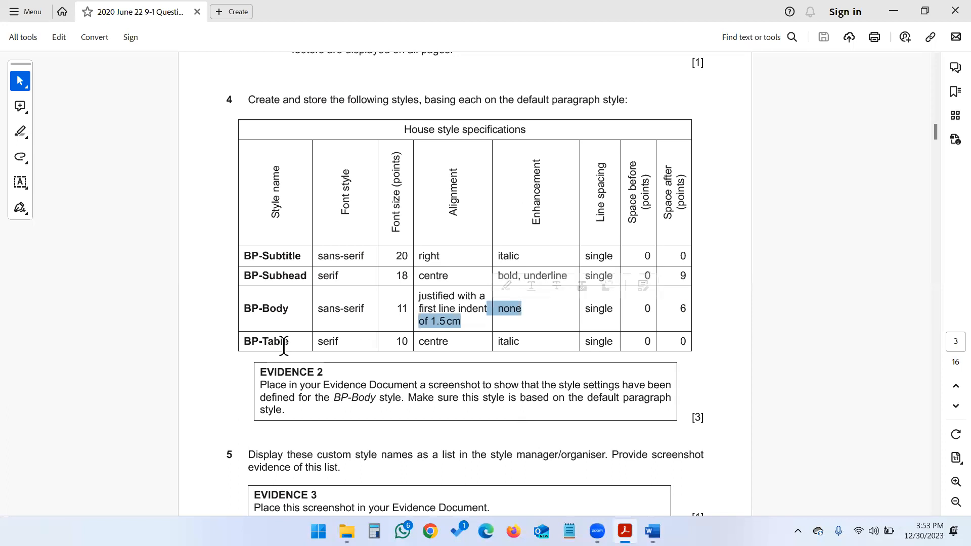
{"action": "left_click_drag", "start_coordinate": [246, 342], "coordinate": [291, 353]}
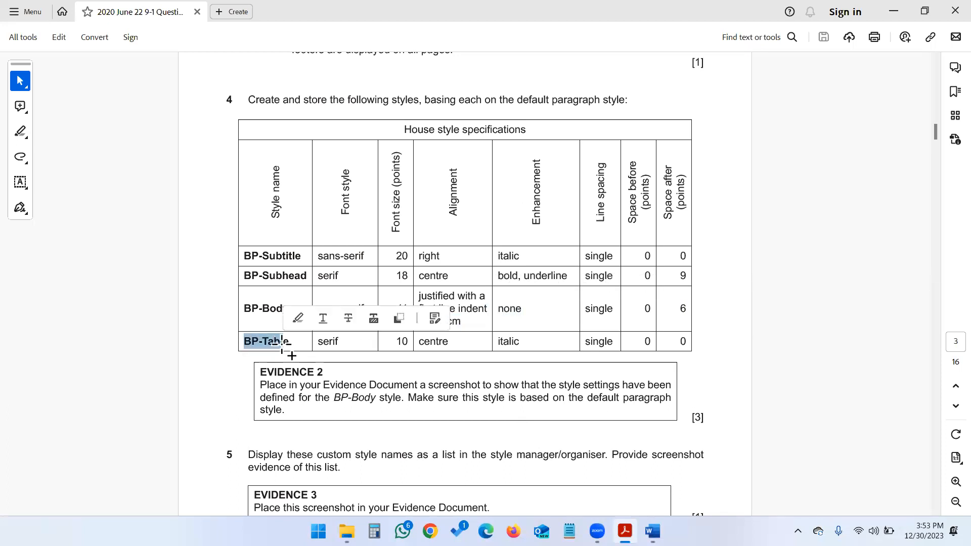
{"action": "key", "text": "alt+Tab"}
{"action": "left_click", "coordinate": [763, 87]}
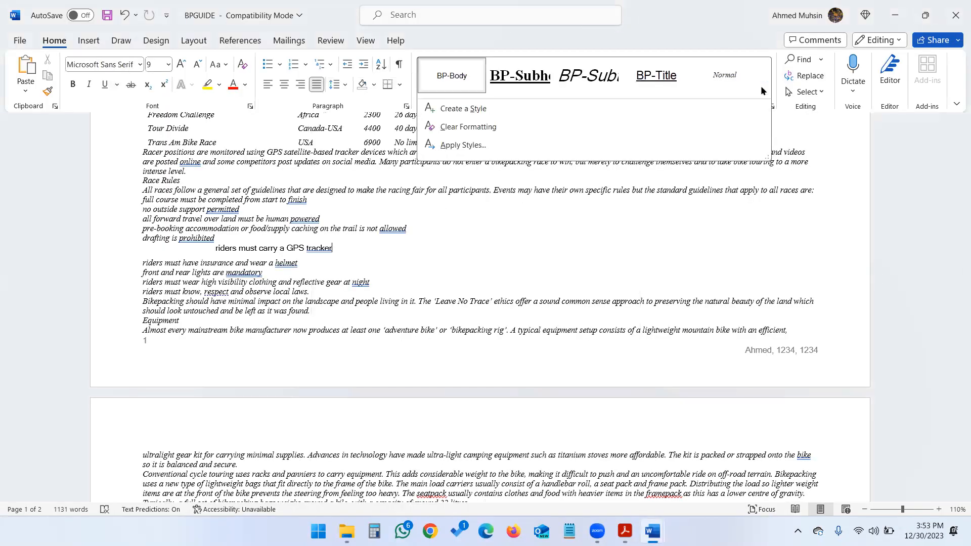
{"action": "left_click", "coordinate": [576, 107]}
{"action": "type", "text": "BP-Table"}
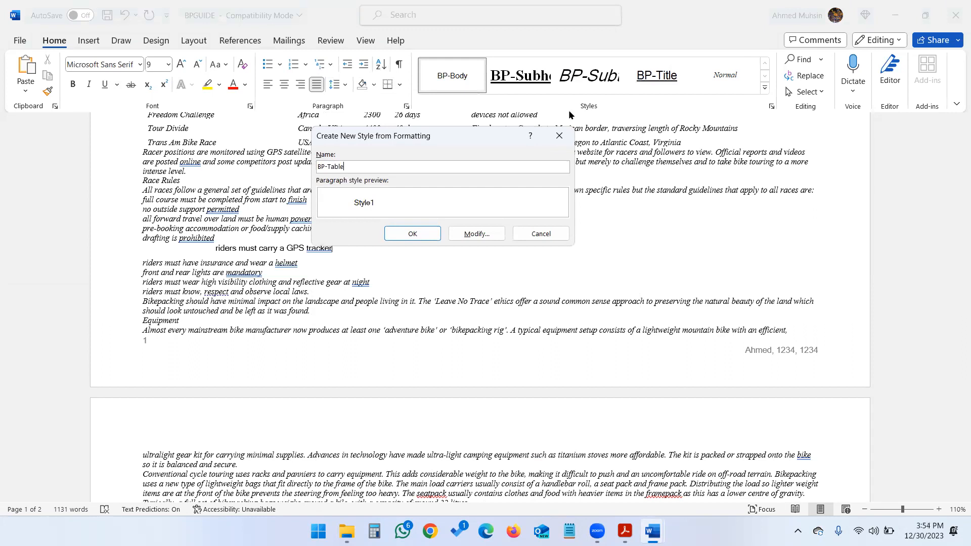
{"action": "left_click", "coordinate": [476, 235]}
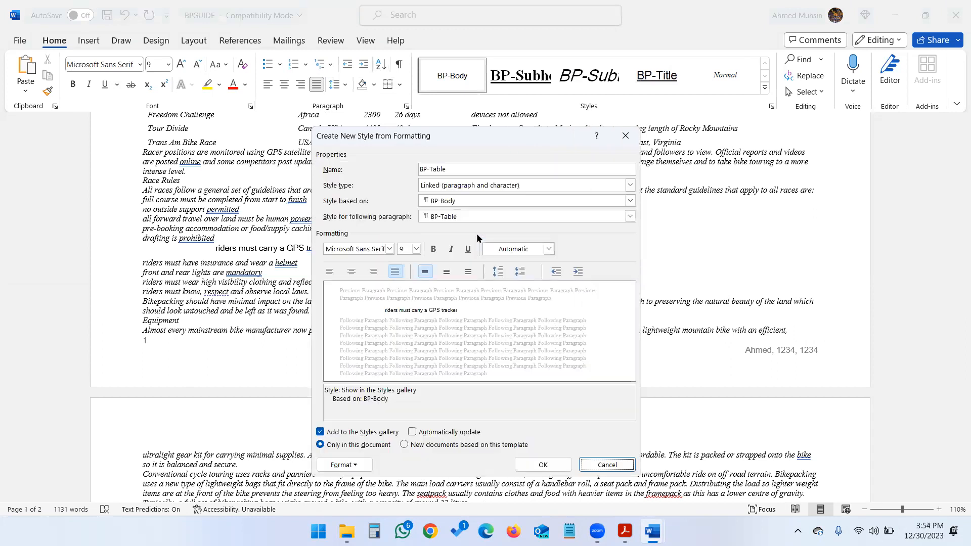
Set BP-Table's font to Times New Roman at 10 pt, checking the font style and size in the house style table.
{"action": "key", "text": "alt+Tab"}
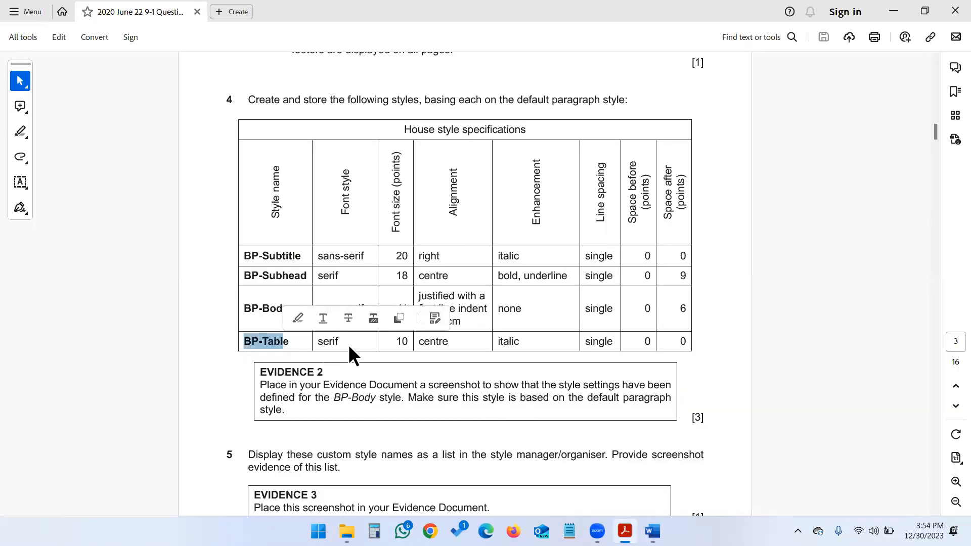
{"action": "key", "text": "alt+Tab"}
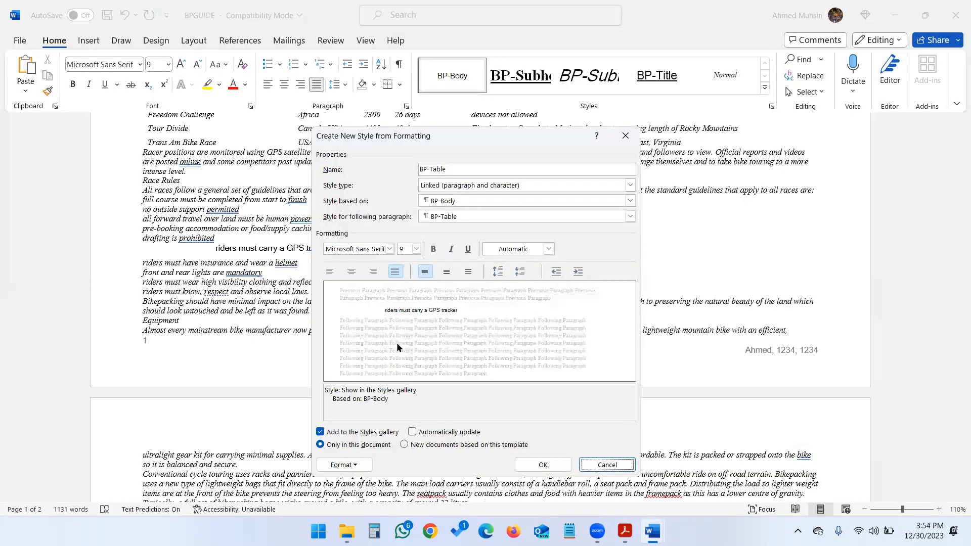
{"action": "left_click", "coordinate": [379, 250]}
{"action": "type", "text": "Times New Roman"}
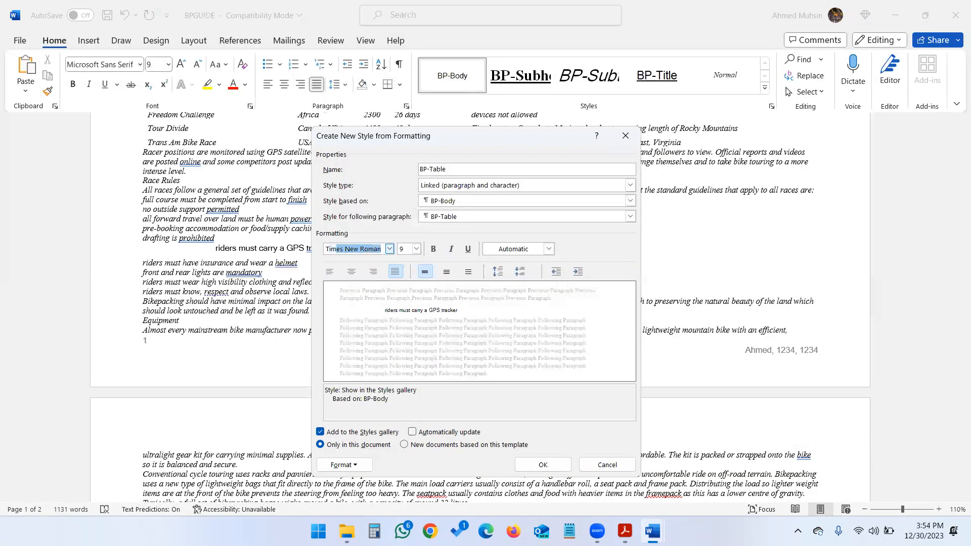
{"action": "double_click", "coordinate": [404, 252]}
{"action": "type", "text": "10"}
{"action": "key", "text": "alt+Tab"}
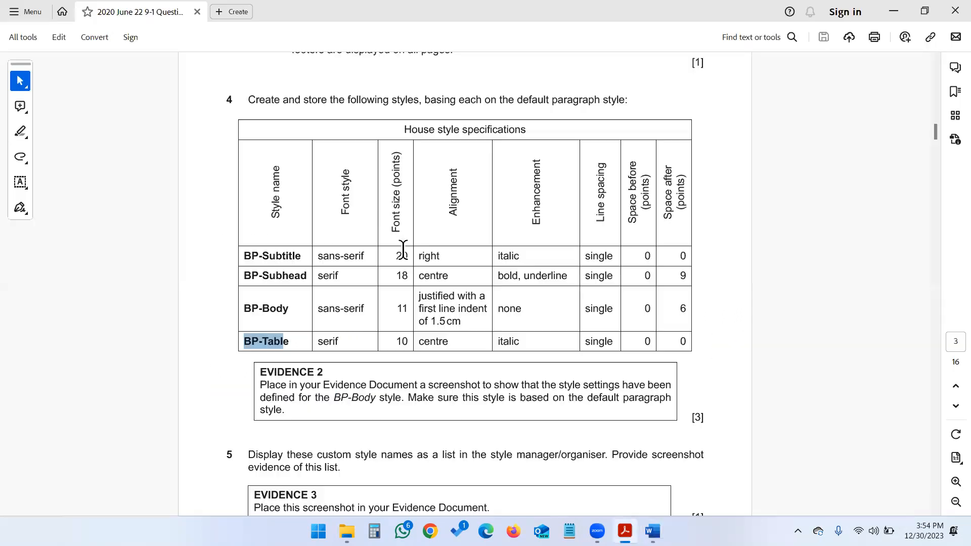
{"action": "key", "text": "alt+Tab"}
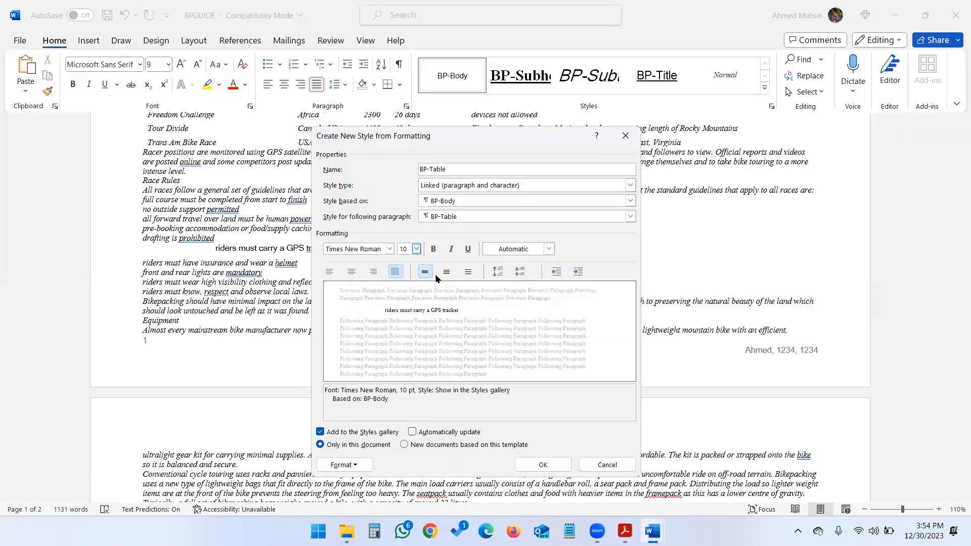
Centre BP-Table's alignment and make it italic, as specified in the house style table.
{"action": "left_click", "coordinate": [352, 271]}
{"action": "key", "text": "alt+Tab"}
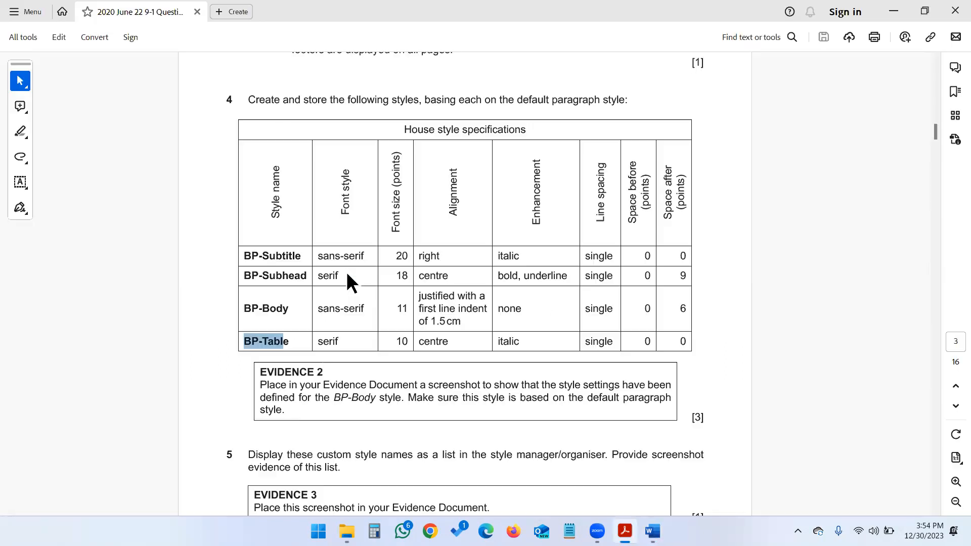
{"action": "key", "text": "alt+Tab"}
{"action": "left_click", "coordinate": [451, 245]}
{"action": "key", "text": "alt+Tab"}
{"action": "key", "text": "alt+Tab"}
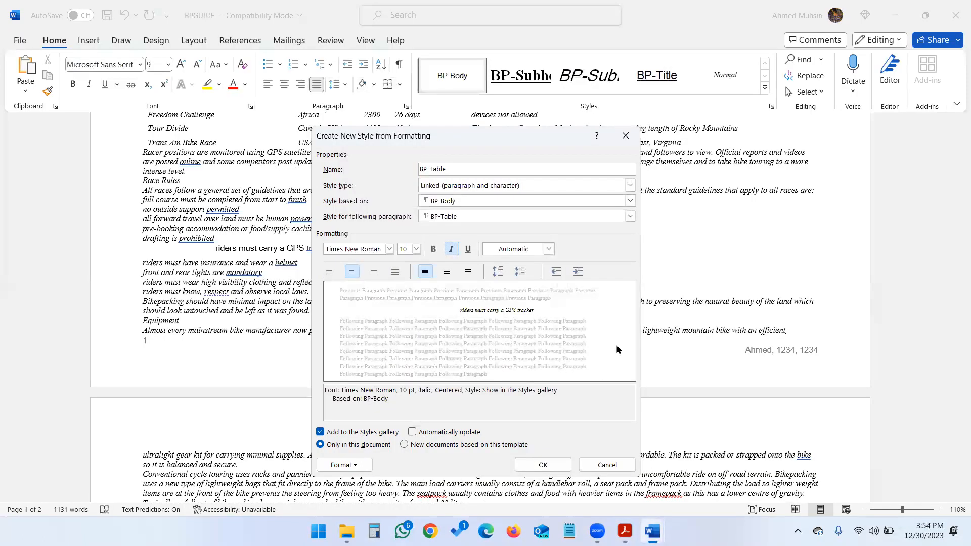
Set BP-Table's paragraph spacing after to 0 pt and accept the paragraph settings.
{"action": "left_click", "coordinate": [340, 466]}
{"action": "left_click", "coordinate": [325, 347]}
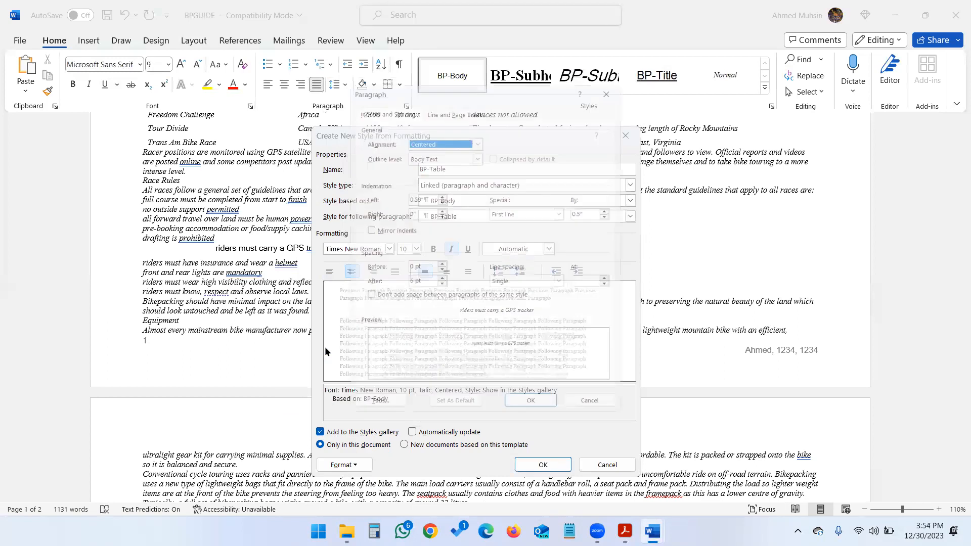
{"action": "left_click", "coordinate": [438, 286]}
{"action": "left_click", "coordinate": [535, 414]}
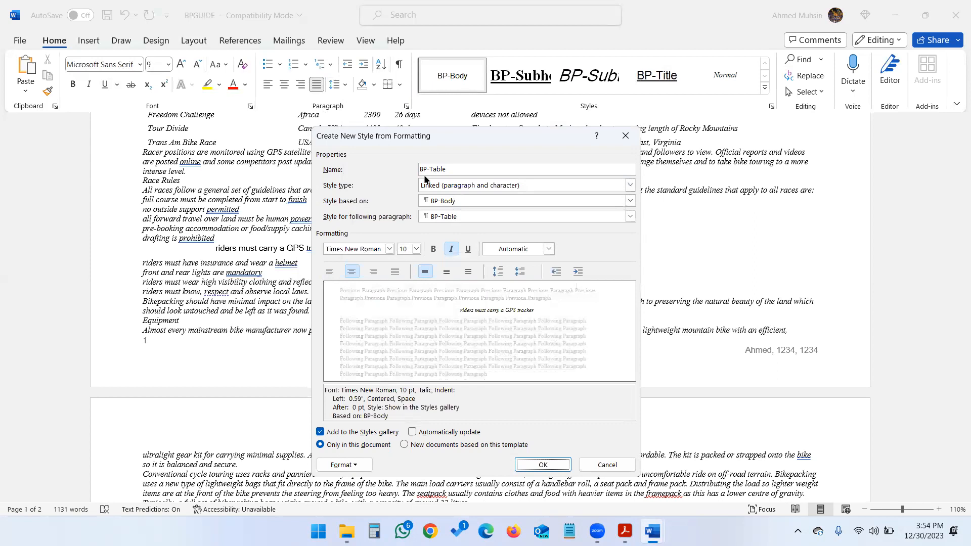
Set BP-Table's style type to Paragraph and base the style on Normal.
{"action": "left_click", "coordinate": [451, 188]}
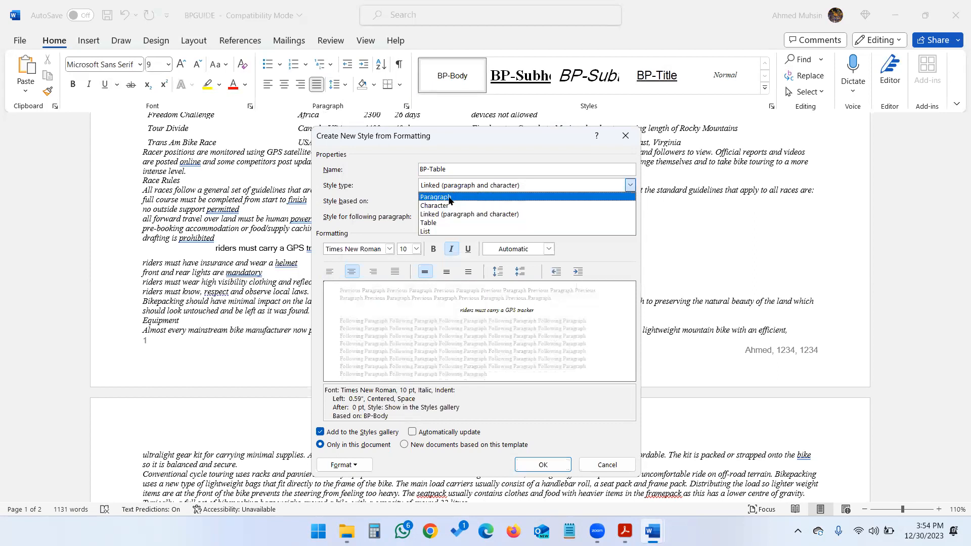
{"action": "left_click", "coordinate": [449, 197]}
{"action": "left_click", "coordinate": [449, 201]}
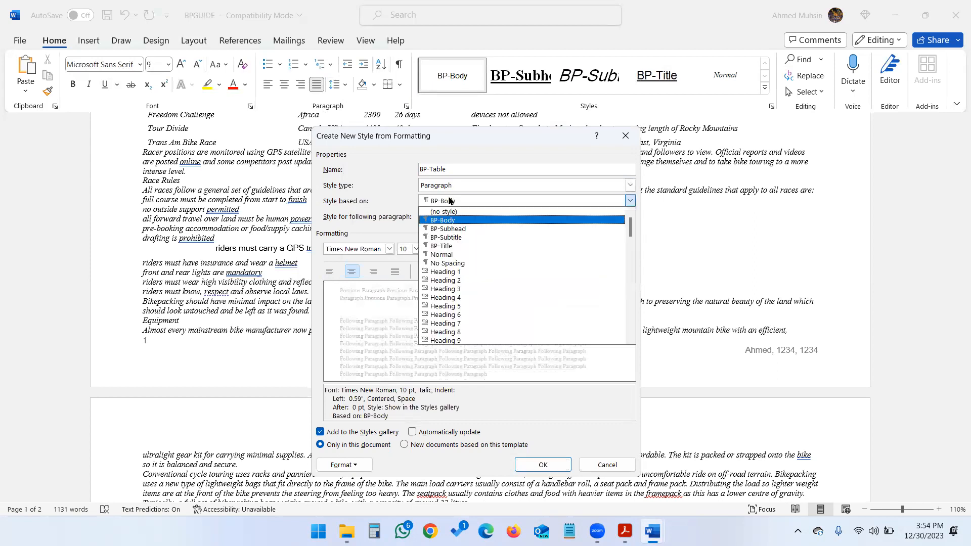
{"action": "left_click", "coordinate": [448, 258]}
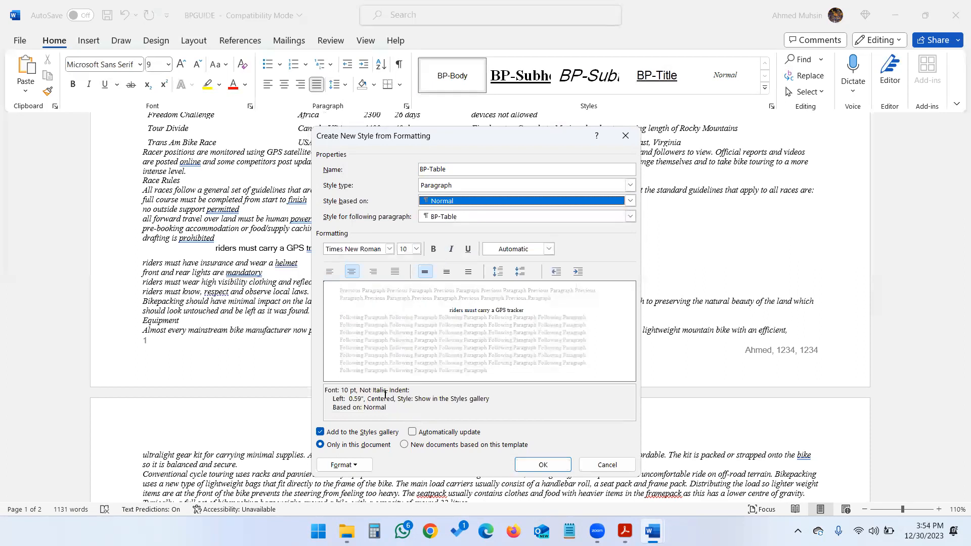
Check BP-Table's alignment and spacing in its paragraph settings against the house style table, then accept them.
{"action": "left_click", "coordinate": [344, 465]}
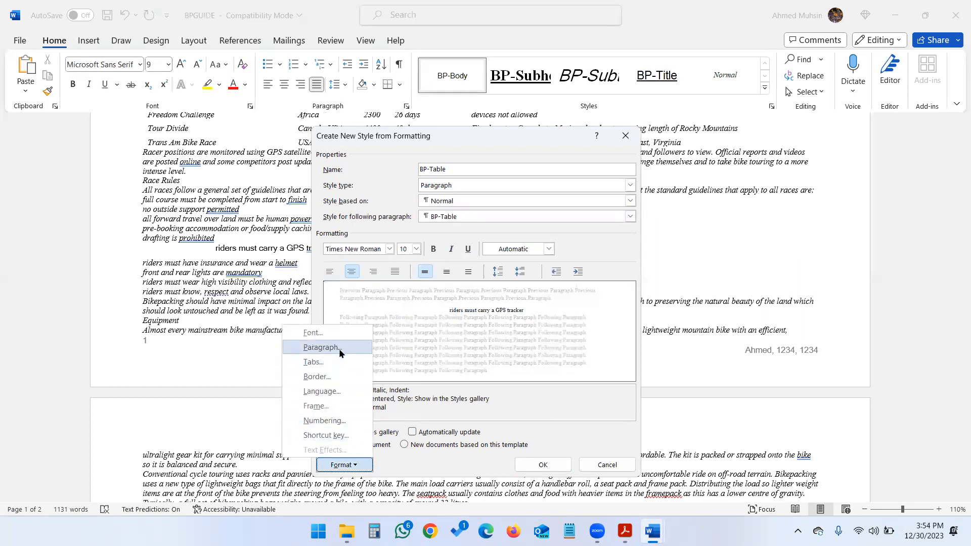
{"action": "left_click", "coordinate": [322, 348]}
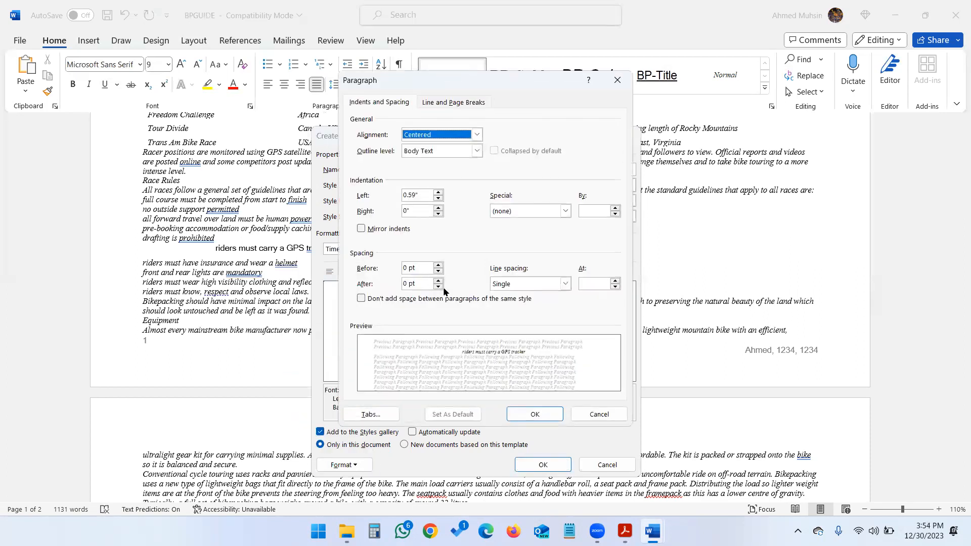
{"action": "left_click", "coordinate": [625, 531]}
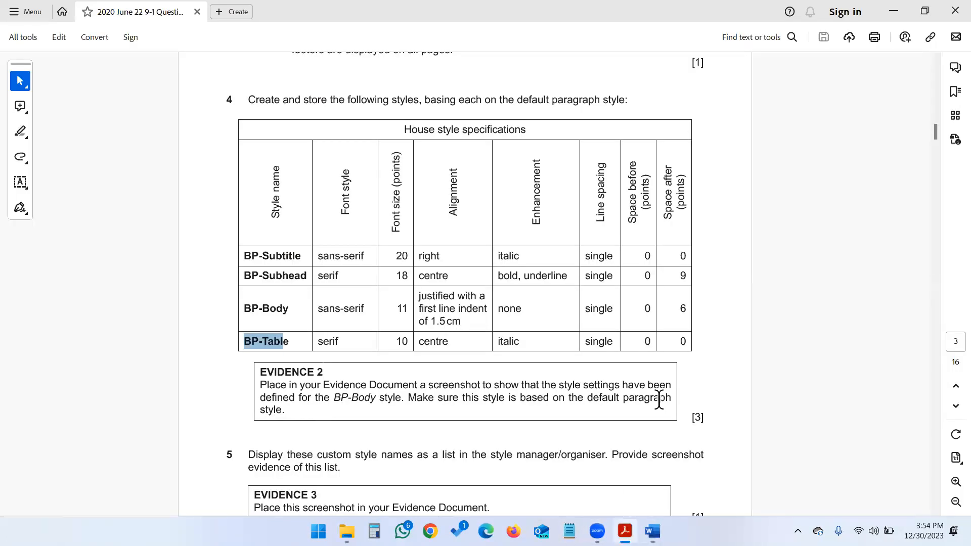
{"action": "left_click", "coordinate": [902, 17]}
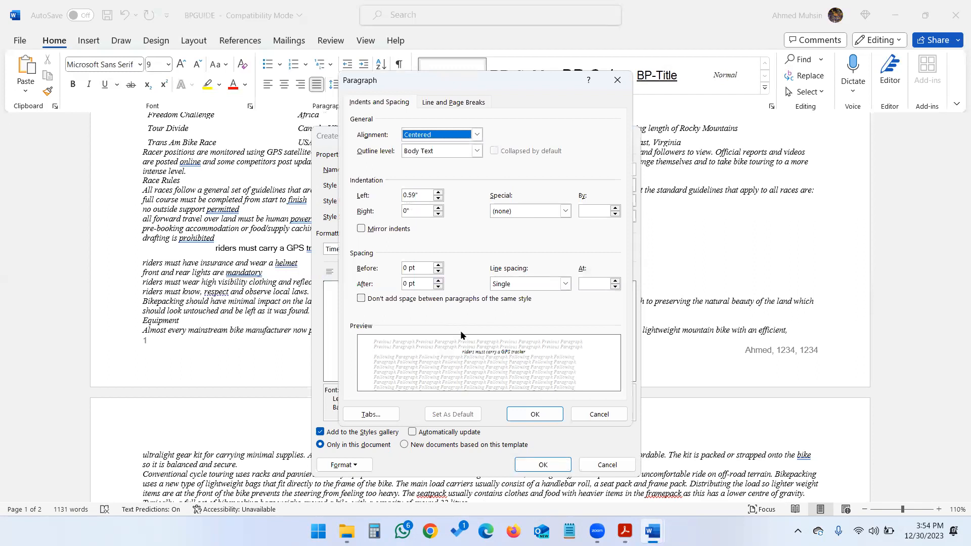
{"action": "left_click", "coordinate": [515, 413]}
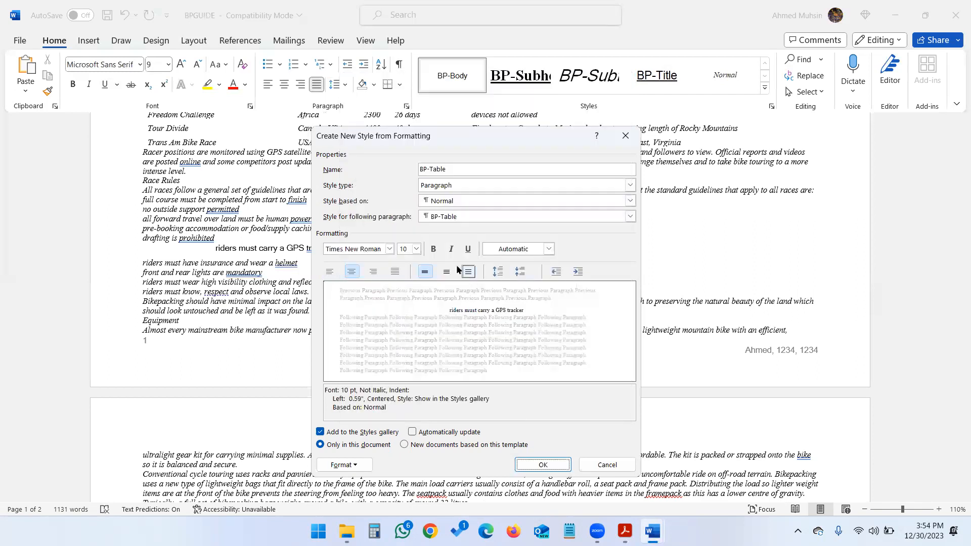
Reapply italic to BP-Table, verify the enhancement against the house style table, and save the style.
{"action": "left_click", "coordinate": [451, 250]}
{"action": "key", "text": "alt+Tab"}
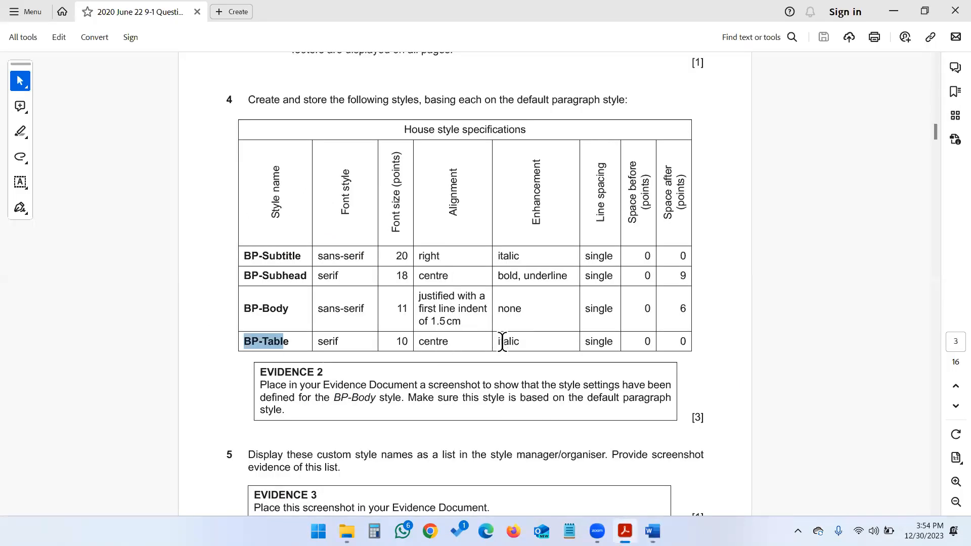
{"action": "key", "text": "alt+Tab"}
{"action": "key", "text": "alt+Tab"}
{"action": "key", "text": "alt+Tab"}
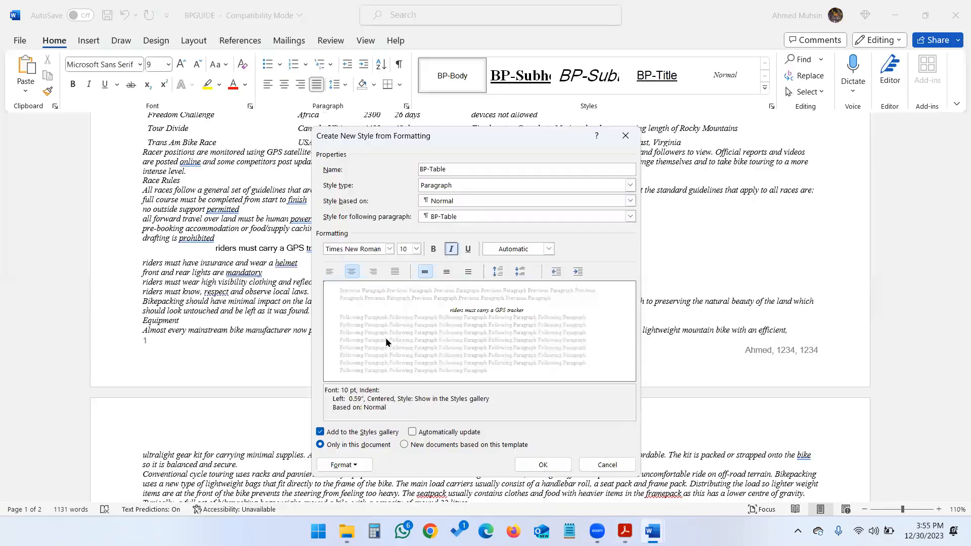
{"action": "left_click", "coordinate": [554, 465]}
Read the Evidence 2 instruction in the question paper, then open the BP-Body style's settings for modification in BPGUIDE.
{"action": "key", "text": "alt+Tab"}
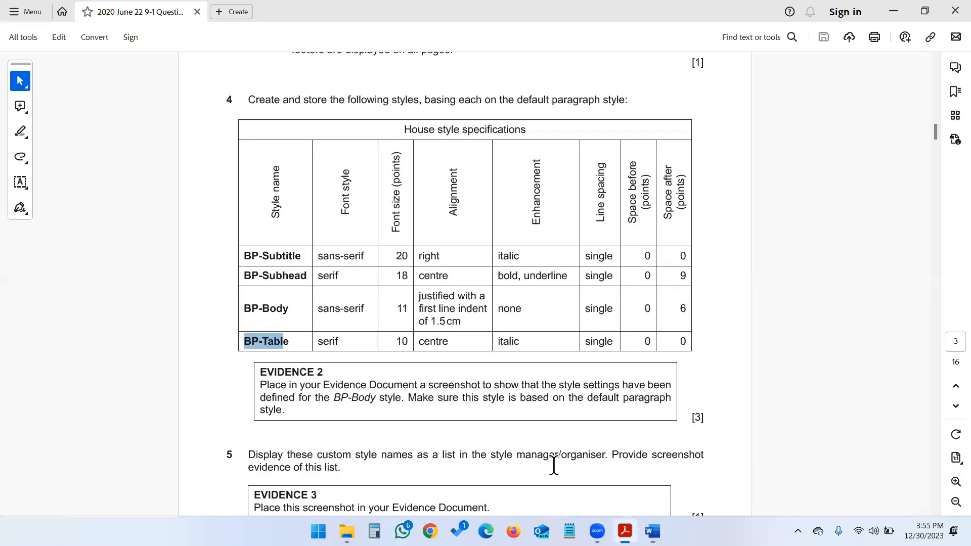
{"action": "scroll", "coordinate": [457, 326], "scroll_direction": "down", "scroll_amount": 3}
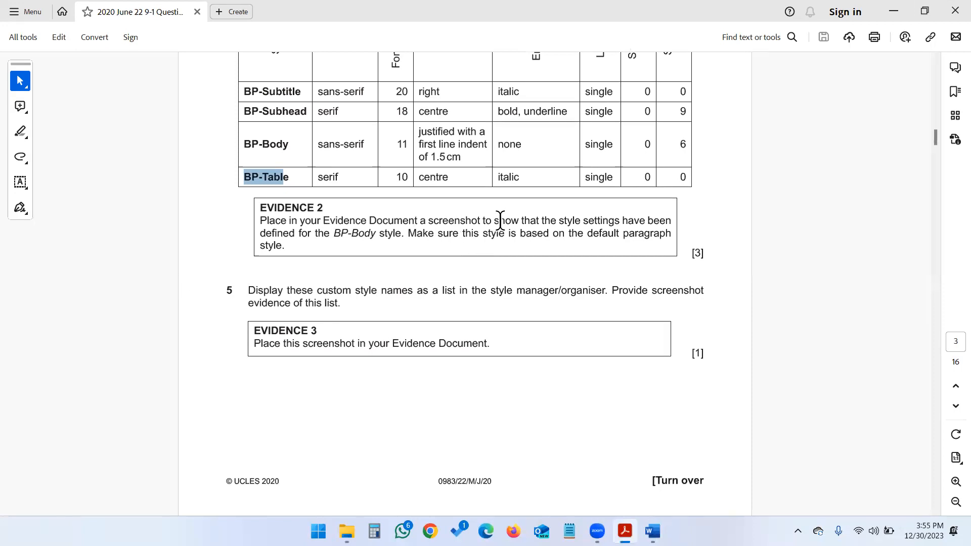
{"action": "left_click", "coordinate": [333, 234]}
{"action": "left_click_drag", "start_coordinate": [333, 234], "coordinate": [400, 234]}
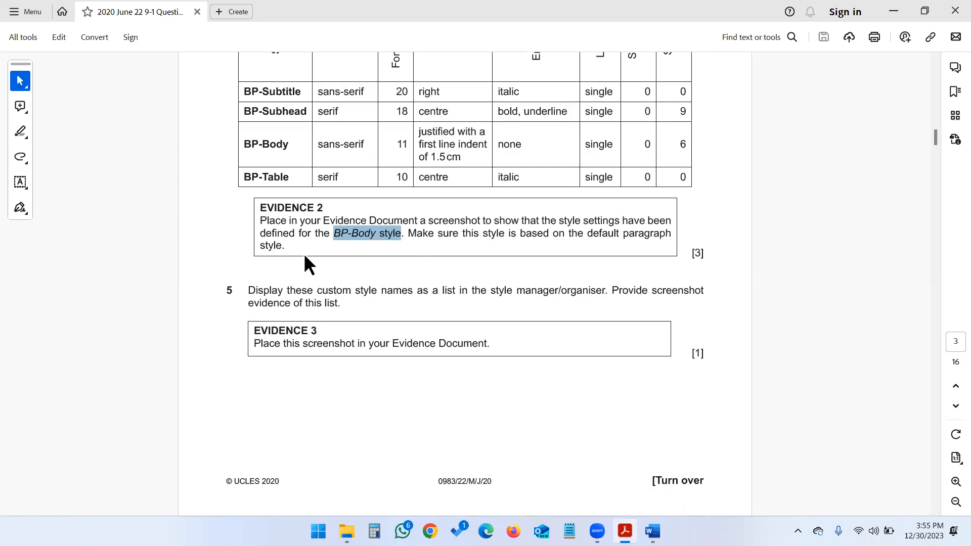
{"action": "key", "text": "alt+Tab"}
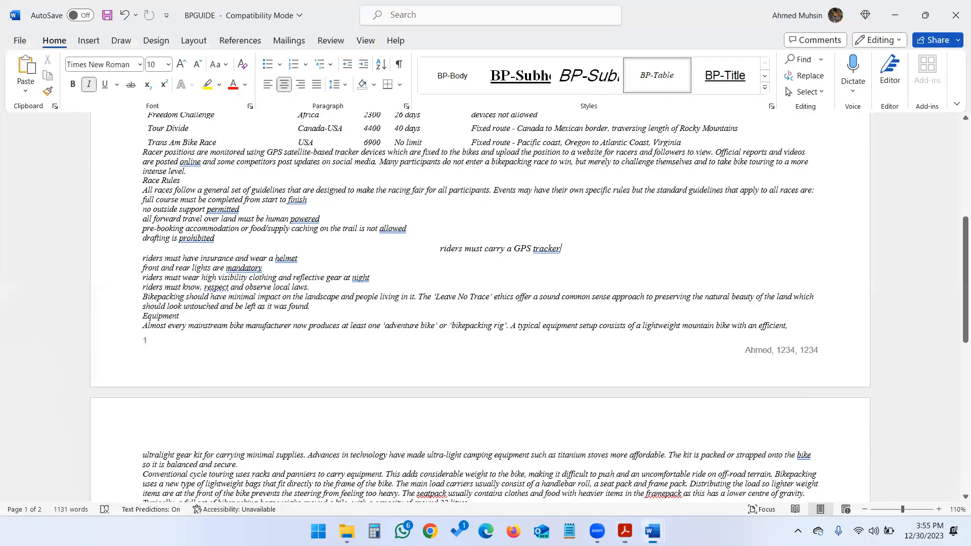
{"action": "right_click", "coordinate": [441, 74]}
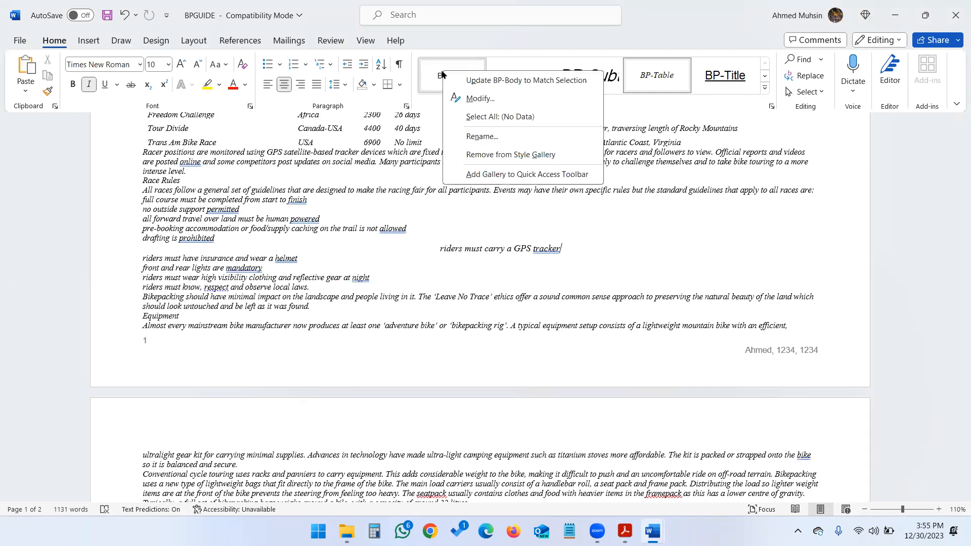
{"action": "left_click", "coordinate": [458, 99]}
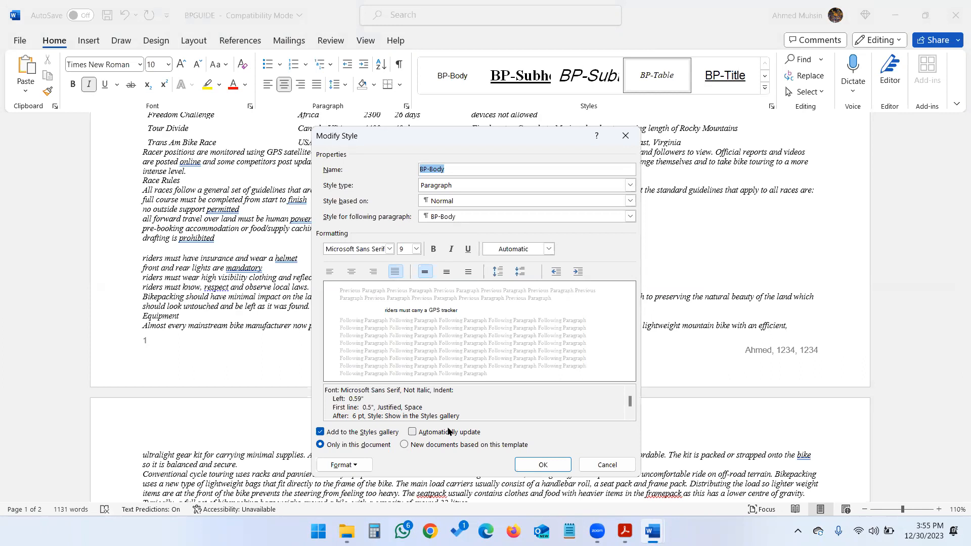
Capture a screenshot of the BP-Body style settings and close them without changes.
{"action": "key", "text": "super+shift+s"}
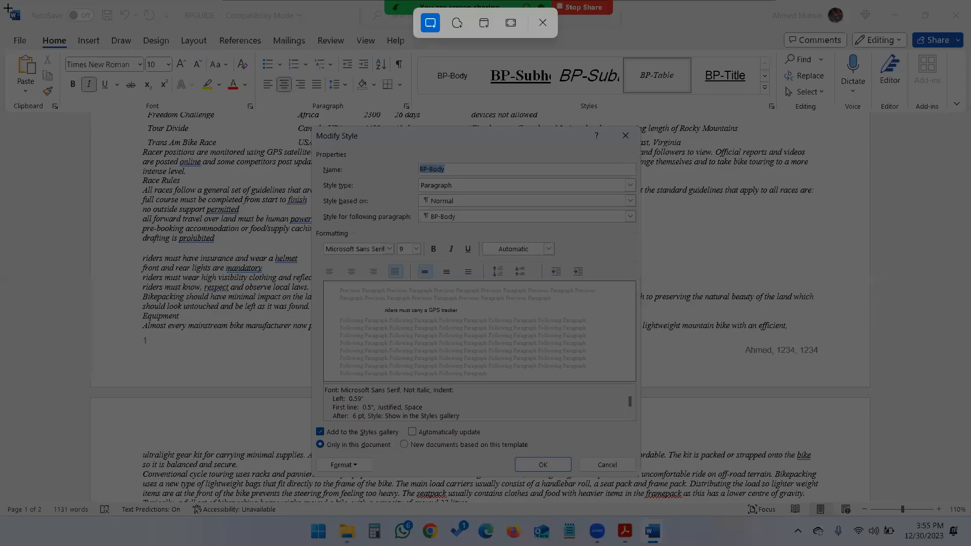
{"action": "left_click_drag", "start_coordinate": [2, 0], "coordinate": [866, 545]}
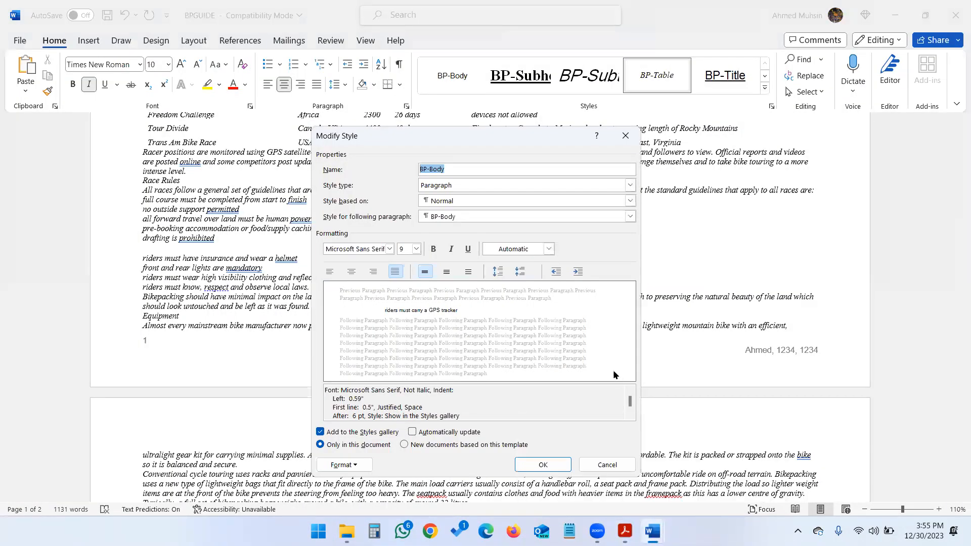
{"action": "left_click", "coordinate": [612, 463]}
Paste the BP-Body style settings screenshot under the Step 4 - EVIDENCE 2 heading in J220EVIDENCE1234.
{"action": "key", "text": "alt+Tab"}
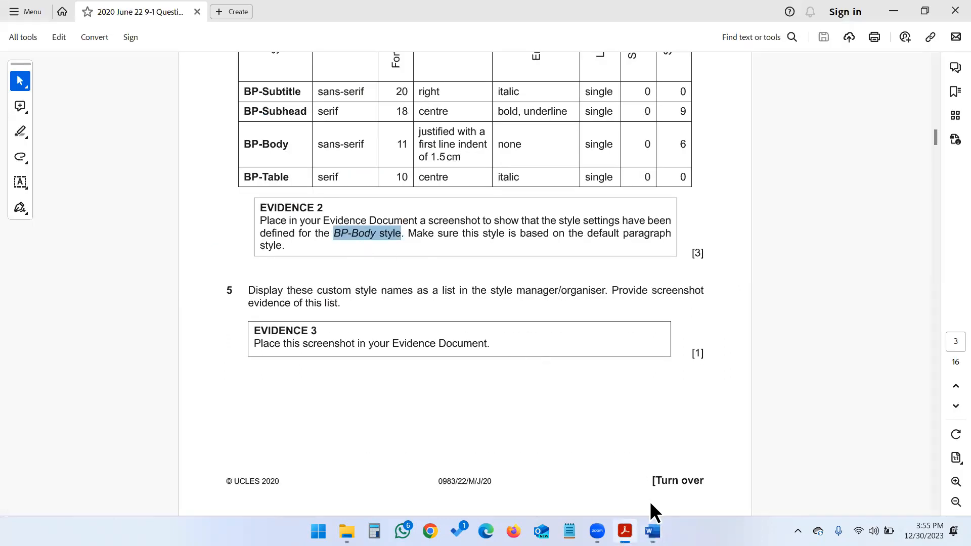
{"action": "mouse_move", "coordinate": [652, 531]}
{"action": "left_click", "coordinate": [639, 471]}
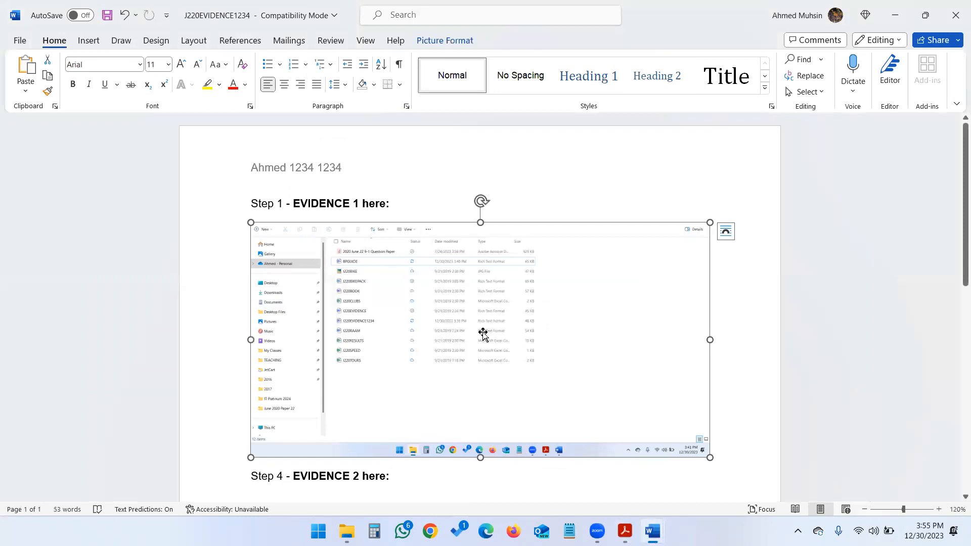
{"action": "left_click", "coordinate": [715, 450]}
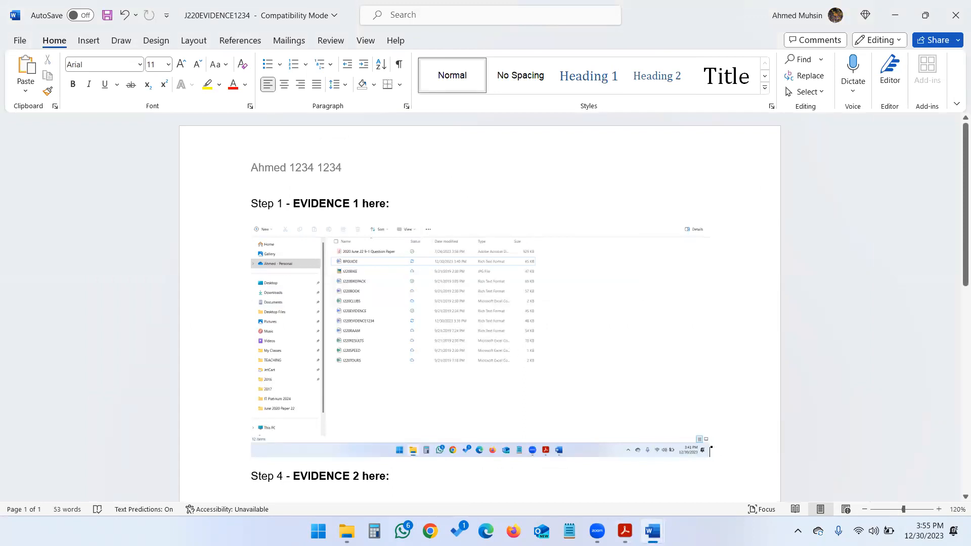
{"action": "scroll", "coordinate": [716, 450], "scroll_direction": "down", "scroll_amount": 5}
{"action": "left_click", "coordinate": [263, 297]}
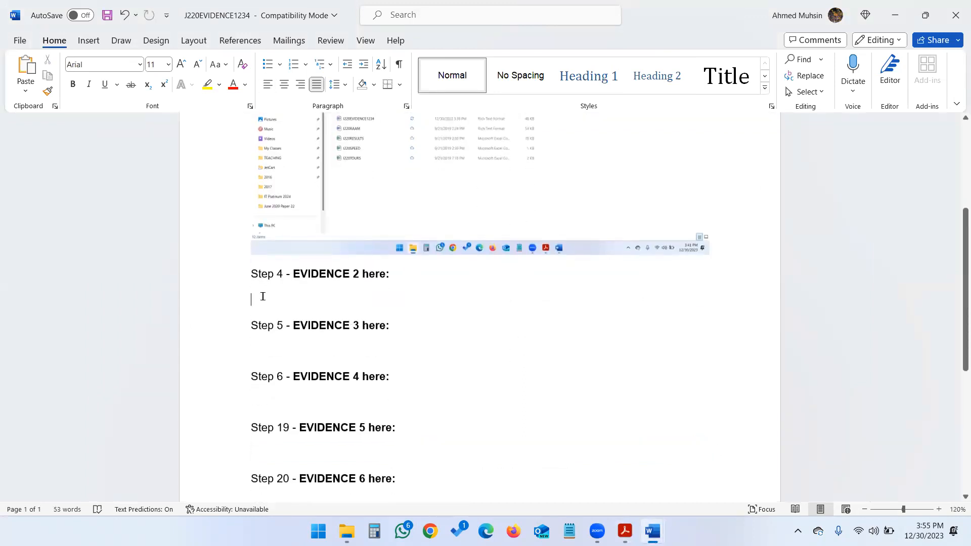
{"action": "key", "text": "ctrl+v"}
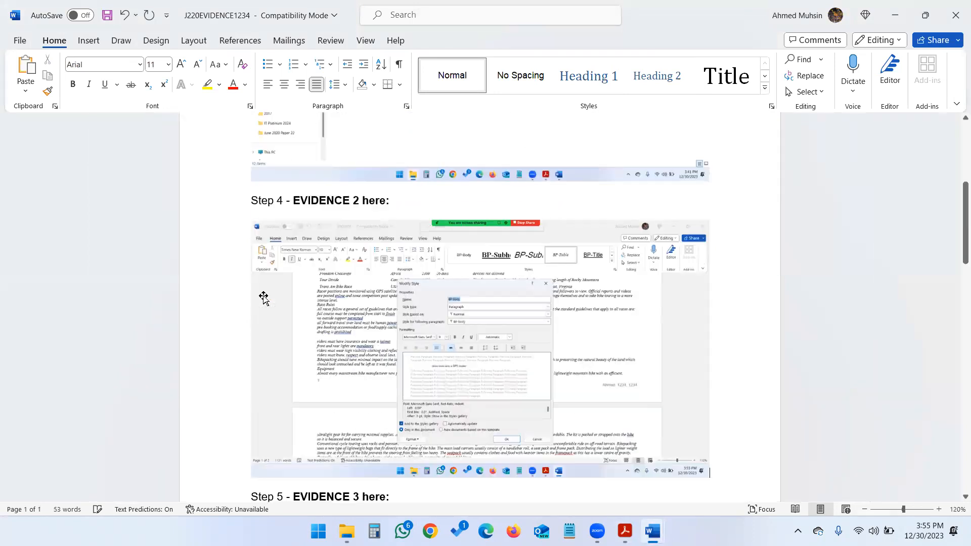
Read step 5 in the question paper, then display the list of custom style names in BPGUIDE.
{"action": "key", "text": "alt+Tab"}
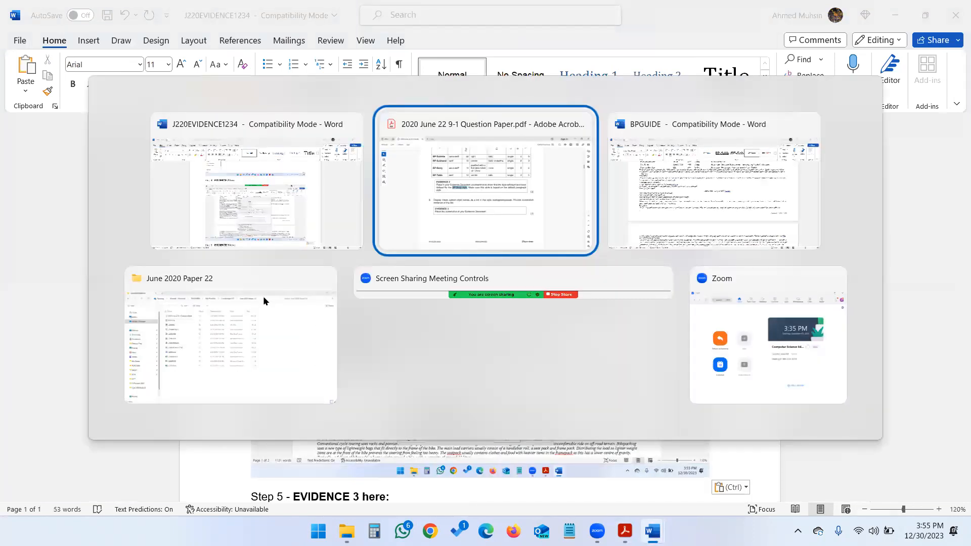
{"action": "scroll", "coordinate": [430, 279], "scroll_direction": "down", "scroll_amount": 4}
{"action": "scroll", "coordinate": [432, 287], "scroll_direction": "up", "scroll_amount": 2}
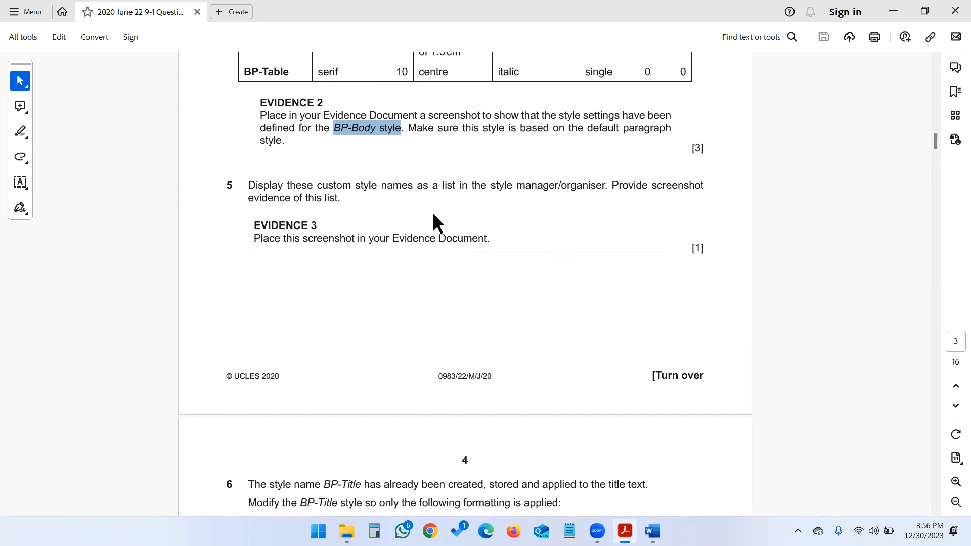
{"action": "mouse_move", "coordinate": [652, 531]}
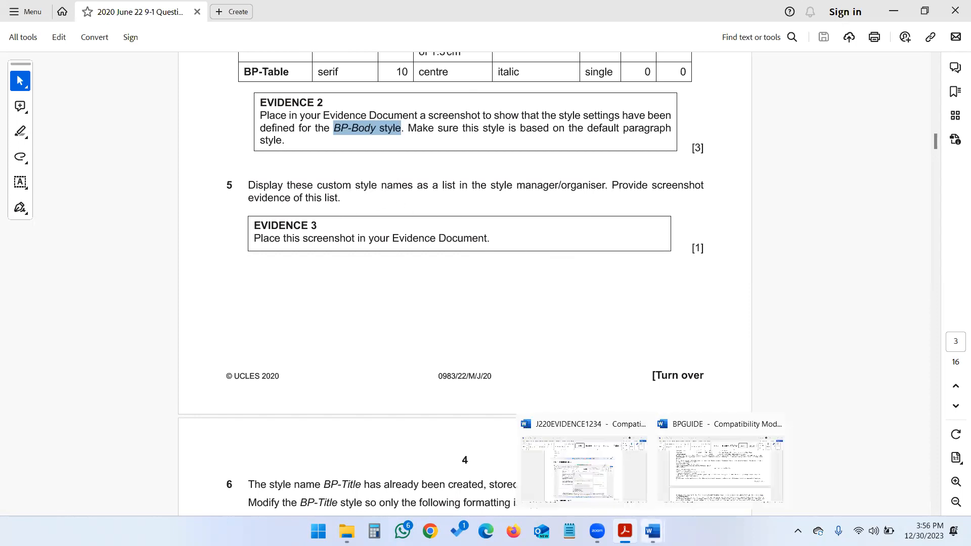
{"action": "left_click", "coordinate": [607, 478]}
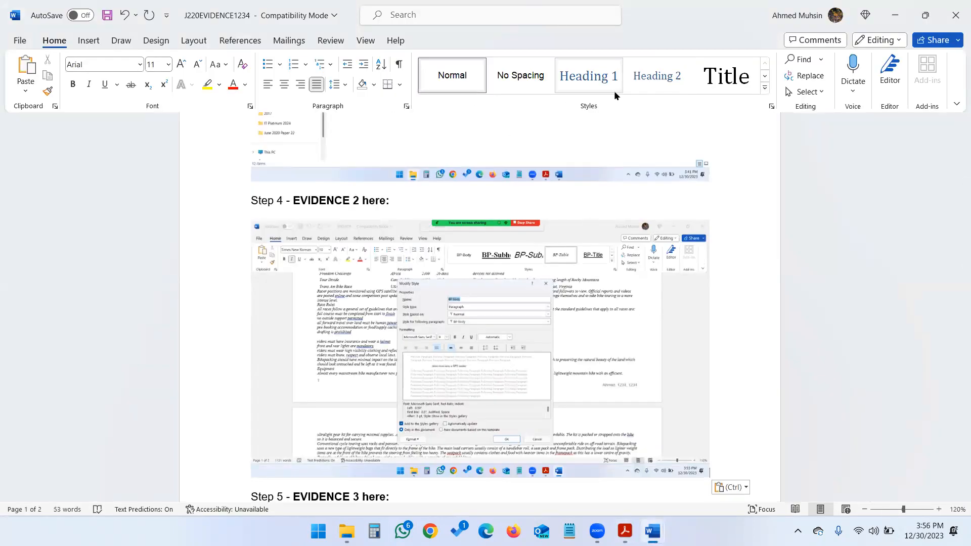
{"action": "key", "text": "alt+Tab"}
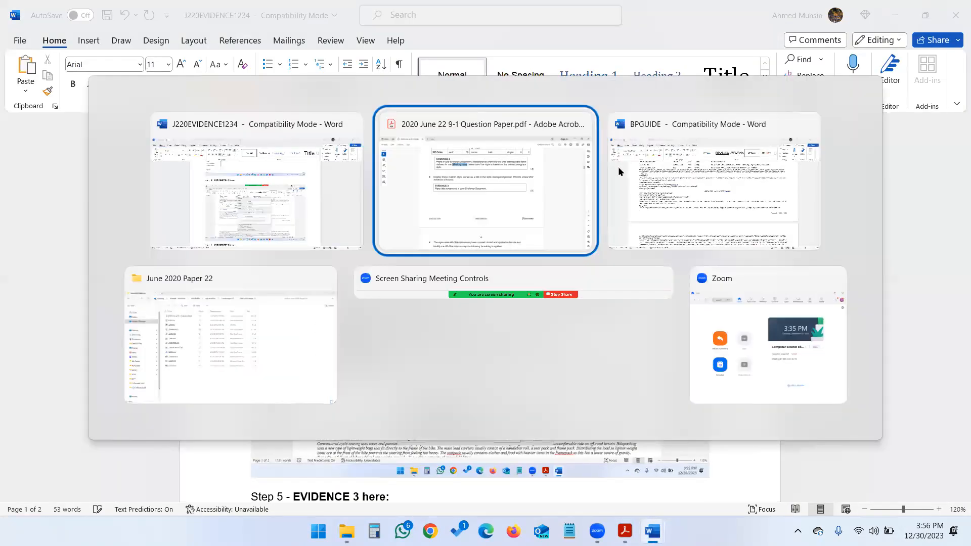
{"action": "left_click", "coordinate": [541, 208]}
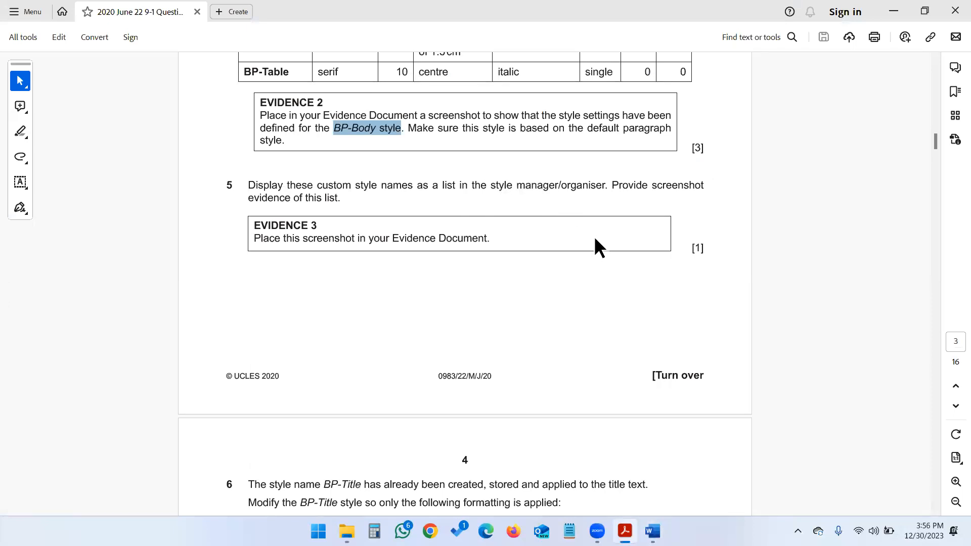
{"action": "key", "text": "alt+Tab"}
{"action": "key", "text": "alt+Tab"}
{"action": "key", "text": "alt+Tab"}
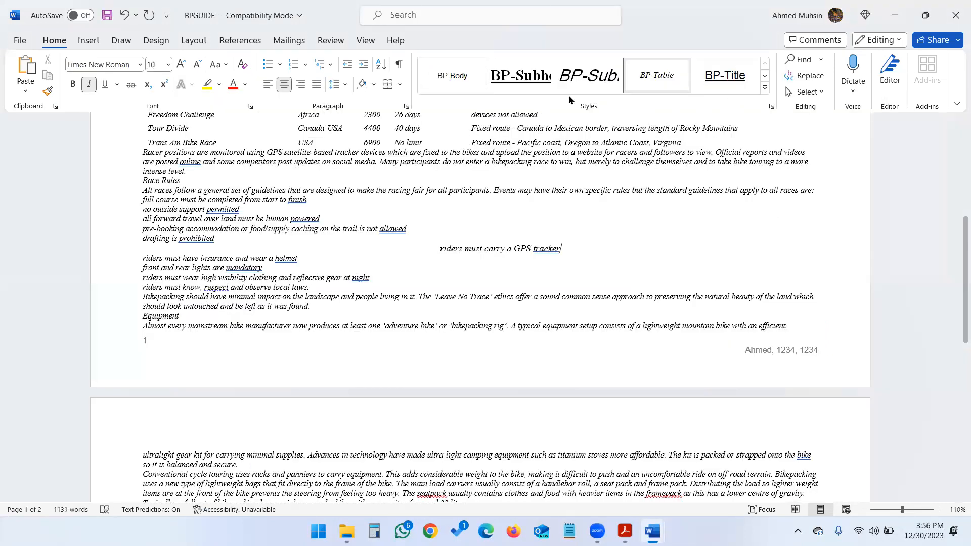
{"action": "left_click", "coordinate": [771, 106]}
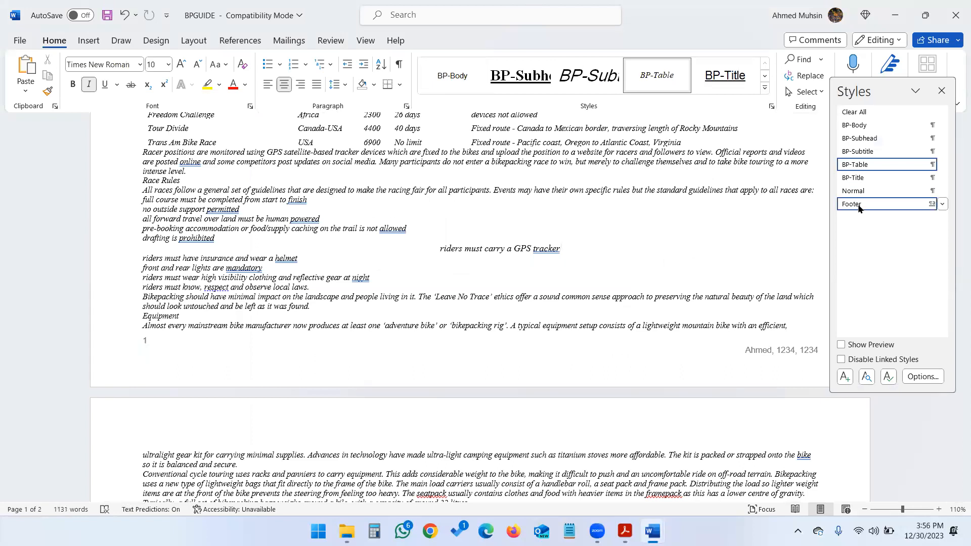
{"action": "mouse_move", "coordinate": [860, 182]}
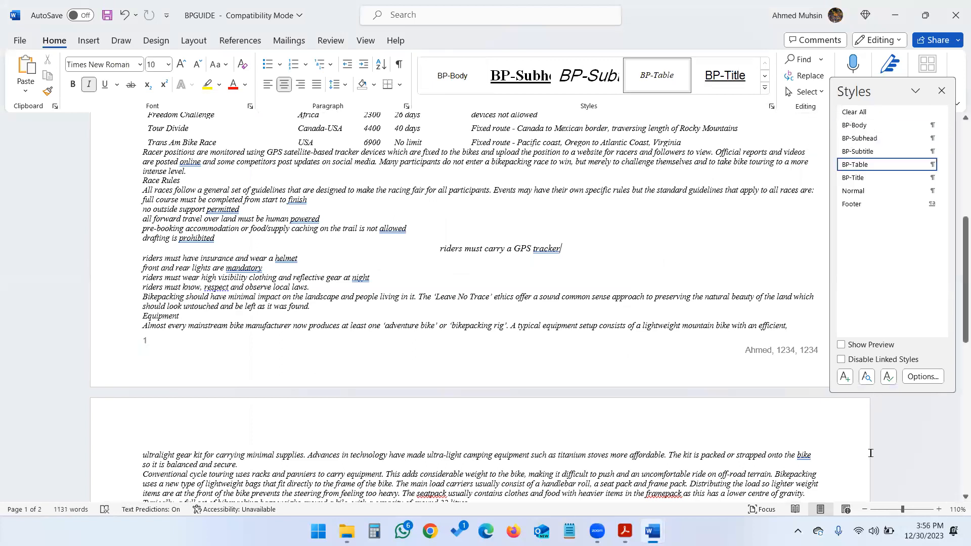
Recheck the Evidence 3 instruction, then capture a full-screen screenshot of BPGUIDE with its style list displayed.
{"action": "key", "text": "alt+Tab"}
{"action": "key", "text": "Tab"}
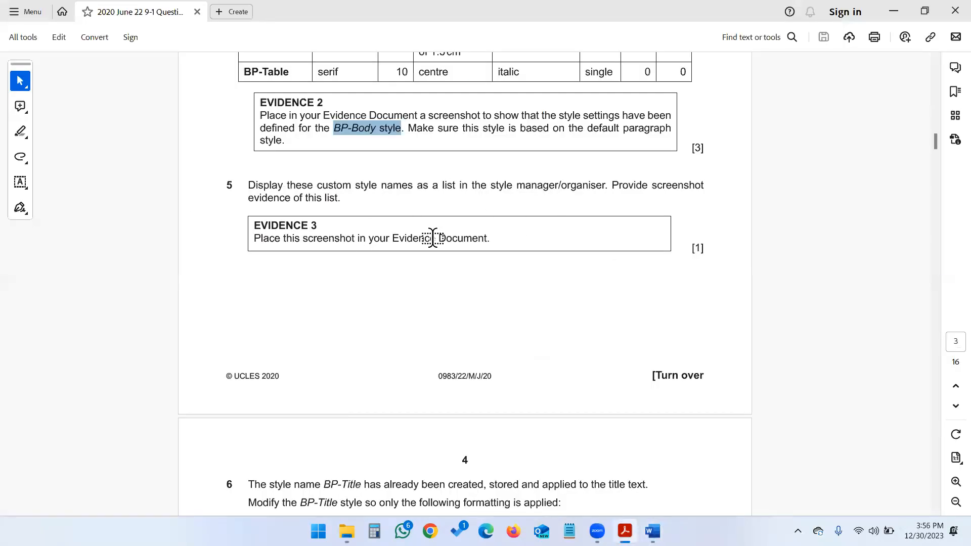
{"action": "key", "text": "alt+Tab"}
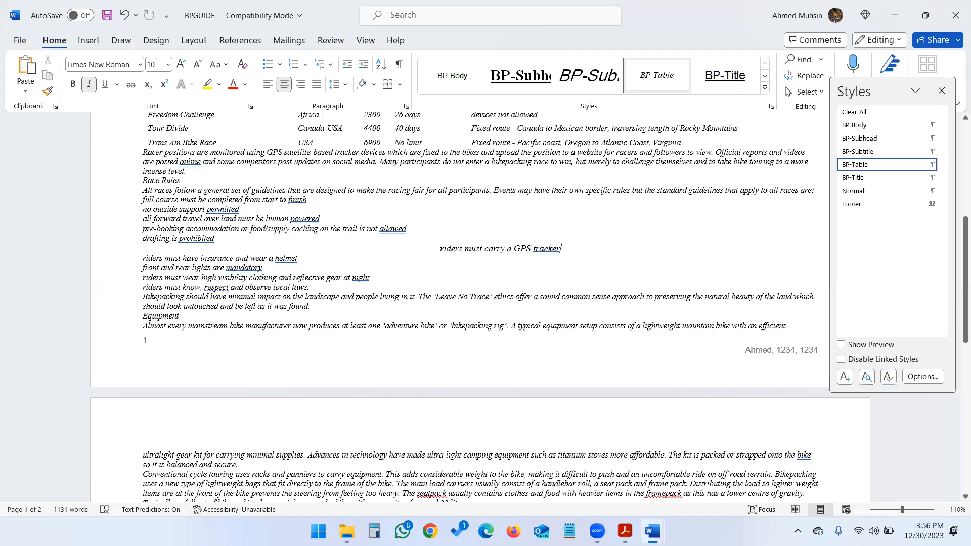
{"action": "key", "text": "super+shift+s"}
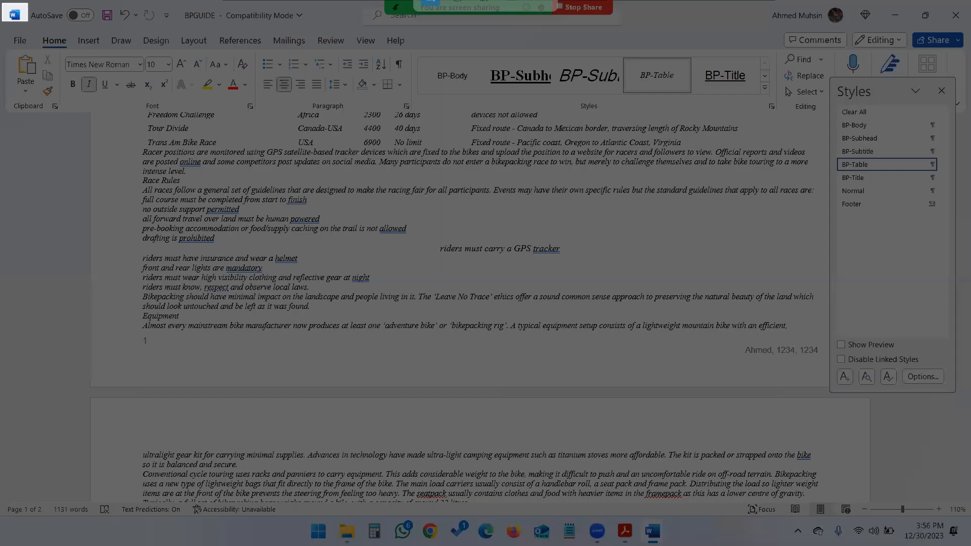
{"action": "left_click_drag", "start_coordinate": [28, 21], "coordinate": [969, 544]}
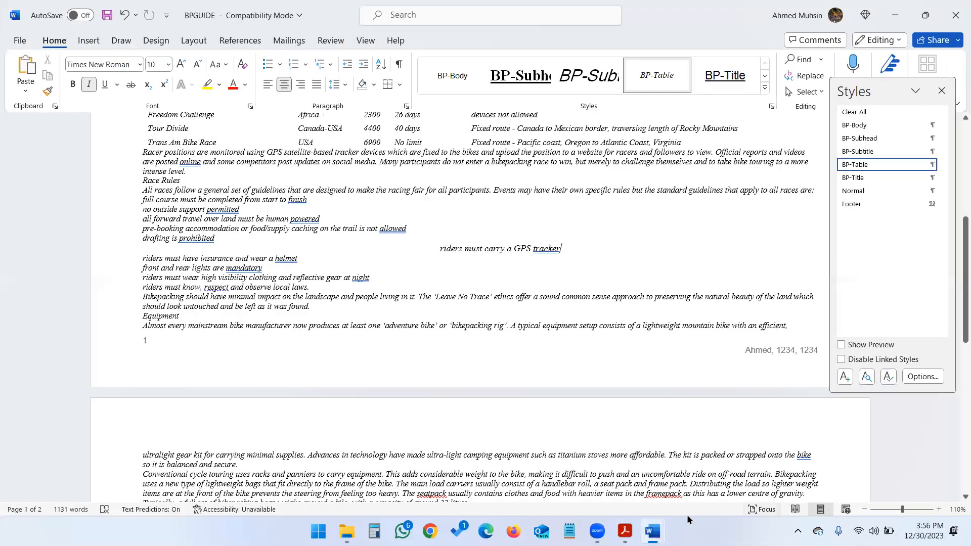
Paste the style list screenshot under the Step 5 - EVIDENCE 3 heading in J220EVIDENCE1234 and review its placement.
{"action": "left_click", "coordinate": [624, 531]}
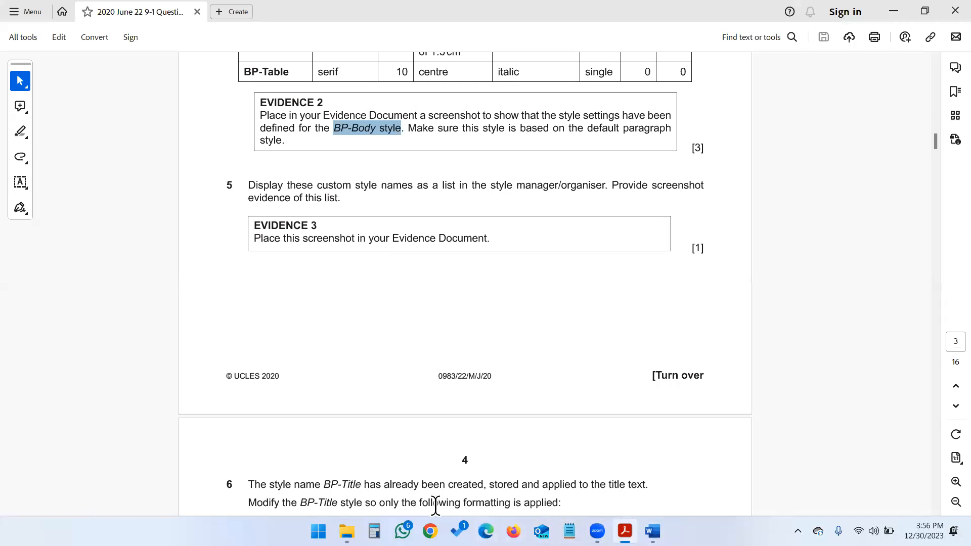
{"action": "mouse_move", "coordinate": [652, 530]}
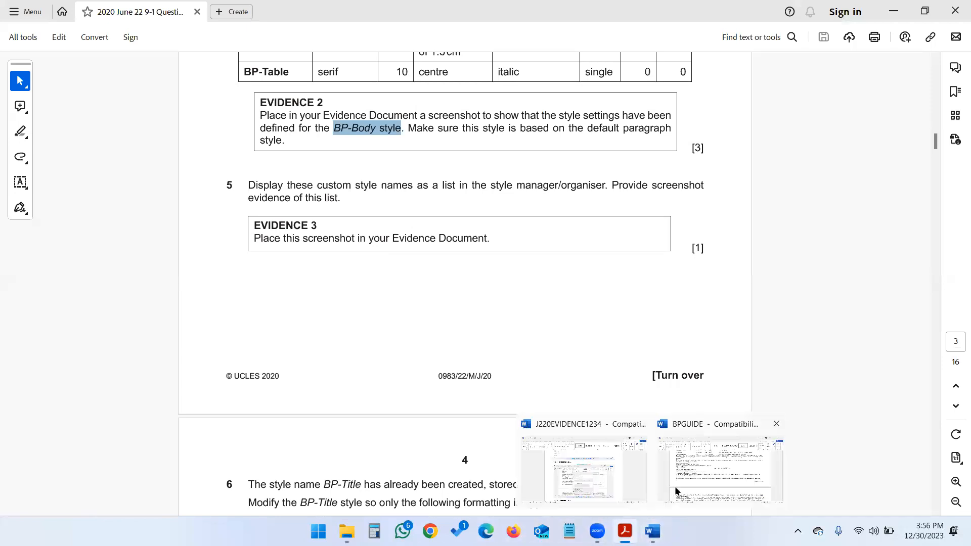
{"action": "left_click", "coordinate": [583, 468]}
{"action": "scroll", "coordinate": [266, 304], "scroll_direction": "down", "scroll_amount": 5}
{"action": "left_click", "coordinate": [267, 304]}
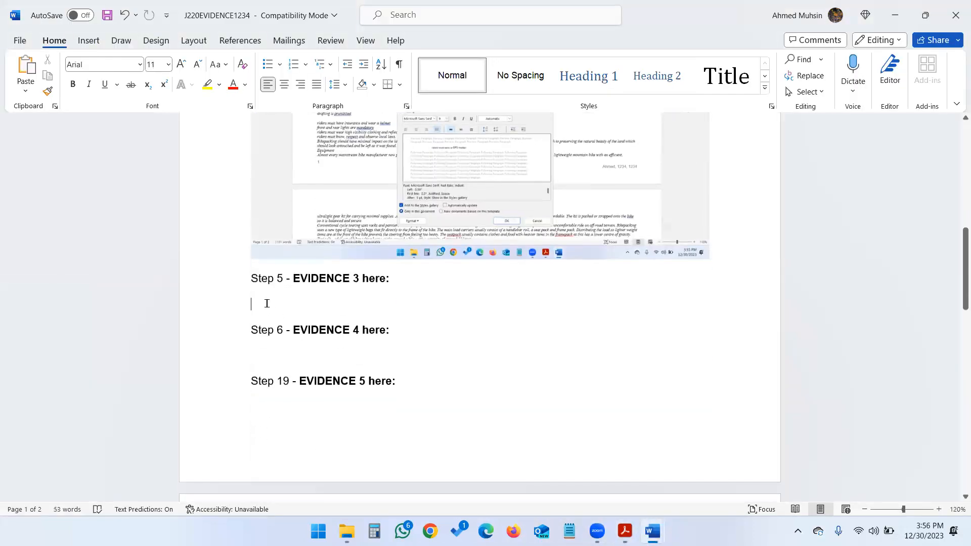
{"action": "key", "text": "ctrl+v"}
{"action": "left_click", "coordinate": [524, 347]}
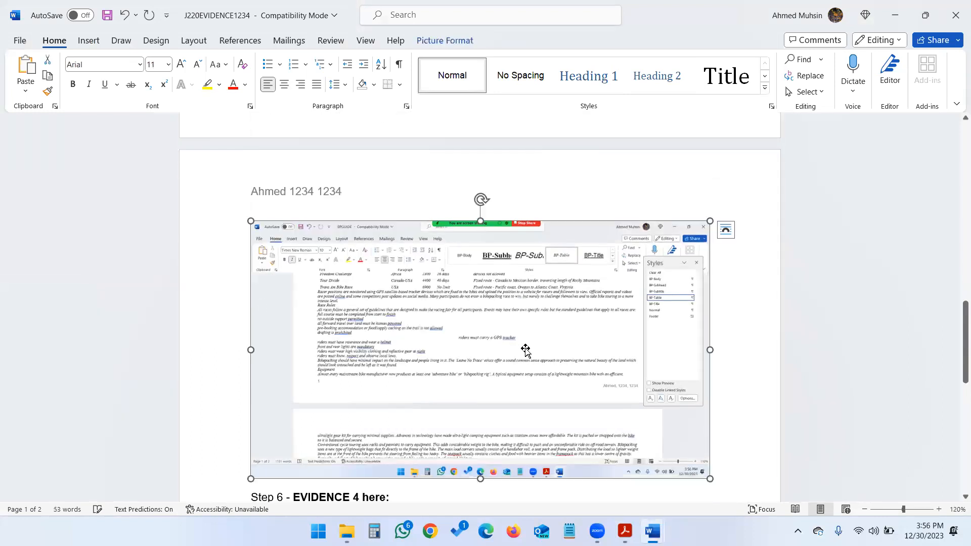
{"action": "scroll", "coordinate": [524, 348], "scroll_direction": "up", "scroll_amount": 4}
{"action": "scroll", "coordinate": [524, 347], "scroll_direction": "down", "scroll_amount": 6}
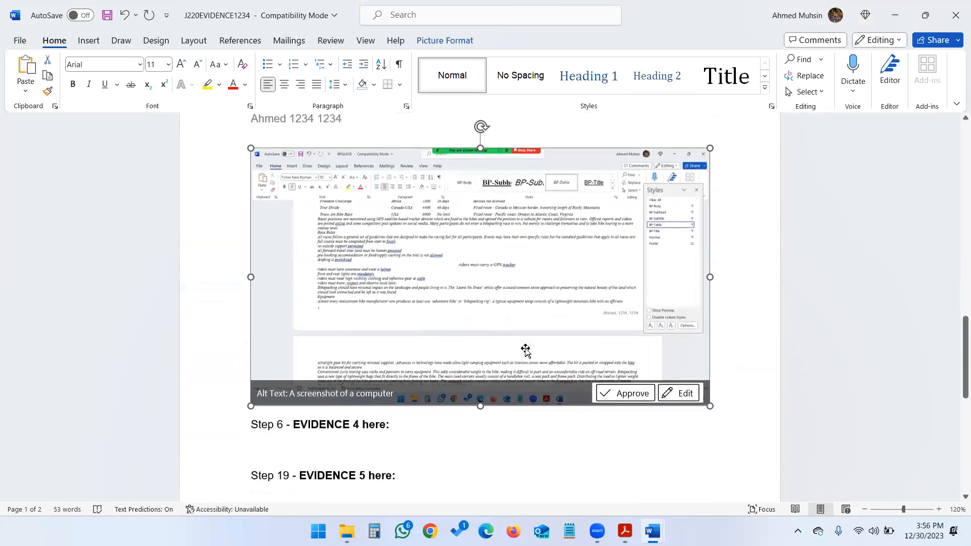
{"action": "scroll", "coordinate": [525, 349], "scroll_direction": "down", "scroll_amount": 1}
Read step 6 in the question paper, examining the BP-Title description and its row in the formatting table.
{"action": "key", "text": "alt+Tab"}
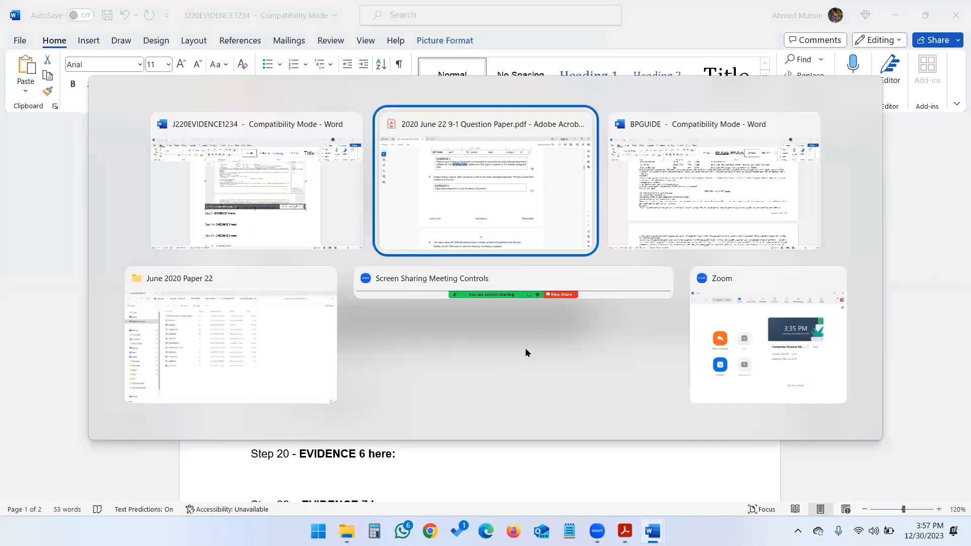
{"action": "scroll", "coordinate": [477, 252], "scroll_direction": "down", "scroll_amount": 3}
{"action": "scroll", "coordinate": [476, 252], "scroll_direction": "up", "scroll_amount": 1}
{"action": "scroll", "coordinate": [477, 253], "scroll_direction": "down", "scroll_amount": 2}
{"action": "left_click_drag", "start_coordinate": [266, 266], "coordinate": [360, 267]}
{"action": "left_click_drag", "start_coordinate": [422, 266], "coordinate": [483, 269]}
{"action": "scroll", "coordinate": [475, 347], "scroll_direction": "down", "scroll_amount": 1}
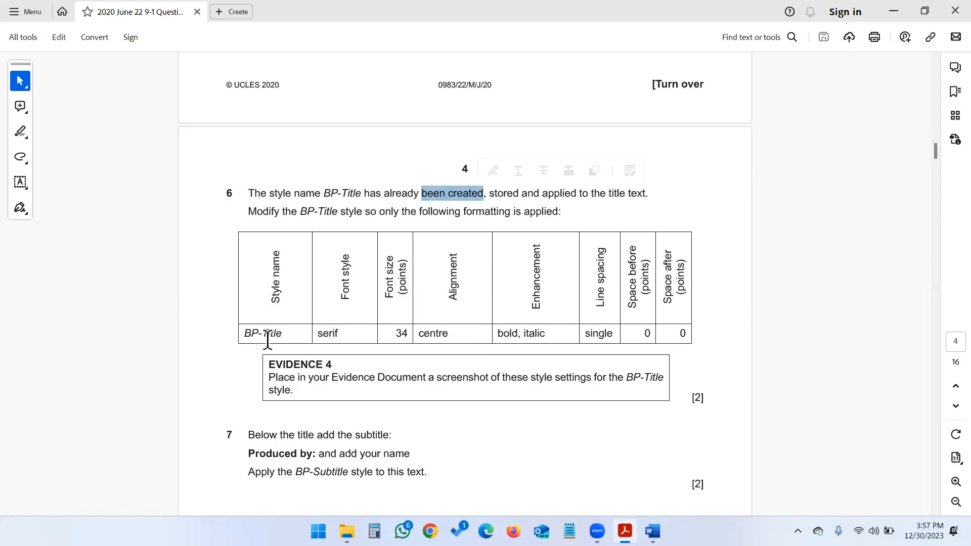
{"action": "left_click_drag", "start_coordinate": [252, 334], "coordinate": [293, 339]}
Preview the existing BP-Title style in BPGUIDE, then reread step 6's instruction to modify it.
{"action": "key", "text": "alt+Tab"}
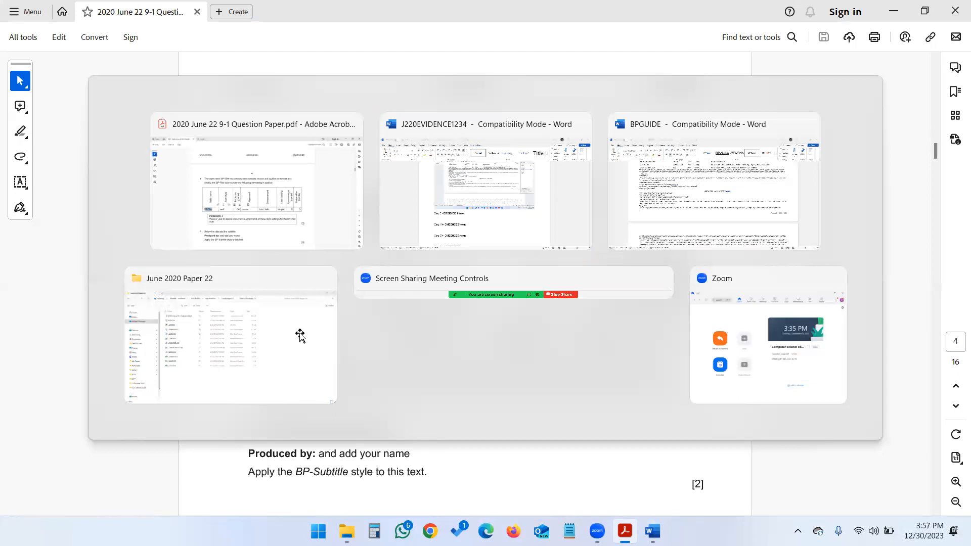
{"action": "key", "text": "alt+Tab"}
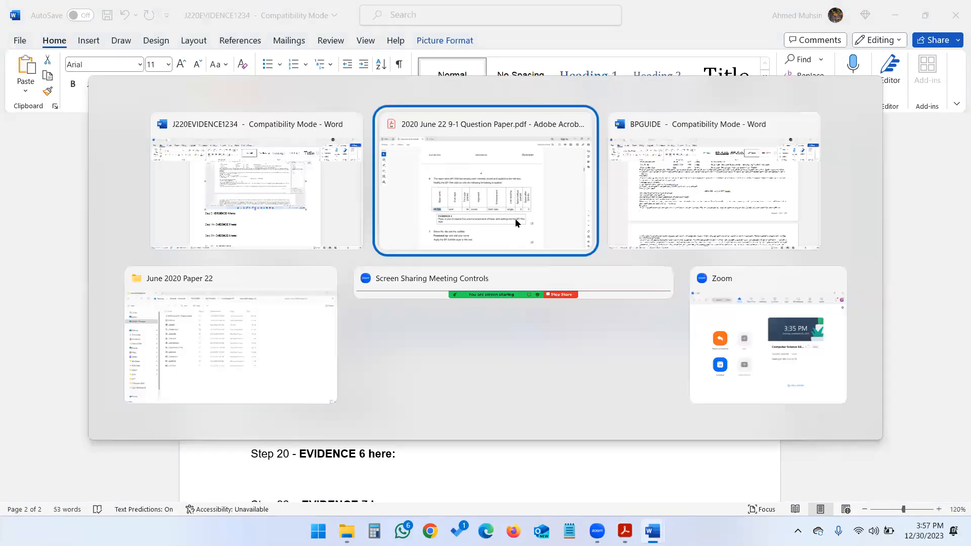
{"action": "key", "text": "alt+Tab"}
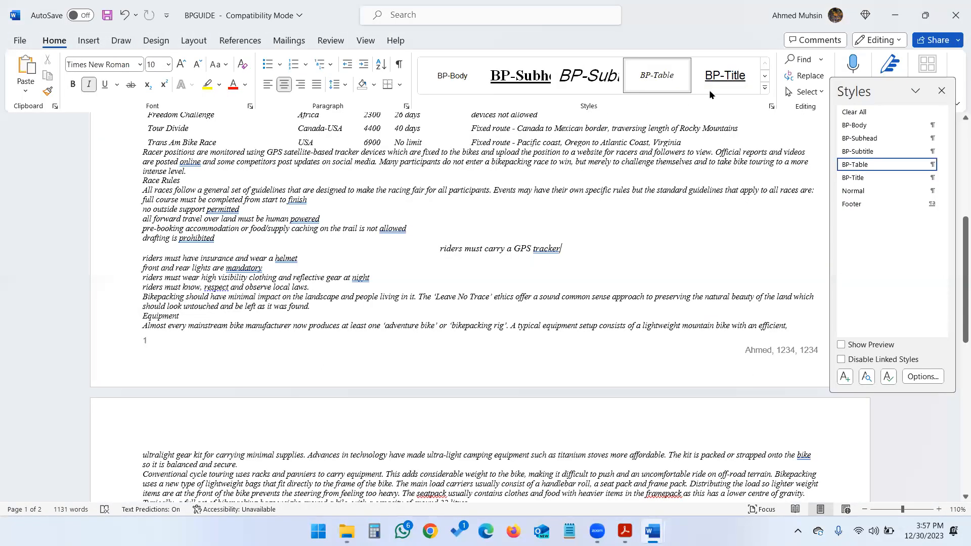
{"action": "left_click", "coordinate": [726, 79]}
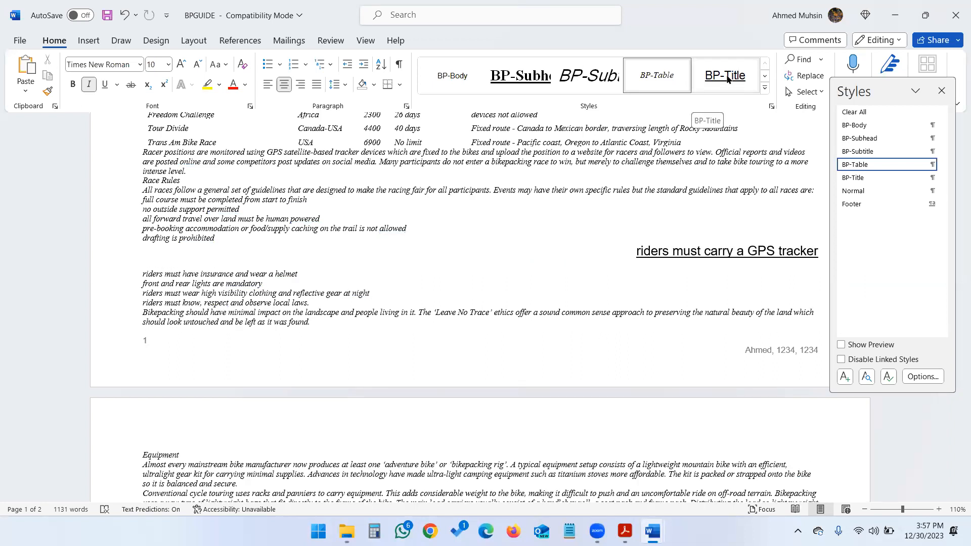
{"action": "key", "text": "alt+Tab"}
{"action": "key", "text": "alt+Tab"}
{"action": "key", "text": "alt+Tab"}
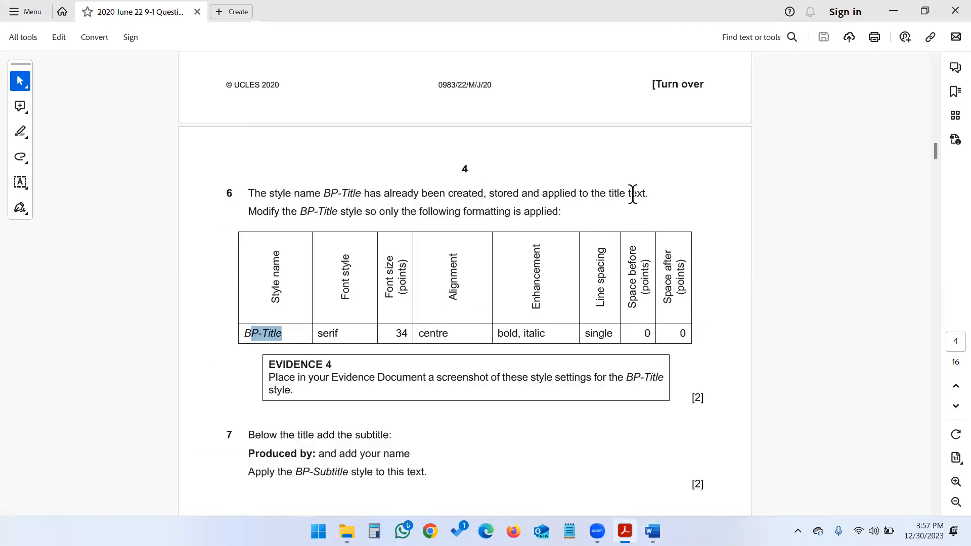
{"action": "left_click_drag", "start_coordinate": [283, 212], "coordinate": [565, 214]}
Open the BP-Title style's settings for modification in BPGUIDE.
{"action": "key", "text": "alt+Tab"}
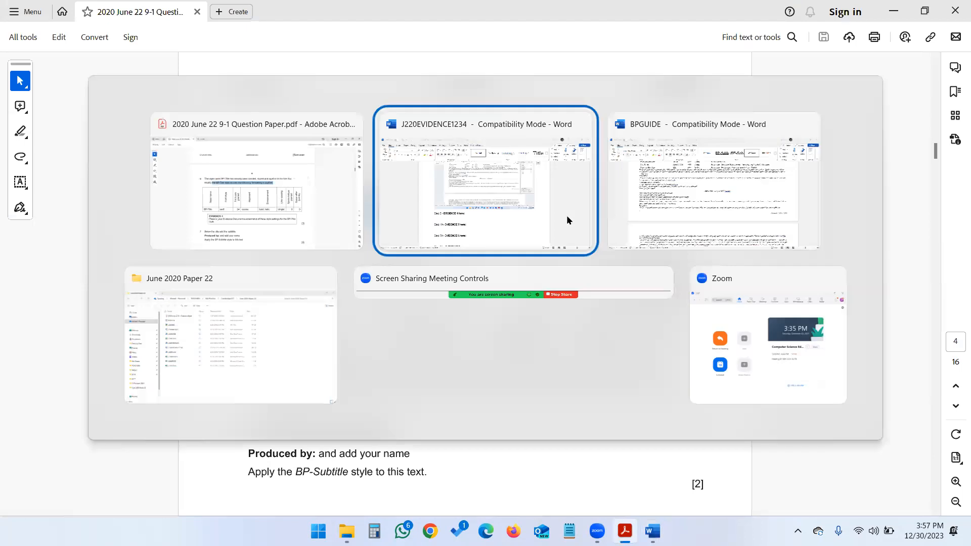
{"action": "key", "text": "alt+Tab"}
{"action": "key", "text": "Tab"}
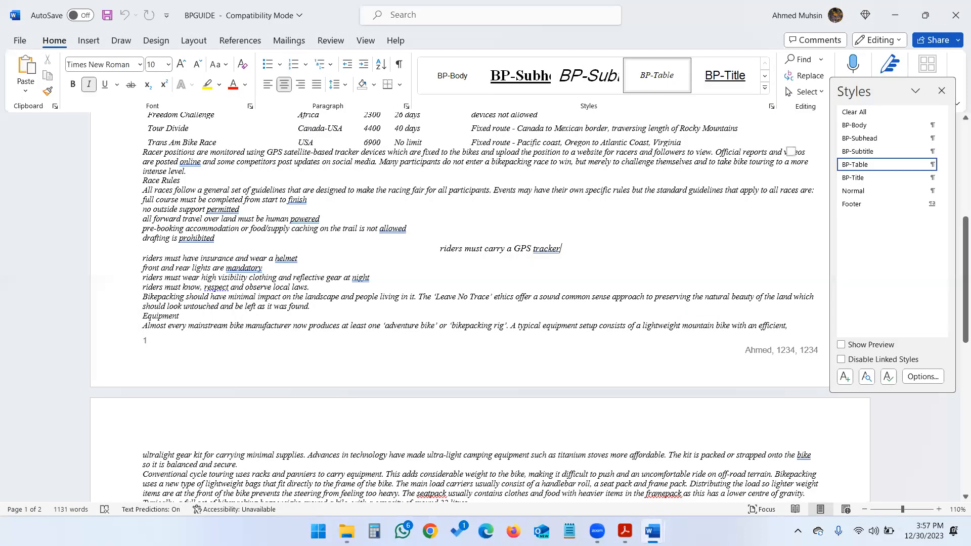
{"action": "right_click", "coordinate": [694, 60]}
{"action": "left_click", "coordinate": [722, 102]}
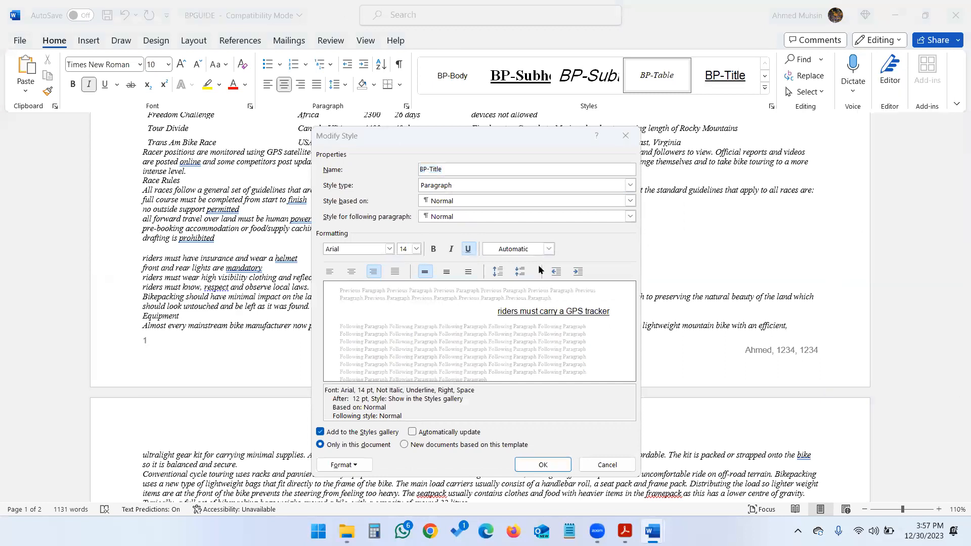
Following the question paper's table, set the BP-Title style's font to Times New Roman at 34 points.
{"action": "key", "text": "alt+Tab"}
{"action": "key", "text": "Tab"}
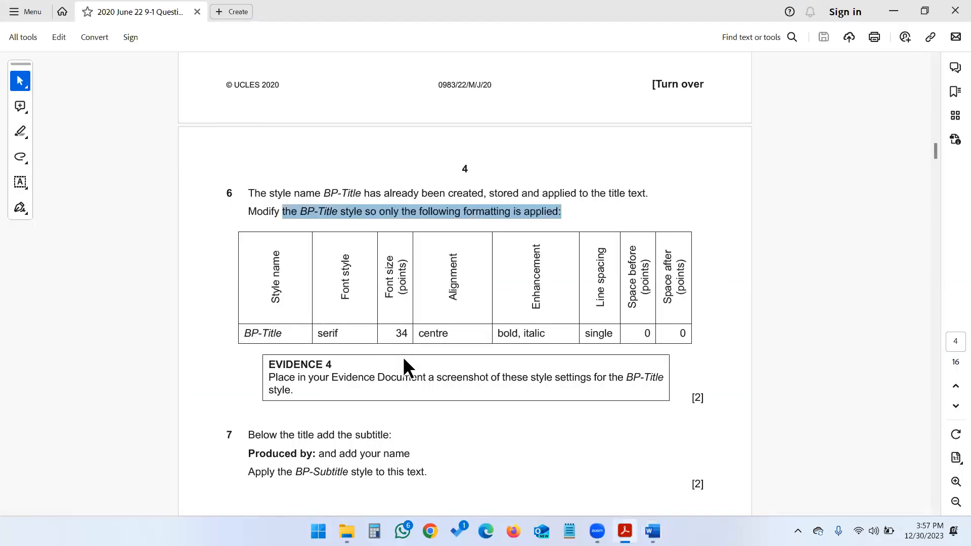
{"action": "left_click_drag", "start_coordinate": [388, 333], "coordinate": [409, 336]}
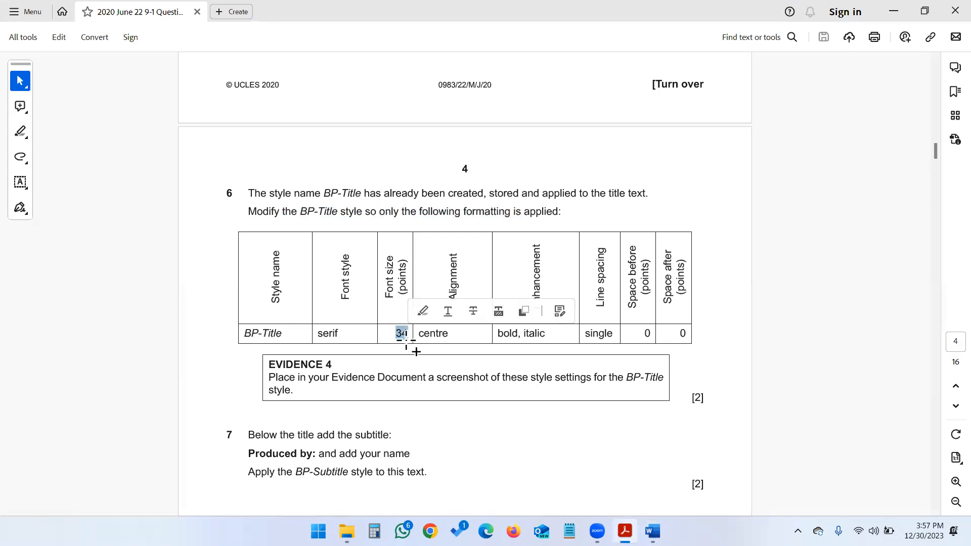
{"action": "key", "text": "alt+Tab"}
{"action": "double_click", "coordinate": [352, 250]}
{"action": "type", "text": "Times New Roman"}
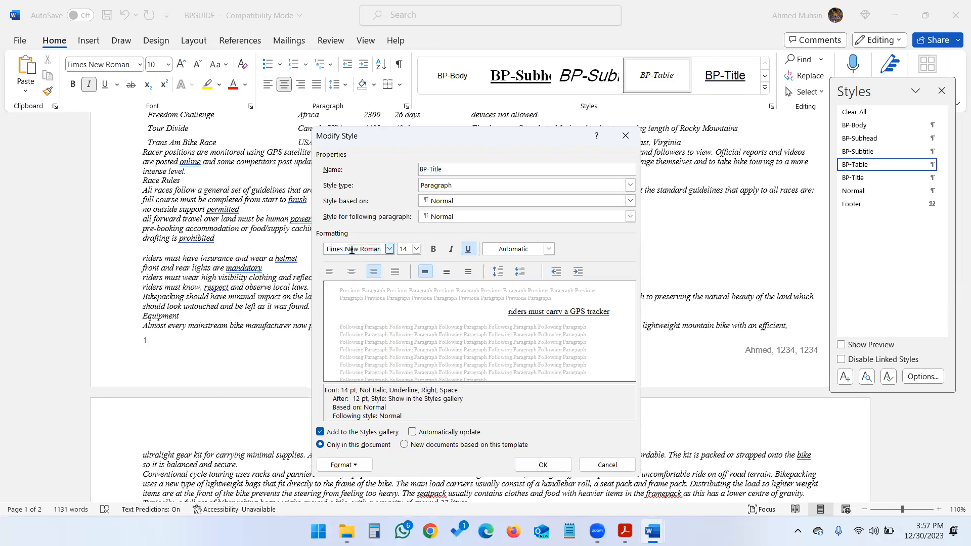
{"action": "key", "text": "alt+Tab"}
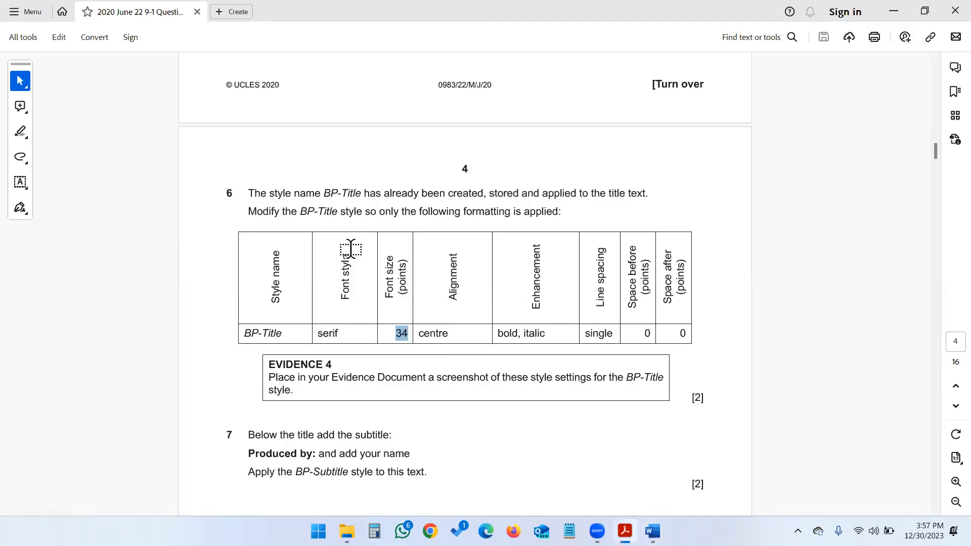
{"action": "key", "text": "alt+Tab"}
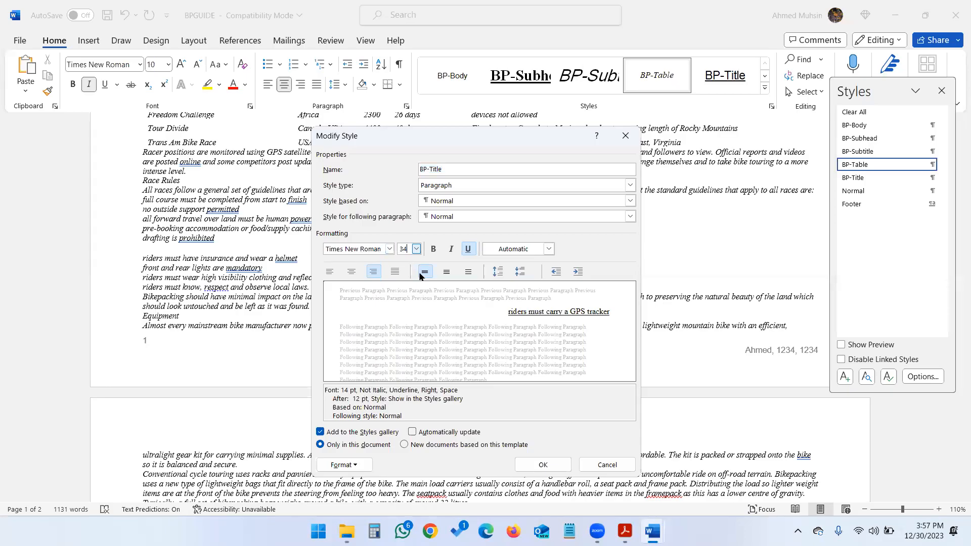
Centre the BP-Title style, make it bold and italic, and remove its underline.
{"action": "left_click", "coordinate": [351, 272]}
{"action": "key", "text": "alt+Tab"}
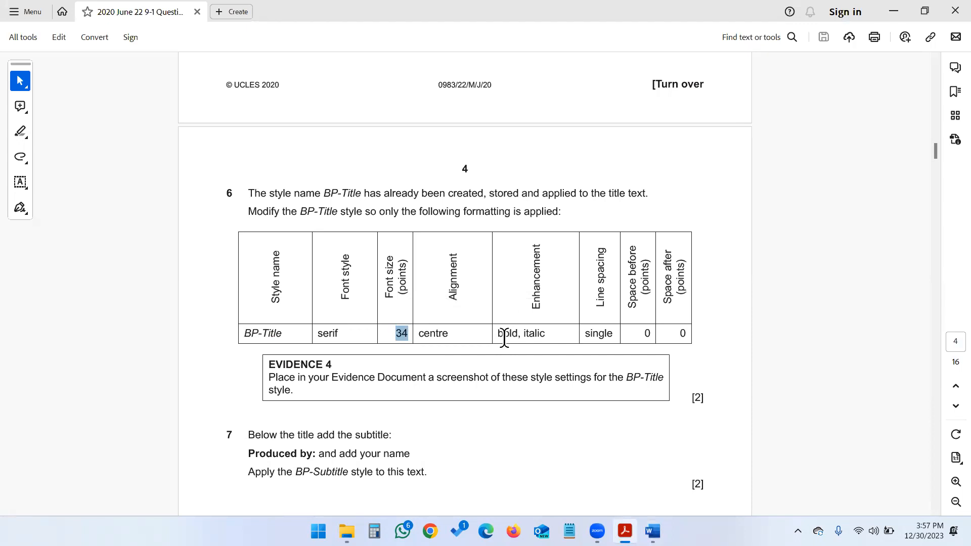
{"action": "key", "text": "alt+Tab"}
{"action": "left_click", "coordinate": [434, 249]}
{"action": "left_click", "coordinate": [451, 249]}
{"action": "left_click", "coordinate": [468, 248]}
Set the BP-Title style's space after to 0 pt with single line spacing, and save the style changes.
{"action": "key", "text": "alt+Tab"}
{"action": "key", "text": "alt+Tab"}
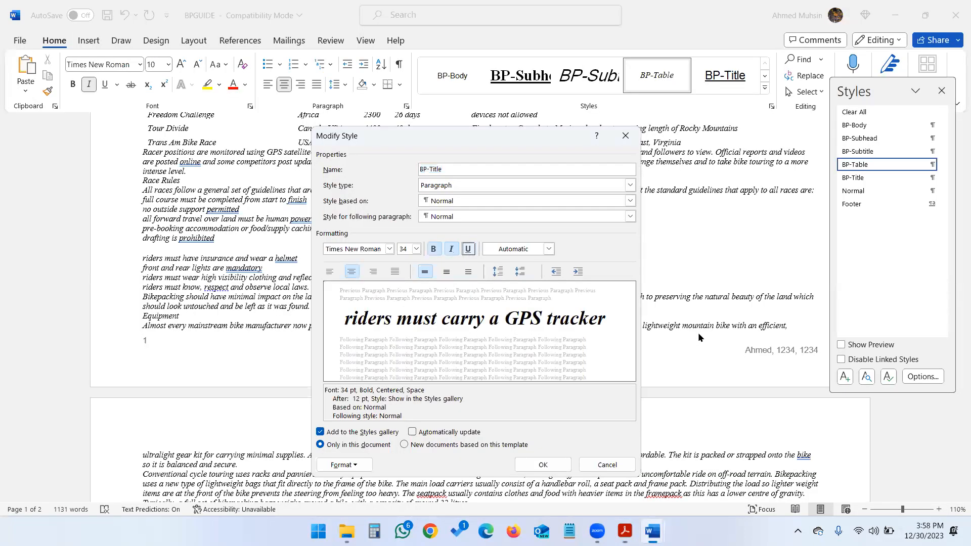
{"action": "left_click", "coordinate": [359, 463]}
{"action": "left_click", "coordinate": [324, 347]}
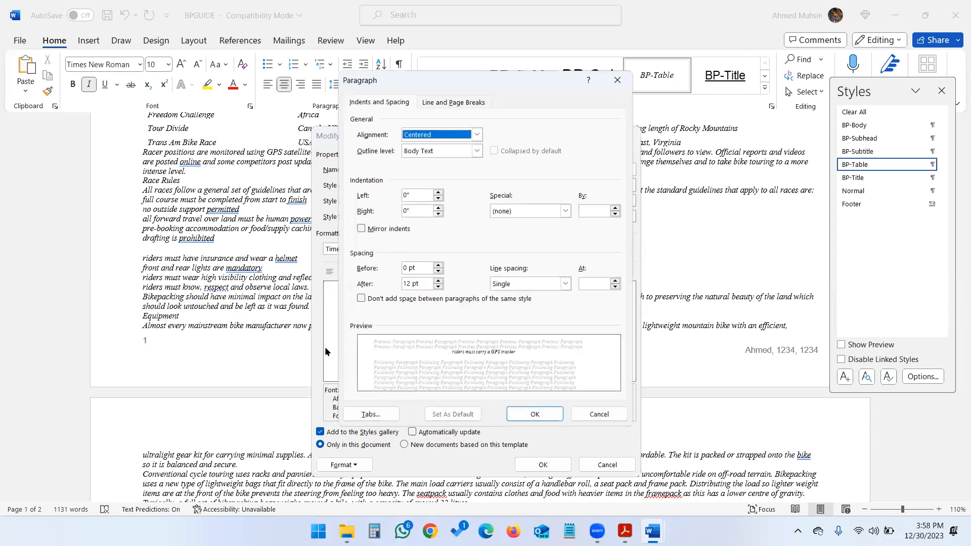
{"action": "left_click", "coordinate": [438, 286]}
{"action": "left_click", "coordinate": [437, 286]}
{"action": "left_click", "coordinate": [538, 283]}
{"action": "left_click", "coordinate": [539, 256]}
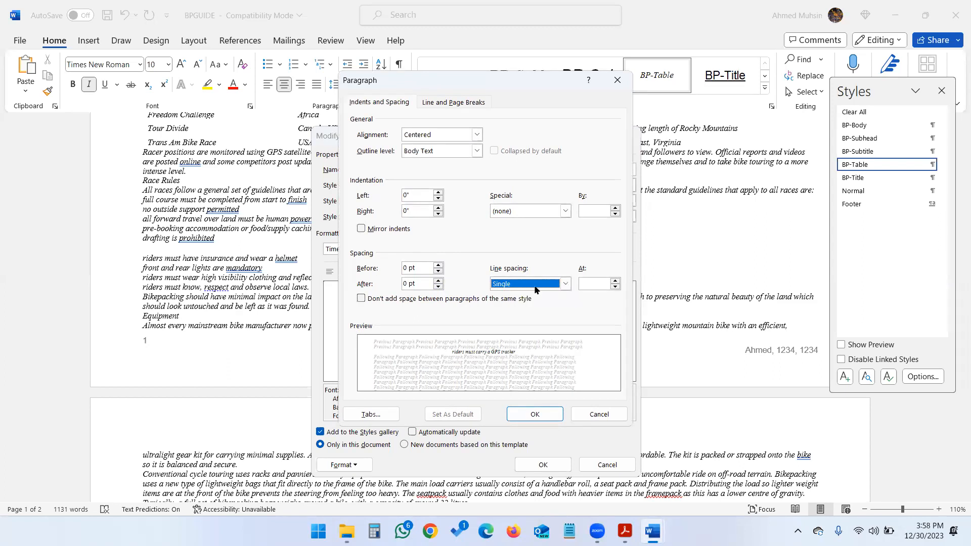
{"action": "left_click", "coordinate": [526, 416]}
{"action": "left_click", "coordinate": [554, 460]}
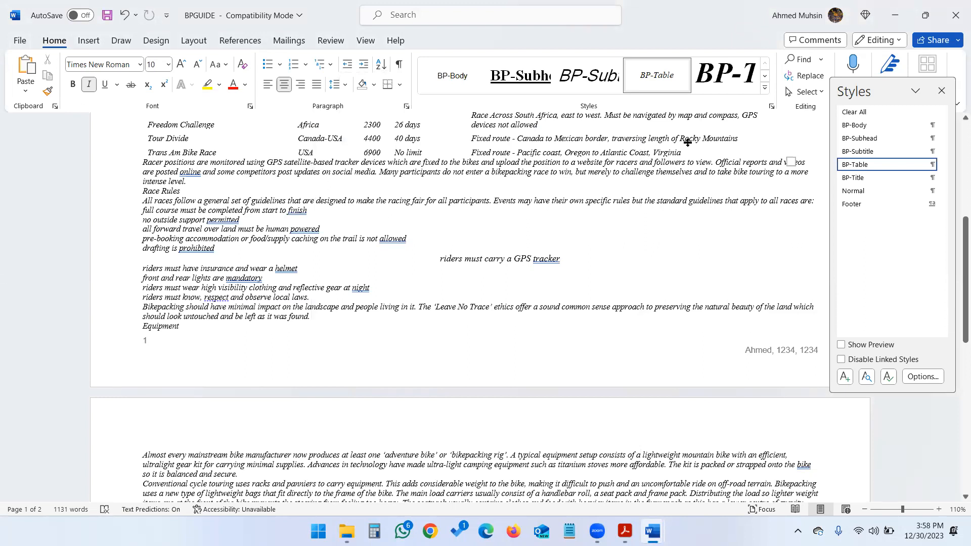
Check the EVIDENCE 4 instruction, then capture a full-screen screenshot of the BP-Title style's settings in BPGUIDE.
{"action": "key", "text": "alt+Tab"}
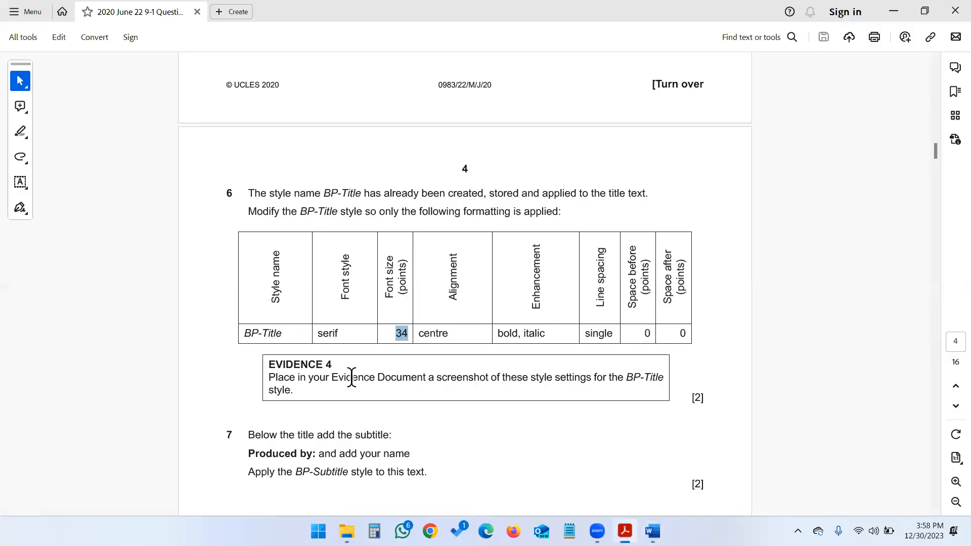
{"action": "left_click_drag", "start_coordinate": [310, 383], "coordinate": [552, 380]}
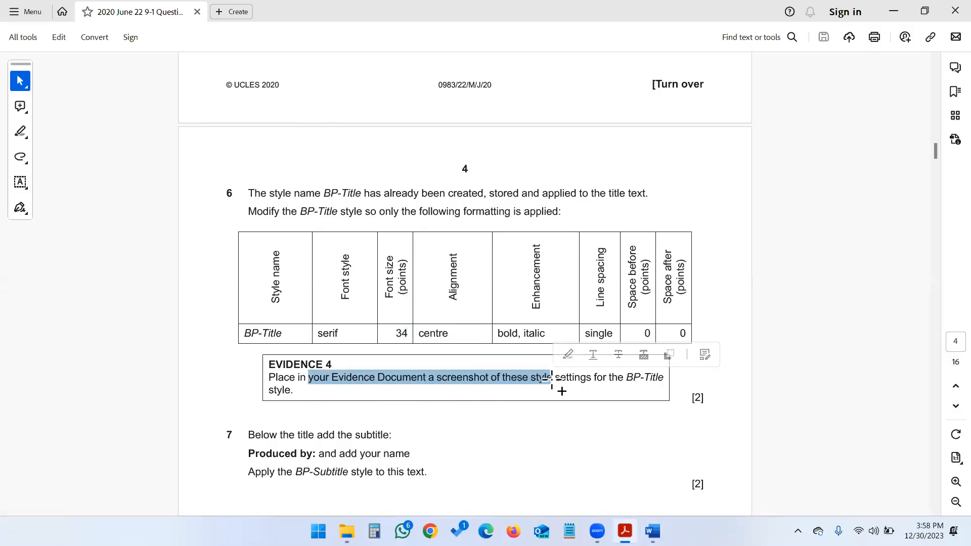
{"action": "key", "text": "alt+Tab"}
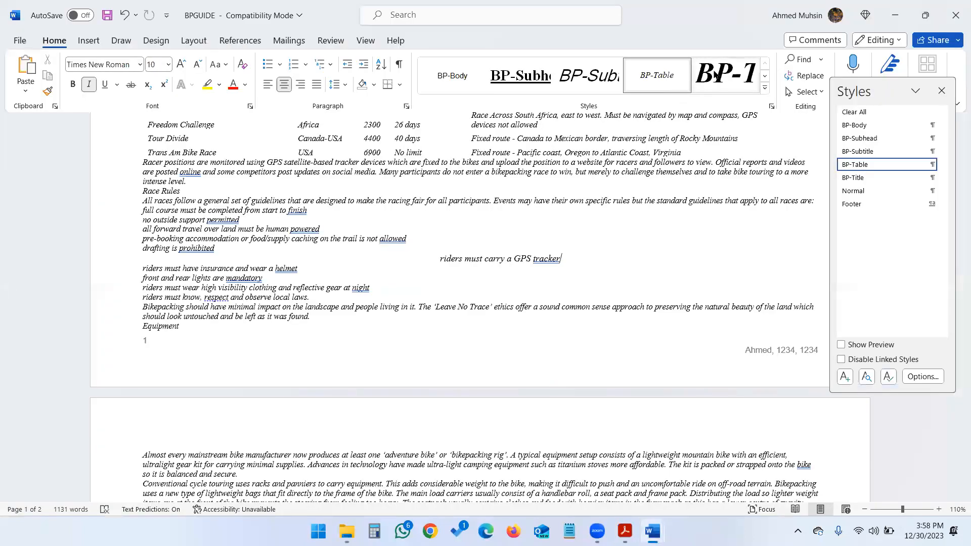
{"action": "right_click", "coordinate": [716, 74]}
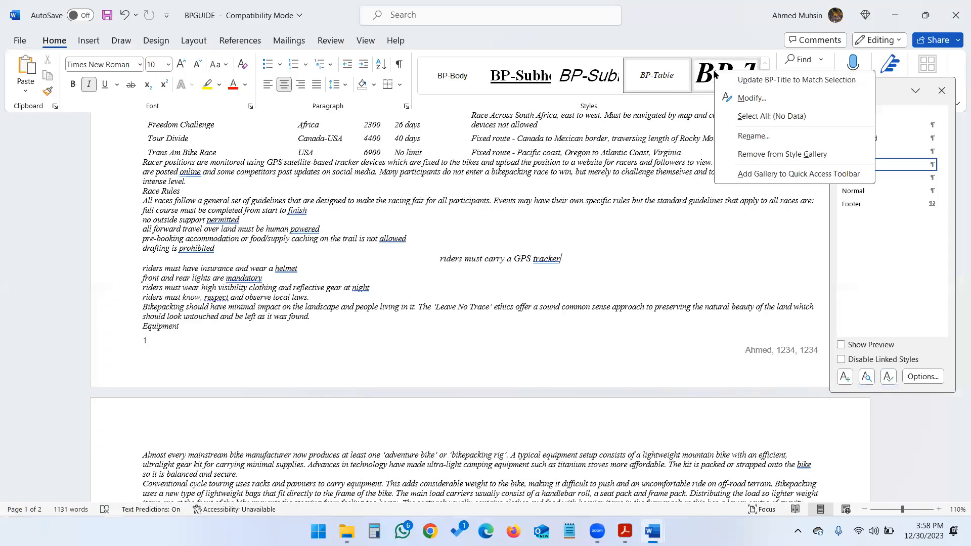
{"action": "left_click", "coordinate": [733, 97]}
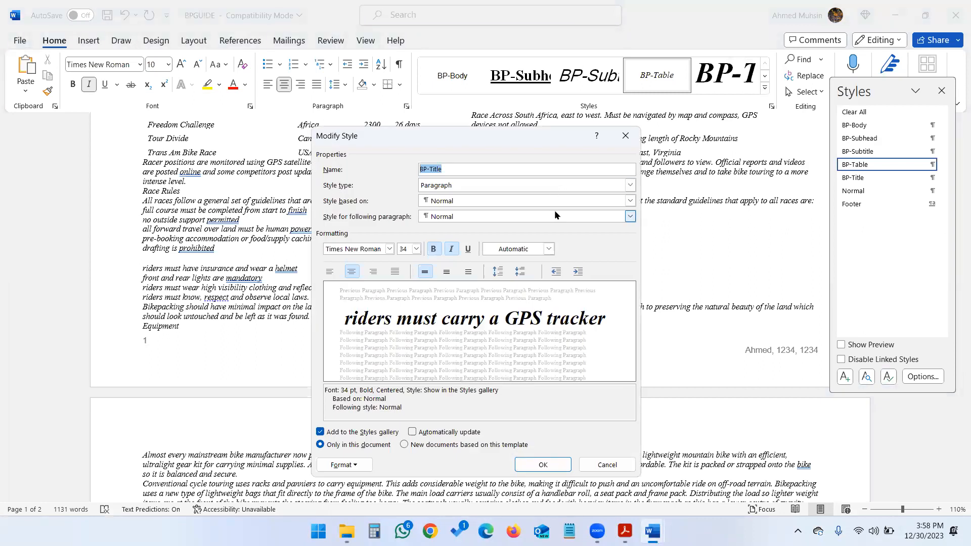
{"action": "key", "text": "super+shift+s"}
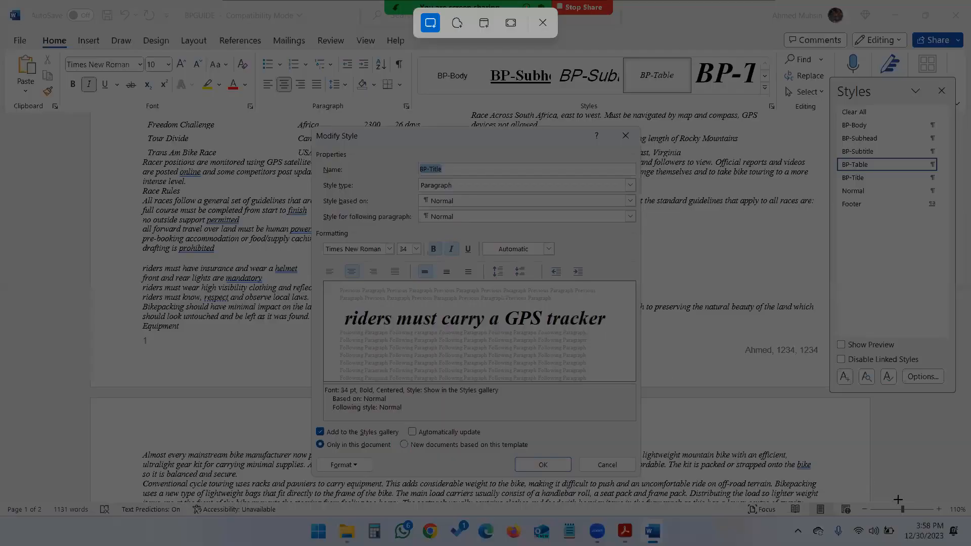
{"action": "left_click_drag", "start_coordinate": [931, 519], "coordinate": [0, 0]}
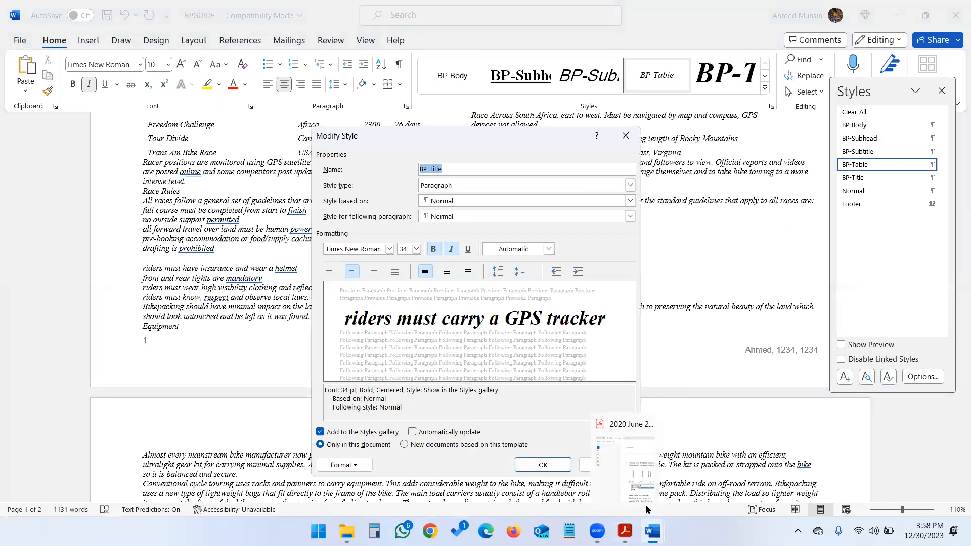
{"action": "left_click", "coordinate": [568, 469]}
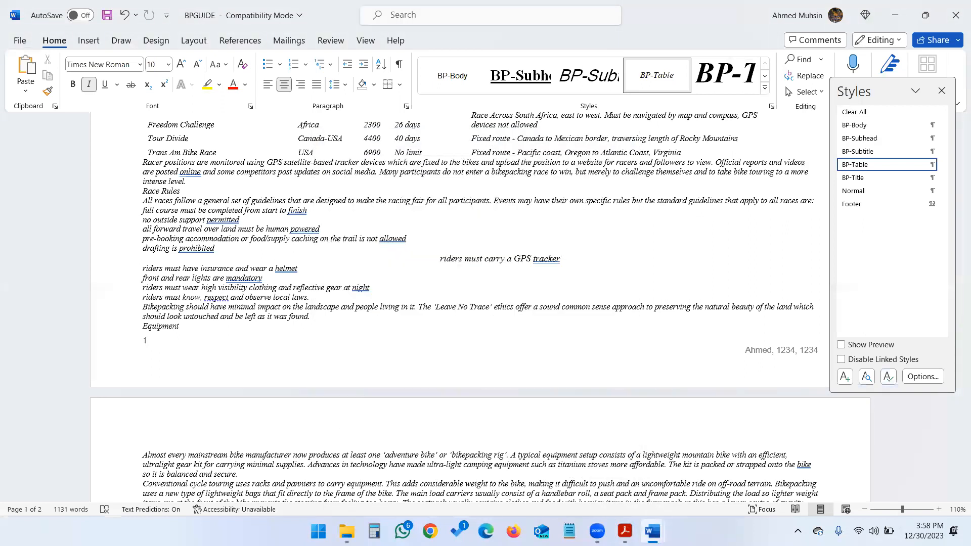
Paste the style settings screenshot under the Step 6 - EVIDENCE 4 heading in J220EVIDENCE1234.
{"action": "left_click", "coordinate": [571, 477]}
{"action": "left_click", "coordinate": [292, 360]}
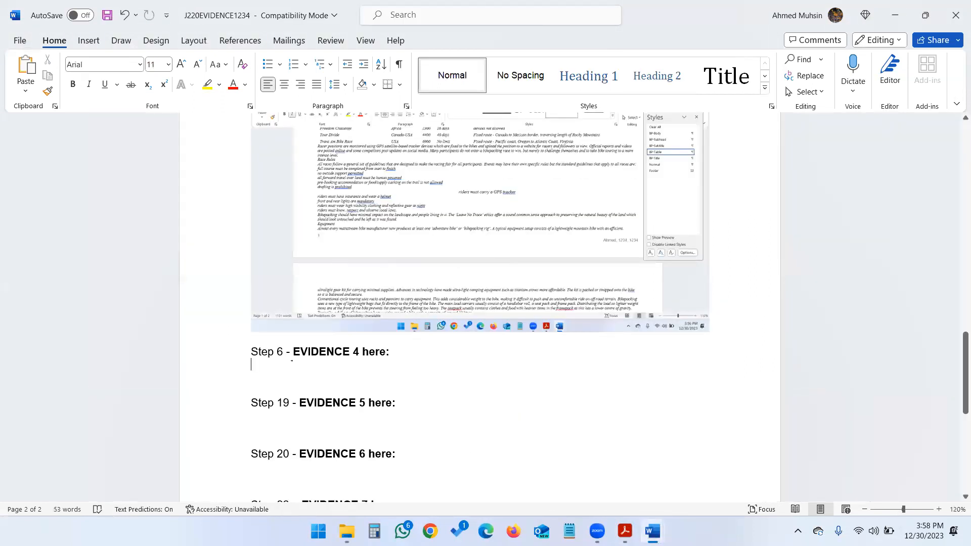
{"action": "key", "text": "ctrl+v"}
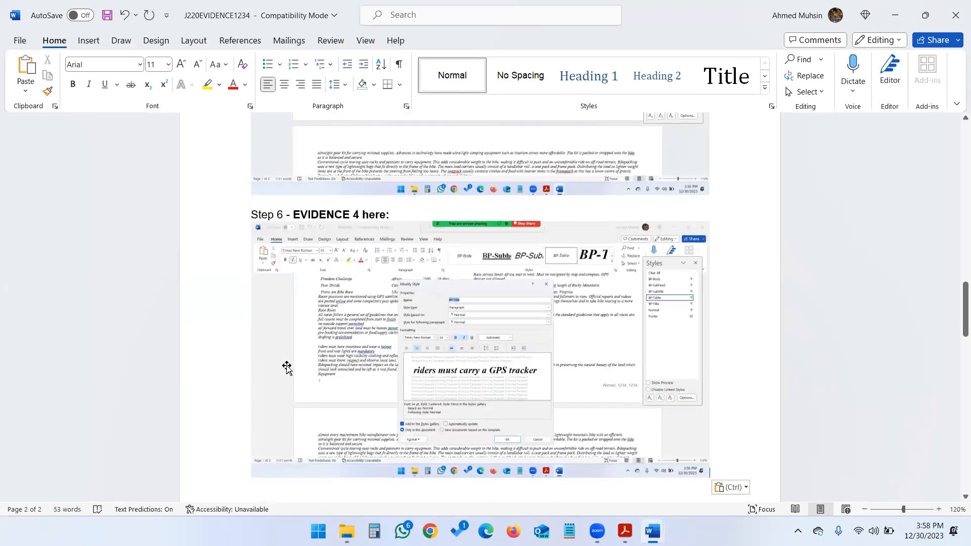
Read step 7 in the question paper, examining the subtitle's wording and its placement relative to the title.
{"action": "key", "text": "alt+Tab"}
{"action": "key", "text": "alt+Tab"}
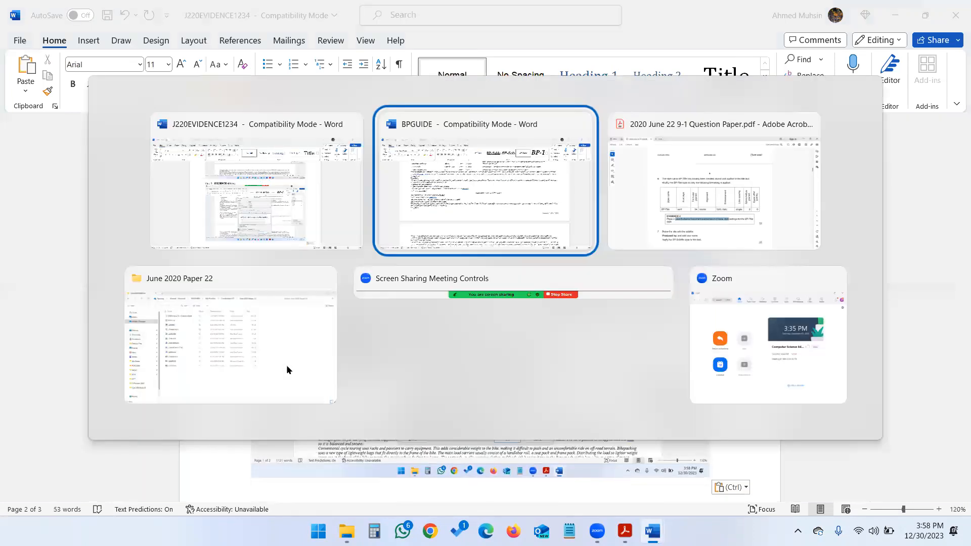
{"action": "scroll", "coordinate": [339, 309], "scroll_direction": "down", "scroll_amount": 5}
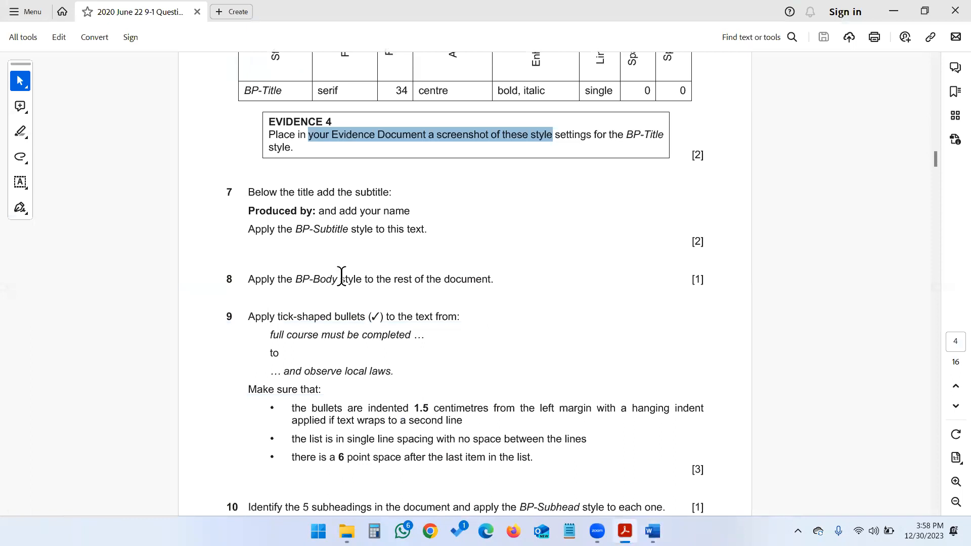
{"action": "left_click_drag", "start_coordinate": [317, 193], "coordinate": [383, 193]}
{"action": "left_click", "coordinate": [313, 212]}
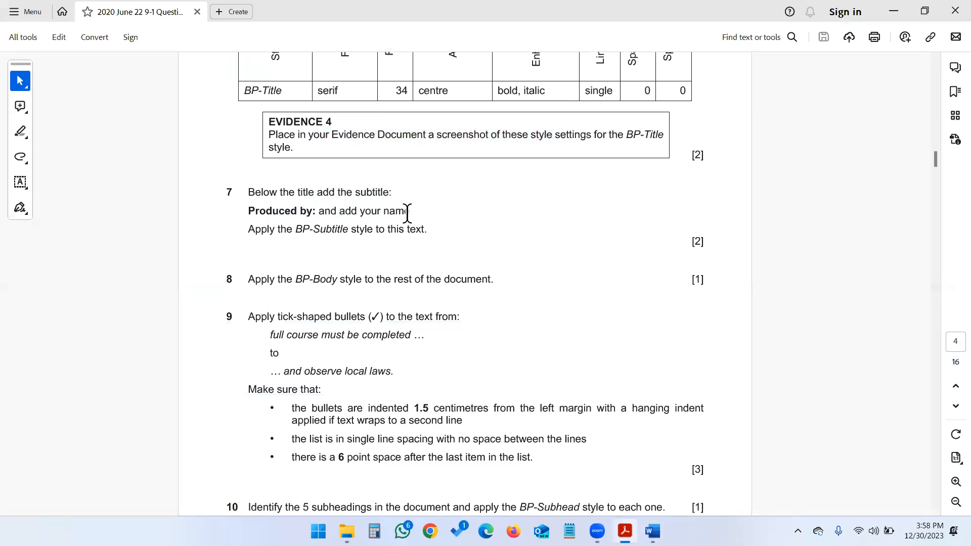
{"action": "left_click", "coordinate": [354, 205]}
{"action": "scroll", "coordinate": [354, 201], "scroll_direction": "up", "scroll_amount": 2}
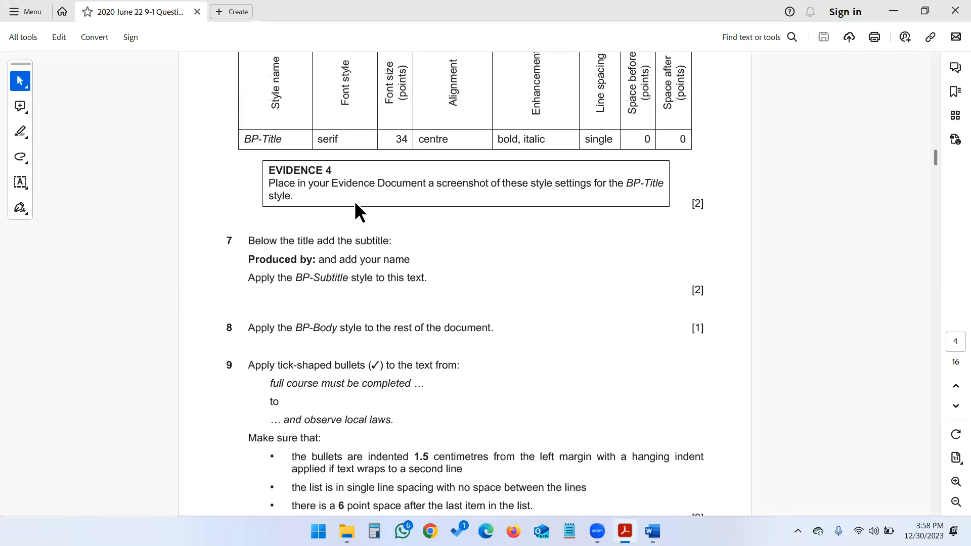
{"action": "double_click", "coordinate": [300, 268]}
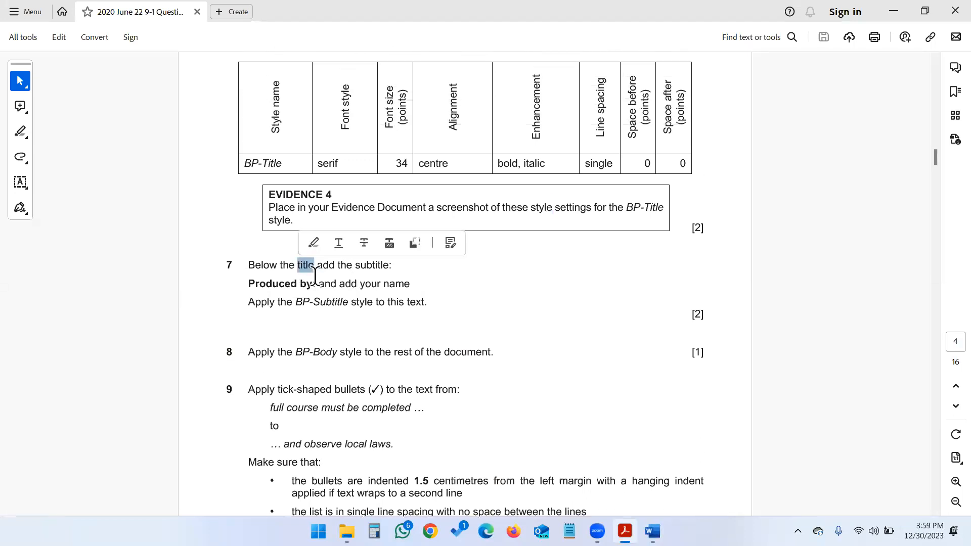
In BPGUIDE, add a line below the Guide To Bikepacking title reading "Produced by:" followed by the candidate's name.
{"action": "key", "text": "alt+Tab"}
{"action": "scroll", "coordinate": [404, 259], "scroll_direction": "down", "scroll_amount": 5}
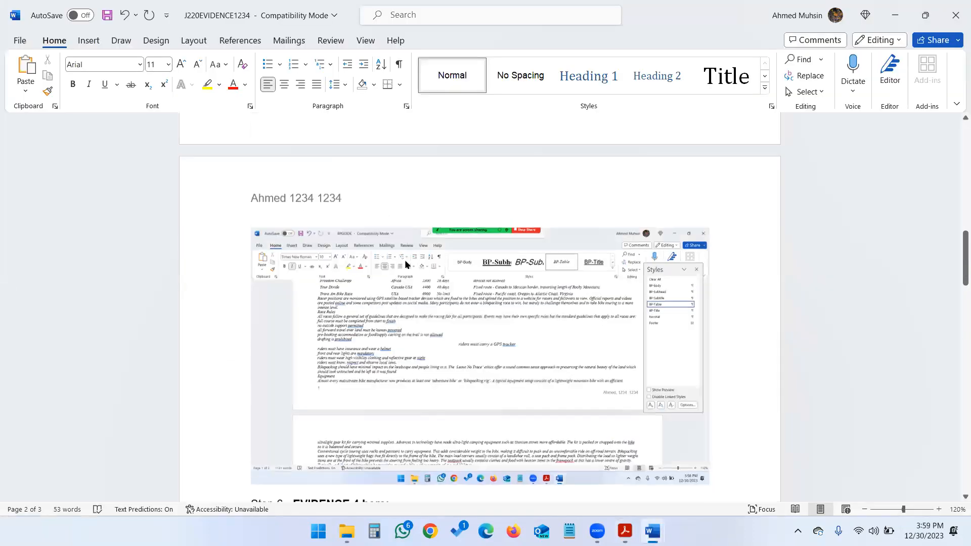
{"action": "key", "text": "alt+Tab"}
{"action": "key", "text": "alt+Tab"}
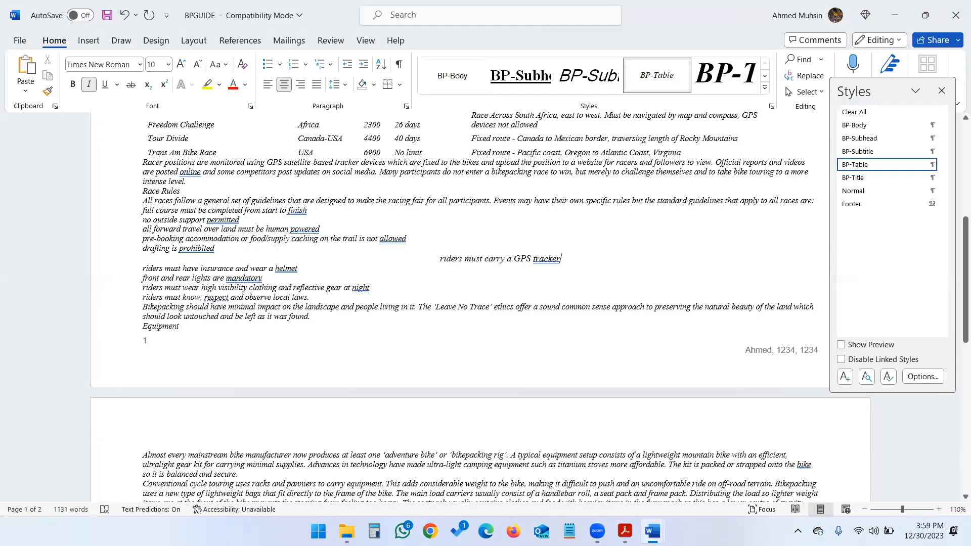
{"action": "key", "text": "ctrl+Home"}
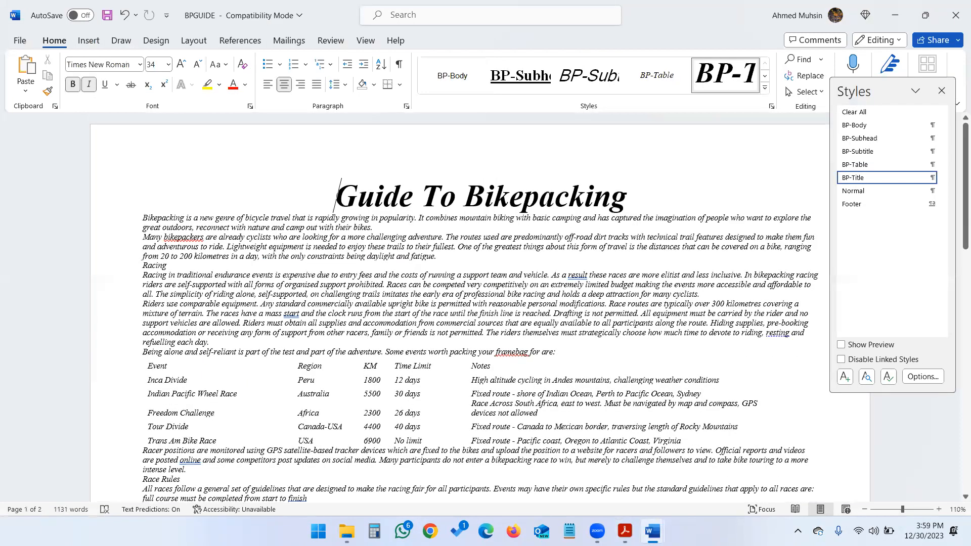
{"action": "key", "text": "End"}
{"action": "key", "text": "Return"}
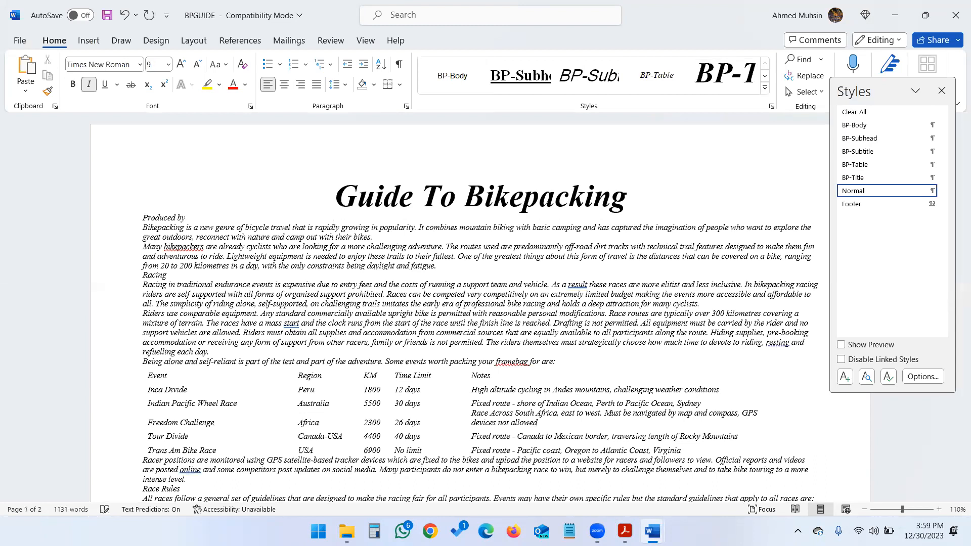
{"action": "type", "text": "Produced by: Ahmed Mu"}
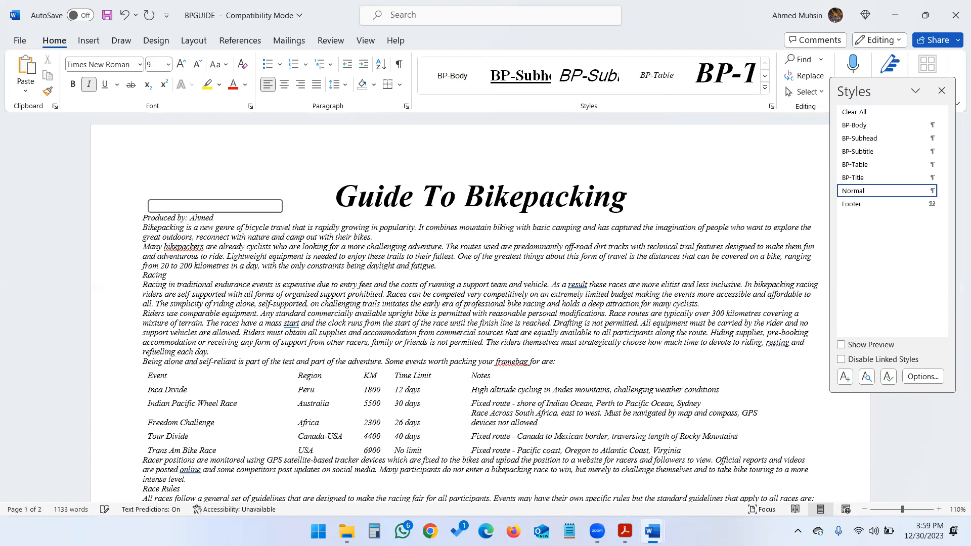
Check the subtitle style named in step 7 and apply BP-Subtitle to the "Produced by:" line in BPGUIDE.
{"action": "key", "text": "alt+Tab"}
{"action": "key", "text": "Tab"}
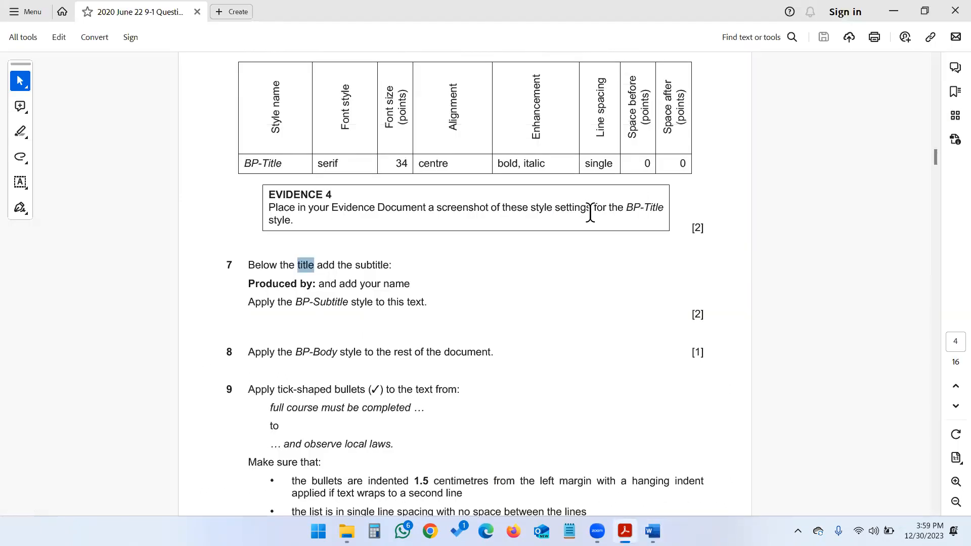
{"action": "left_click", "coordinate": [298, 306]}
{"action": "left_click_drag", "start_coordinate": [297, 306], "coordinate": [350, 310]}
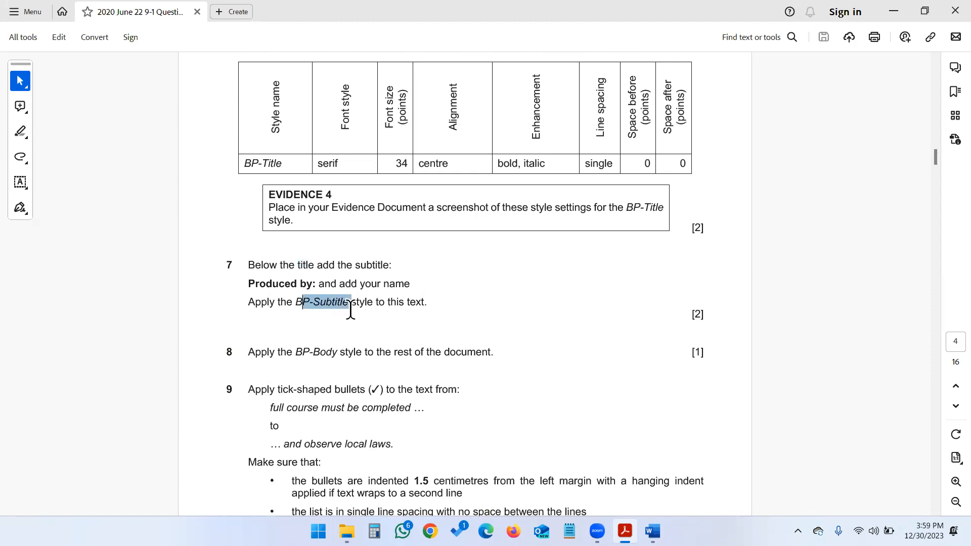
{"action": "key", "text": "alt+Tab"}
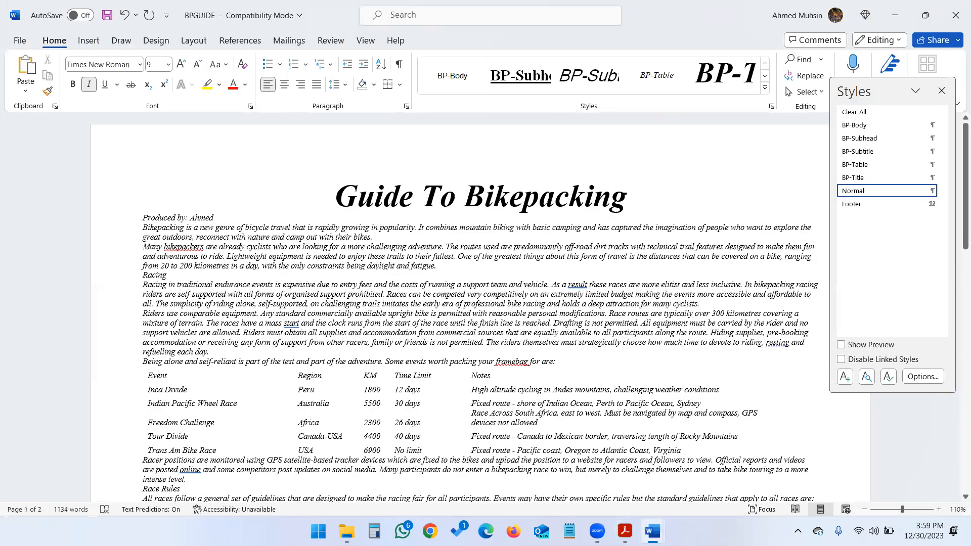
{"action": "left_click_drag", "start_coordinate": [143, 218], "coordinate": [219, 218]}
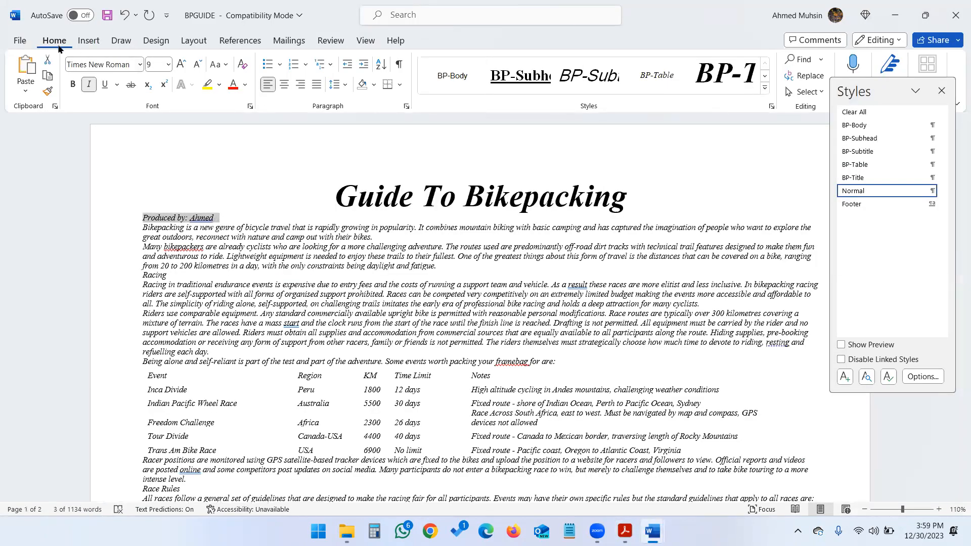
{"action": "left_click", "coordinate": [584, 83]}
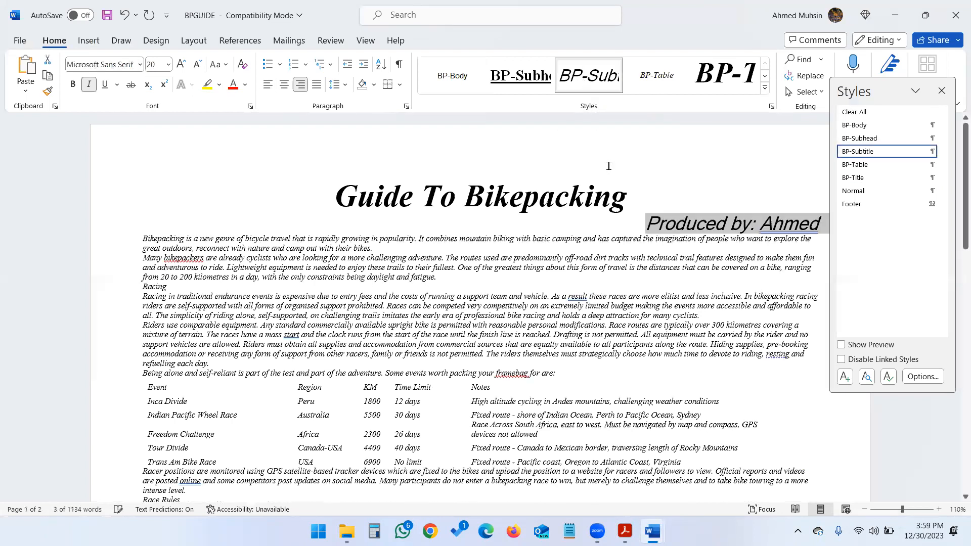
Check step 8 in the question paper and apply the BP-Body style to all BPGUIDE text below the "Produced by:" subtitle.
{"action": "key", "text": "alt+Tab"}
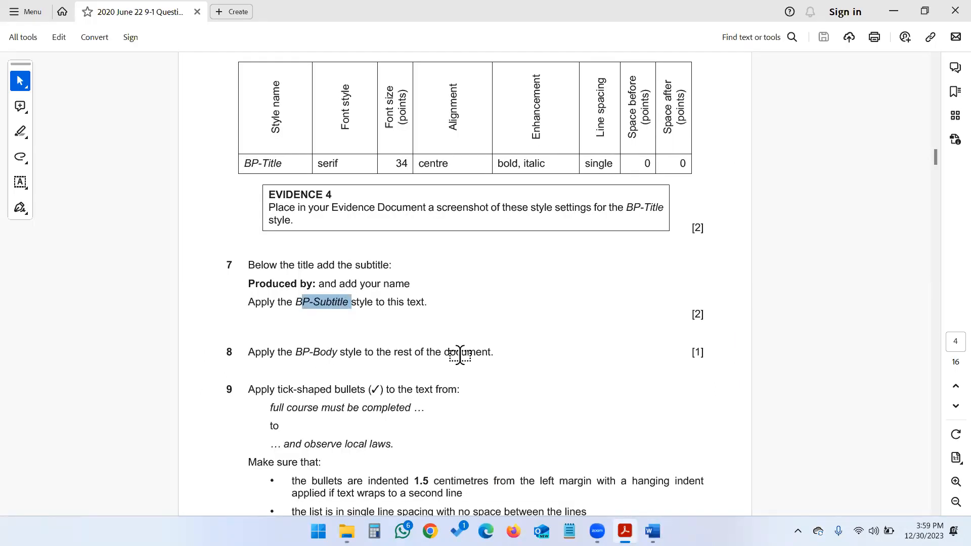
{"action": "key", "text": "alt+Tab"}
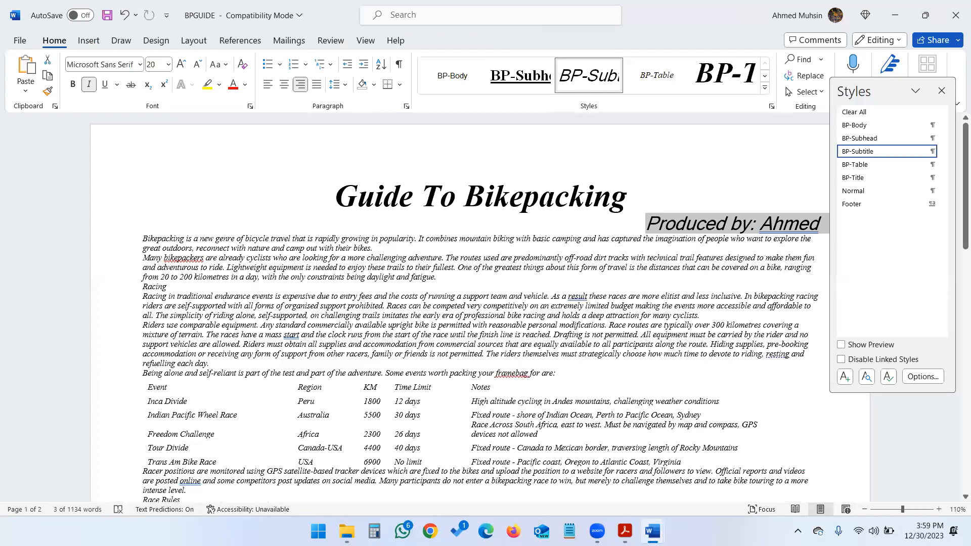
{"action": "left_click", "coordinate": [941, 91]}
{"action": "scroll", "coordinate": [480, 303], "scroll_direction": "down", "scroll_amount": 2}
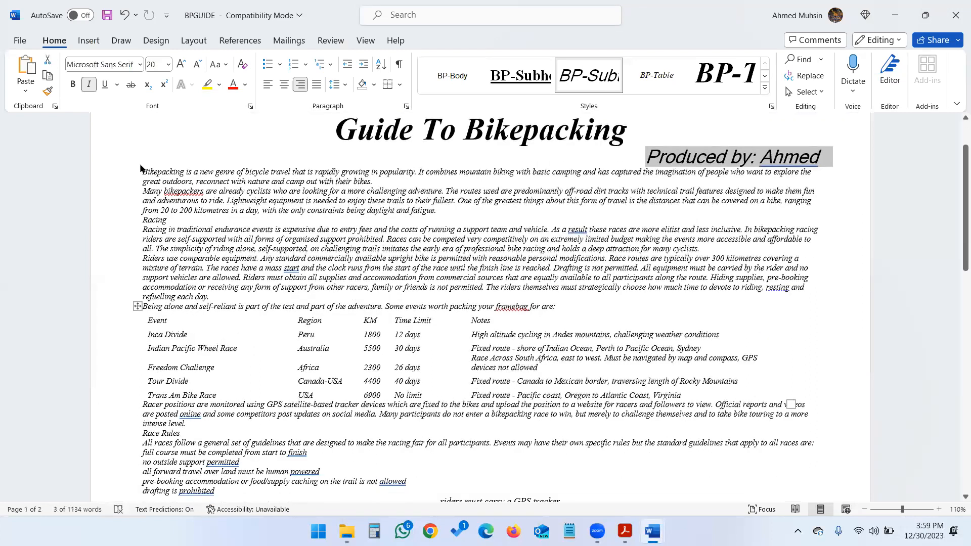
{"action": "key", "text": "ctrl+a"}
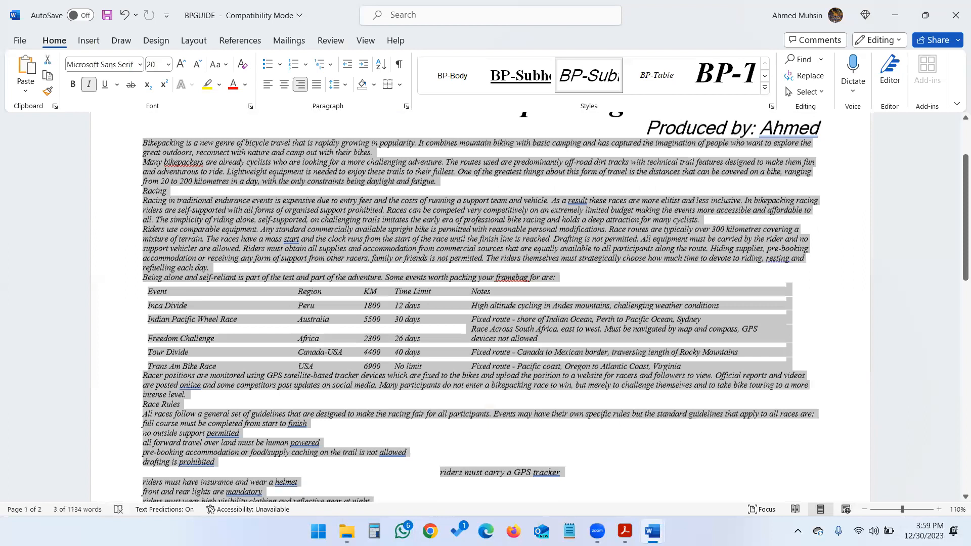
{"action": "left_click_drag", "start_coordinate": [142, 143], "coordinate": [806, 325]}
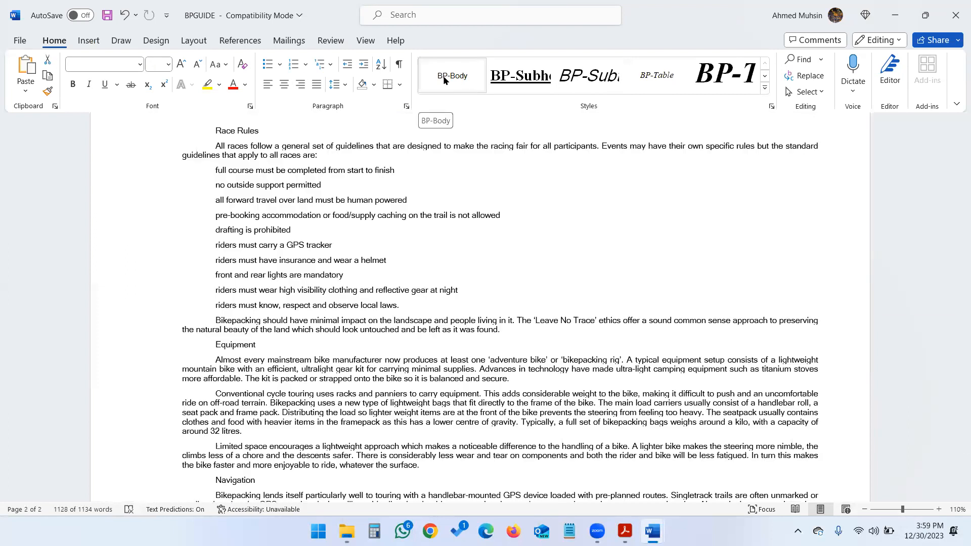
{"action": "left_click", "coordinate": [444, 80]}
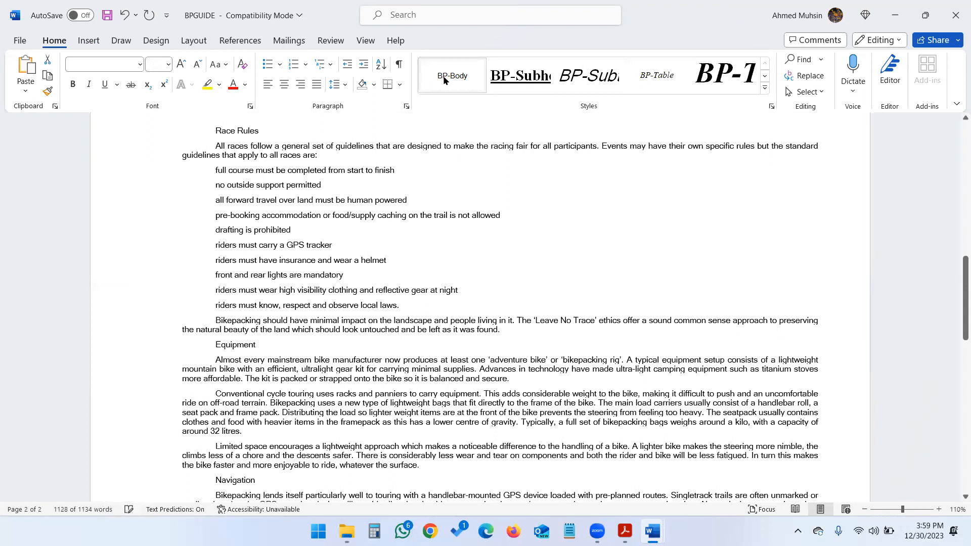
Following task 9 in the Acrobat question paper, apply tick-shaped bullets in Word to the race rules from "full course must be completed" to "observe local laws".
{"action": "left_click", "coordinate": [546, 271]}
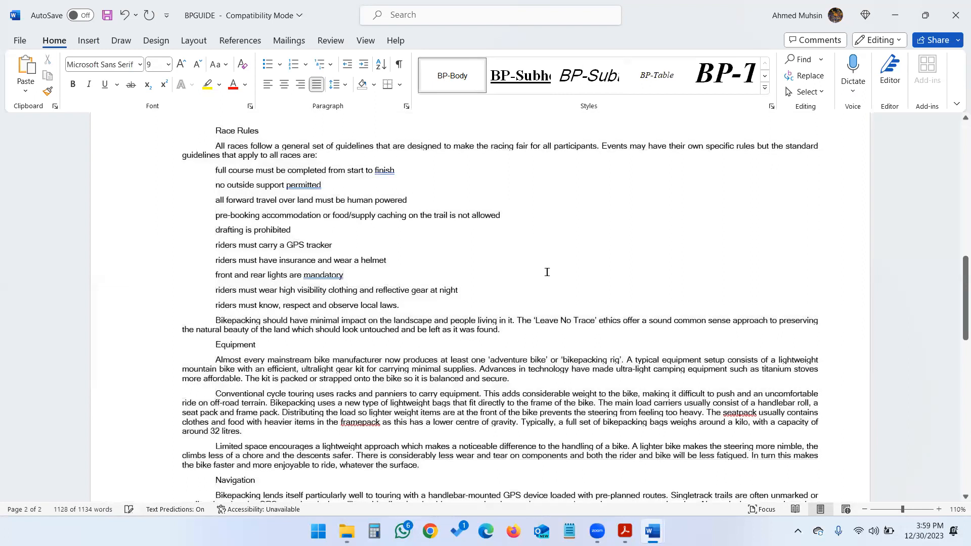
{"action": "scroll", "coordinate": [547, 272], "scroll_direction": "up", "scroll_amount": 5}
{"action": "scroll", "coordinate": [546, 272], "scroll_direction": "up", "scroll_amount": 5}
{"action": "key", "text": "alt+Tab"}
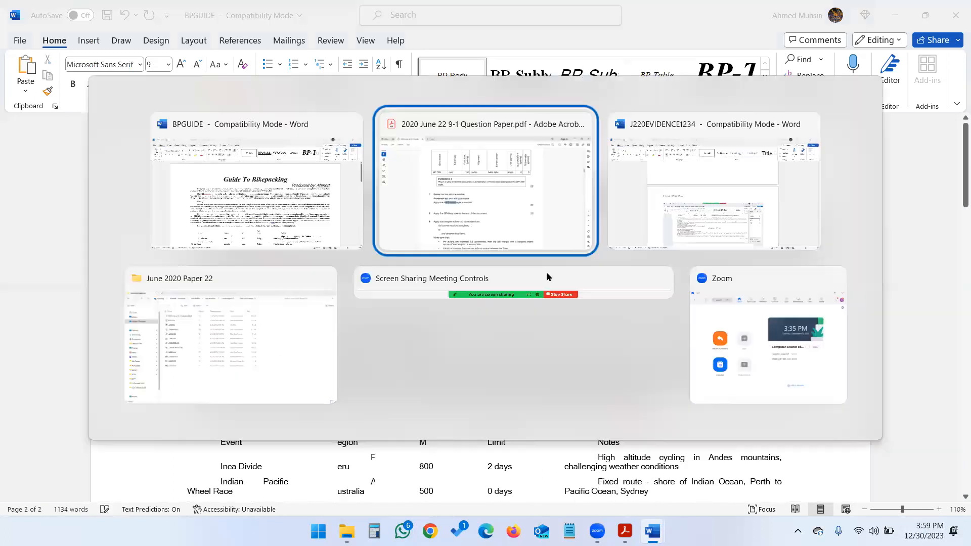
{"action": "scroll", "coordinate": [324, 339], "scroll_direction": "down", "scroll_amount": 2}
{"action": "scroll", "coordinate": [314, 347], "scroll_direction": "down", "scroll_amount": 1}
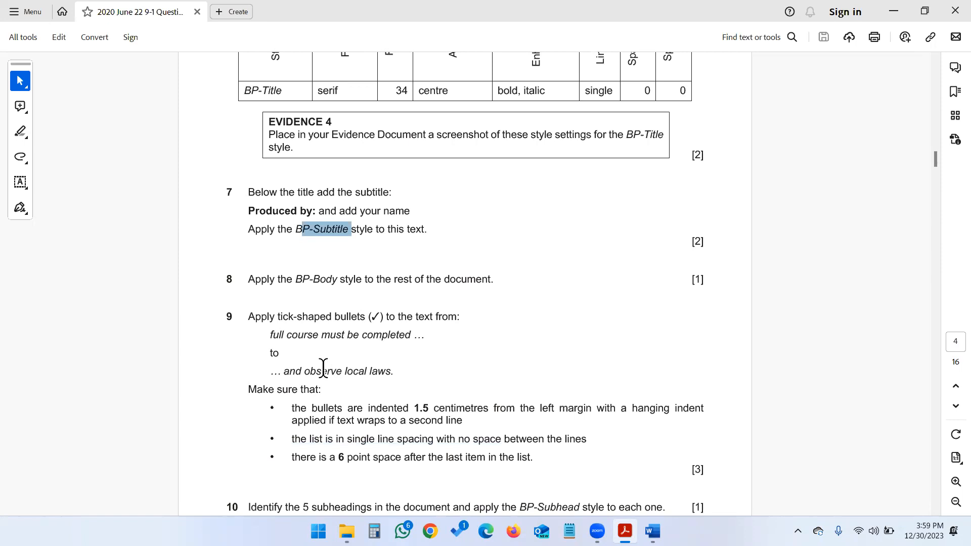
{"action": "key", "text": "alt+Tab"}
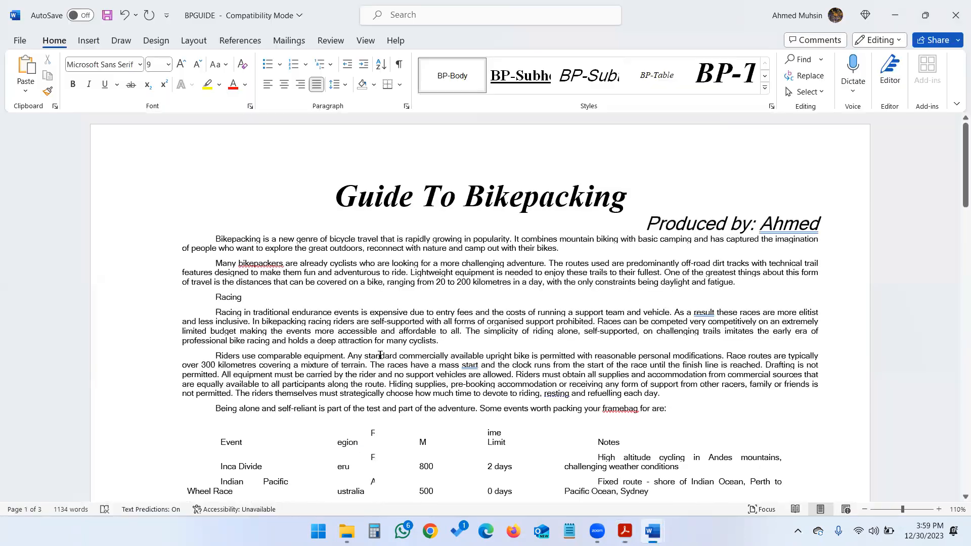
{"action": "scroll", "coordinate": [378, 330], "scroll_direction": "down", "scroll_amount": 10}
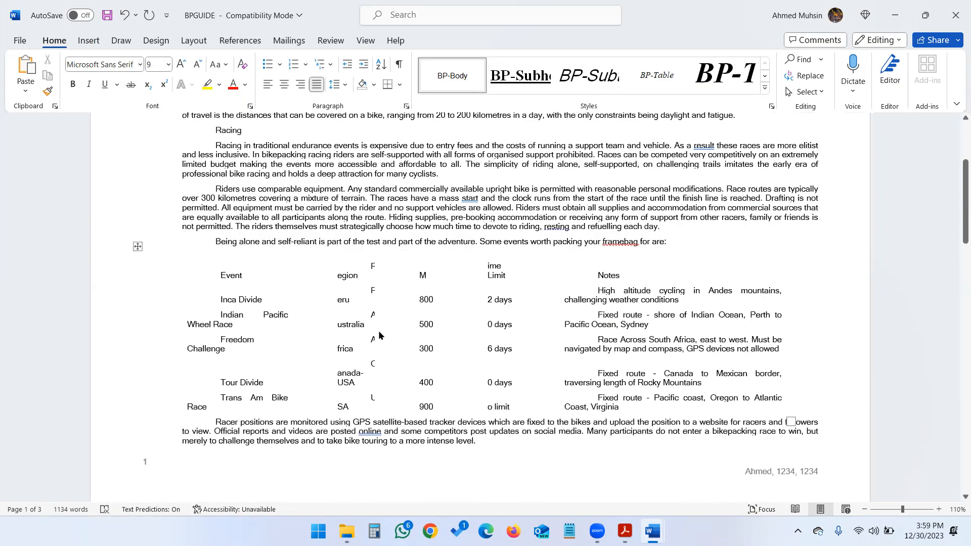
{"action": "left_click", "coordinate": [213, 383]}
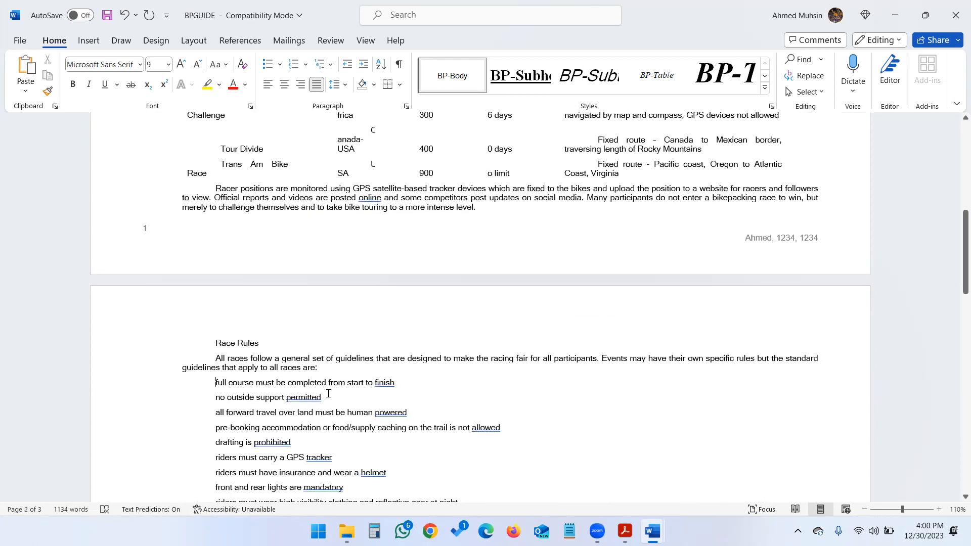
{"action": "scroll", "coordinate": [328, 391], "scroll_direction": "down", "scroll_amount": 3}
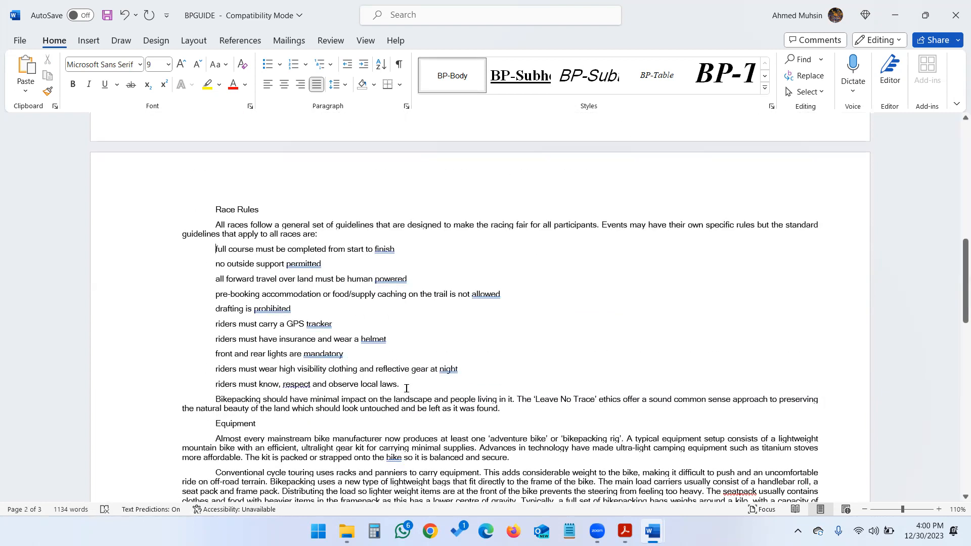
{"action": "left_click", "coordinate": [407, 383], "text": "shift"}
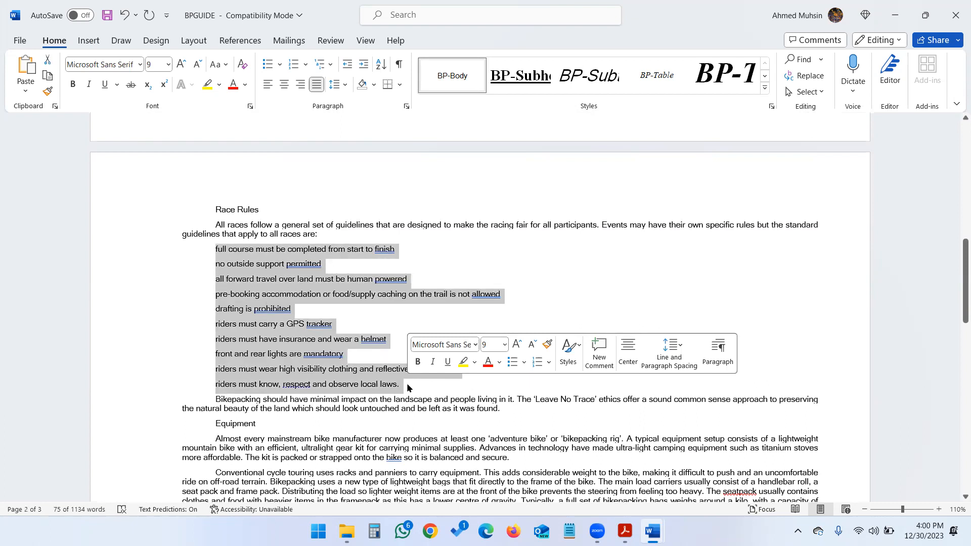
{"action": "left_click", "coordinate": [280, 65]}
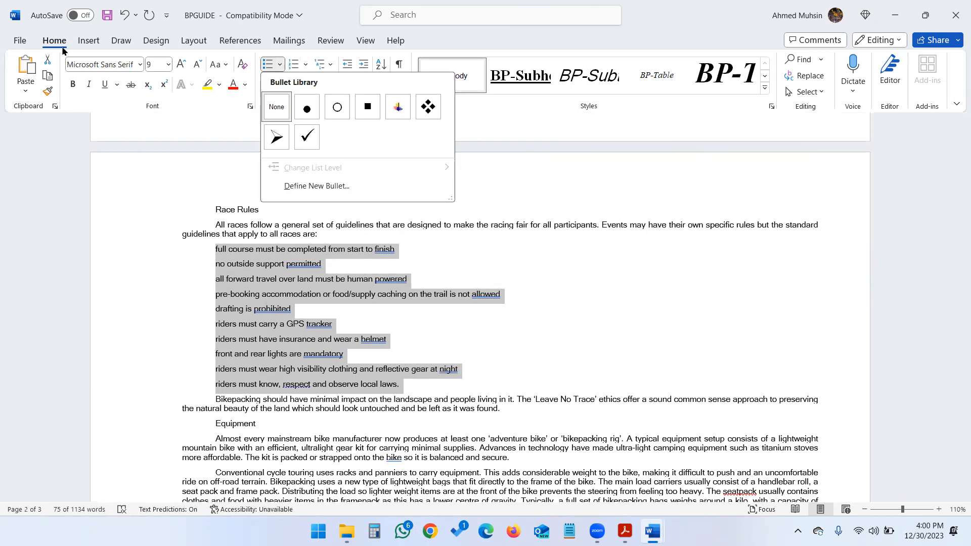
{"action": "left_click", "coordinate": [301, 141]}
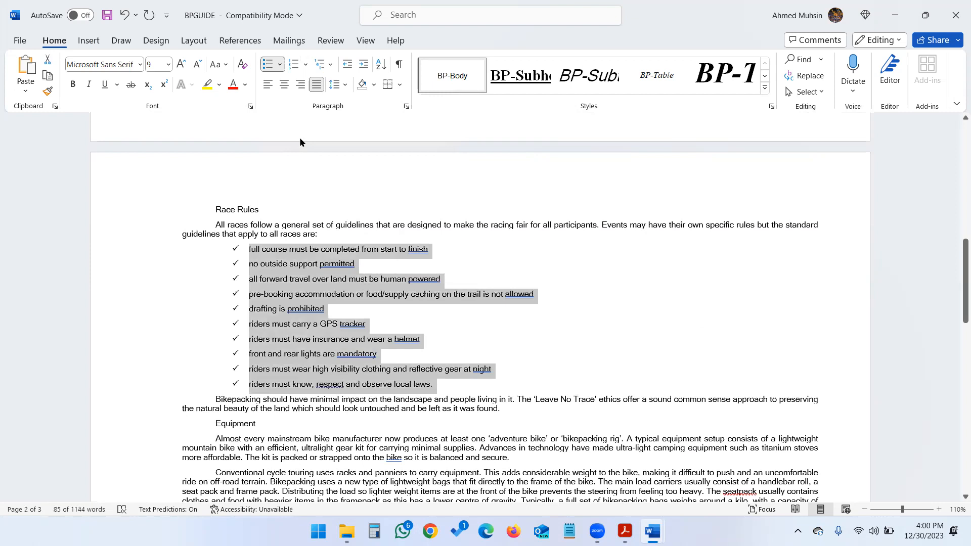
Set the tick-bulleted list's left indent to 1.5 cm and check the hanging indent requirement in the question paper.
{"action": "key", "text": "alt+Tab"}
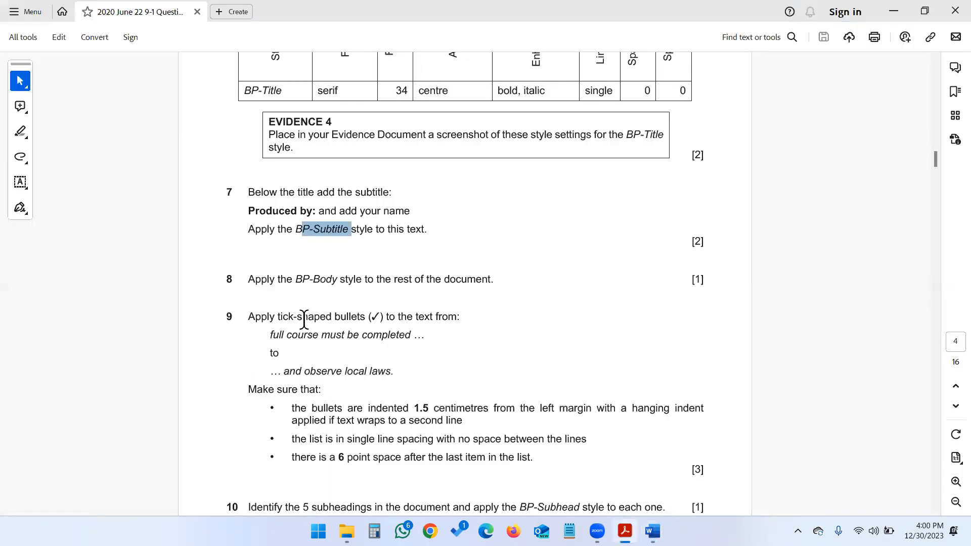
{"action": "scroll", "coordinate": [303, 320], "scroll_direction": "down", "scroll_amount": 2}
{"action": "left_click", "coordinate": [290, 317]}
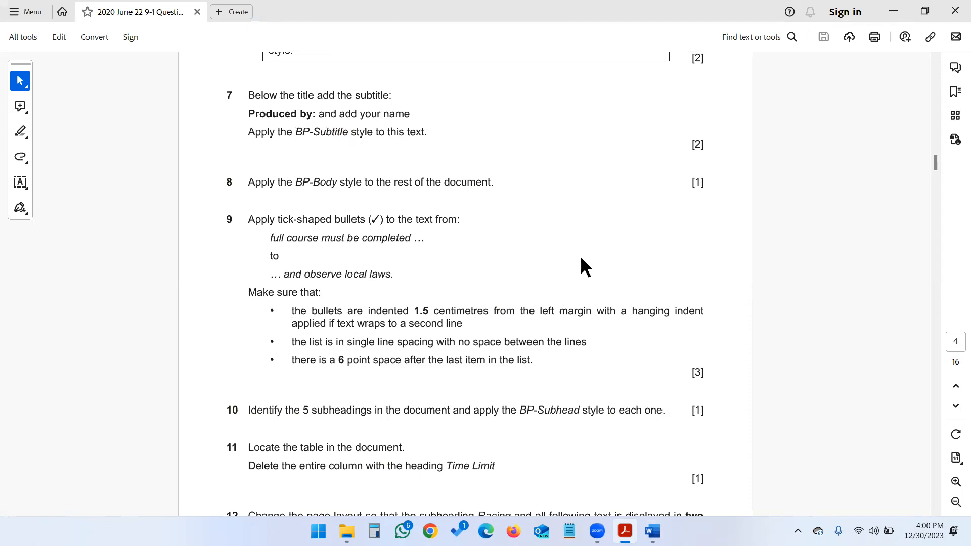
{"action": "key", "text": "alt+Tab"}
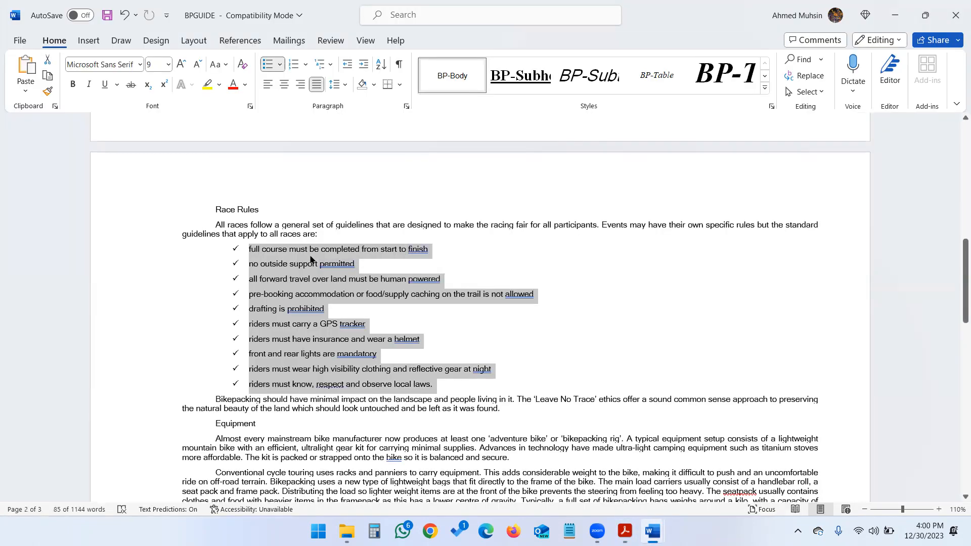
{"action": "left_click", "coordinate": [300, 272]}
{"action": "left_click_drag", "start_coordinate": [248, 249], "coordinate": [434, 386]}
{"action": "left_click", "coordinate": [406, 107]}
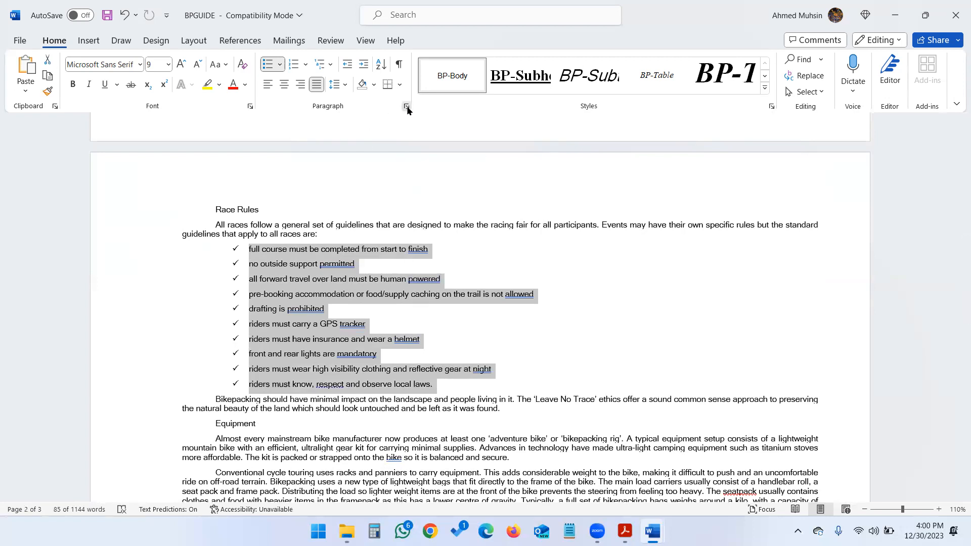
{"action": "left_click_drag", "start_coordinate": [517, 83], "coordinate": [674, 115]}
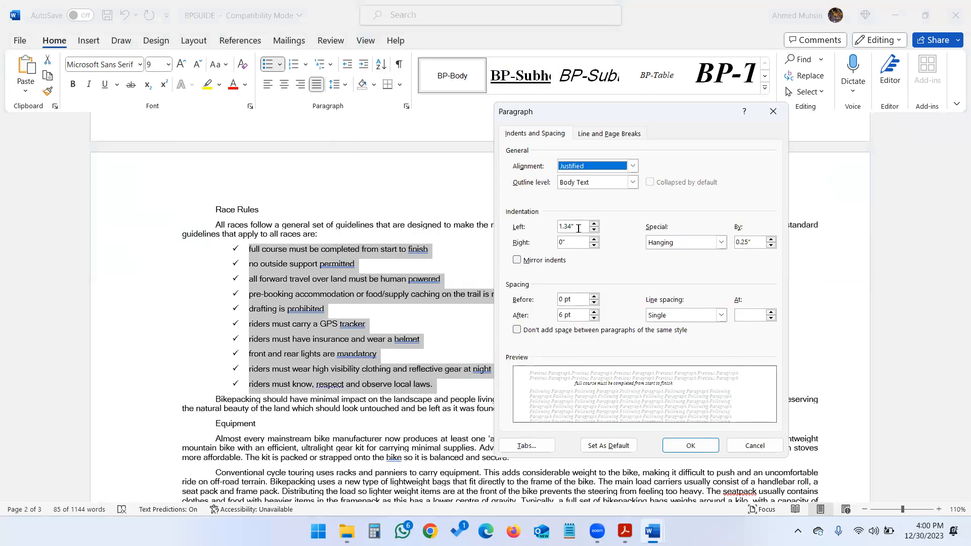
{"action": "left_click_drag", "start_coordinate": [579, 228], "coordinate": [537, 232]}
{"action": "type", "text": "1.5cm"}
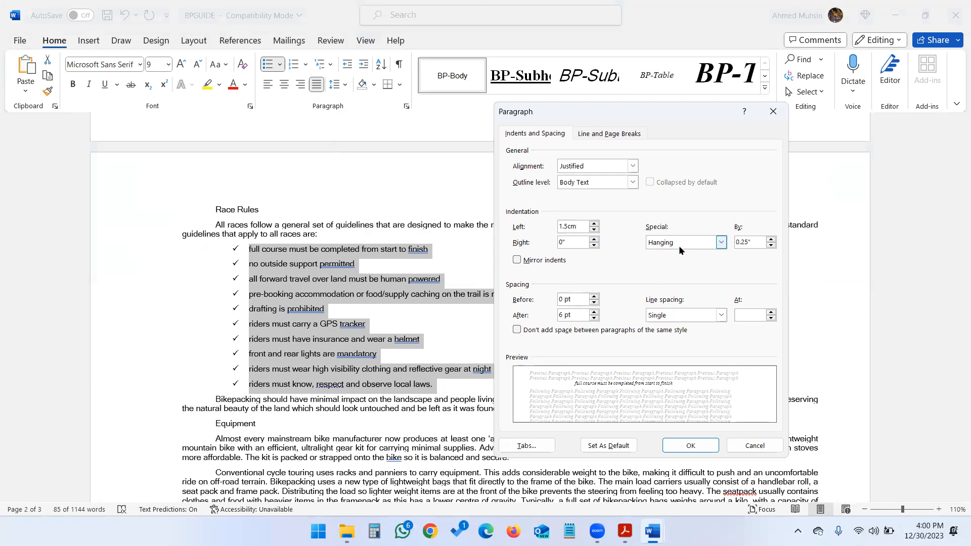
{"action": "key", "text": "alt+Tab"}
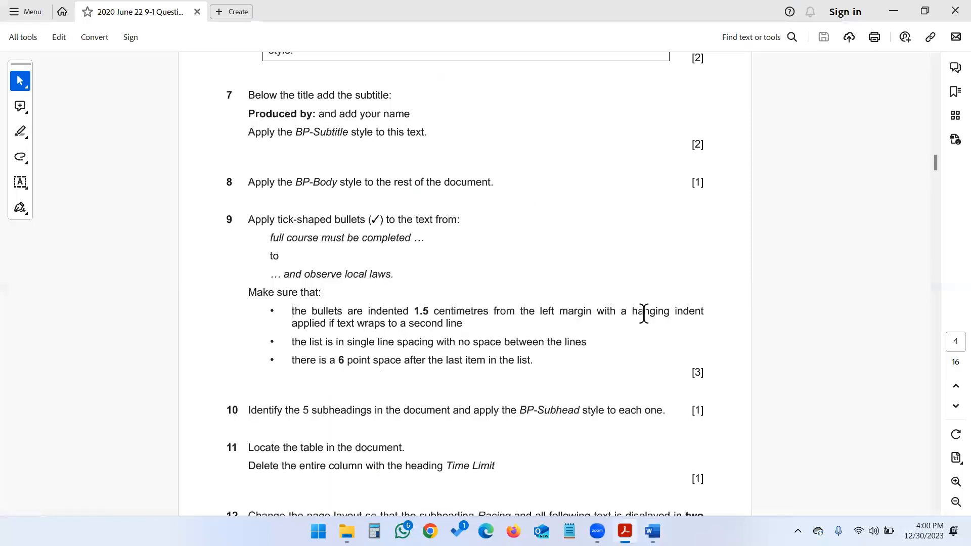
{"action": "left_click_drag", "start_coordinate": [633, 317], "coordinate": [686, 324]}
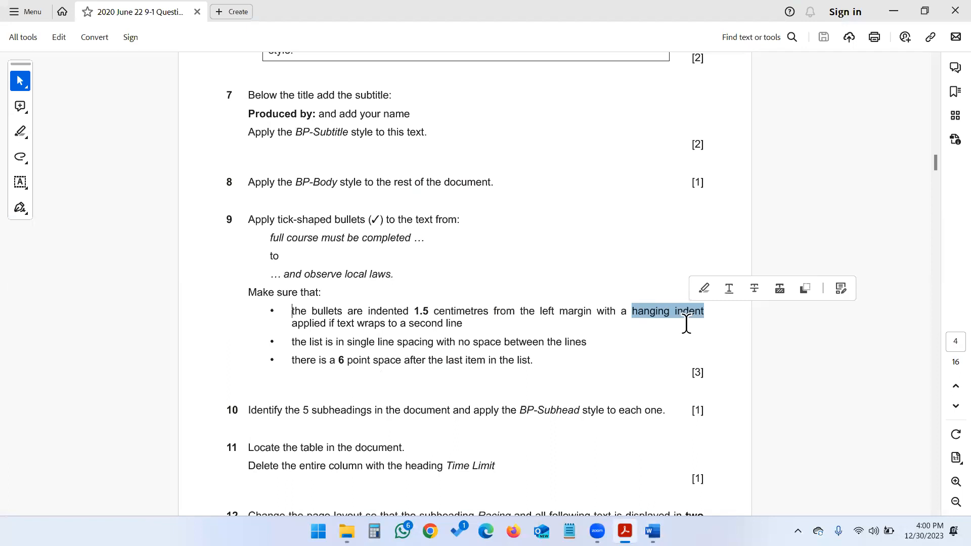
{"action": "key", "text": "alt+Tab"}
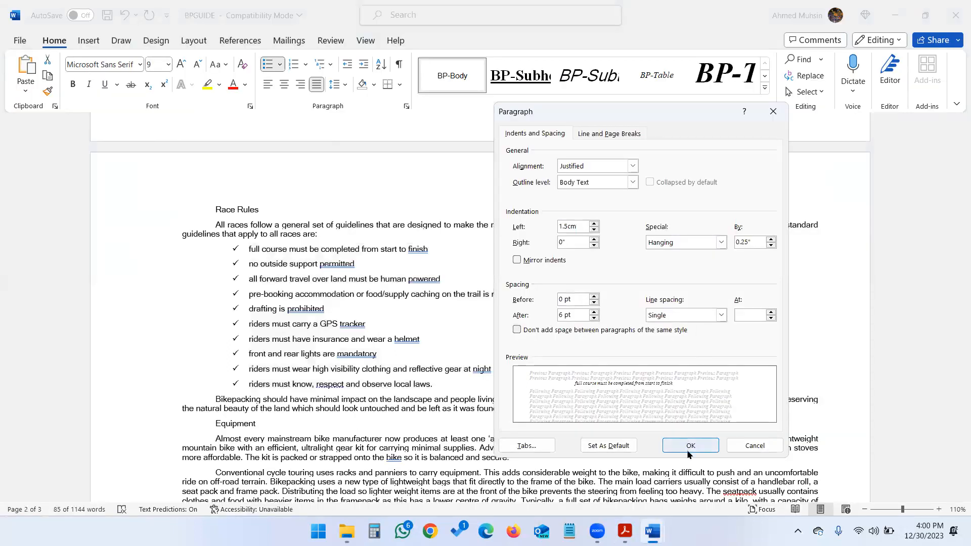
Check the question paper's line spacing requirement, set the list's spacing after to 0 pt, and apply the paragraph settings.
{"action": "key", "text": "alt+Tab"}
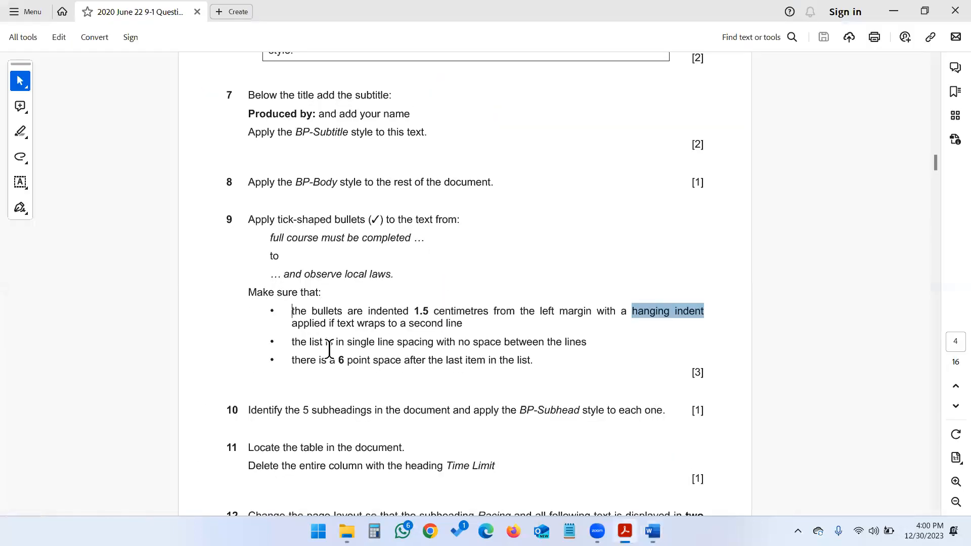
{"action": "left_click_drag", "start_coordinate": [311, 343], "coordinate": [587, 343]}
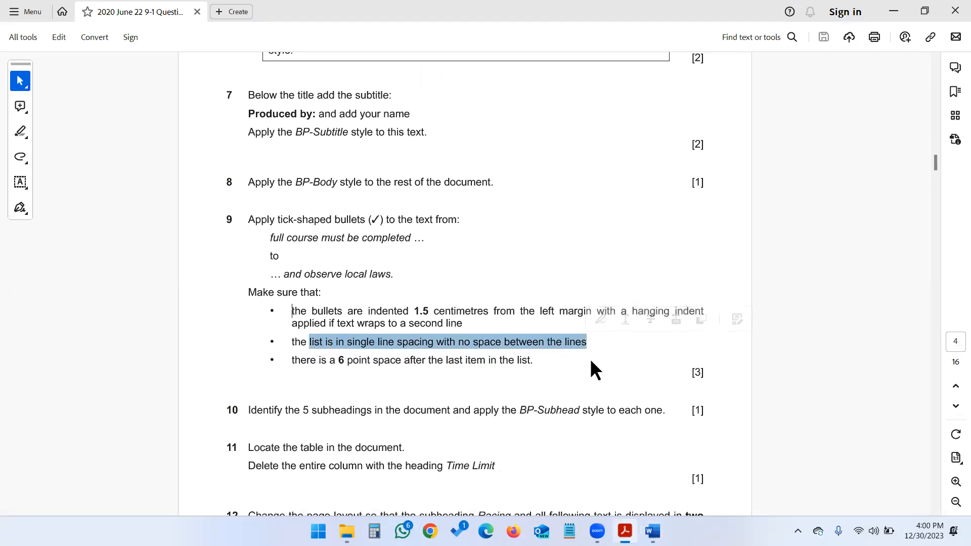
{"action": "key", "text": "alt+Tab"}
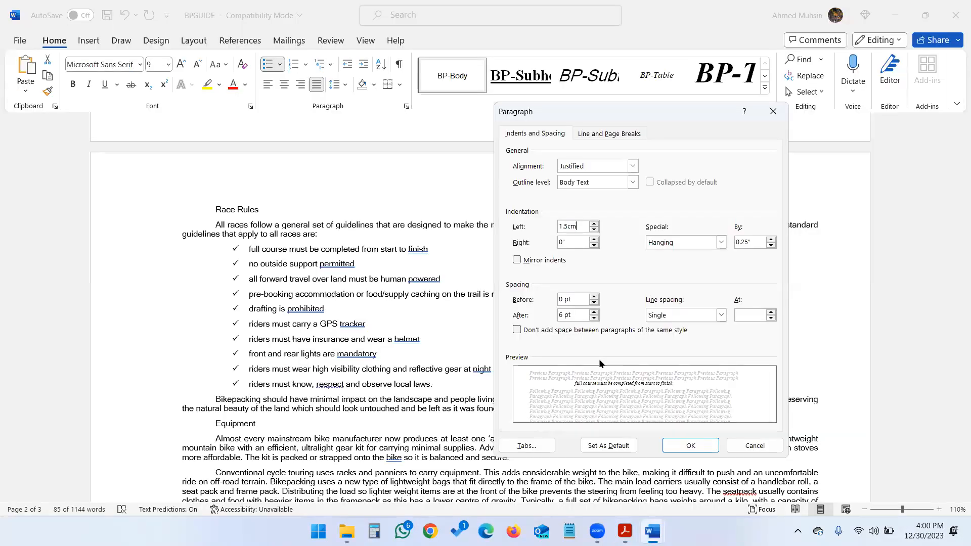
{"action": "left_click", "coordinate": [577, 316]}
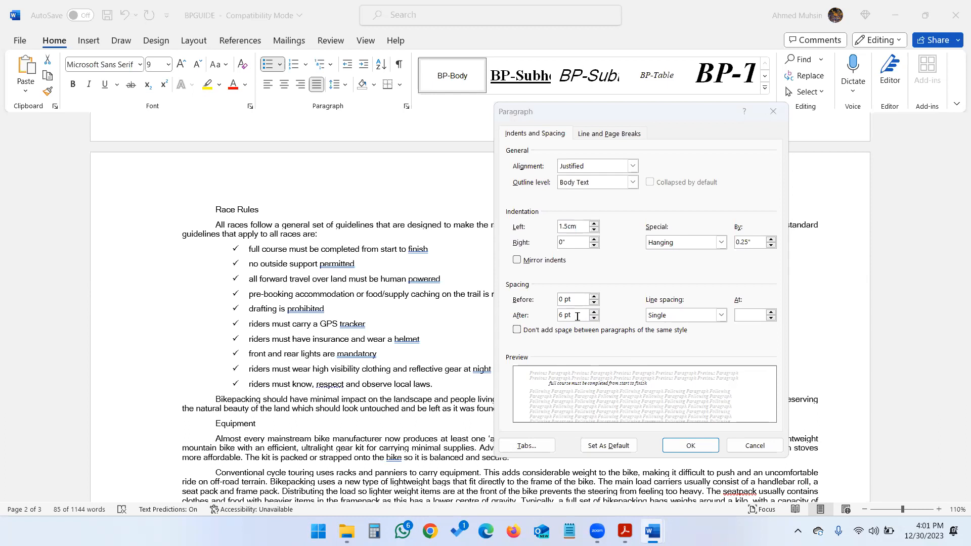
{"action": "key", "text": "alt+Tab"}
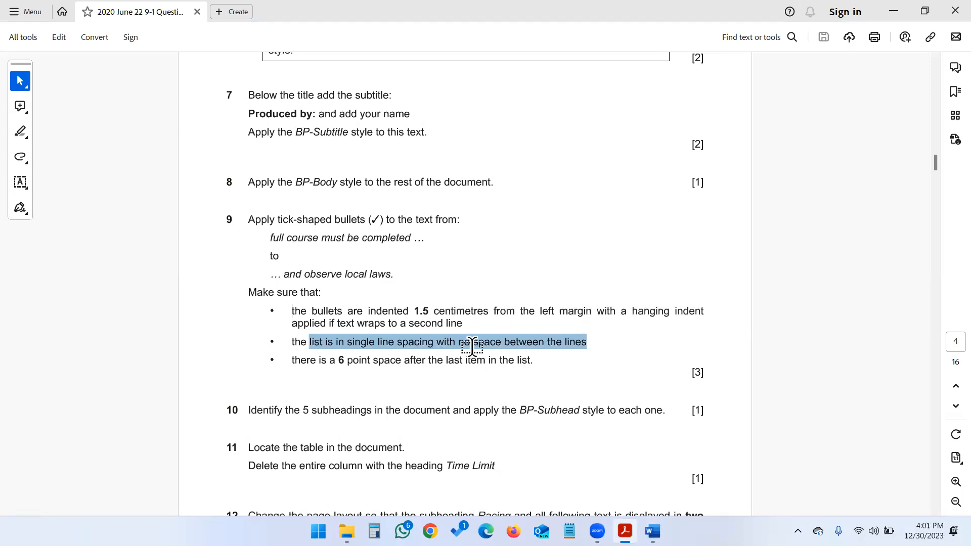
{"action": "key", "text": "alt+Tab"}
{"action": "left_click", "coordinate": [594, 319]}
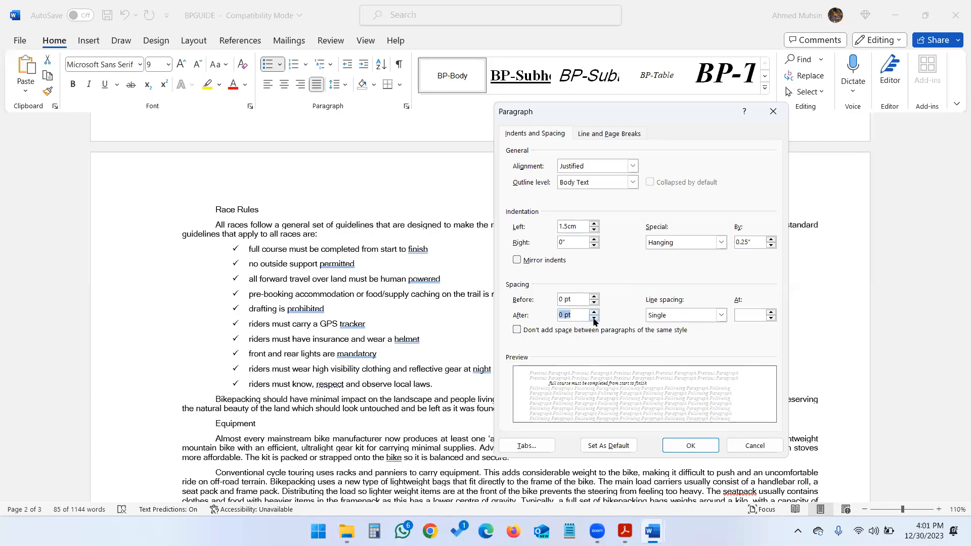
{"action": "left_click", "coordinate": [677, 447]}
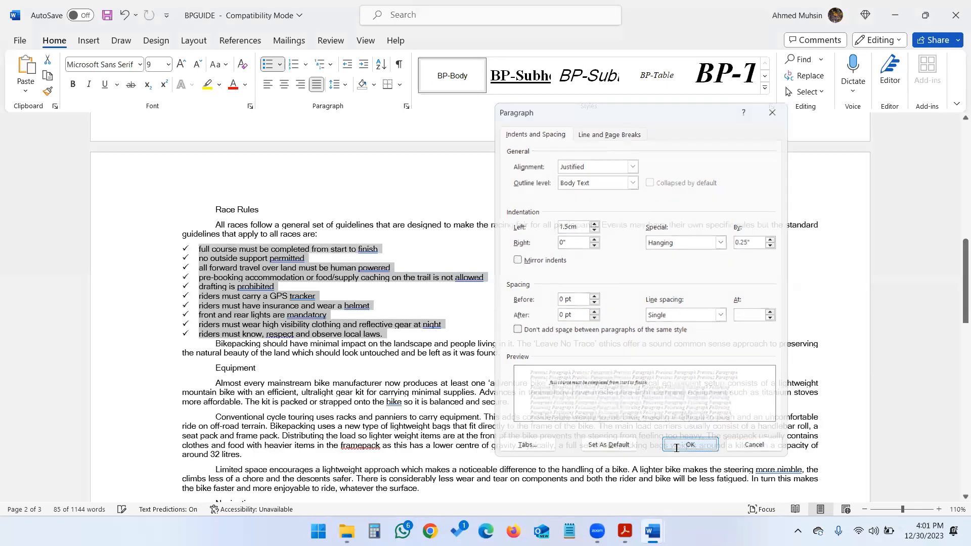
Check the question paper's last-item spacing requirement and set the spacing after "riders must know, respect and observe local laws" to 6 pt.
{"action": "key", "text": "alt+Tab"}
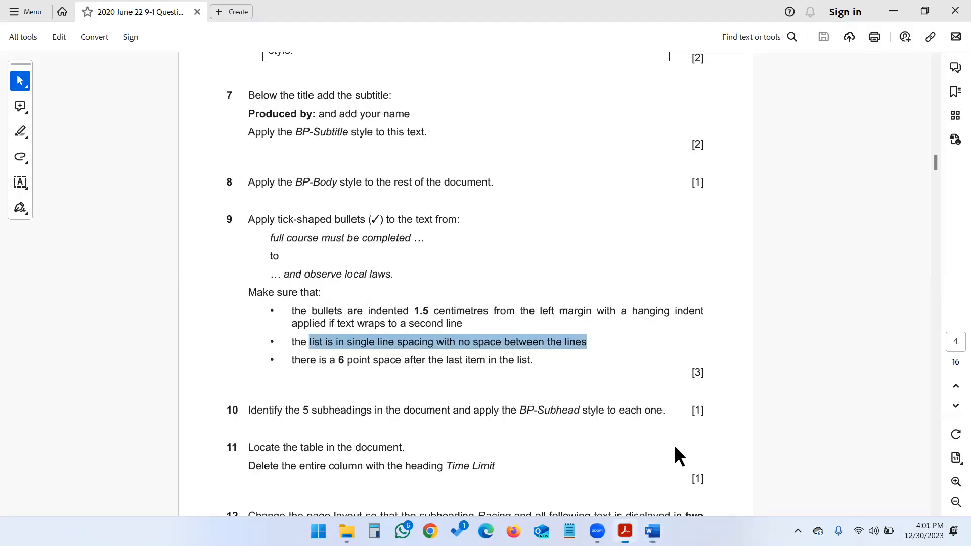
{"action": "left_click_drag", "start_coordinate": [292, 362], "coordinate": [529, 368]}
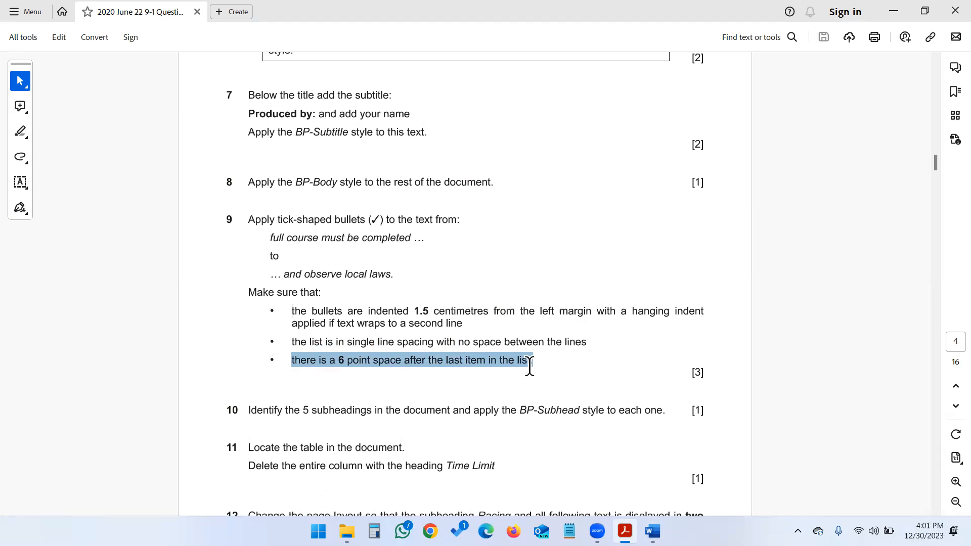
{"action": "left_click_drag", "start_coordinate": [529, 368], "coordinate": [380, 333]}
{"action": "key", "text": "alt+Tab"}
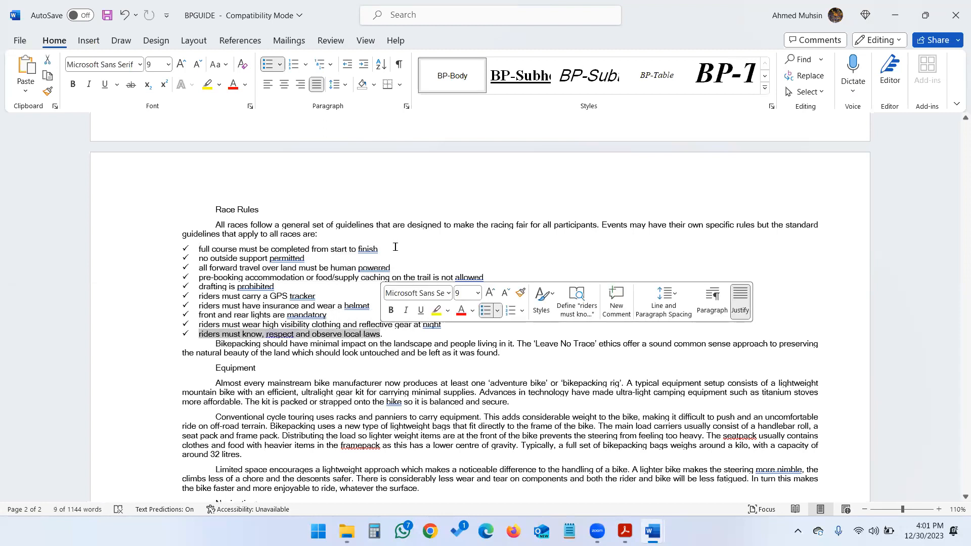
{"action": "left_click", "coordinate": [406, 106]}
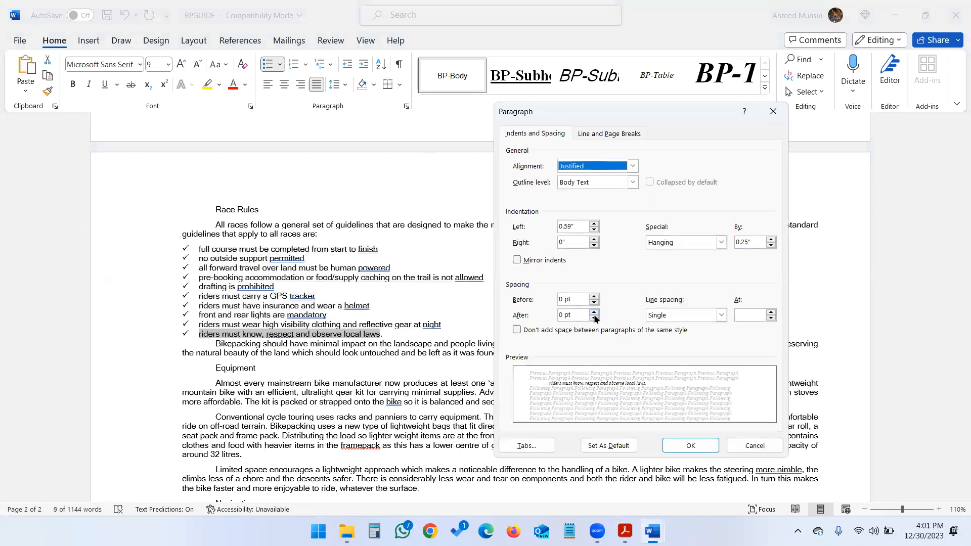
{"action": "left_click", "coordinate": [594, 313]}
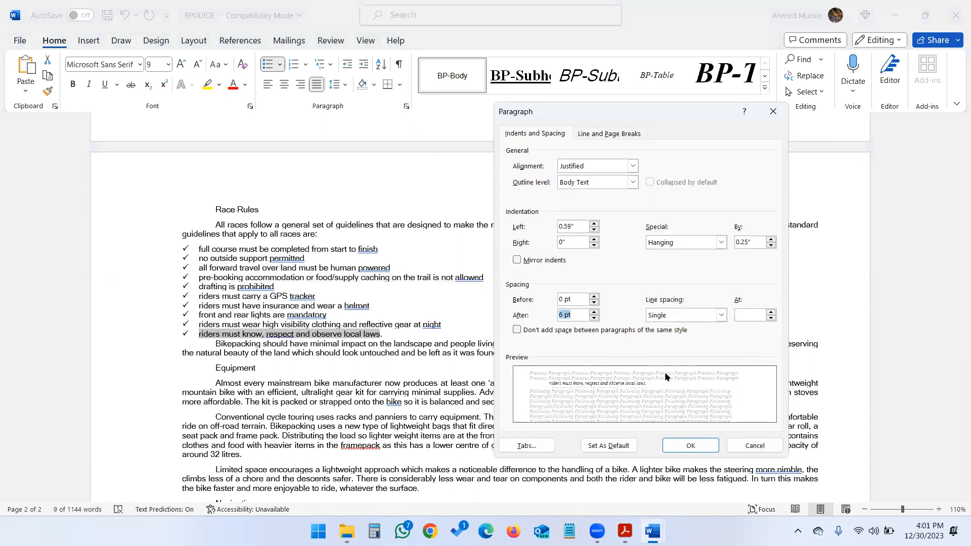
{"action": "left_click", "coordinate": [674, 444]}
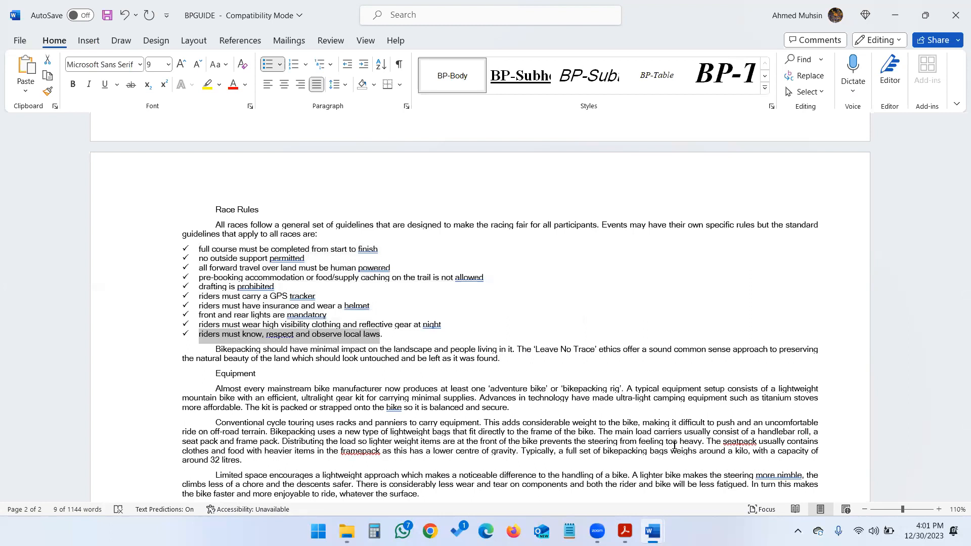
Check task 10 in the Acrobat question paper, and apply the BP-Subtitle style to the Racing and Race Rules subheadings in Word.
{"action": "key", "text": "alt+Tab"}
{"action": "scroll", "coordinate": [367, 326], "scroll_direction": "down", "scroll_amount": 3}
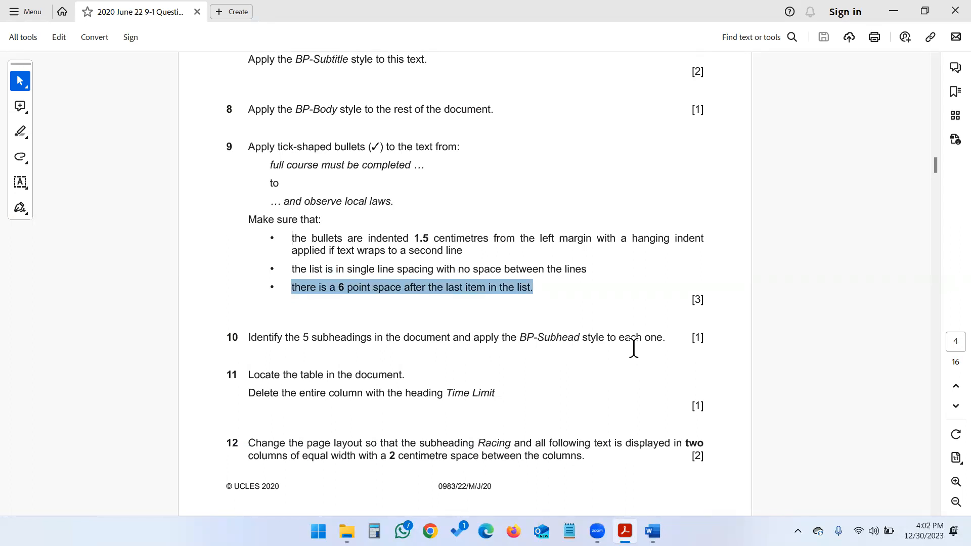
{"action": "key", "text": "alt+Tab"}
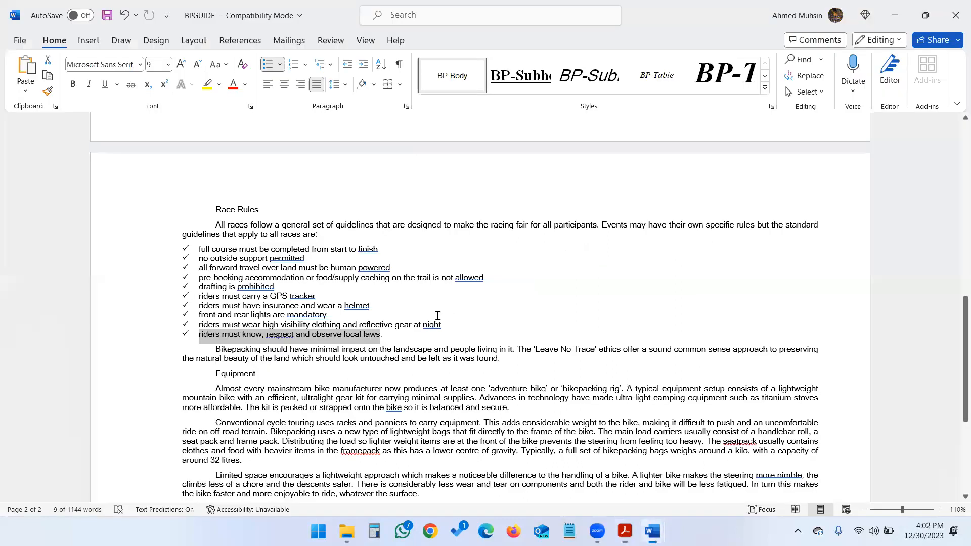
{"action": "scroll", "coordinate": [438, 315], "scroll_direction": "up", "scroll_amount": 15}
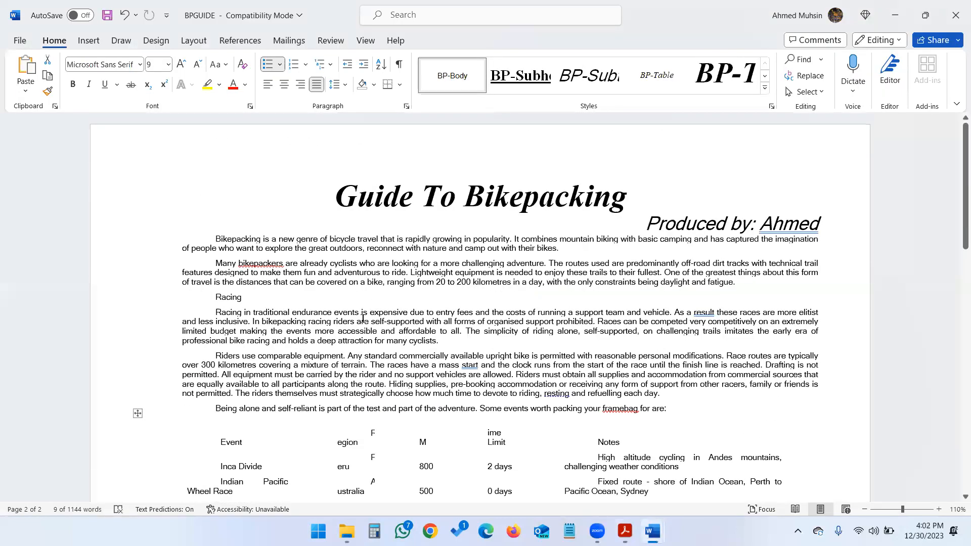
{"action": "left_click_drag", "start_coordinate": [208, 293], "coordinate": [246, 304]}
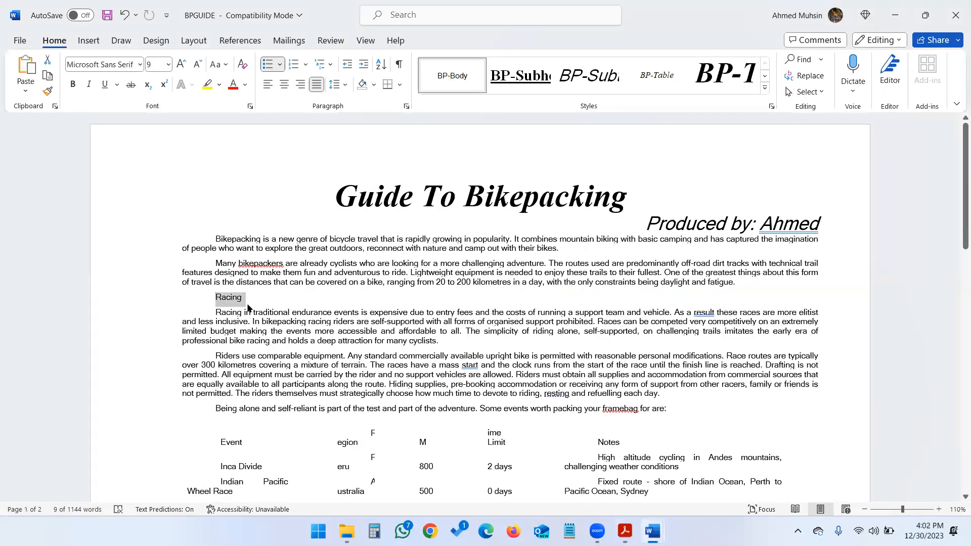
{"action": "left_click", "coordinate": [590, 81]}
{"action": "scroll", "coordinate": [518, 265], "scroll_direction": "down", "scroll_amount": 5}
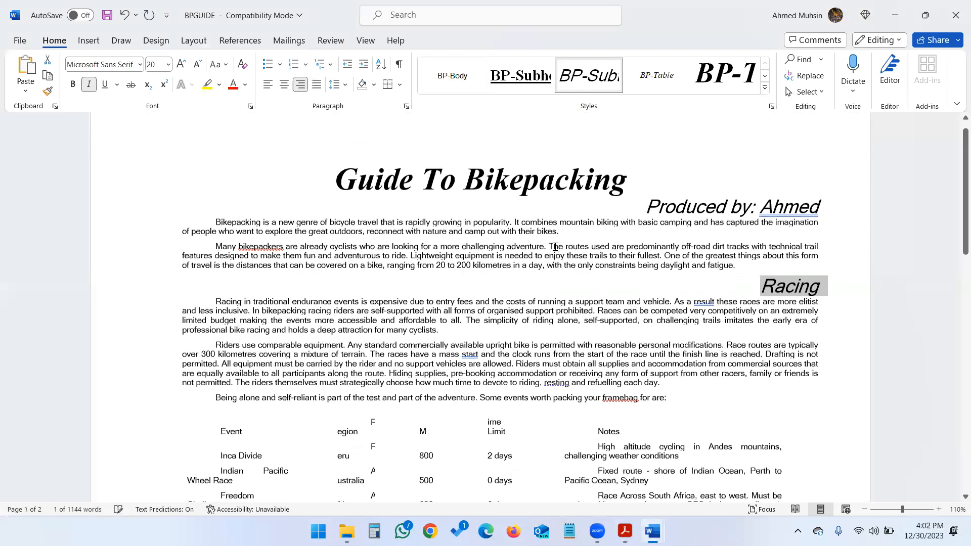
{"action": "scroll", "coordinate": [517, 265], "scroll_direction": "down", "scroll_amount": 7}
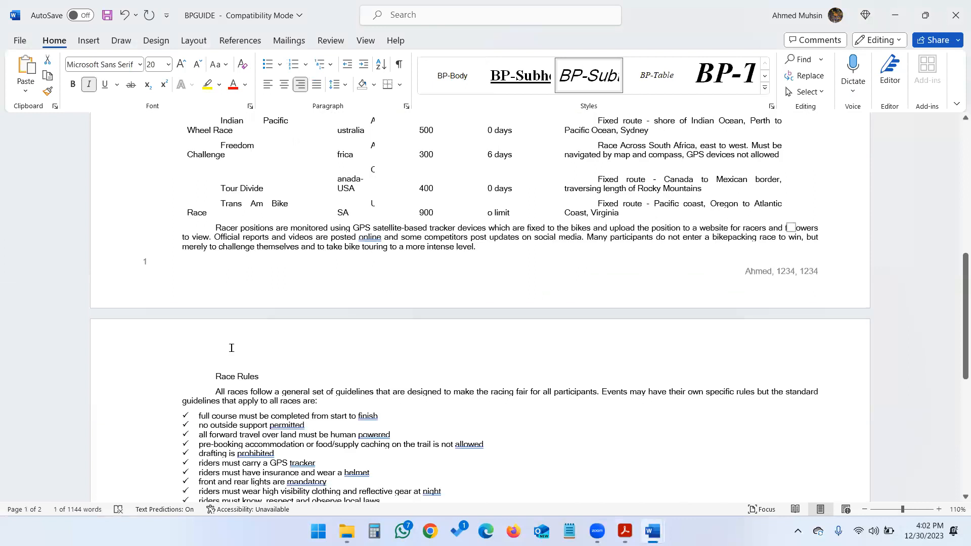
{"action": "left_click_drag", "start_coordinate": [216, 344], "coordinate": [261, 346]}
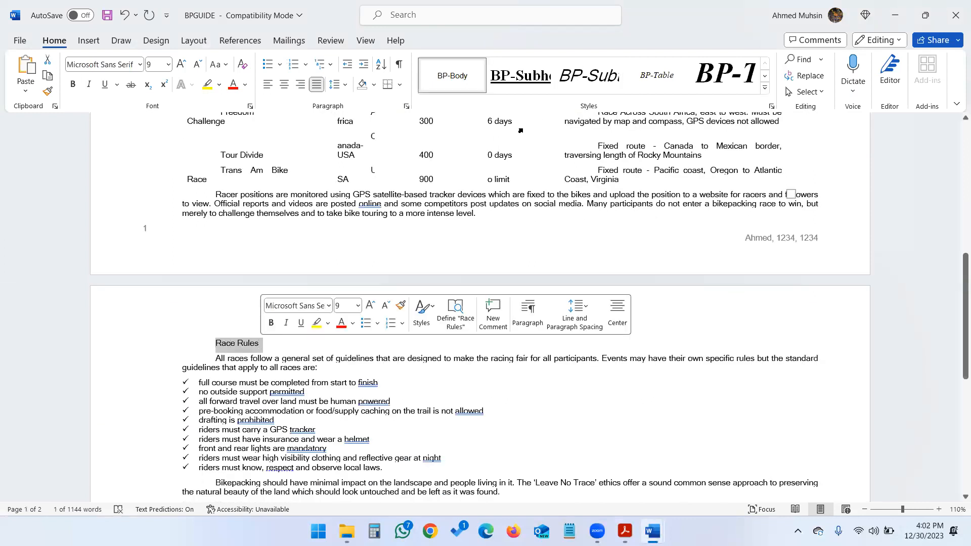
{"action": "left_click", "coordinate": [599, 83]}
Apply the BP-Subtitle style to the Equipment, Navigation and Camping subheadings.
{"action": "scroll", "coordinate": [462, 235], "scroll_direction": "down", "scroll_amount": 6}
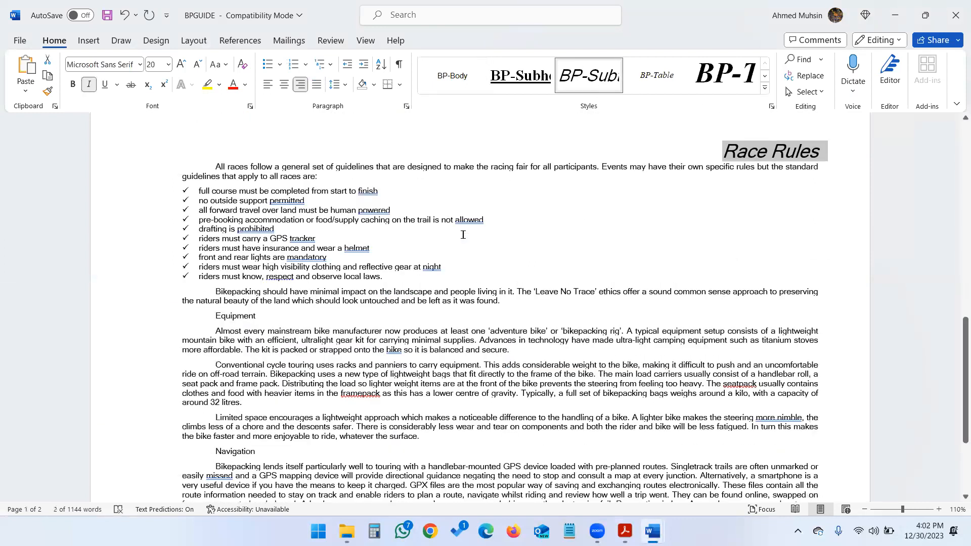
{"action": "left_click_drag", "start_coordinate": [211, 315], "coordinate": [260, 314]}
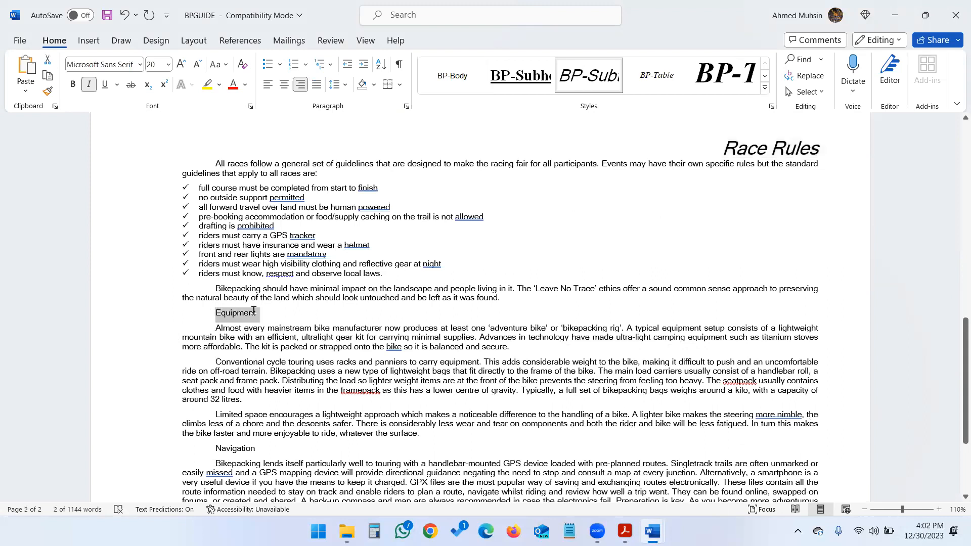
{"action": "left_click", "coordinate": [598, 89]}
{"action": "scroll", "coordinate": [225, 307], "scroll_direction": "down", "scroll_amount": 4}
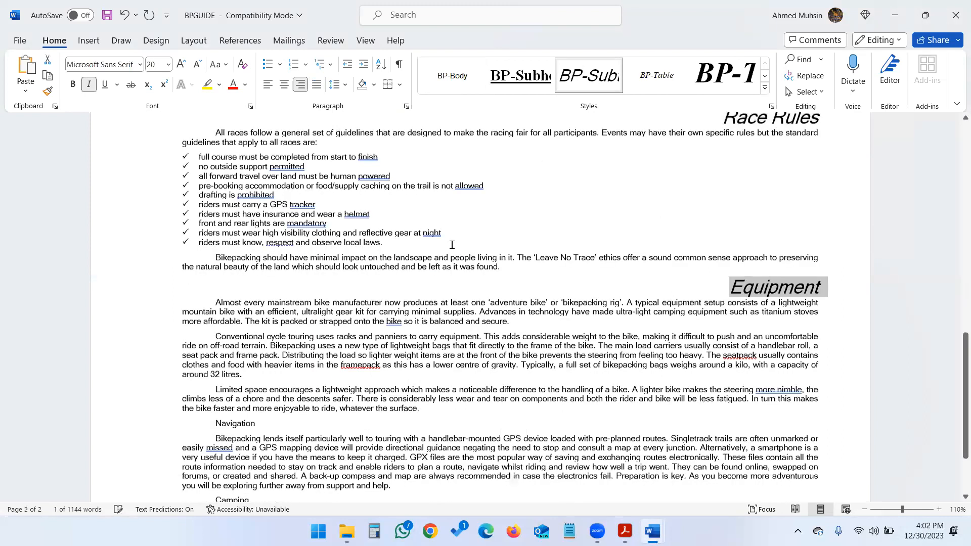
{"action": "left_click_drag", "start_coordinate": [216, 322], "coordinate": [256, 323]}
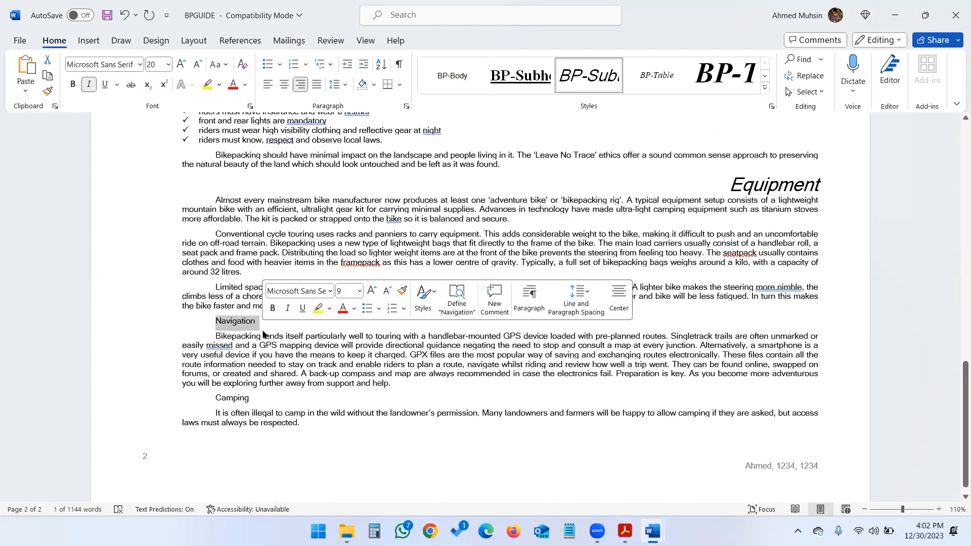
{"action": "left_click", "coordinate": [591, 80]}
{"action": "scroll", "coordinate": [430, 260], "scroll_direction": "down", "scroll_amount": 1}
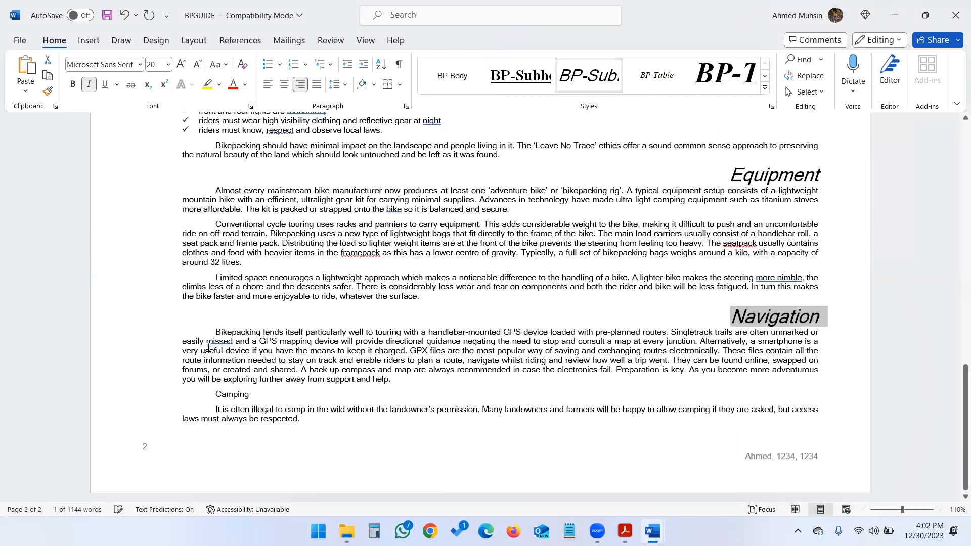
{"action": "left_click_drag", "start_coordinate": [214, 392], "coordinate": [251, 394]}
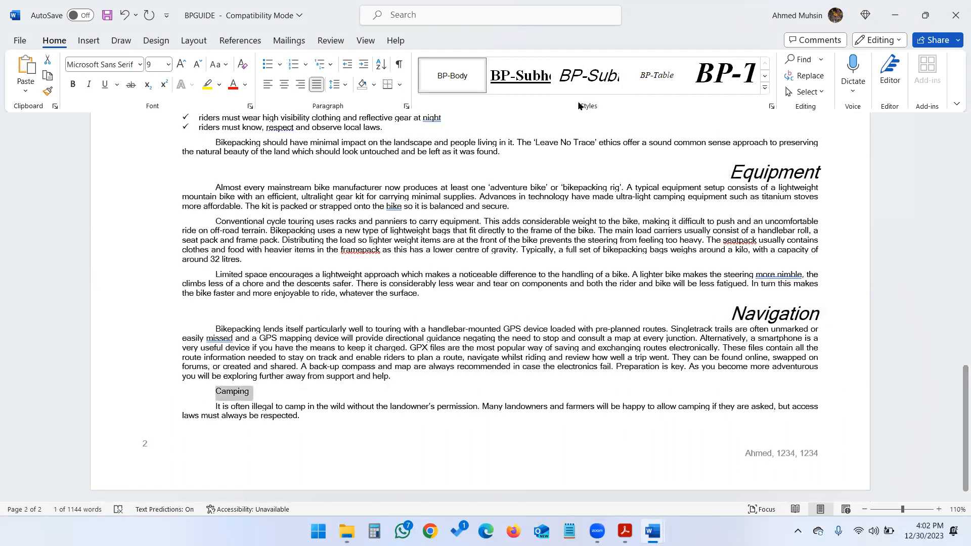
{"action": "left_click", "coordinate": [588, 76]}
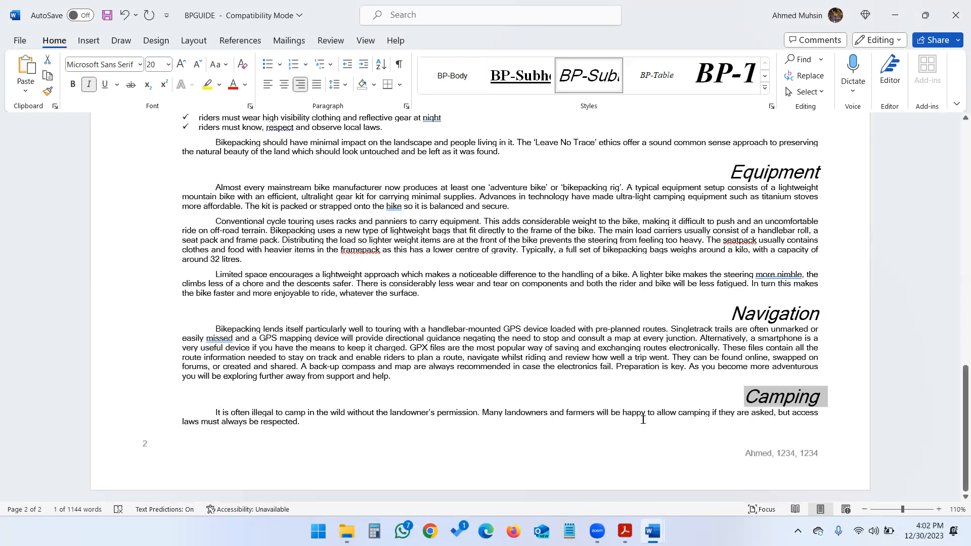
Recheck the style required by task 10 in the Acrobat question paper and apply BP-Subhead to the Racing subheading in Word.
{"action": "scroll", "coordinate": [642, 420], "scroll_direction": "up", "scroll_amount": 7}
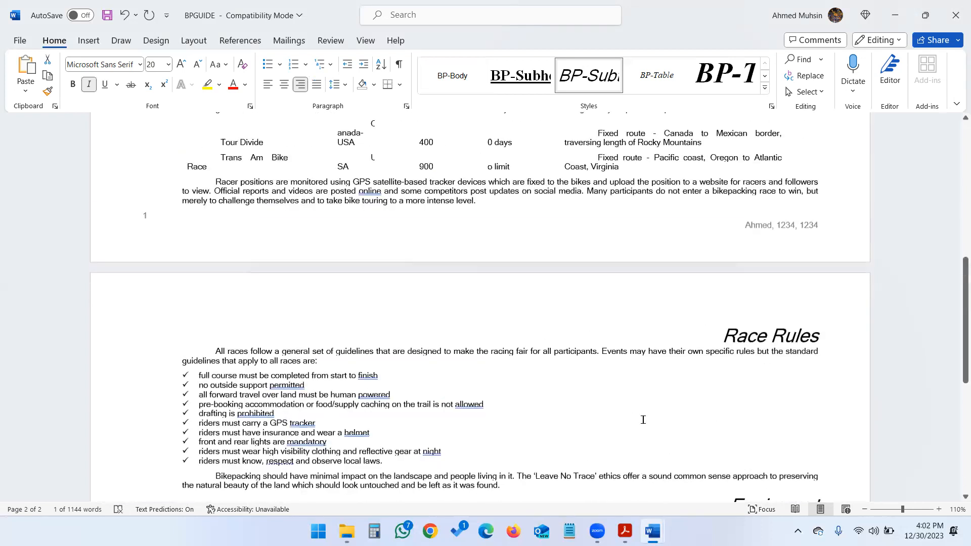
{"action": "scroll", "coordinate": [642, 419], "scroll_direction": "up", "scroll_amount": 5}
{"action": "scroll", "coordinate": [643, 420], "scroll_direction": "up", "scroll_amount": 3}
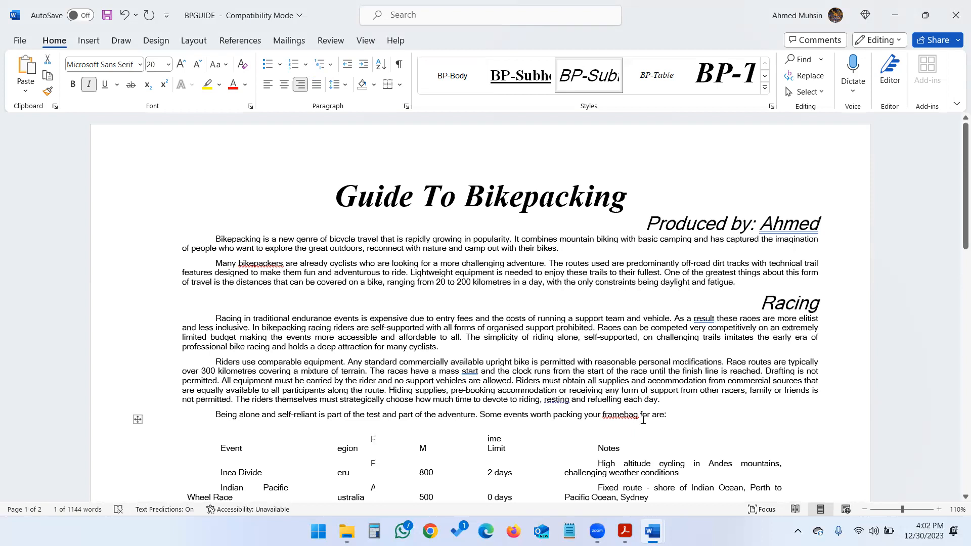
{"action": "key", "text": "alt+Tab"}
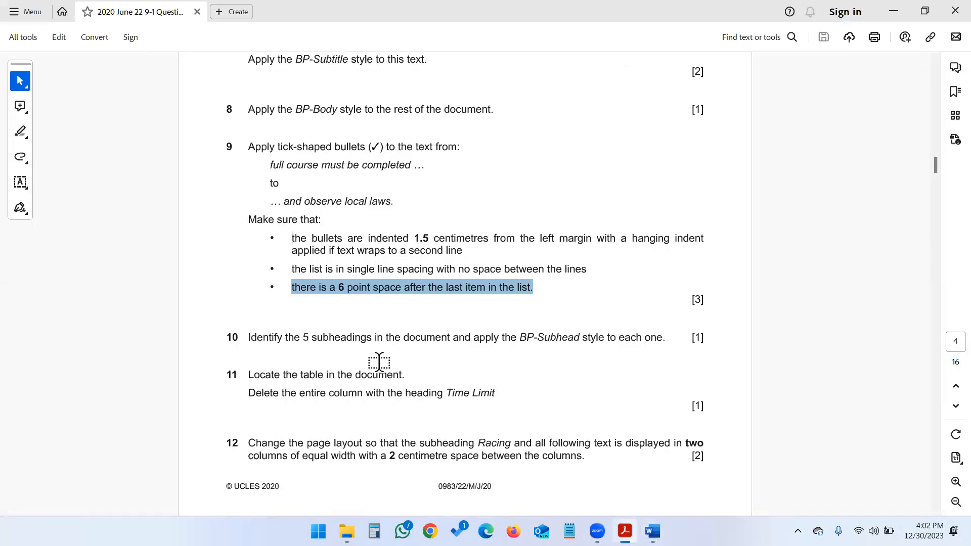
{"action": "key", "text": "alt+Tab"}
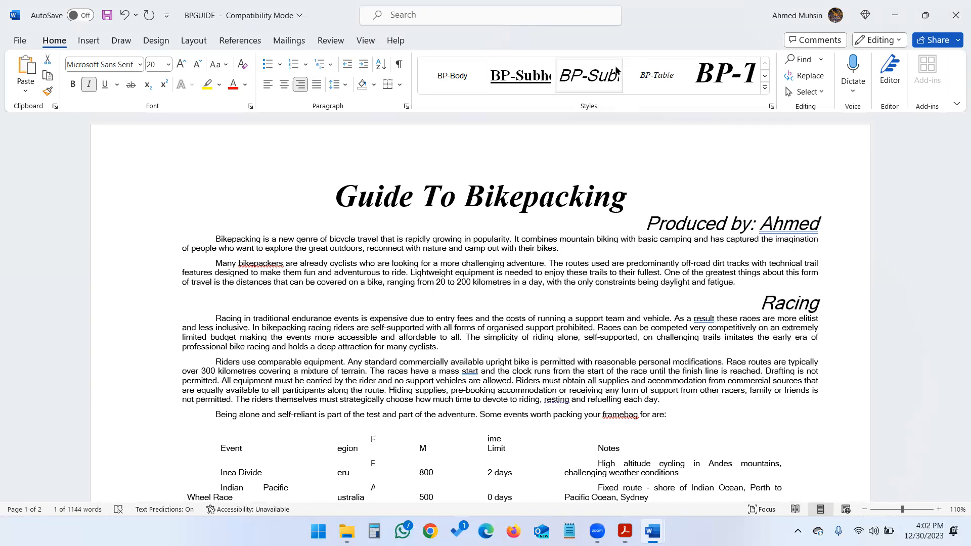
{"action": "left_click", "coordinate": [823, 321]}
{"action": "left_click_drag", "start_coordinate": [761, 303], "coordinate": [824, 304]}
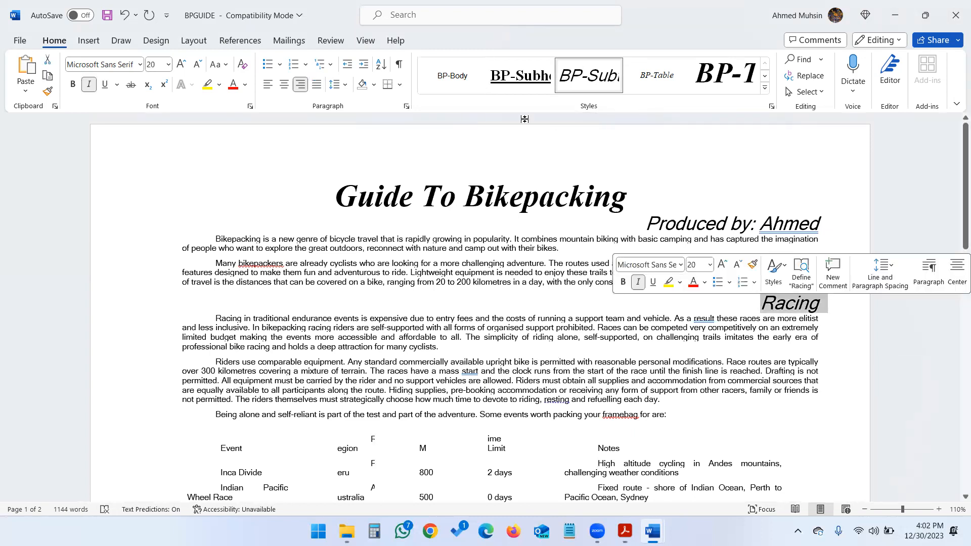
{"action": "left_click", "coordinate": [527, 76]}
Apply the BP-Subhead style to the Race Rules and Equipment subheadings.
{"action": "scroll", "coordinate": [553, 242], "scroll_direction": "down", "scroll_amount": 8}
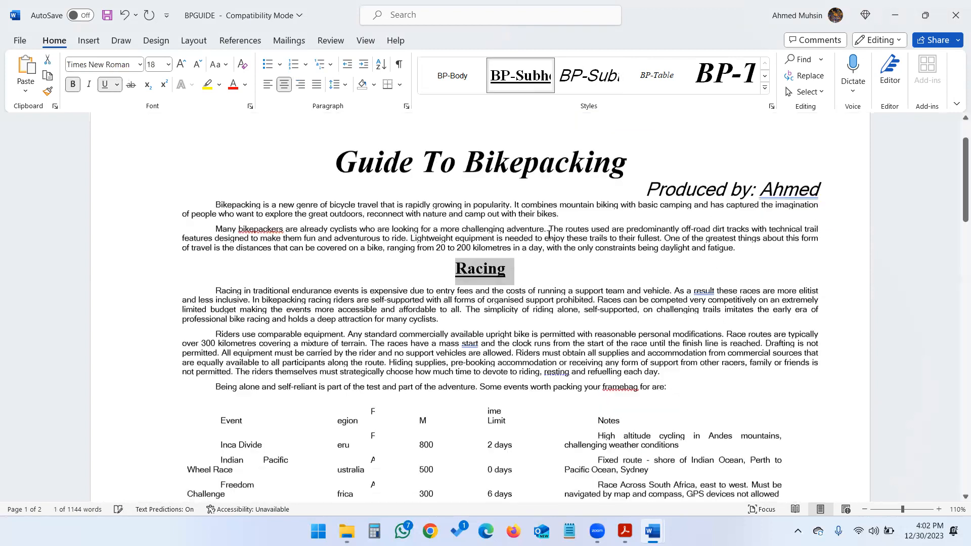
{"action": "scroll", "coordinate": [737, 365], "scroll_direction": "down", "scroll_amount": 2}
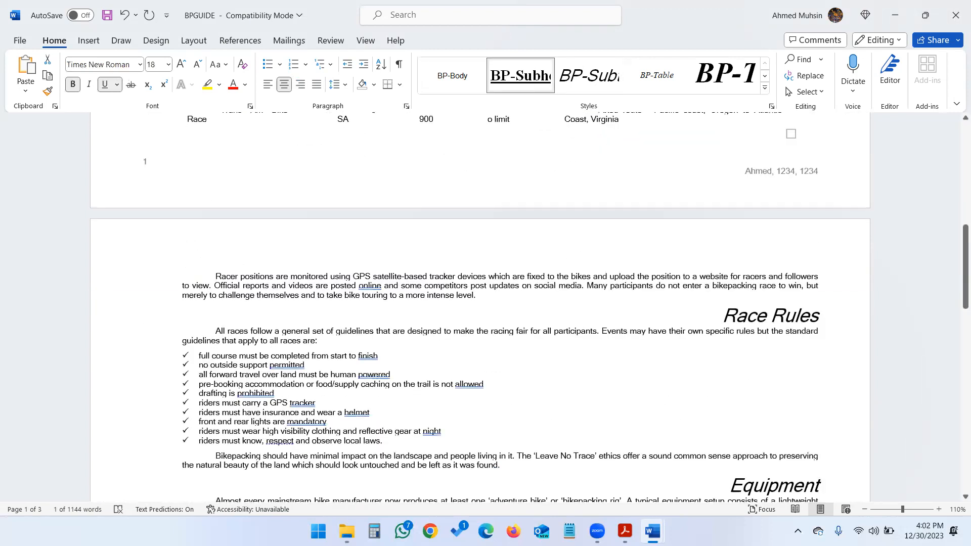
{"action": "left_click_drag", "start_coordinate": [724, 316], "coordinate": [824, 315]}
{"action": "left_click", "coordinate": [520, 76]}
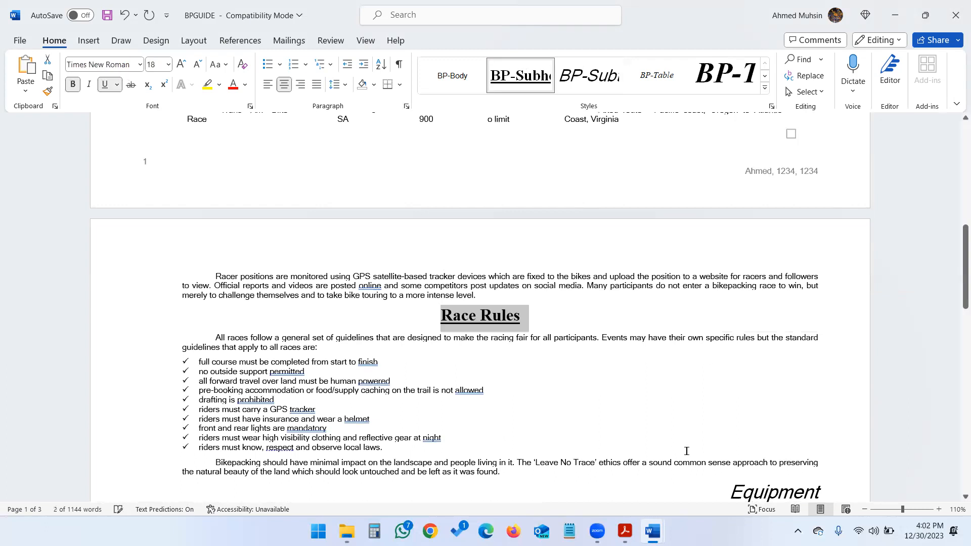
{"action": "left_click_drag", "start_coordinate": [731, 485], "coordinate": [511, 476]}
{"action": "left_click_drag", "start_coordinate": [829, 447], "coordinate": [829, 447]}
{"action": "left_click", "coordinate": [520, 76]}
Apply the BP-Subhead style to the Navigation and Camping subheadings.
{"action": "scroll", "coordinate": [664, 350], "scroll_direction": "down", "scroll_amount": 4}
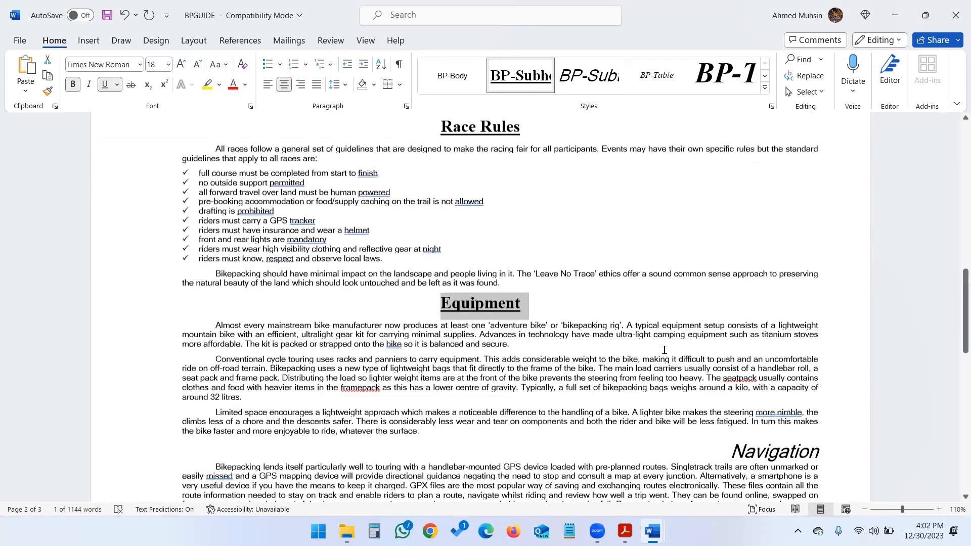
{"action": "scroll", "coordinate": [746, 406], "scroll_direction": "down", "scroll_amount": 1}
{"action": "double_click", "coordinate": [774, 422]}
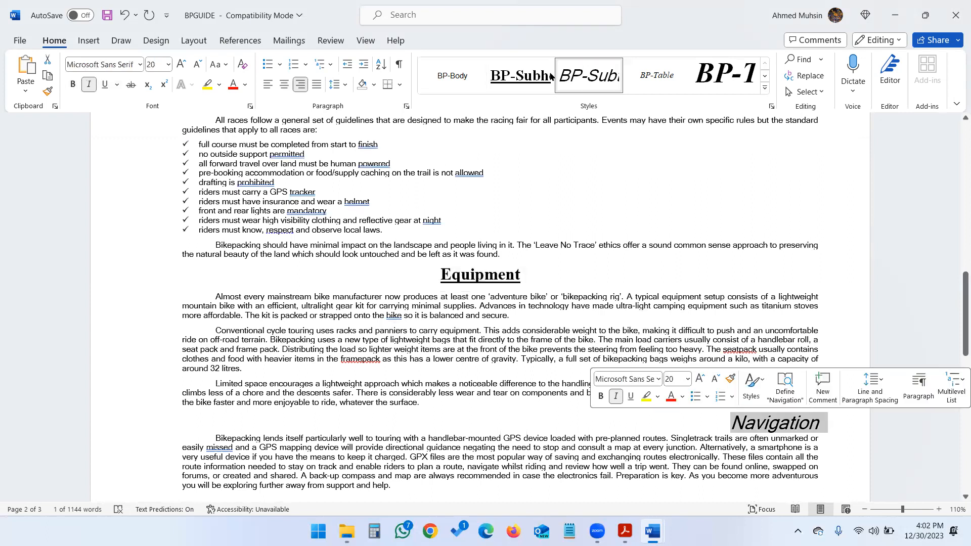
{"action": "left_click", "coordinate": [521, 76]}
{"action": "scroll", "coordinate": [578, 217], "scroll_direction": "down", "scroll_amount": 2}
{"action": "scroll", "coordinate": [578, 218], "scroll_direction": "down", "scroll_amount": 10}
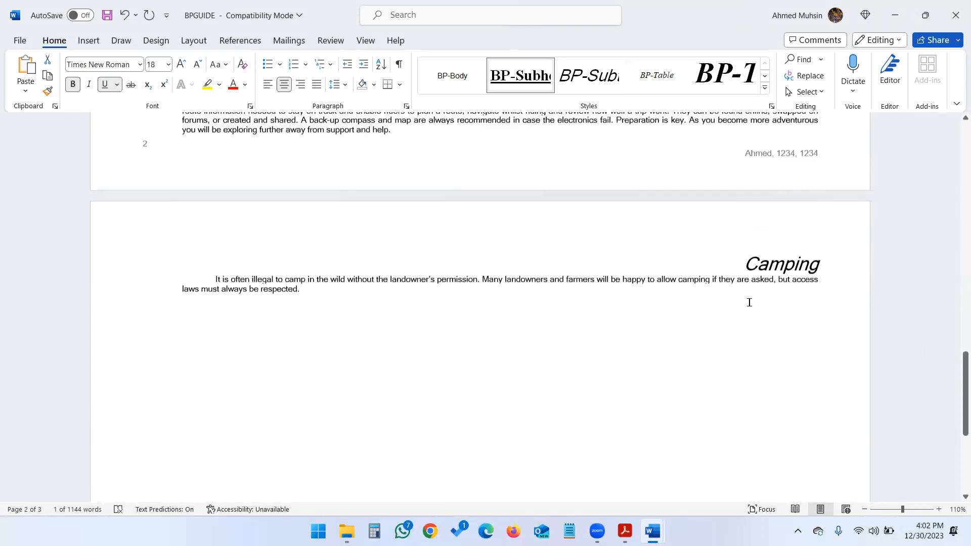
{"action": "double_click", "coordinate": [783, 259]}
{"action": "left_click", "coordinate": [520, 76]}
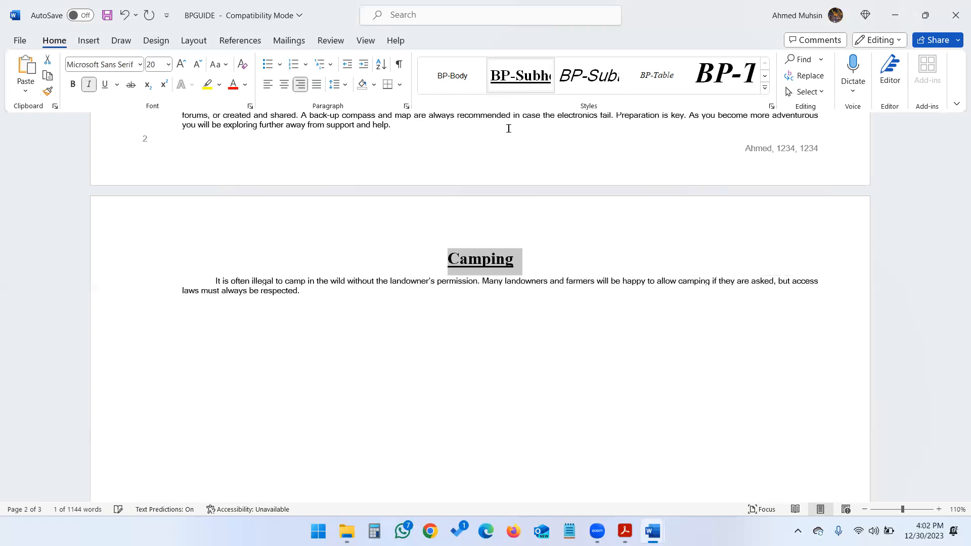
Read task 11 in the Acrobat question paper and locate the race events table in the Word document.
{"action": "key", "text": "alt+Tab"}
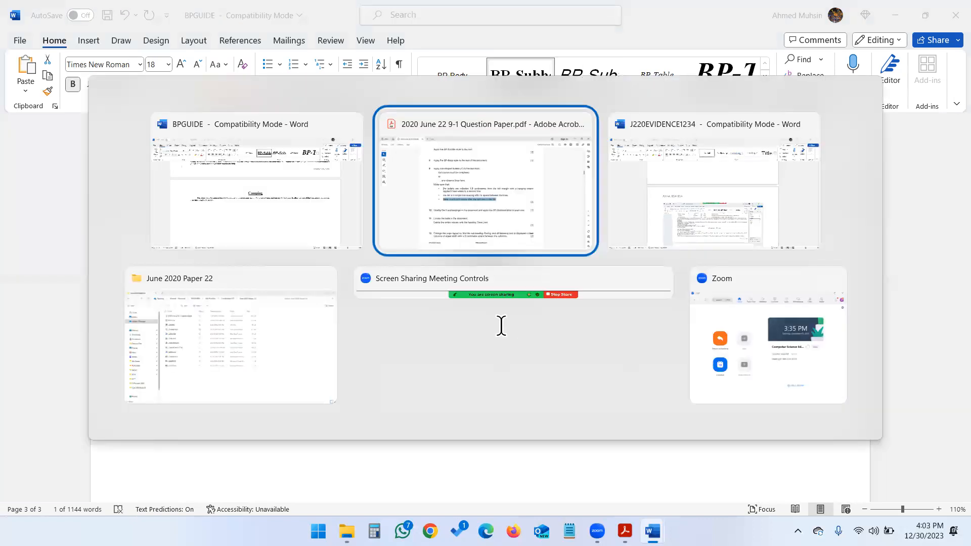
{"action": "scroll", "coordinate": [494, 322], "scroll_direction": "down", "scroll_amount": 3}
{"action": "left_click_drag", "start_coordinate": [249, 302], "coordinate": [412, 303]}
{"action": "left_click_drag", "start_coordinate": [320, 321], "coordinate": [499, 325]}
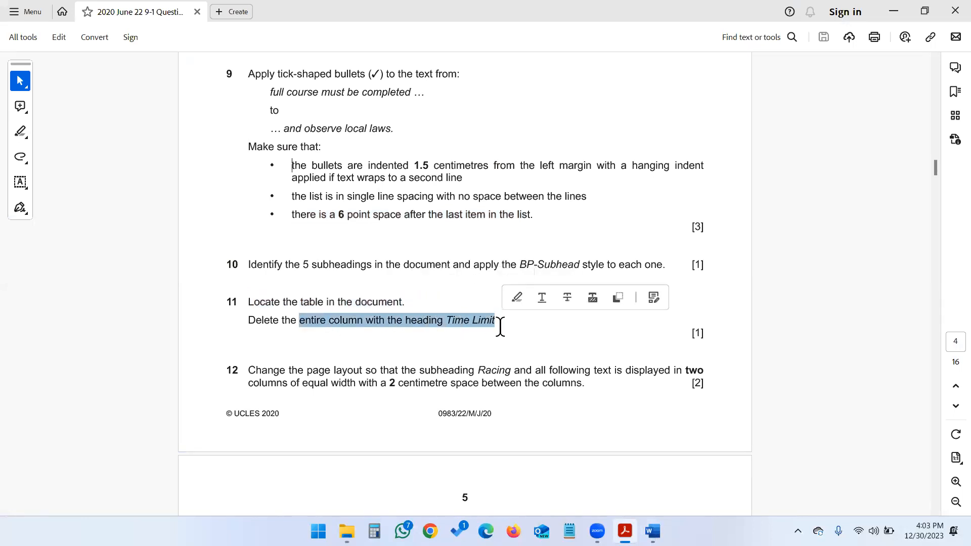
{"action": "key", "text": "alt+Tab"}
{"action": "scroll", "coordinate": [499, 326], "scroll_direction": "up", "scroll_amount": 10}
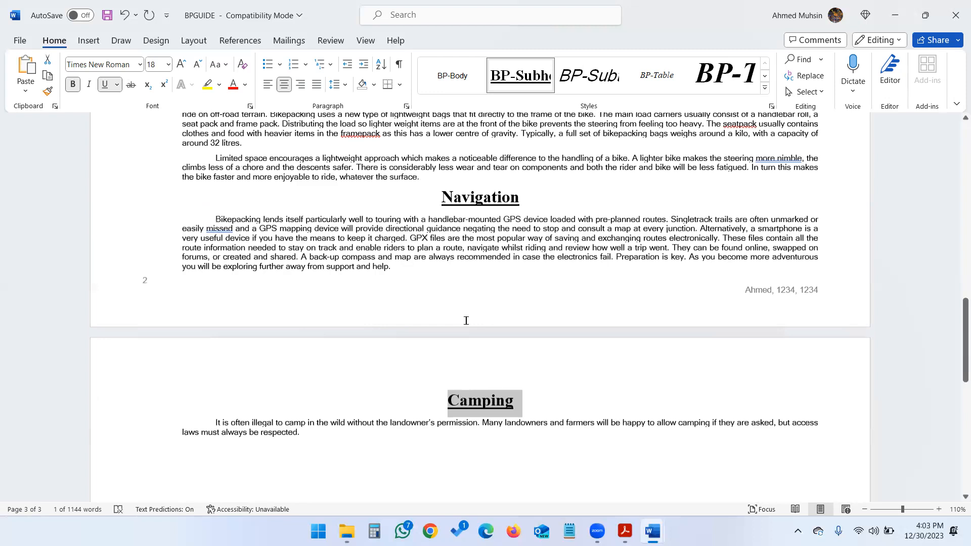
{"action": "scroll", "coordinate": [466, 323], "scroll_direction": "up", "scroll_amount": 10}
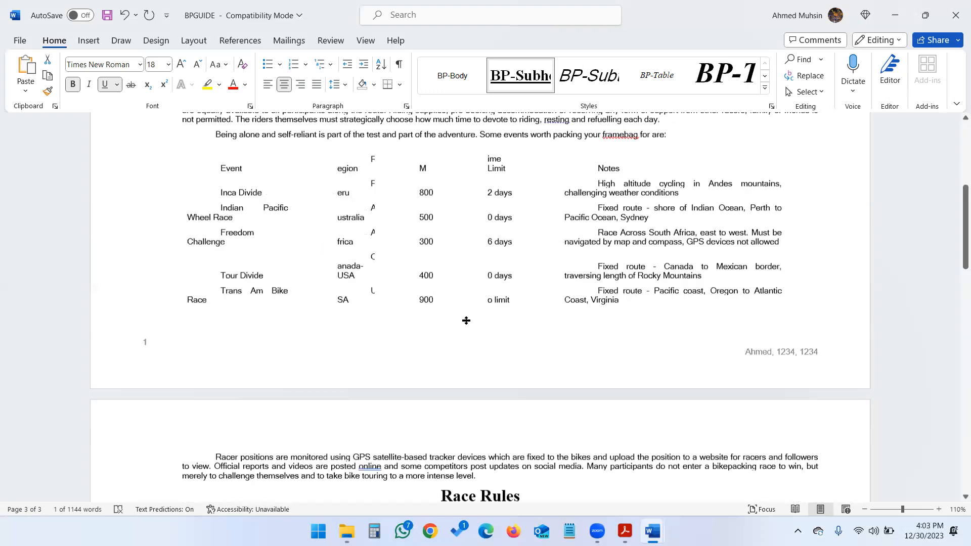
{"action": "scroll", "coordinate": [466, 320], "scroll_direction": "up", "scroll_amount": 1}
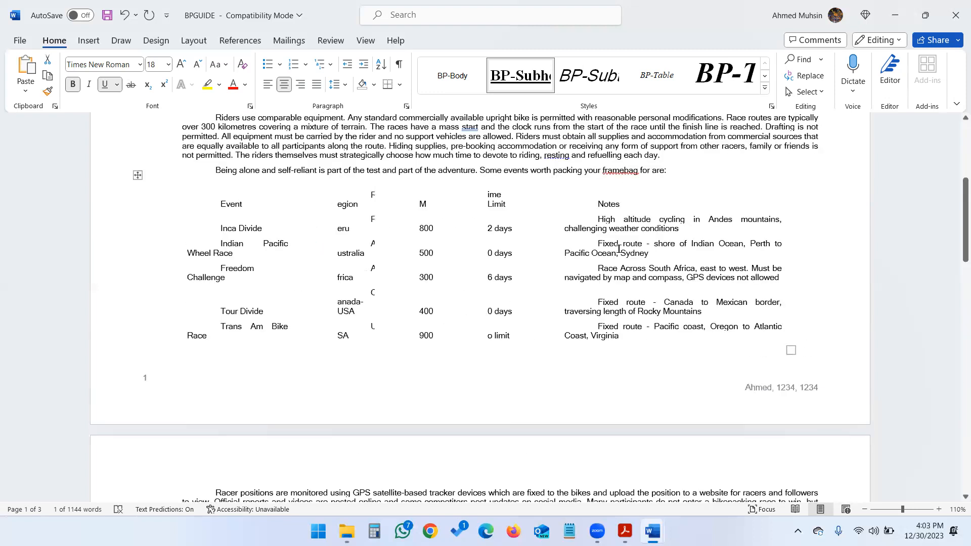
{"action": "left_click", "coordinate": [137, 175]}
Switch to the Acrobat question paper and review the table and page layout requirements from task 11 onwards.
{"action": "key", "text": "alt+Tab"}
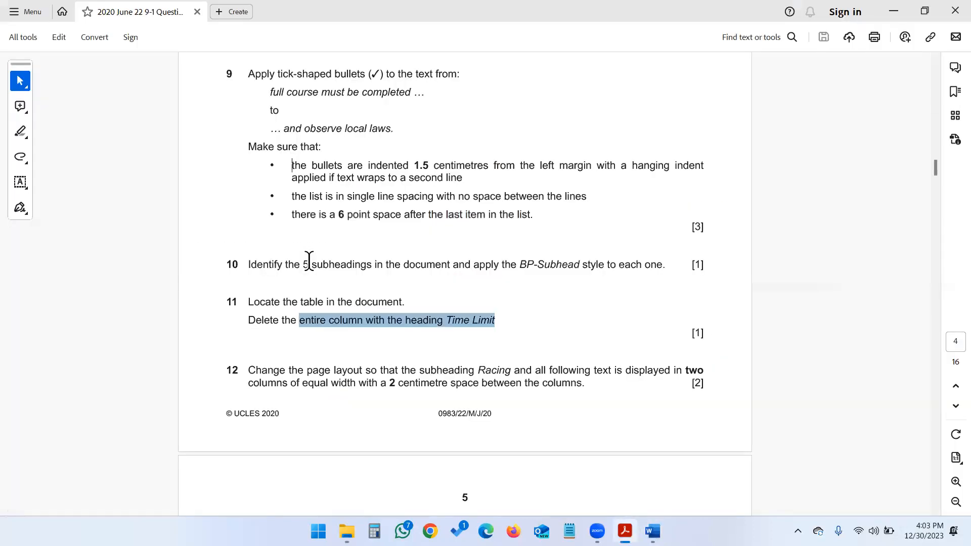
{"action": "scroll", "coordinate": [332, 283], "scroll_direction": "down", "scroll_amount": 3}
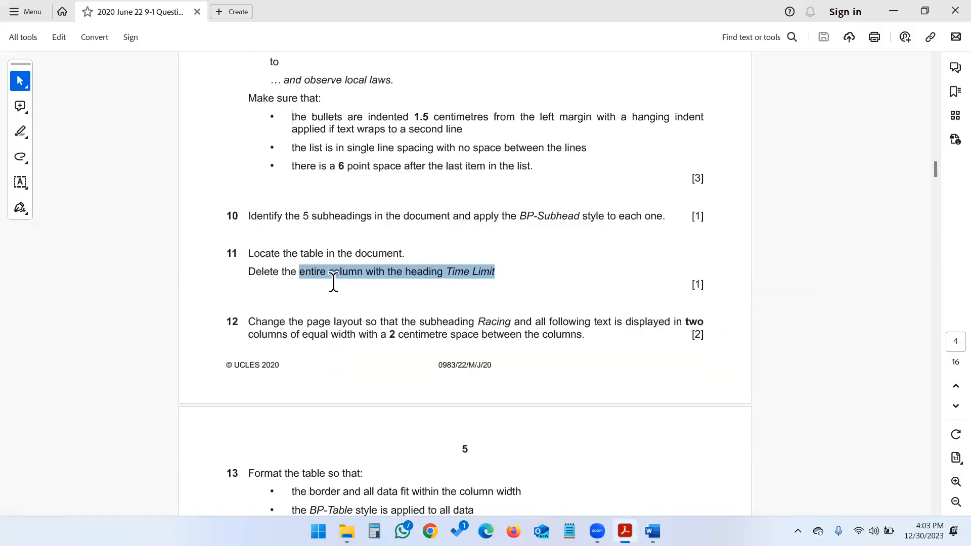
{"action": "scroll", "coordinate": [333, 284], "scroll_direction": "down", "scroll_amount": 3}
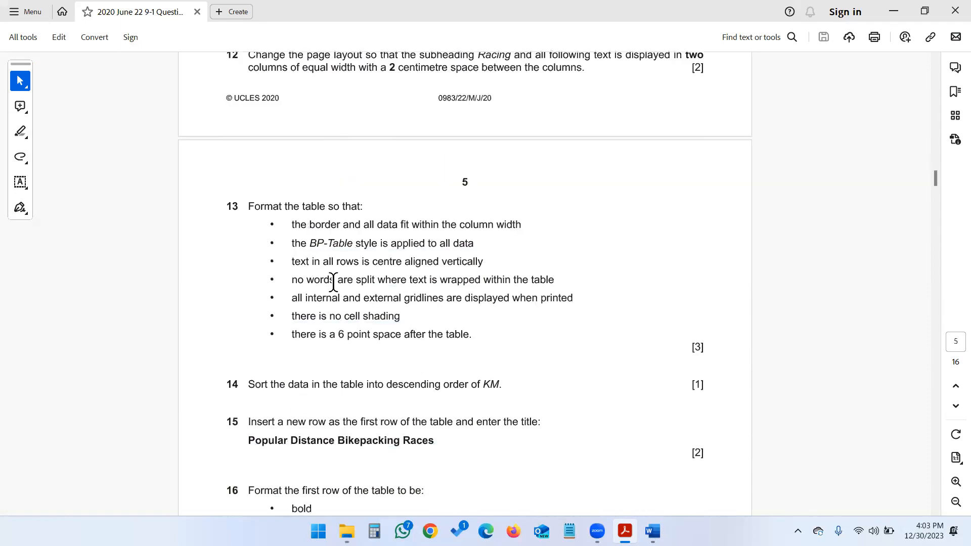
{"action": "scroll", "coordinate": [333, 282], "scroll_direction": "down", "scroll_amount": 2}
{"action": "scroll", "coordinate": [333, 281], "scroll_direction": "up", "scroll_amount": 5}
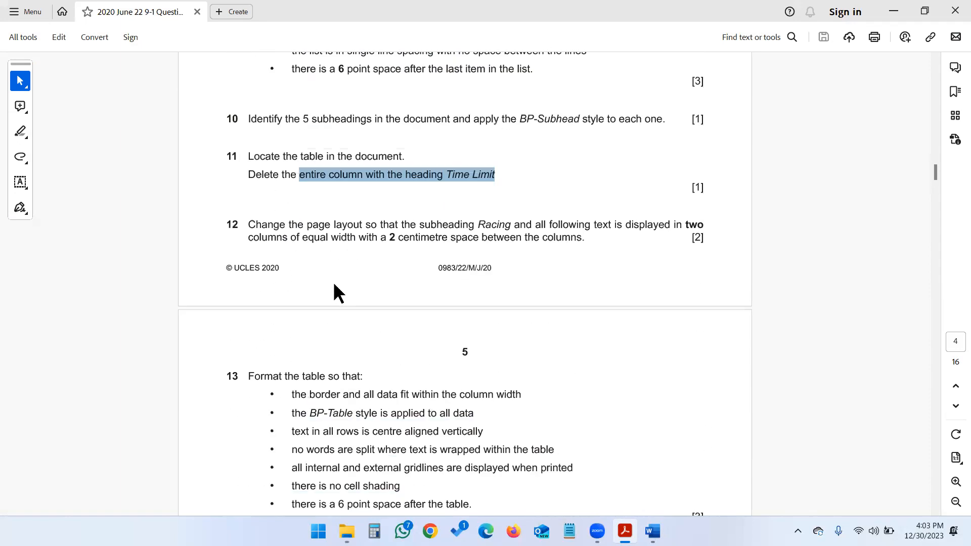
Switch to the Word document and delete the entire Time Limit column from the race events table.
{"action": "scroll", "coordinate": [333, 281], "scroll_direction": "up", "scroll_amount": 1}
{"action": "key", "text": "alt+Tab"}
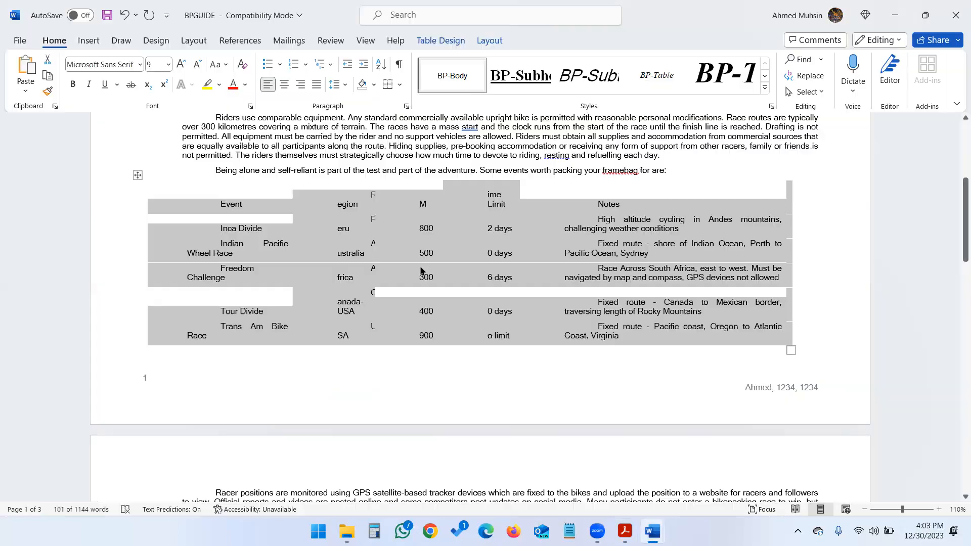
{"action": "left_click", "coordinate": [489, 235]}
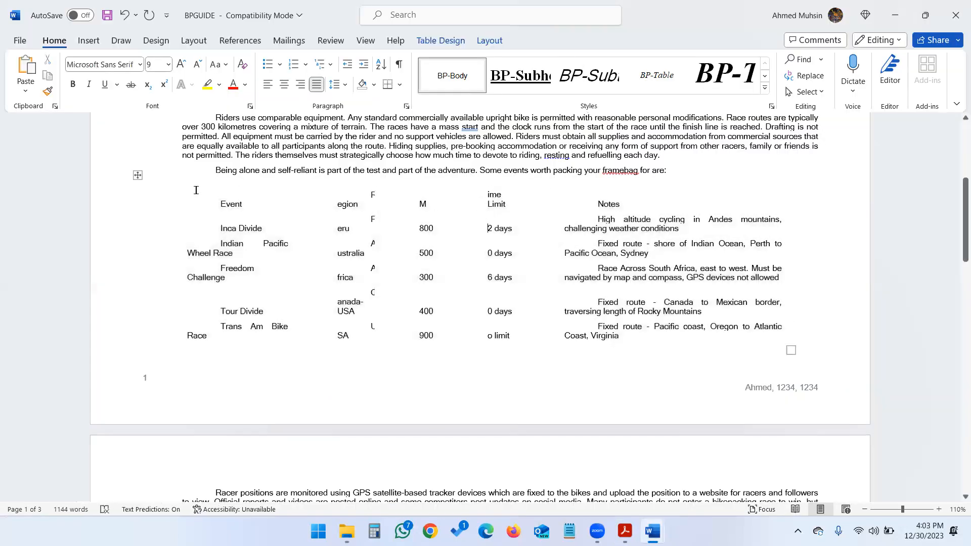
{"action": "left_click", "coordinate": [138, 175]}
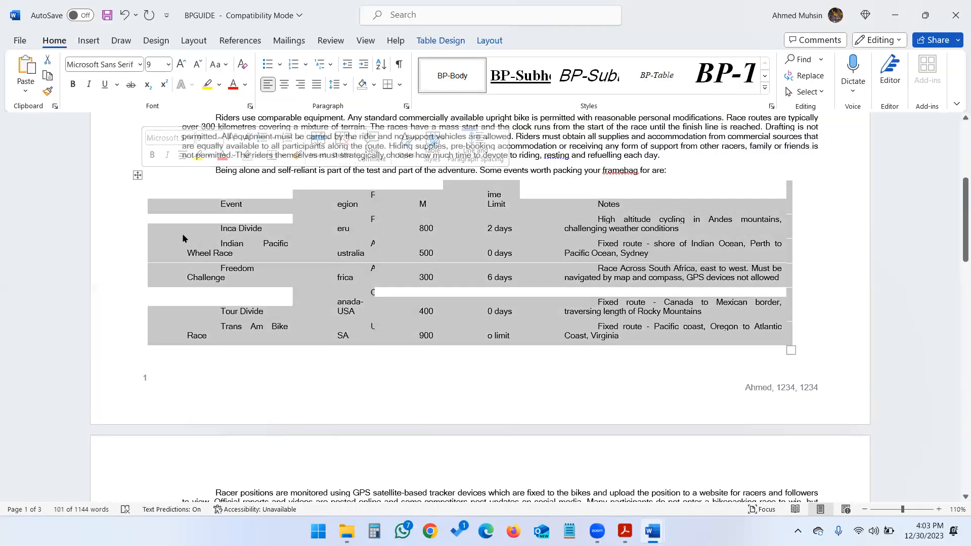
{"action": "left_click", "coordinate": [432, 294]}
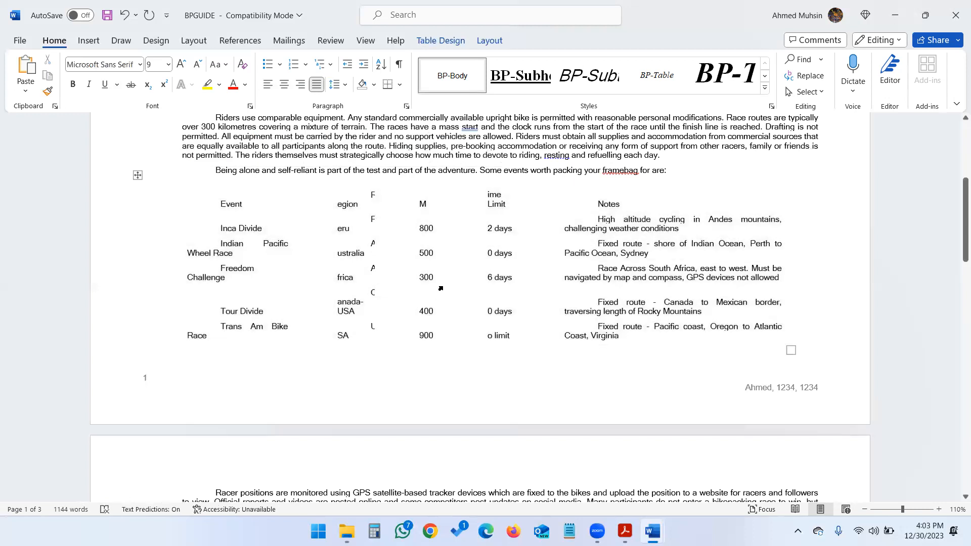
{"action": "left_click_drag", "start_coordinate": [486, 194], "coordinate": [511, 336]}
{"action": "right_click", "coordinate": [500, 345]}
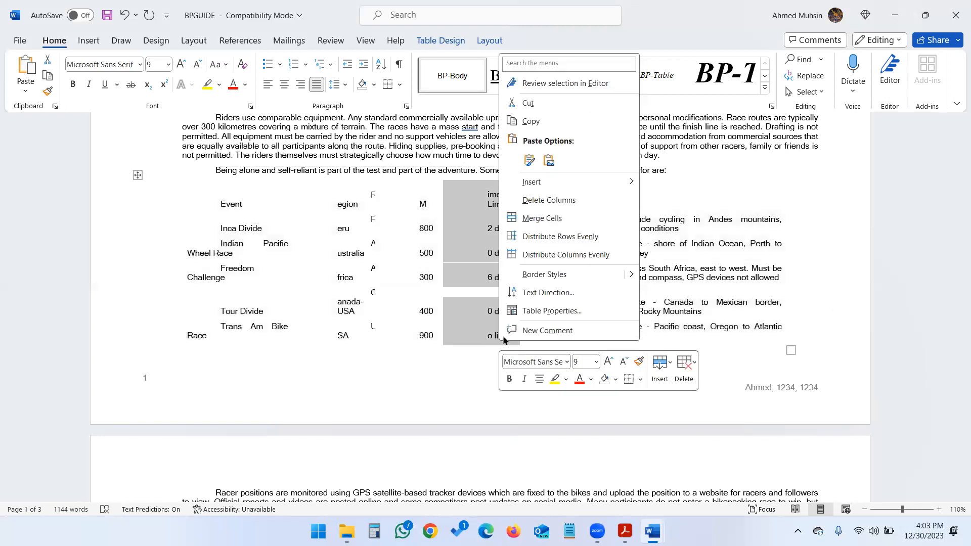
{"action": "left_click", "coordinate": [556, 201]}
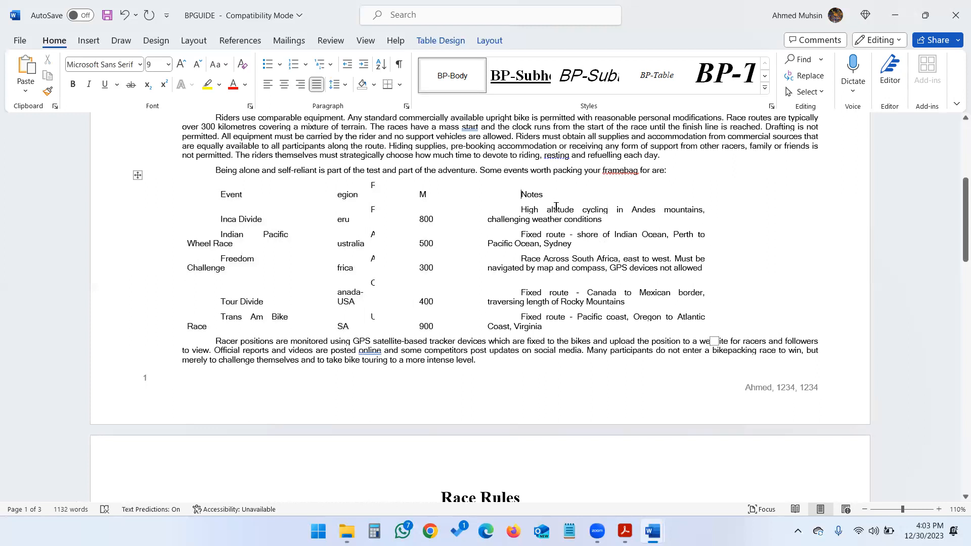
Switch to the Acrobat question paper and read the column layout and spacing requirements in task 12.
{"action": "key", "text": "alt+Tab"}
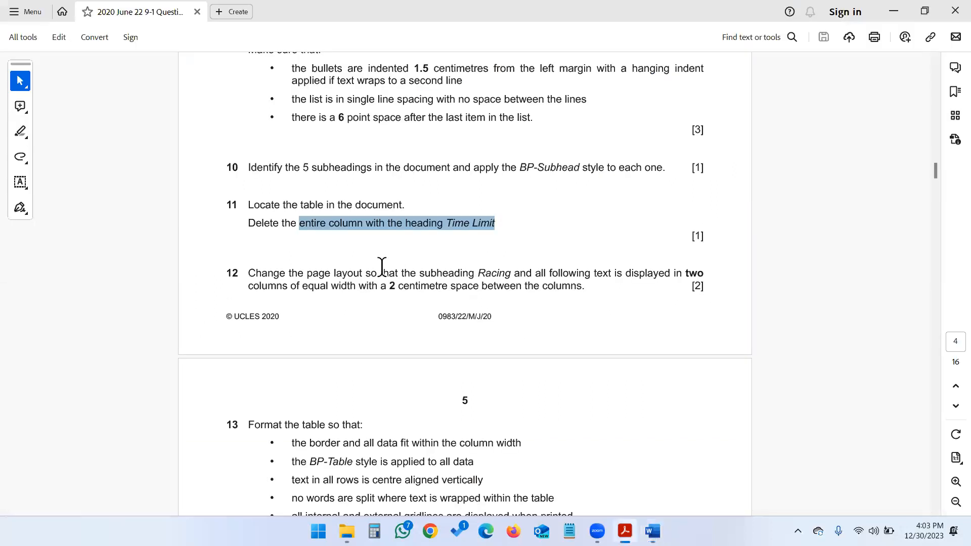
{"action": "double_click", "coordinate": [310, 273]}
{"action": "left_click_drag", "start_coordinate": [311, 273], "coordinate": [698, 273]}
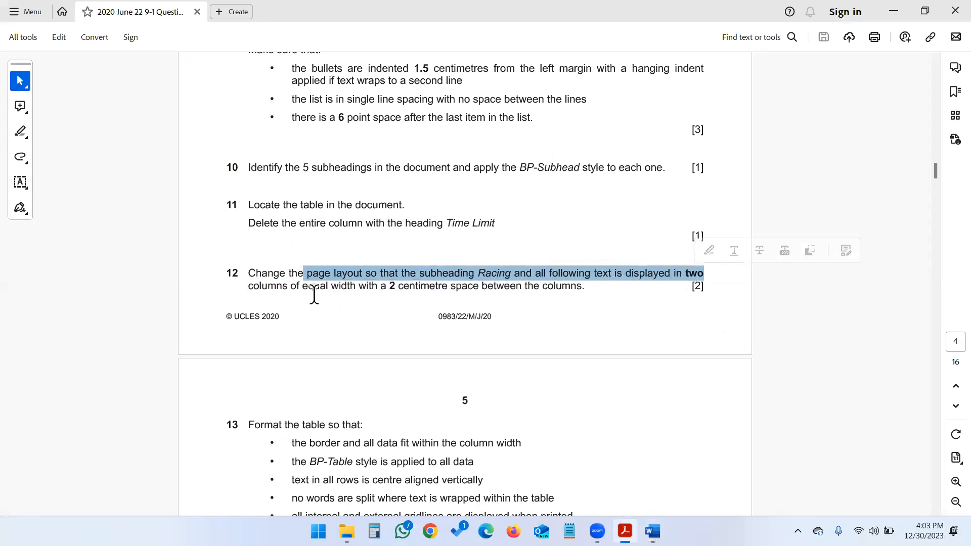
{"action": "left_click_drag", "start_coordinate": [390, 286], "coordinate": [581, 309]}
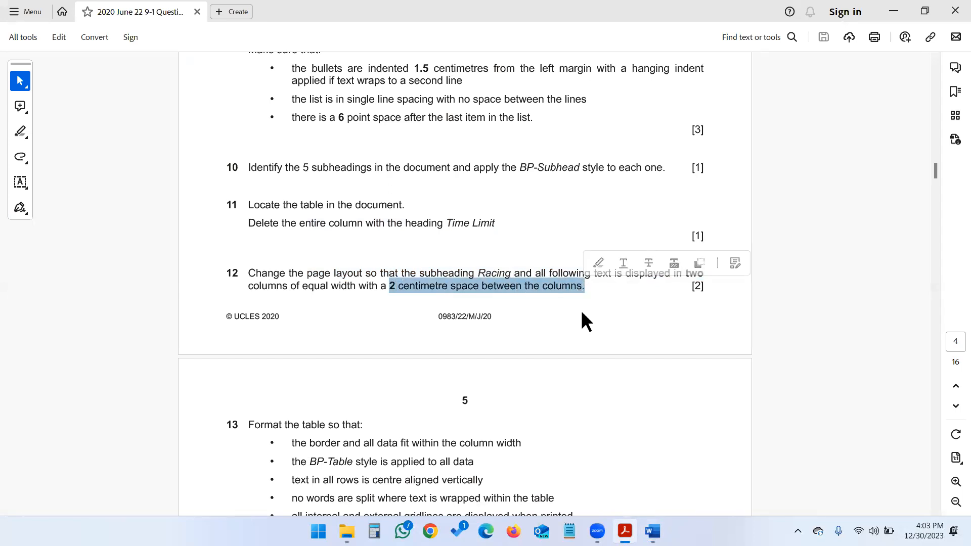
Back in Word, select everything from the Racing subheading to the document's end and choose a two-column layout in the Columns settings.
{"action": "key", "text": "alt+Tab"}
{"action": "scroll", "coordinate": [447, 225], "scroll_direction": "up", "scroll_amount": 4}
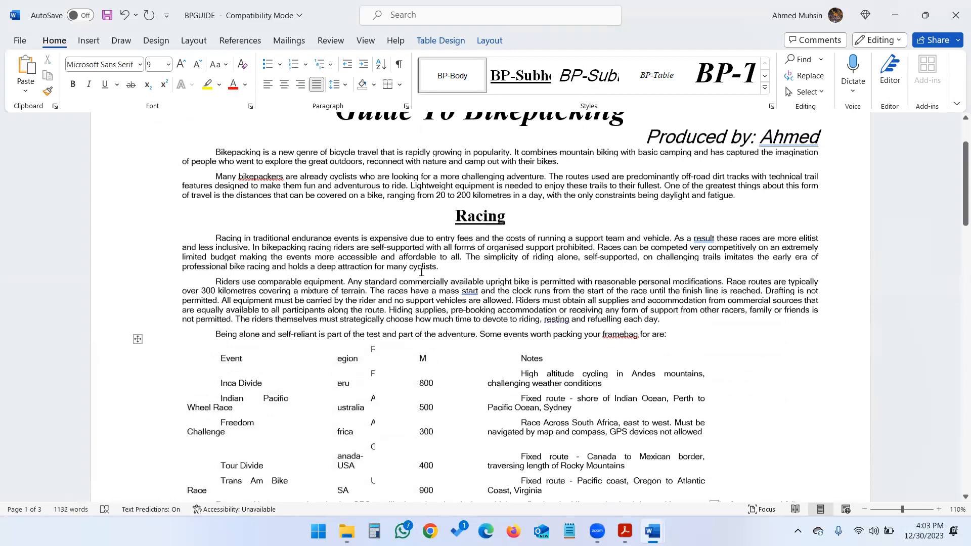
{"action": "left_click_drag", "start_coordinate": [455, 220], "coordinate": [392, 346]}
{"action": "left_click_drag", "start_coordinate": [314, 328], "coordinate": [314, 328]}
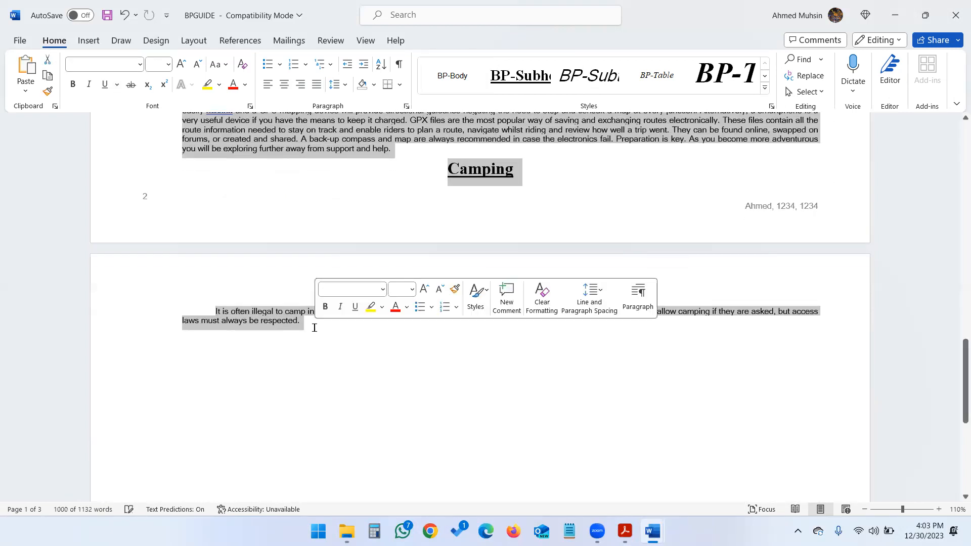
{"action": "left_click", "coordinate": [194, 40]}
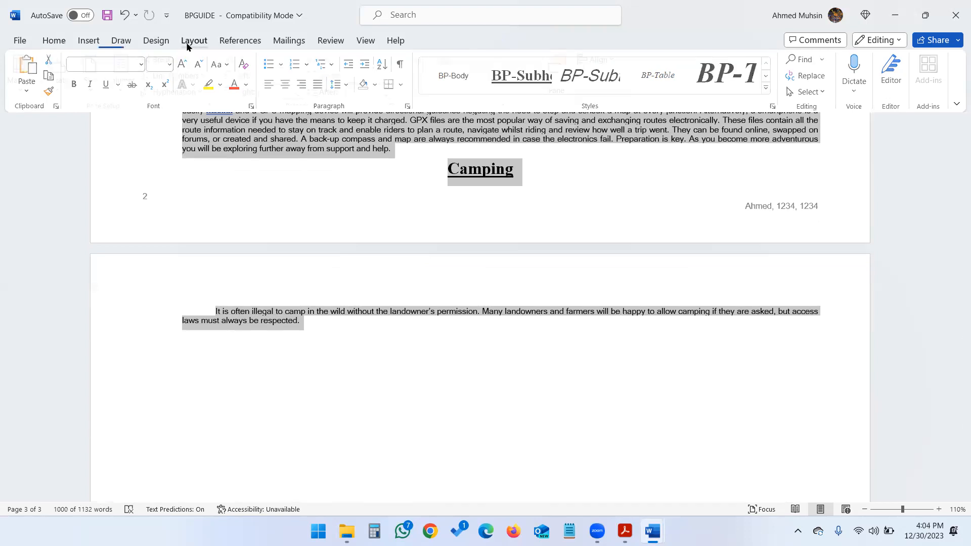
{"action": "left_click", "coordinate": [129, 82]}
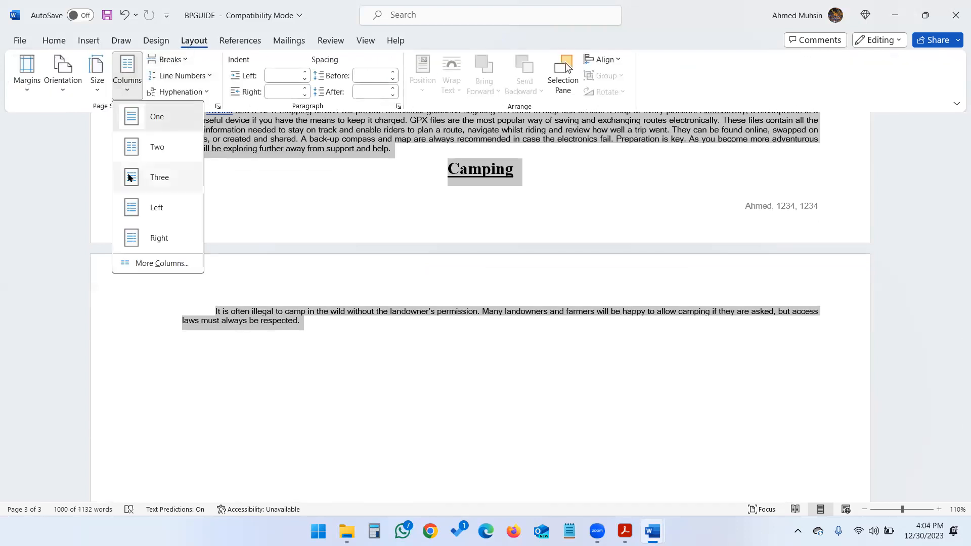
{"action": "left_click", "coordinate": [145, 264]}
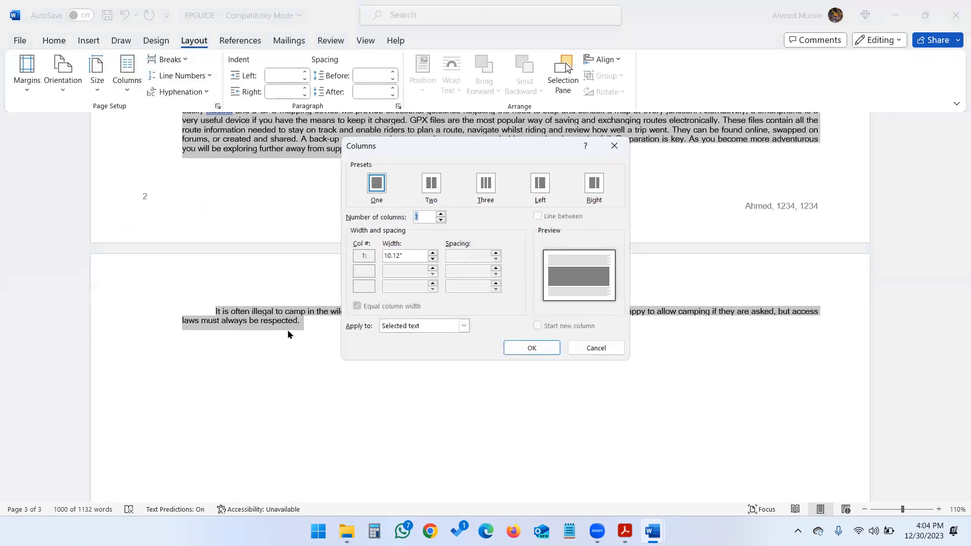
{"action": "left_click", "coordinate": [433, 187]}
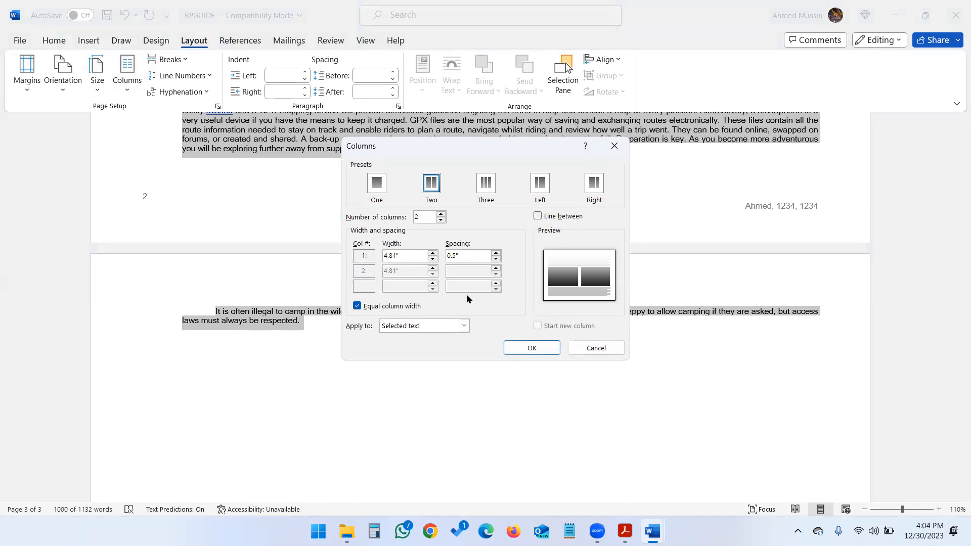
Set the column spacing to 2 cm, check the equal width requirement in the question paper, and apply the columns to the selected text.
{"action": "left_click_drag", "start_coordinate": [466, 256], "coordinate": [431, 259]}
{"action": "key", "text": "alt+Tab"}
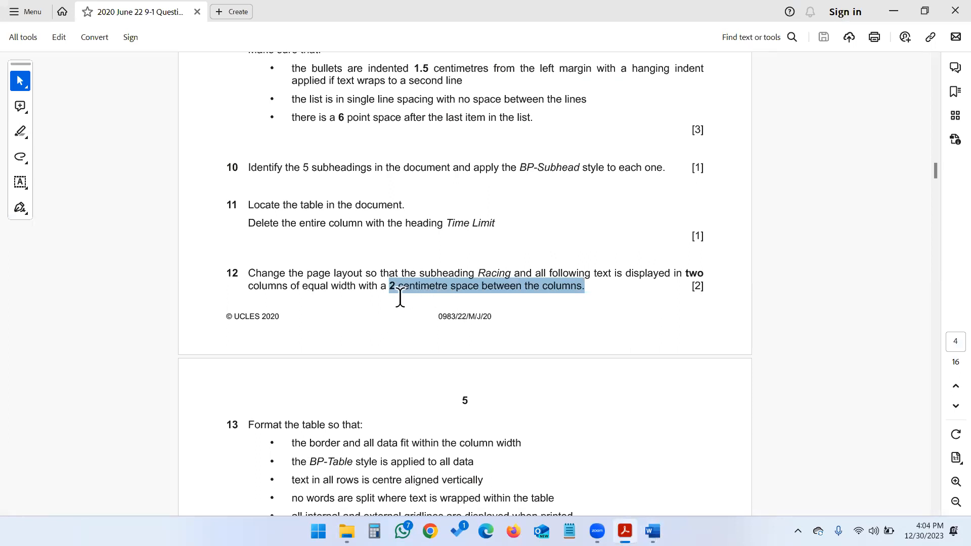
{"action": "key", "text": "alt+Tab"}
{"action": "type", "text": "2"}
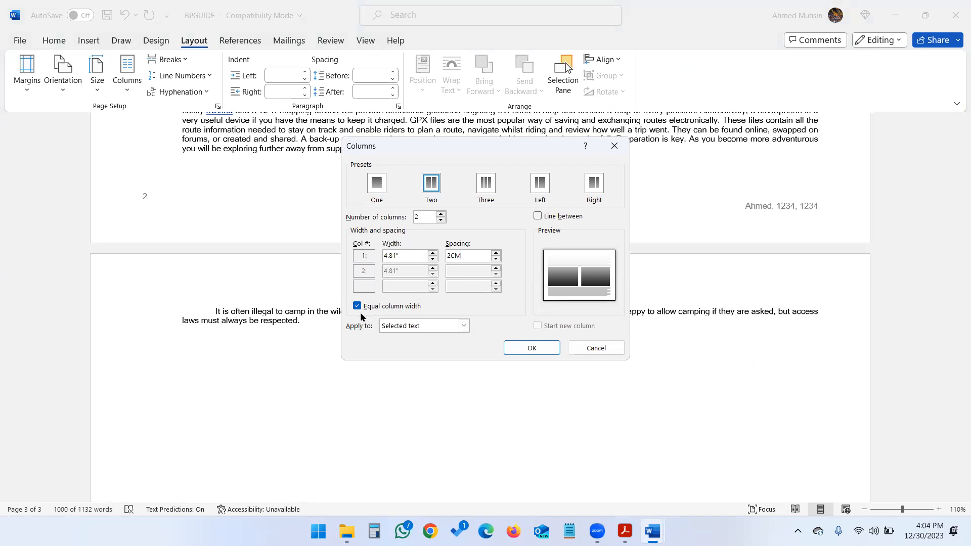
{"action": "key", "text": "alt+Tab"}
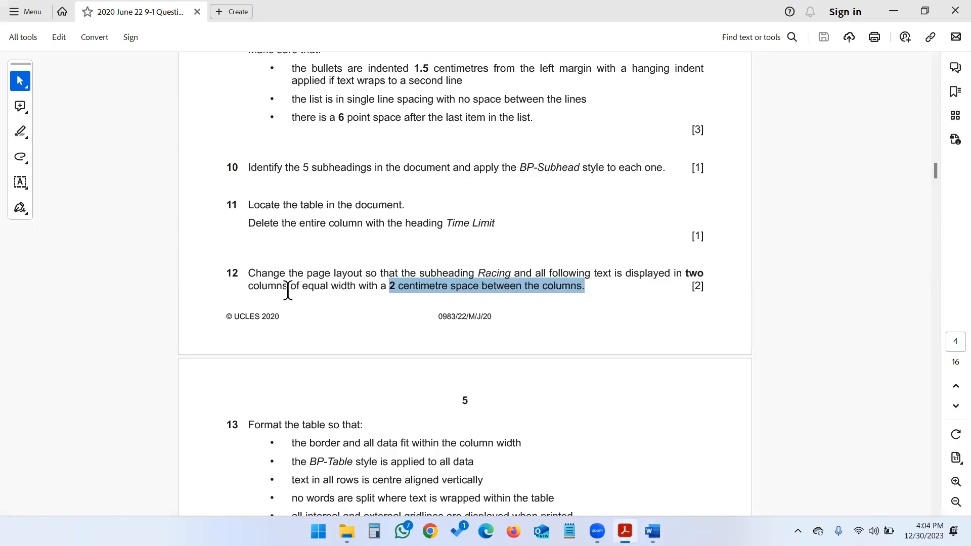
{"action": "left_click_drag", "start_coordinate": [302, 286], "coordinate": [356, 287]}
{"action": "key", "text": "alt+Tab"}
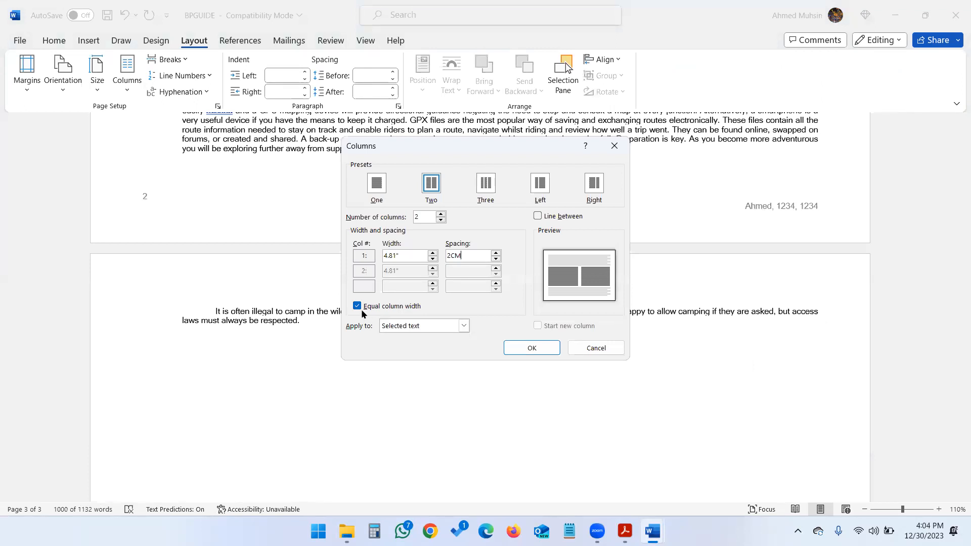
{"action": "left_click", "coordinate": [519, 349]}
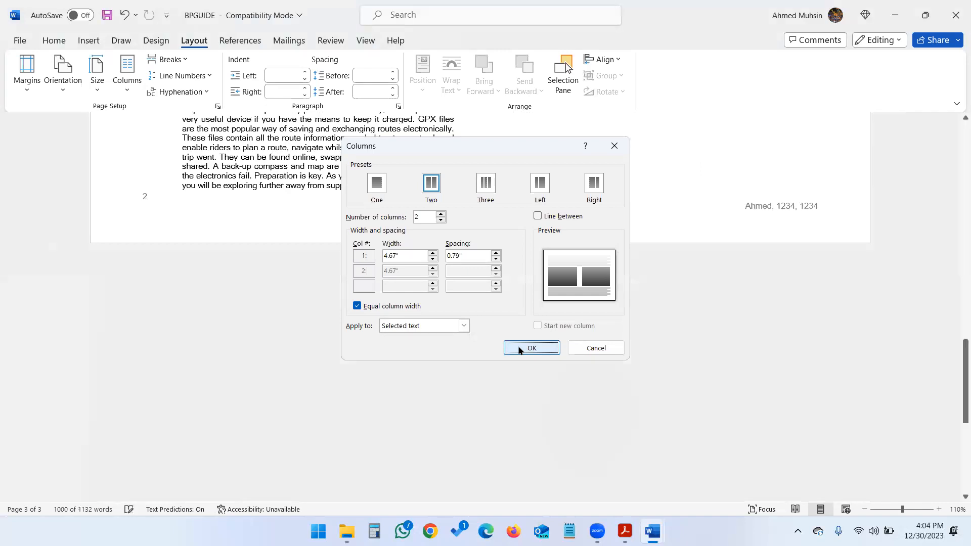
{"action": "scroll", "coordinate": [518, 345], "scroll_direction": "up", "scroll_amount": 20}
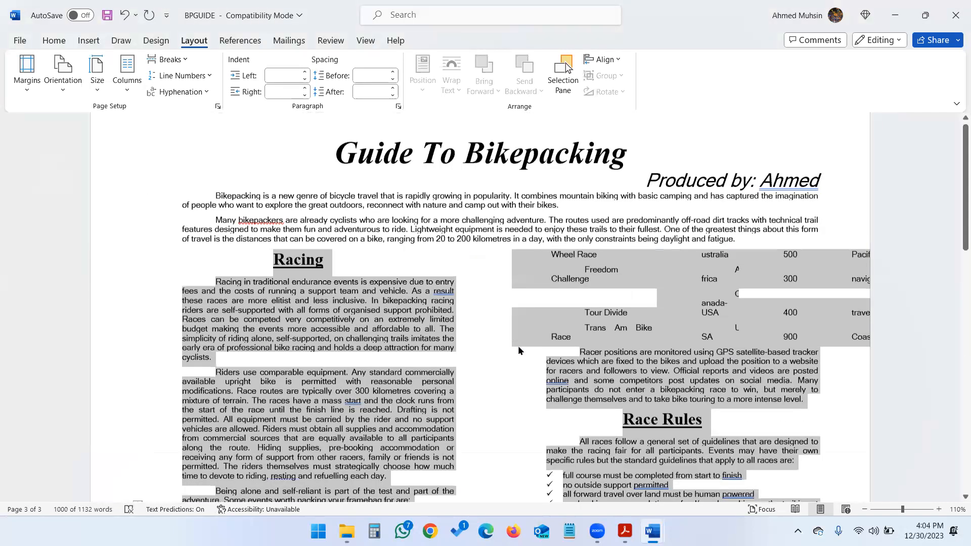
{"action": "scroll", "coordinate": [306, 314], "scroll_direction": "up", "scroll_amount": 2}
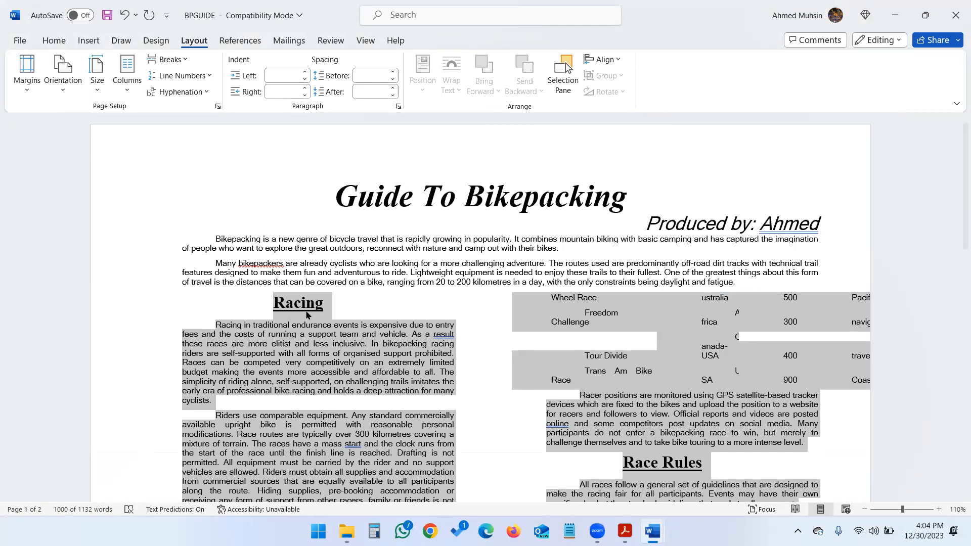
Switch to the Acrobat question paper and review the table formatting requirements in task 13.
{"action": "key", "text": "alt"}
{"action": "key", "text": "alt+Tab"}
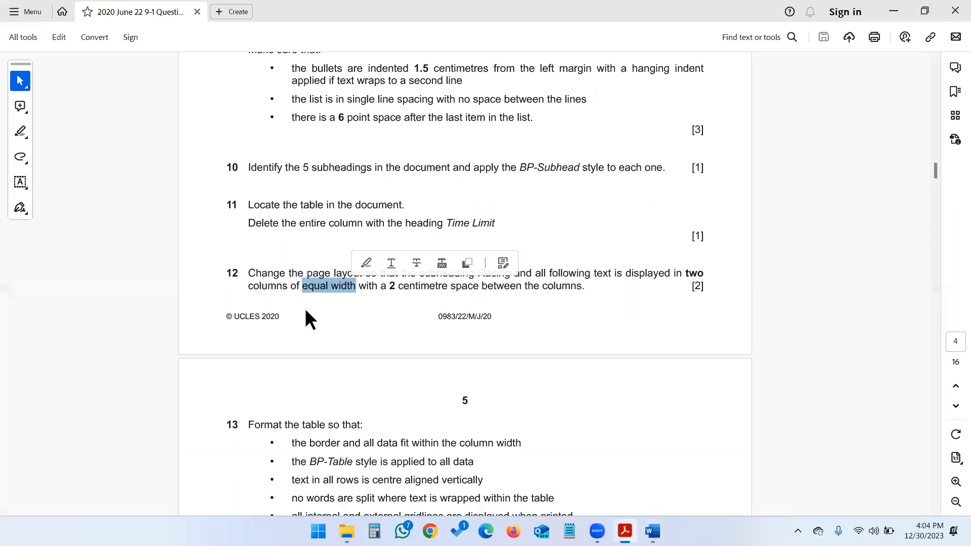
{"action": "scroll", "coordinate": [365, 405], "scroll_direction": "down", "scroll_amount": 3}
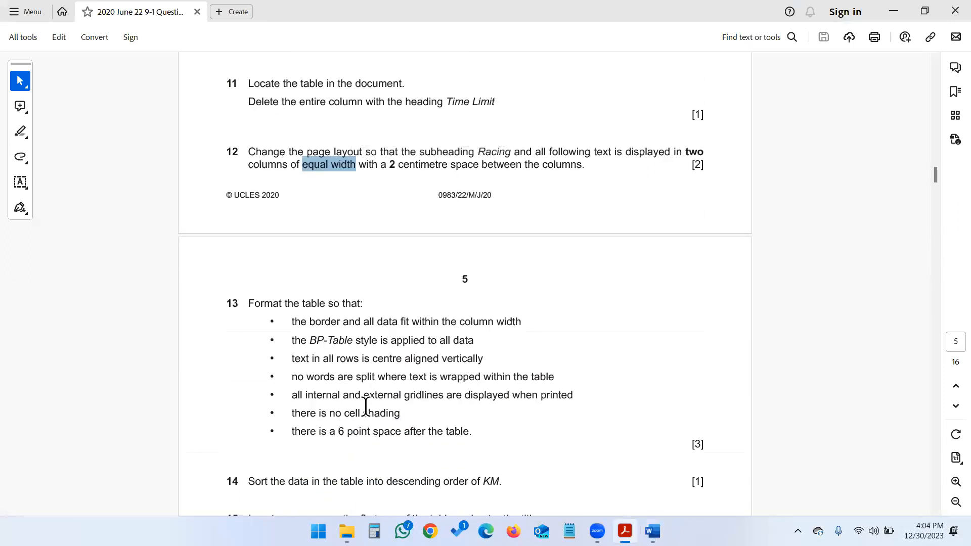
{"action": "scroll", "coordinate": [341, 280], "scroll_direction": "down", "scroll_amount": 2}
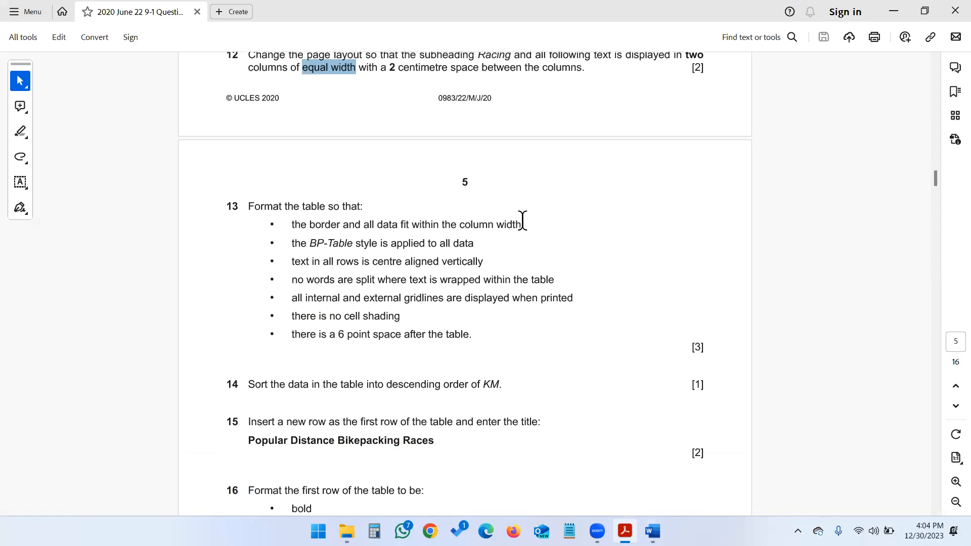
{"action": "double_click", "coordinate": [326, 224]}
Return to Word, select the whole race events table and apply All Borders to it.
{"action": "key", "text": "alt+Tab"}
{"action": "scroll", "coordinate": [345, 302], "scroll_direction": "down", "scroll_amount": 15}
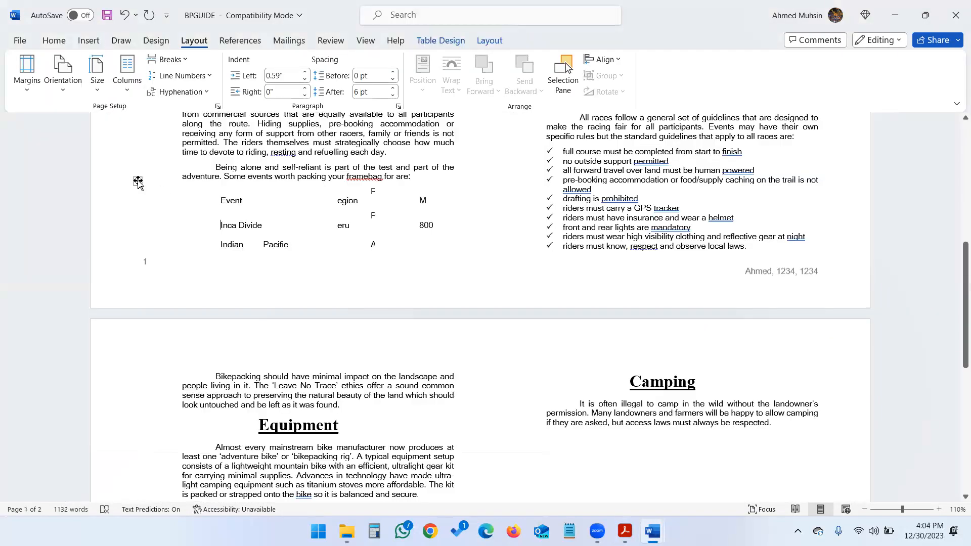
{"action": "left_click", "coordinate": [138, 181]}
{"action": "scroll", "coordinate": [288, 236], "scroll_direction": "up", "scroll_amount": 10}
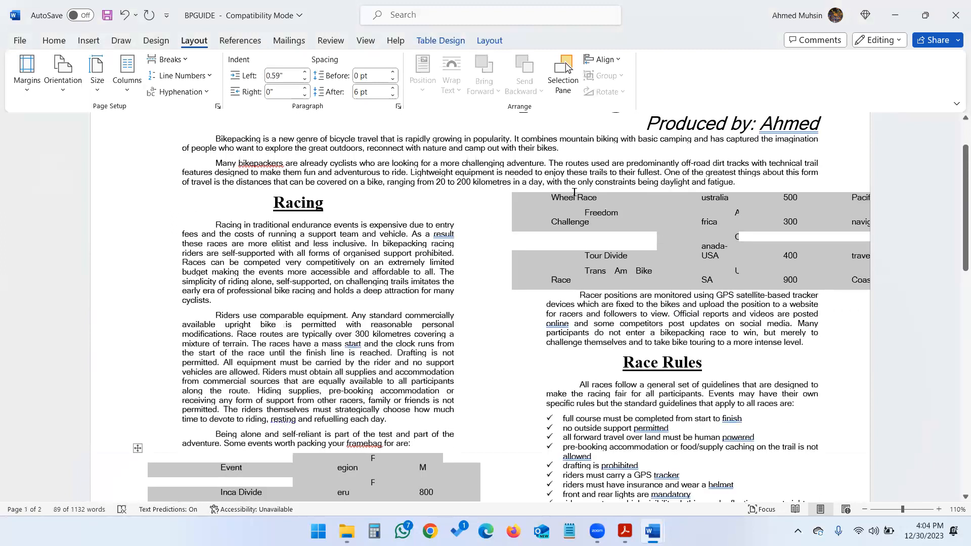
{"action": "left_click", "coordinate": [438, 40]}
{"action": "left_click", "coordinate": [638, 90]}
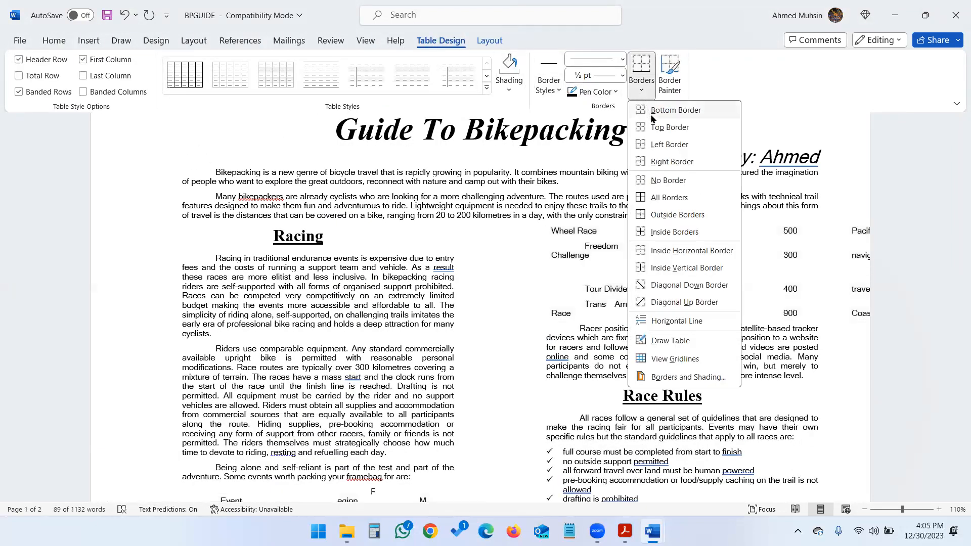
{"action": "left_click", "coordinate": [658, 203]}
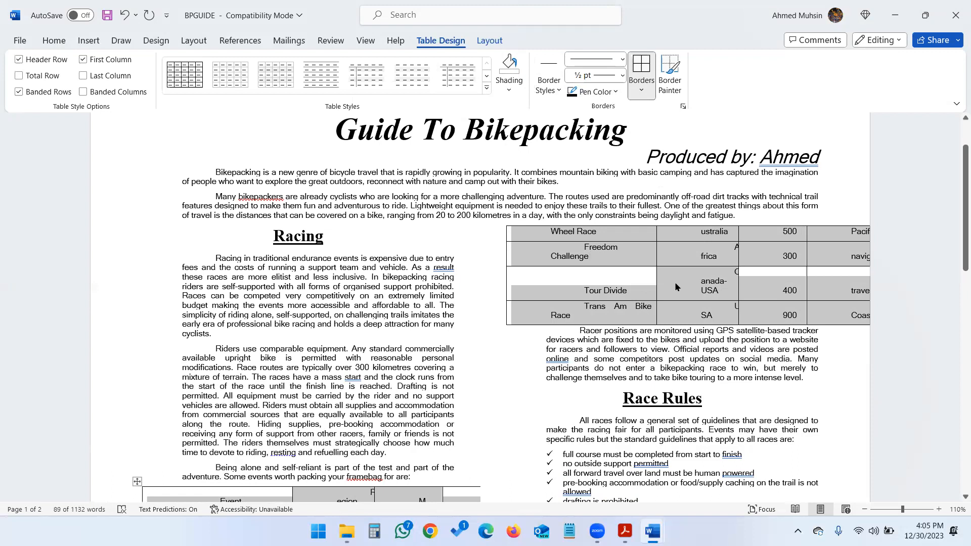
Check the column width fit and BP-Table style requirements of task 13 in the Acrobat question paper, and return to Word.
{"action": "key", "text": "alt+Tab"}
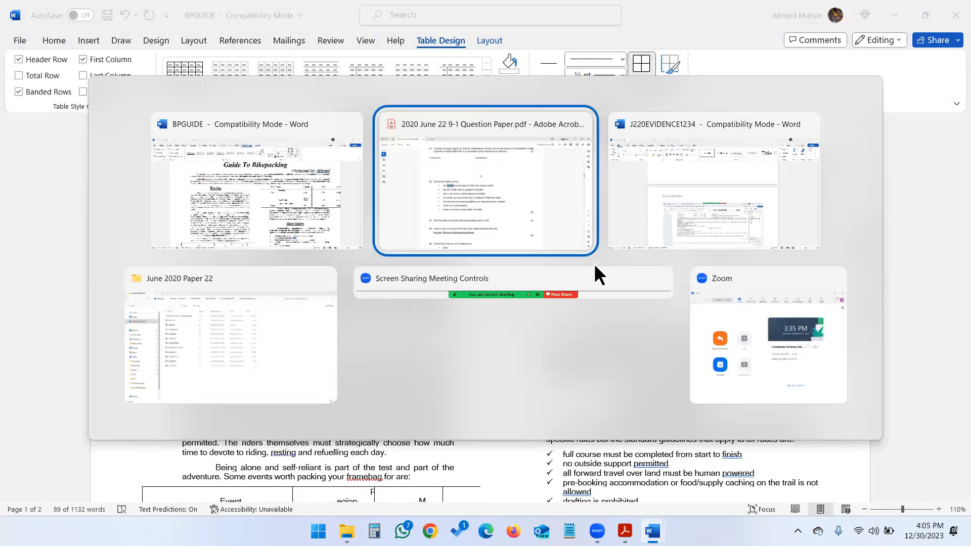
{"action": "left_click_drag", "start_coordinate": [374, 224], "coordinate": [515, 234]}
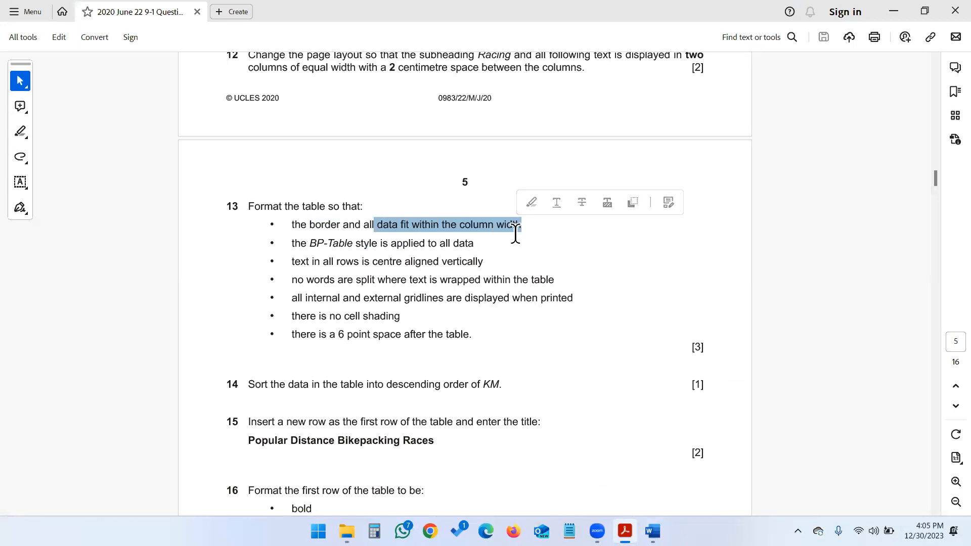
{"action": "left_click_drag", "start_coordinate": [428, 243], "coordinate": [442, 321]}
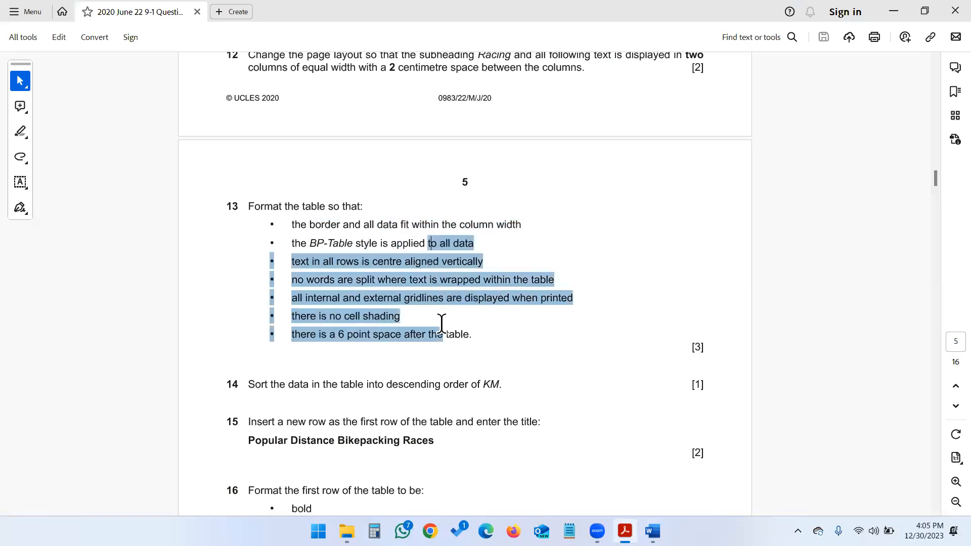
{"action": "left_click", "coordinate": [457, 223]}
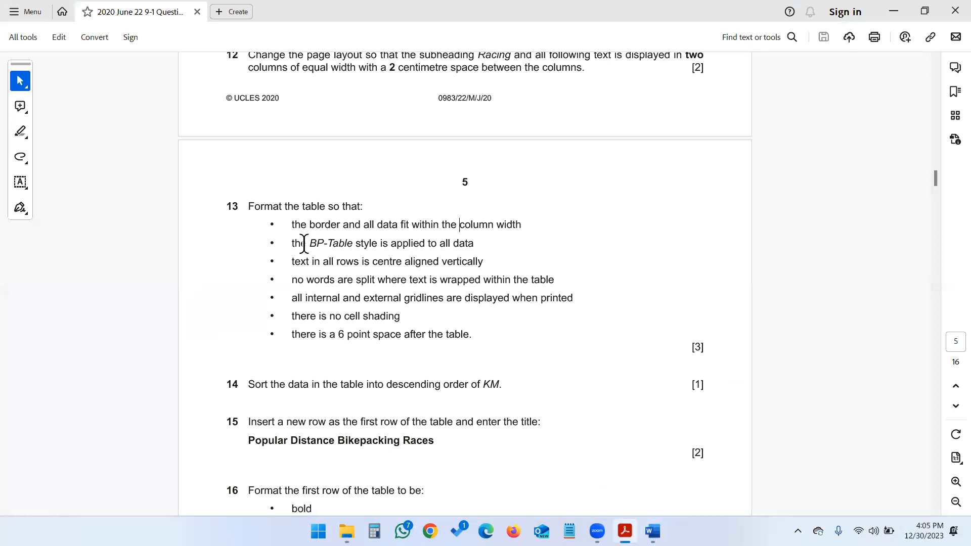
{"action": "left_click_drag", "start_coordinate": [309, 243], "coordinate": [364, 247]}
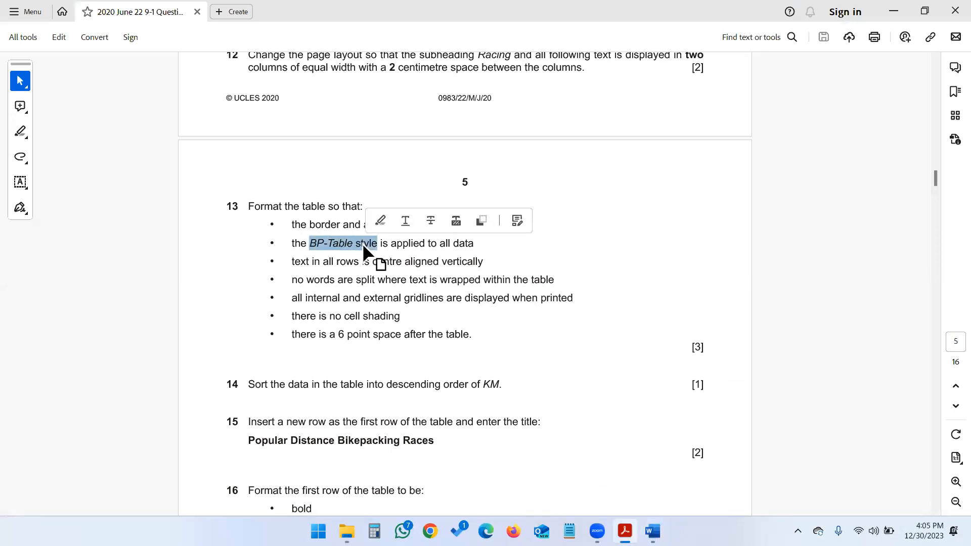
{"action": "key", "text": "alt+Tab"}
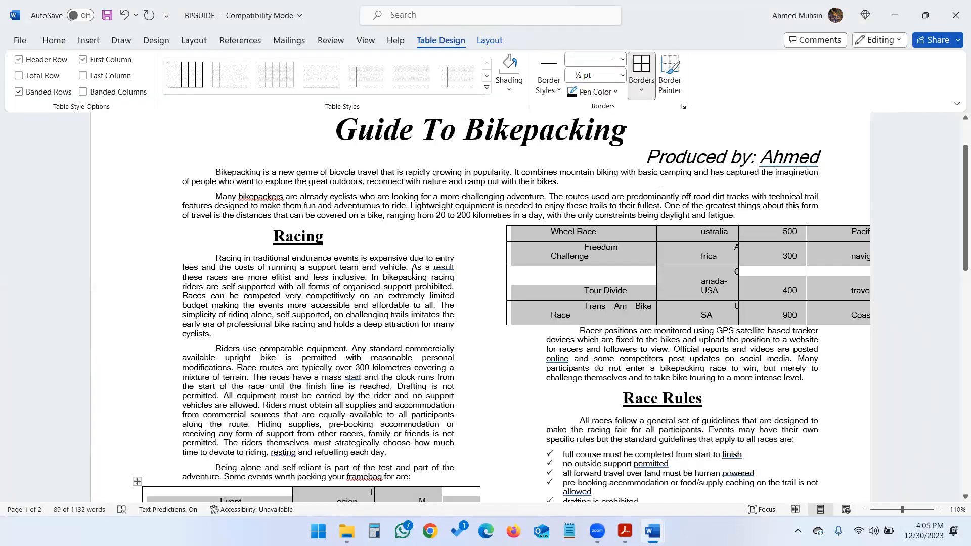
Select the whole race events table and apply the BP-Table style to it.
{"action": "left_click", "coordinate": [54, 41]}
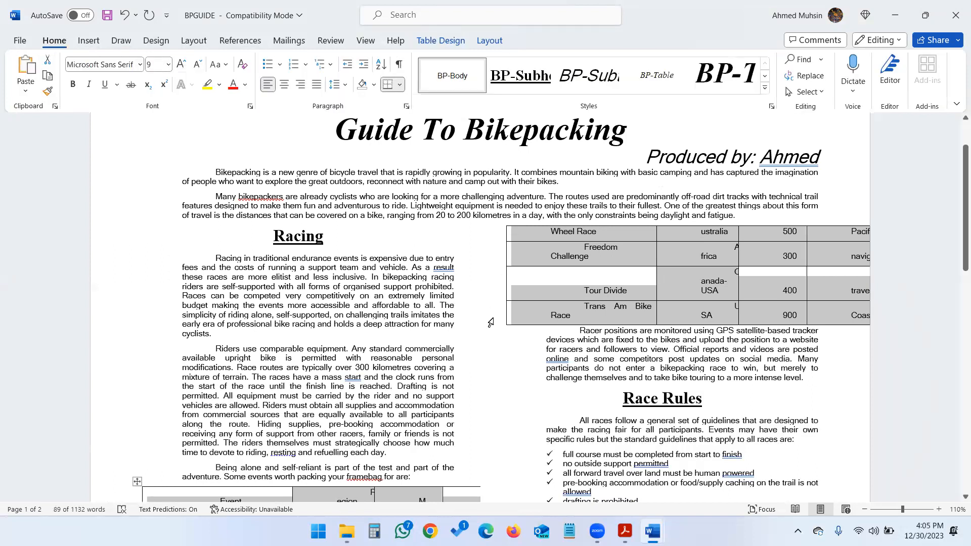
{"action": "scroll", "coordinate": [237, 379], "scroll_direction": "down", "scroll_amount": 4}
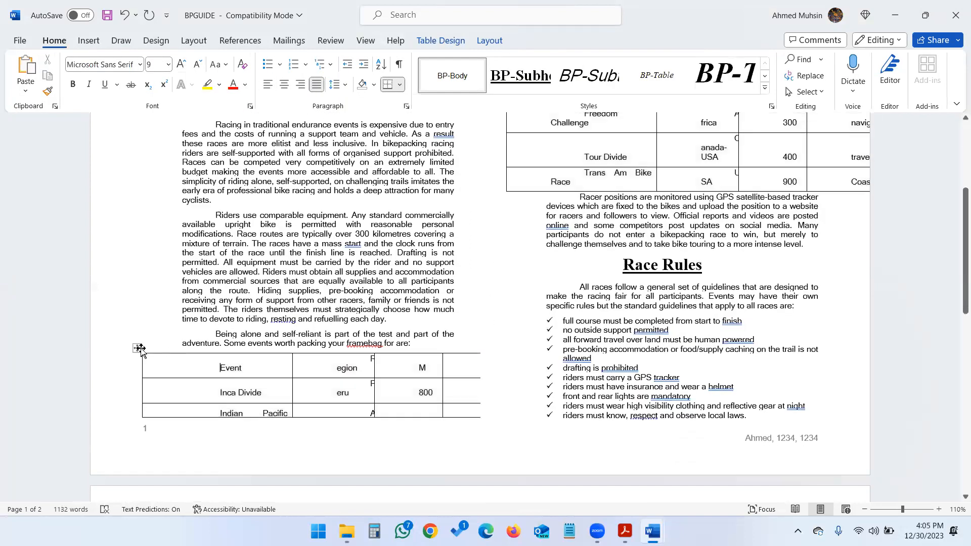
{"action": "left_click", "coordinate": [137, 348]}
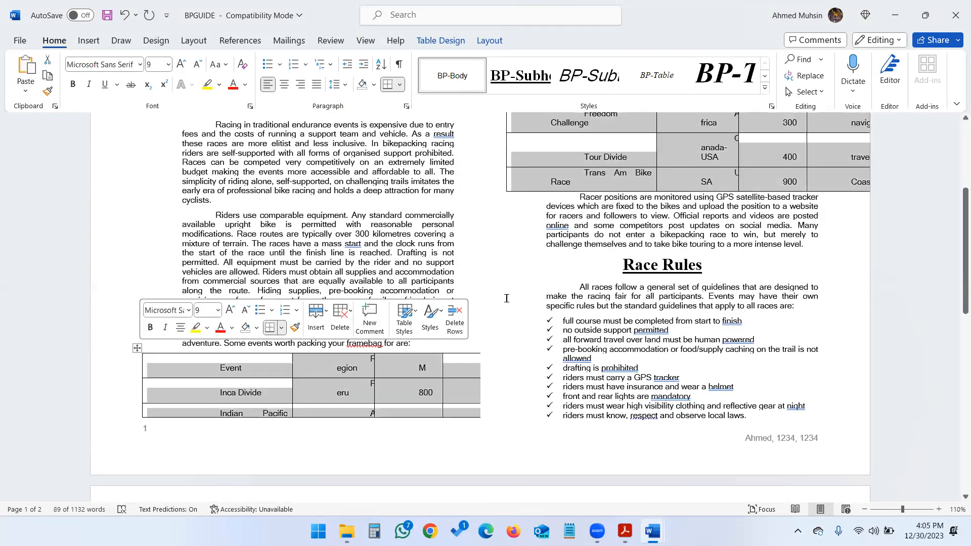
{"action": "left_click", "coordinate": [652, 80]}
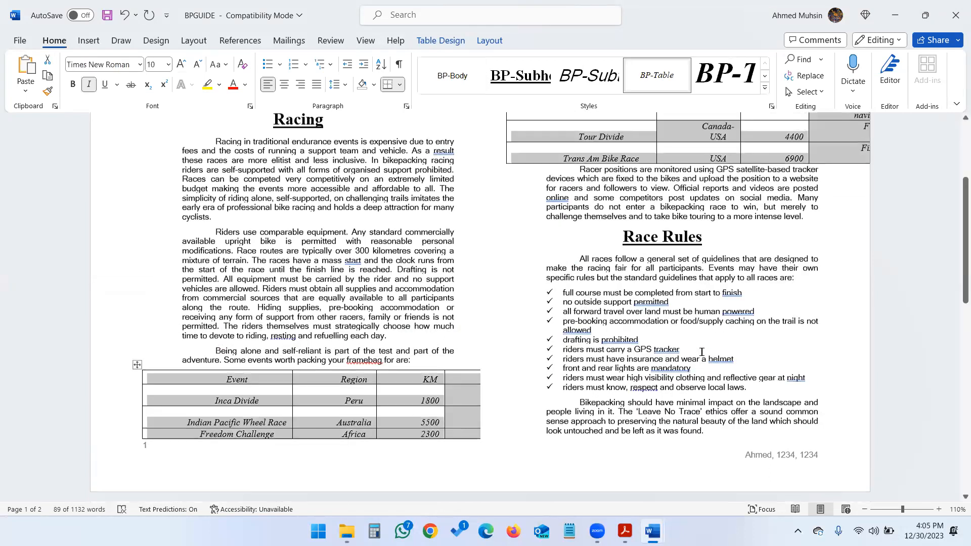
{"action": "scroll", "coordinate": [701, 352], "scroll_direction": "up", "scroll_amount": 3}
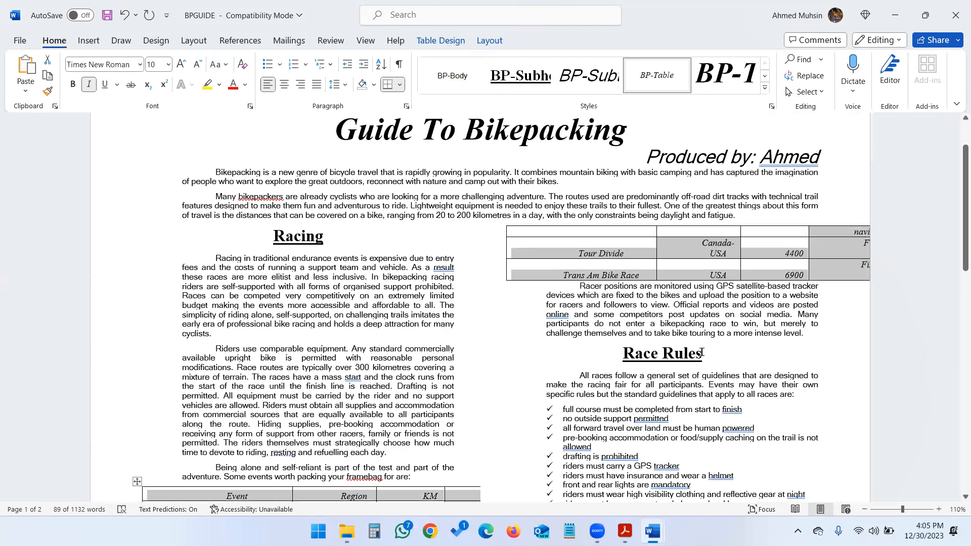
Review the vertical alignment requirement of task 13 in the Acrobat question paper, and in Word set all table cells to Align Center Left.
{"action": "key", "text": "alt+Tab"}
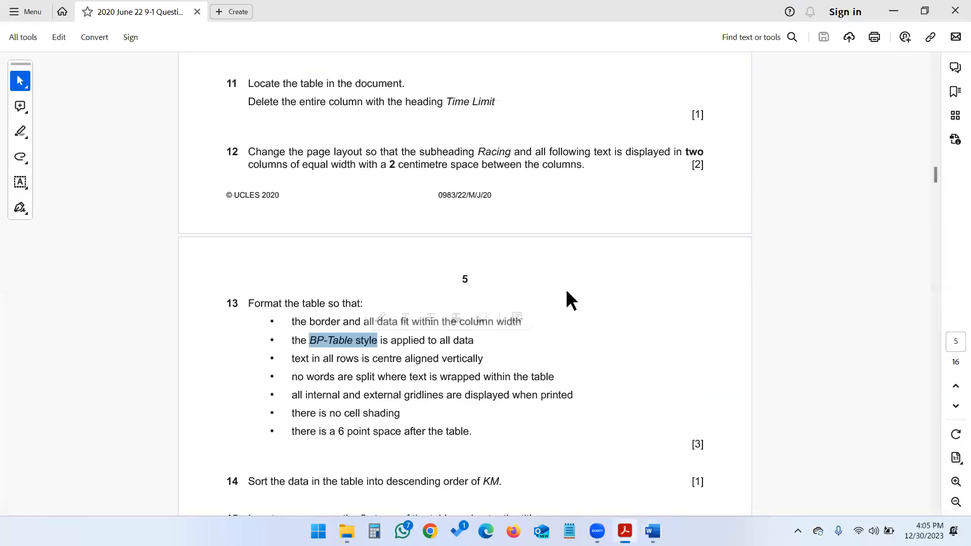
{"action": "scroll", "coordinate": [571, 301], "scroll_direction": "up", "scroll_amount": 2}
{"action": "scroll", "coordinate": [566, 292], "scroll_direction": "down", "scroll_amount": 1}
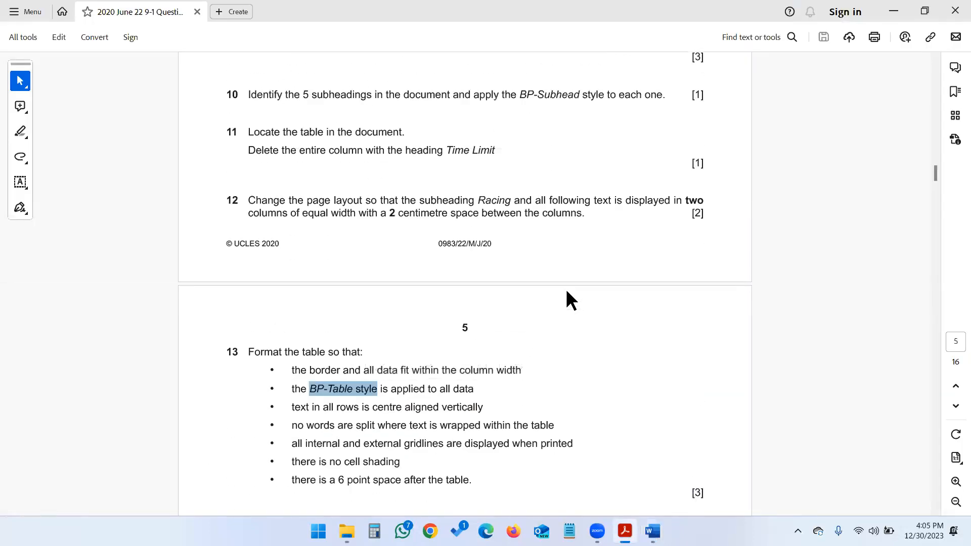
{"action": "scroll", "coordinate": [566, 298], "scroll_direction": "down", "scroll_amount": 7}
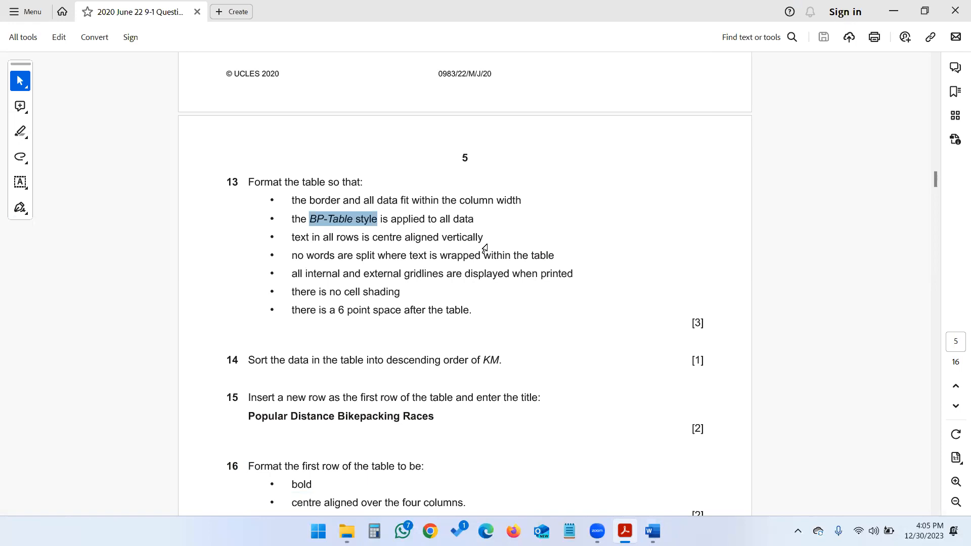
{"action": "key", "text": "alt+Tab"}
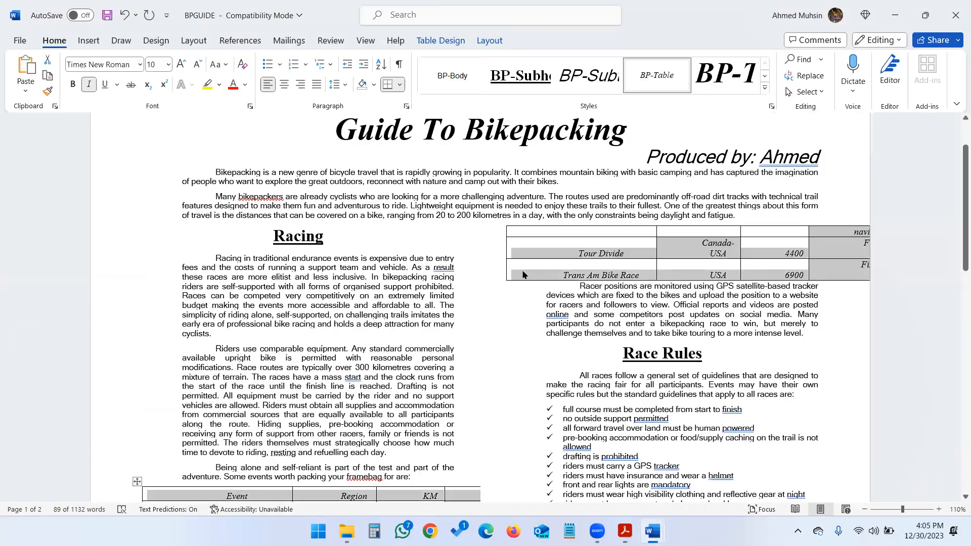
{"action": "left_click", "coordinate": [485, 46]}
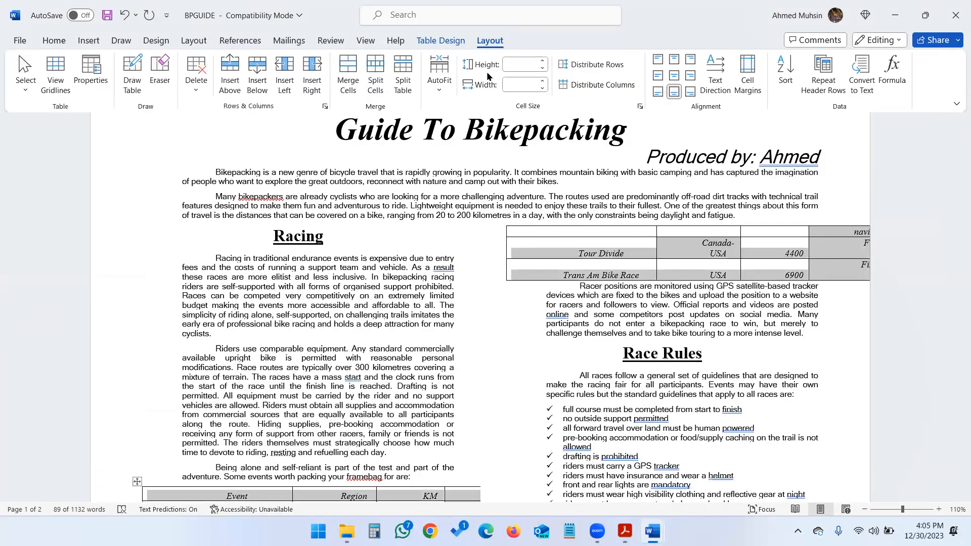
{"action": "left_click", "coordinate": [659, 77]}
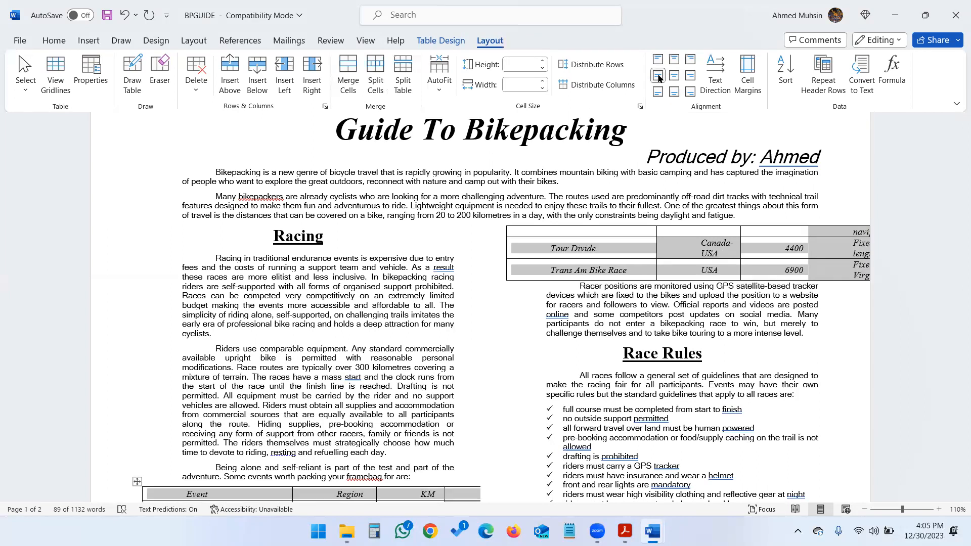
Check the split-word requirement of task 13 in the Acrobat question paper, and examine the table's text wrapping in Word.
{"action": "key", "text": "alt+Tab"}
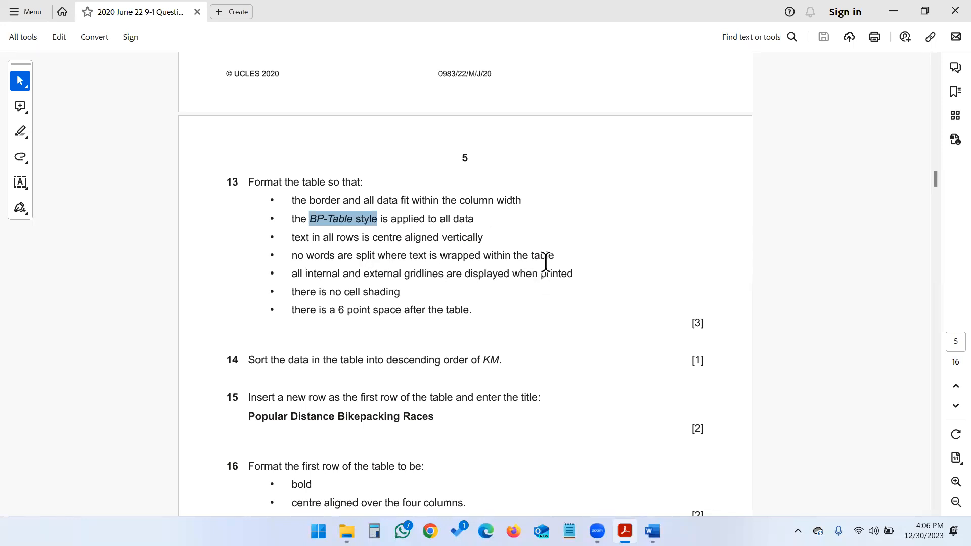
{"action": "key", "text": "alt+Tab"}
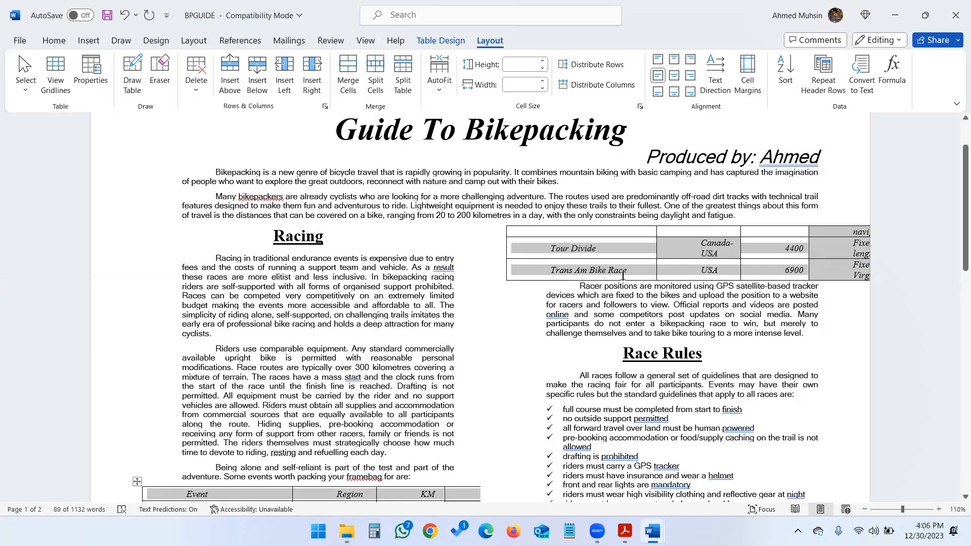
{"action": "scroll", "coordinate": [510, 264], "scroll_direction": "down", "scroll_amount": 5}
{"action": "scroll", "coordinate": [628, 224], "scroll_direction": "up", "scroll_amount": 7}
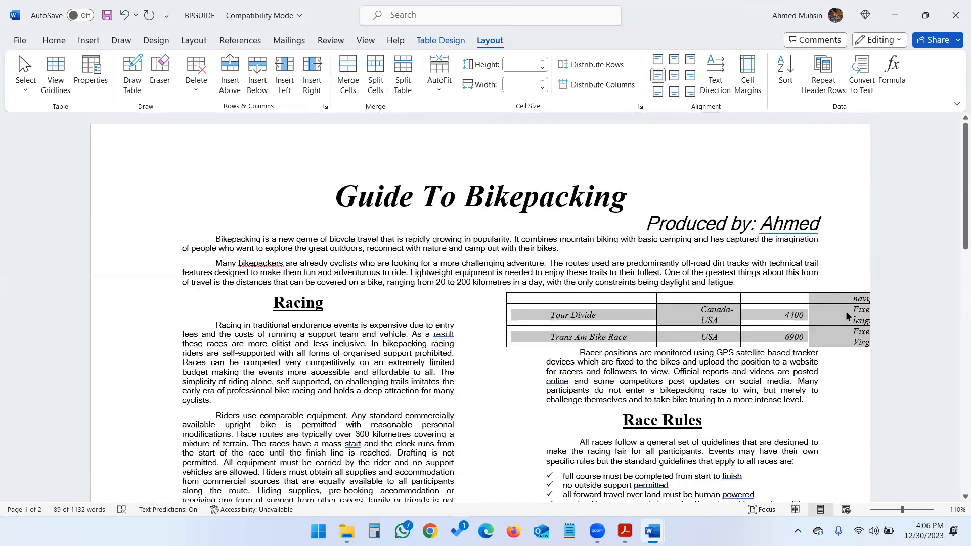
{"action": "scroll", "coordinate": [267, 268], "scroll_direction": "down", "scroll_amount": 9}
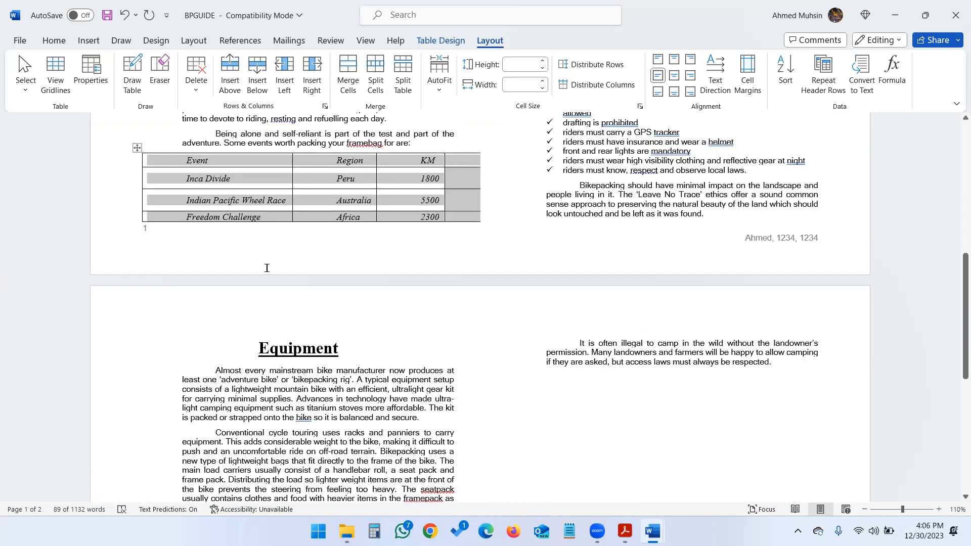
Narrow the Event, Region and KM columns of the race events table.
{"action": "scroll", "coordinate": [267, 268], "scroll_direction": "up", "scroll_amount": 3}
{"action": "left_click", "coordinate": [269, 295]}
{"action": "left_click_drag", "start_coordinate": [290, 292], "coordinate": [203, 301]}
{"action": "left_click_drag", "start_coordinate": [401, 299], "coordinate": [313, 313]}
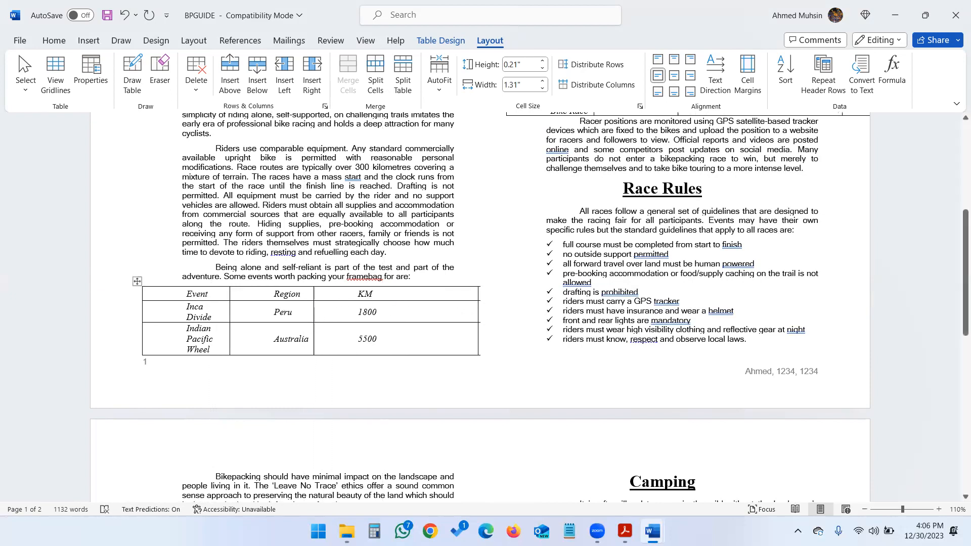
{"action": "left_click_drag", "start_coordinate": [475, 304], "coordinate": [375, 314]}
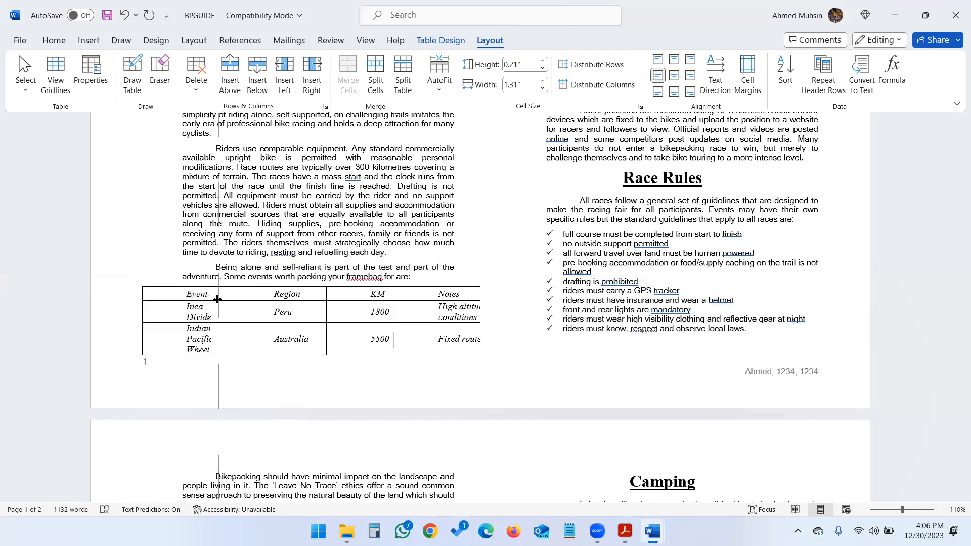
{"action": "left_click_drag", "start_coordinate": [317, 302], "coordinate": [313, 304]}
{"action": "scroll", "coordinate": [313, 304], "scroll_direction": "up", "scroll_amount": 5}
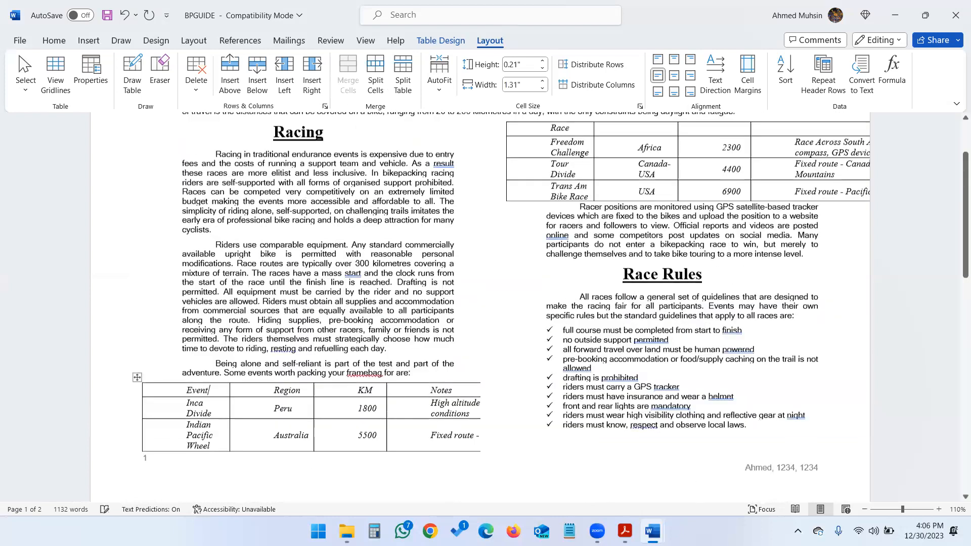
{"action": "left_click_drag", "start_coordinate": [677, 315], "coordinate": [670, 315]}
{"action": "left_click_drag", "start_coordinate": [675, 314], "coordinate": [676, 315]}
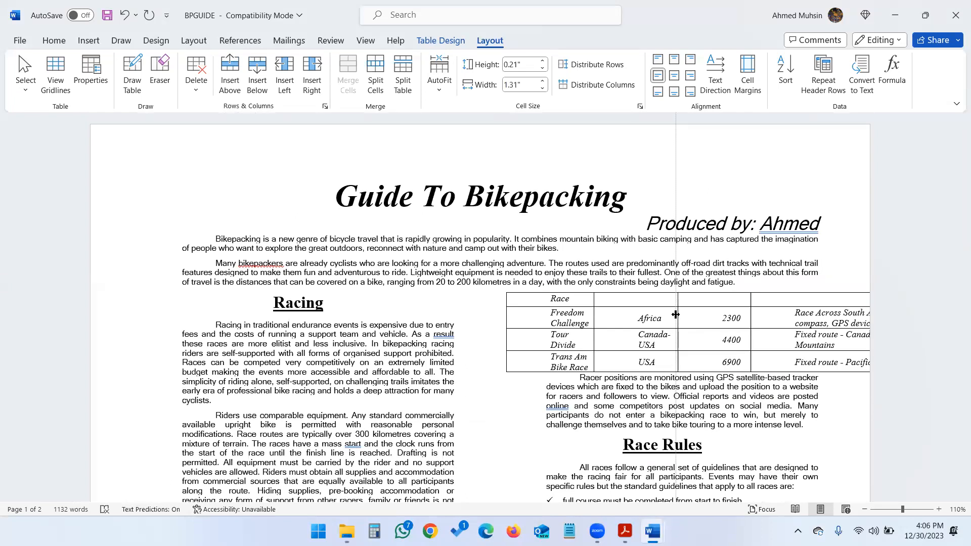
{"action": "left_click", "coordinate": [795, 325]}
{"action": "scroll", "coordinate": [776, 355], "scroll_direction": "down", "scroll_amount": 2}
{"action": "scroll", "coordinate": [595, 334], "scroll_direction": "down", "scroll_amount": 3}
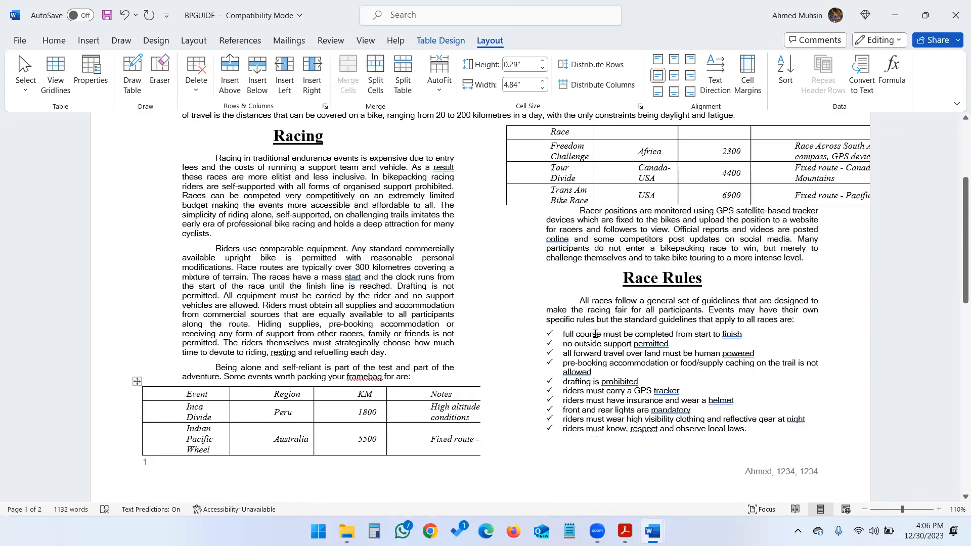
Review the gridline, cell shading and 6 point spacing requirements of task 13 in the Acrobat question paper, and return to Word.
{"action": "key", "text": "alt+Tab"}
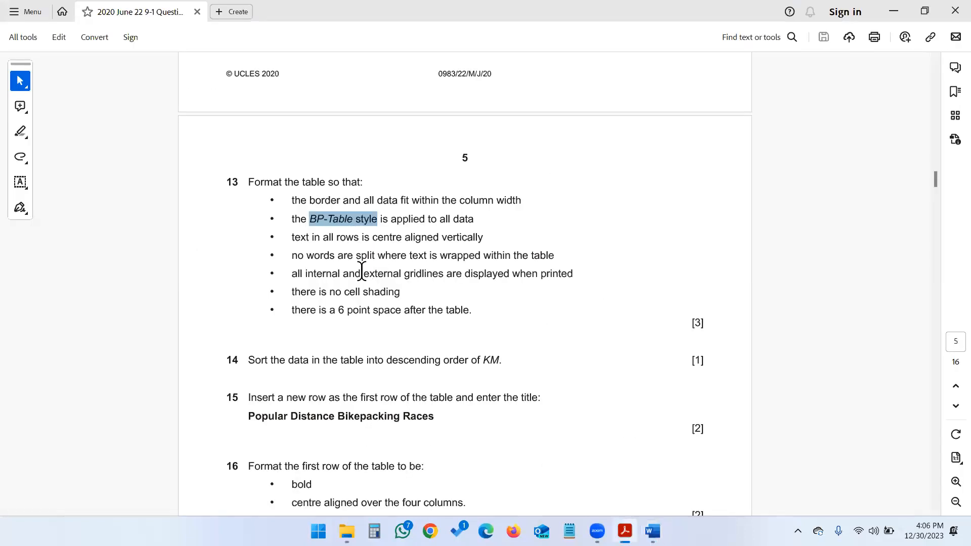
{"action": "left_click_drag", "start_coordinate": [305, 273], "coordinate": [567, 273]}
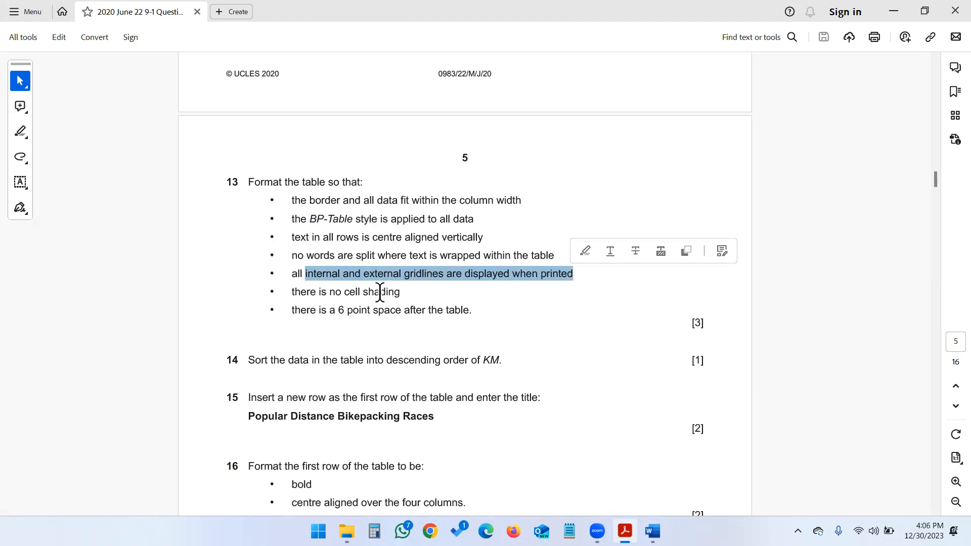
{"action": "left_click", "coordinate": [321, 307]}
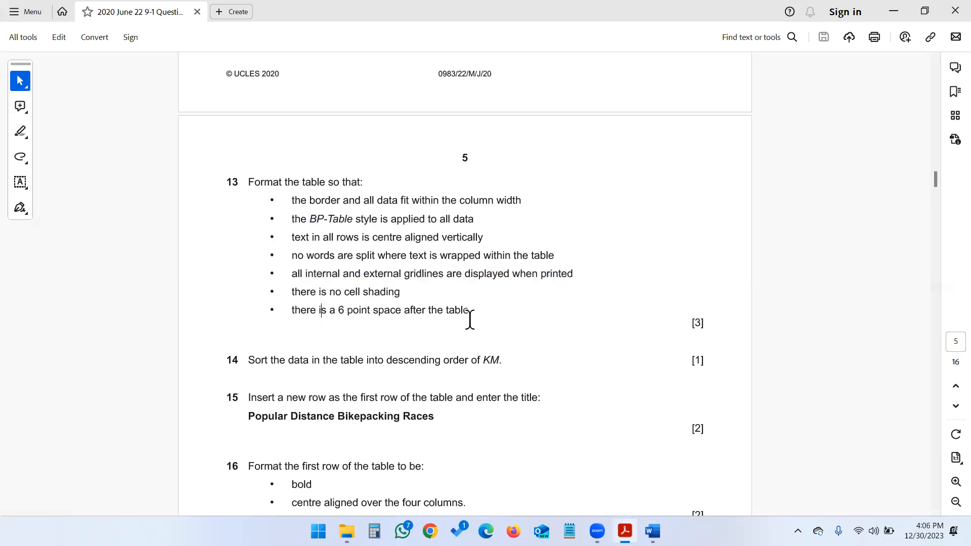
{"action": "scroll", "coordinate": [478, 311], "scroll_direction": "down", "scroll_amount": 1}
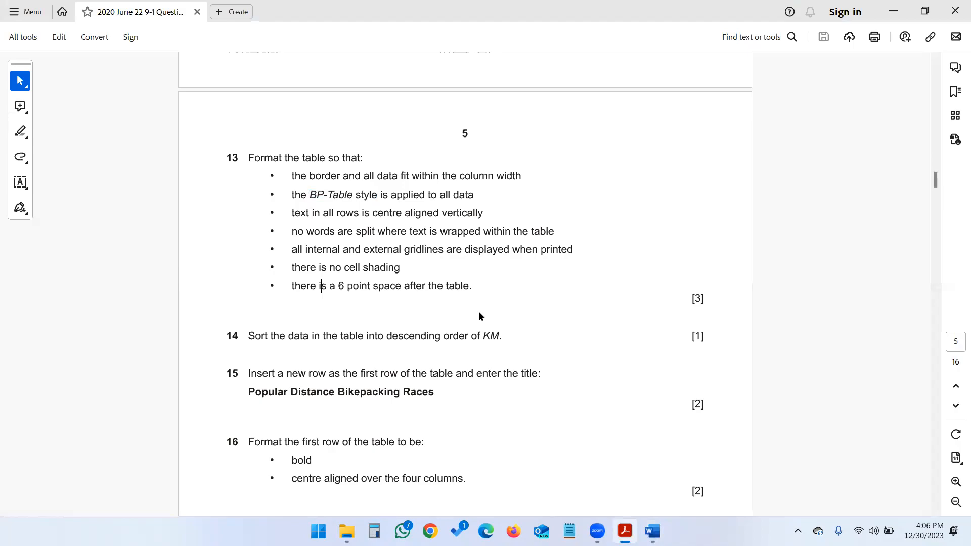
{"action": "key", "text": "alt+Tab"}
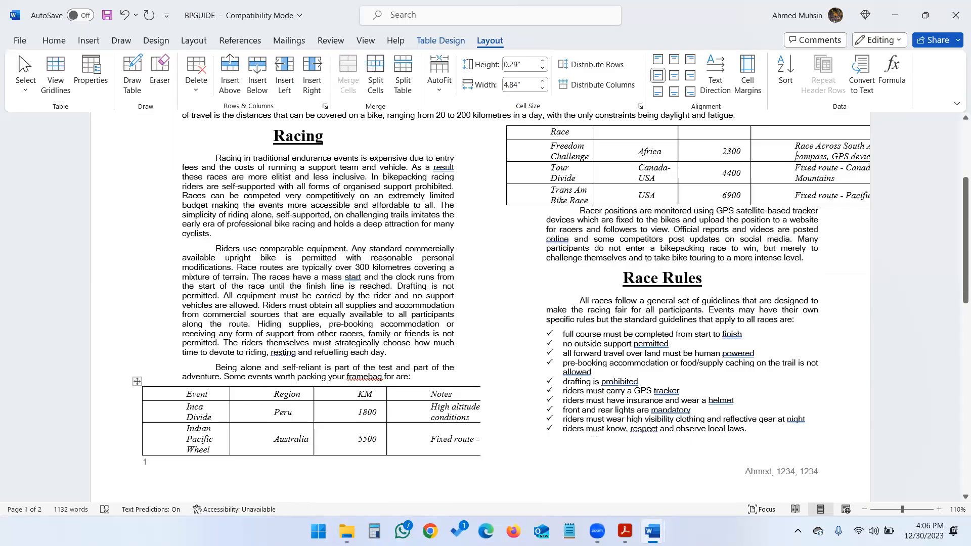
Move the whole race events table to the top of page 1, beside the Guide To Bikepacking title.
{"action": "double_click", "coordinate": [268, 413]}
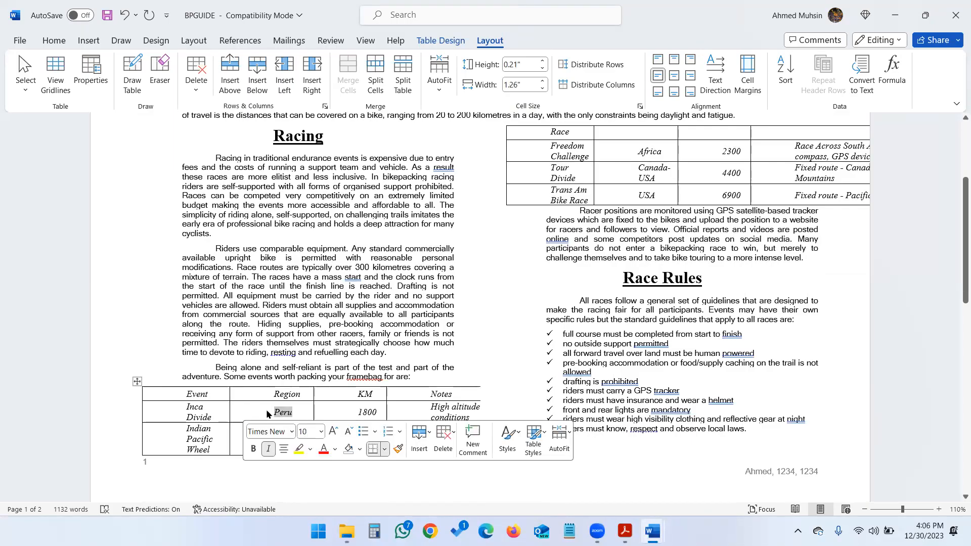
{"action": "key", "text": "Left"}
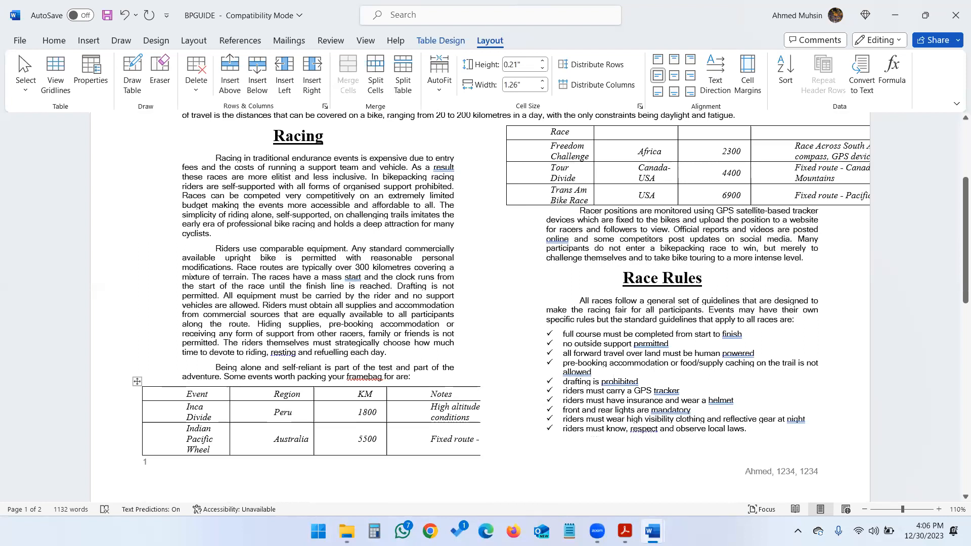
{"action": "left_click", "coordinate": [137, 380]}
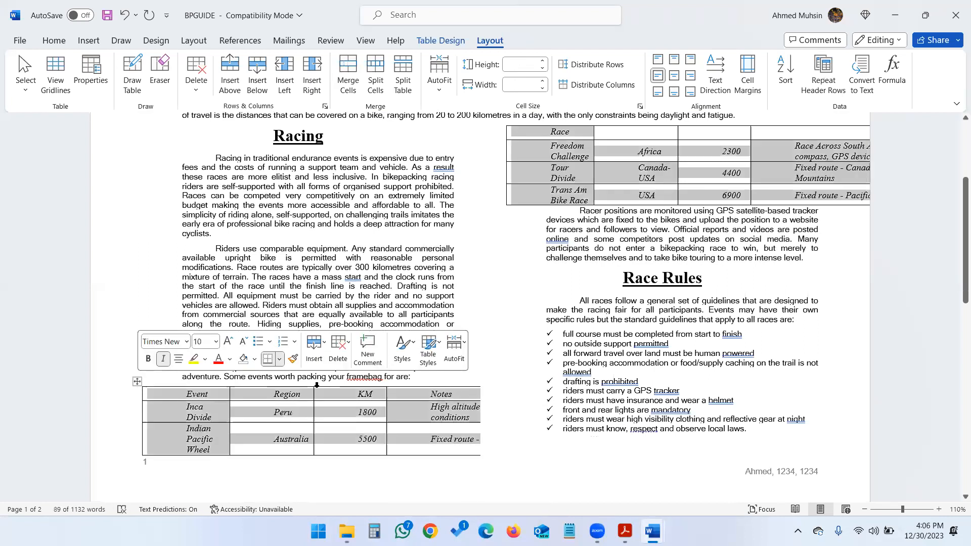
{"action": "scroll", "coordinate": [529, 279], "scroll_direction": "up", "scroll_amount": 3}
{"action": "scroll", "coordinate": [455, 349], "scroll_direction": "down", "scroll_amount": 3}
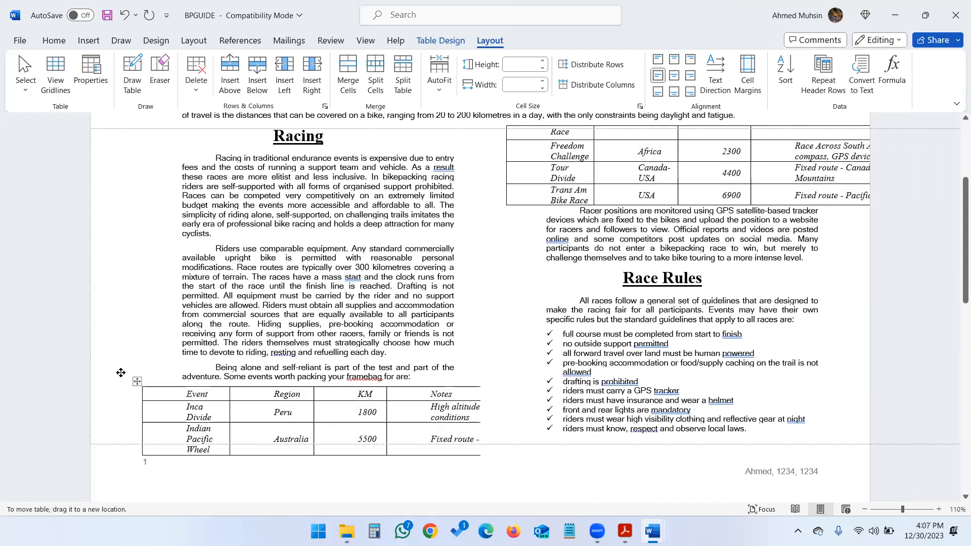
{"action": "left_click_drag", "start_coordinate": [104, 380], "coordinate": [104, 382]}
{"action": "key", "text": "ctrl+Home"}
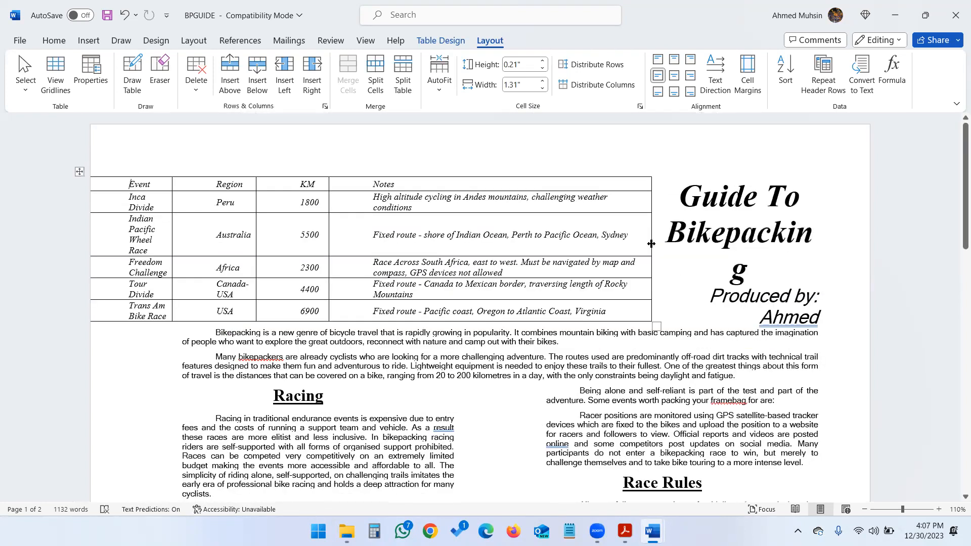
Narrow the Notes column, slightly widen the Region column and move the table right until its left edge is inside the page.
{"action": "left_click_drag", "start_coordinate": [651, 243], "coordinate": [507, 273]}
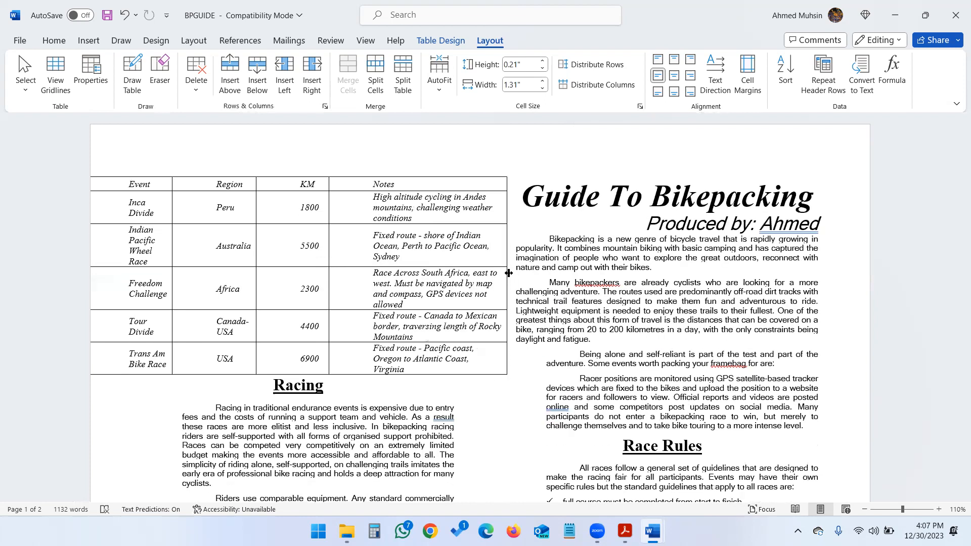
{"action": "left_click_drag", "start_coordinate": [171, 247], "coordinate": [159, 246]}
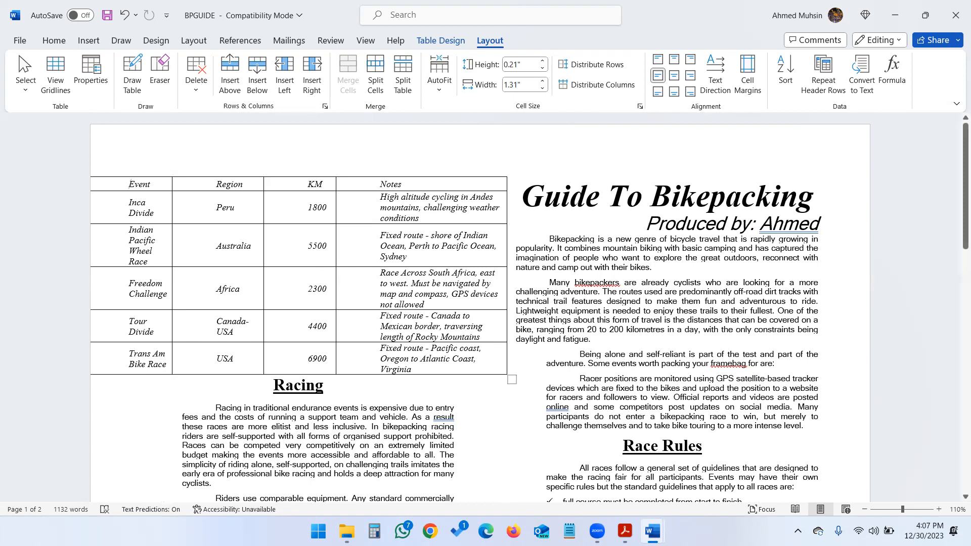
{"action": "left_click_drag", "start_coordinate": [79, 172], "coordinate": [108, 175]}
{"action": "left_click", "coordinate": [123, 221]}
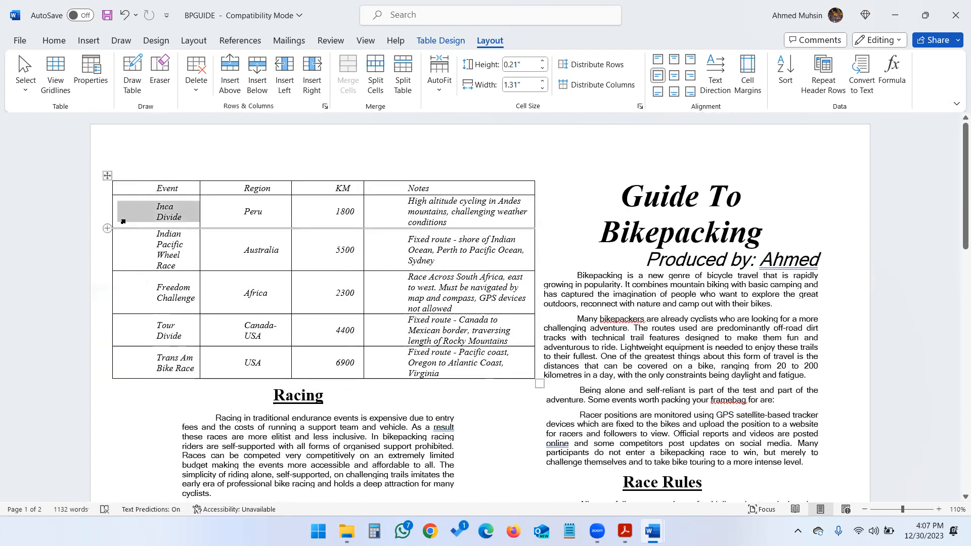
Undo the first shift of the table's left border, and move the border inward again along the full table height.
{"action": "left_click_drag", "start_coordinate": [112, 208], "coordinate": [133, 208]}
{"action": "key", "text": "ctrl+z"}
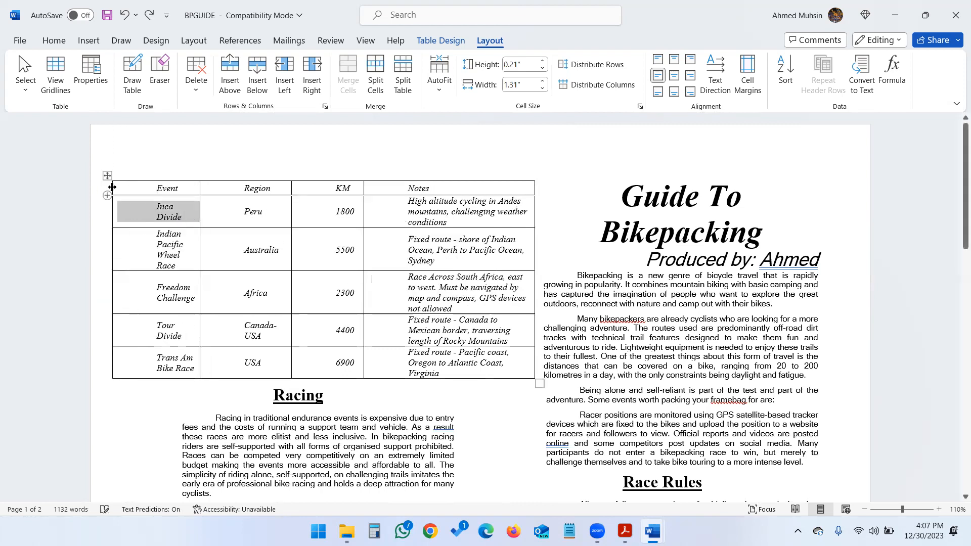
{"action": "mouse_move", "coordinate": [114, 186]}
{"action": "left_mouse_down"}
{"action": "mouse_move", "coordinate": [144, 189]}
{"action": "mouse_move", "coordinate": [133, 187]}
{"action": "left_mouse_up"}
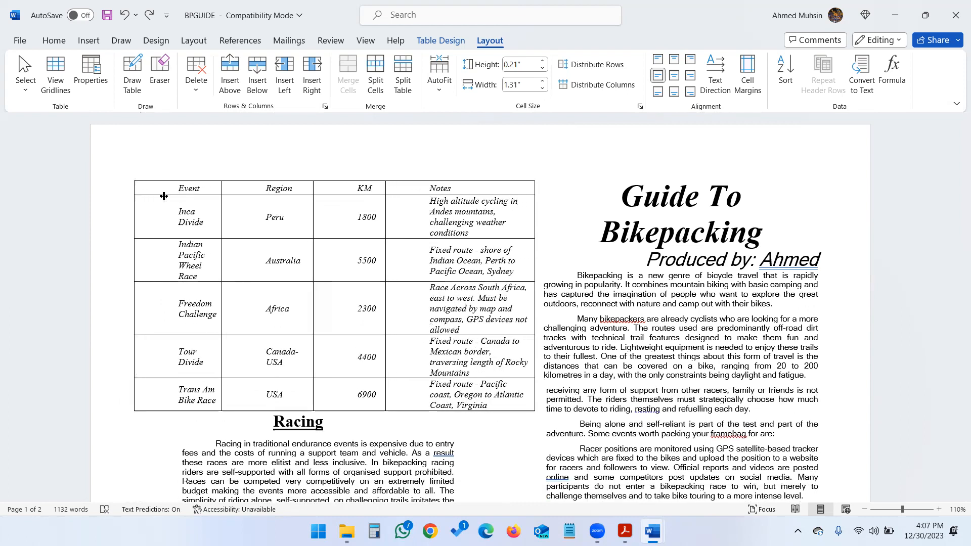
Insert an empty line after the sentence "Some events worth packing your framebag for are:".
{"action": "scroll", "coordinate": [581, 320], "scroll_direction": "down", "scroll_amount": 4}
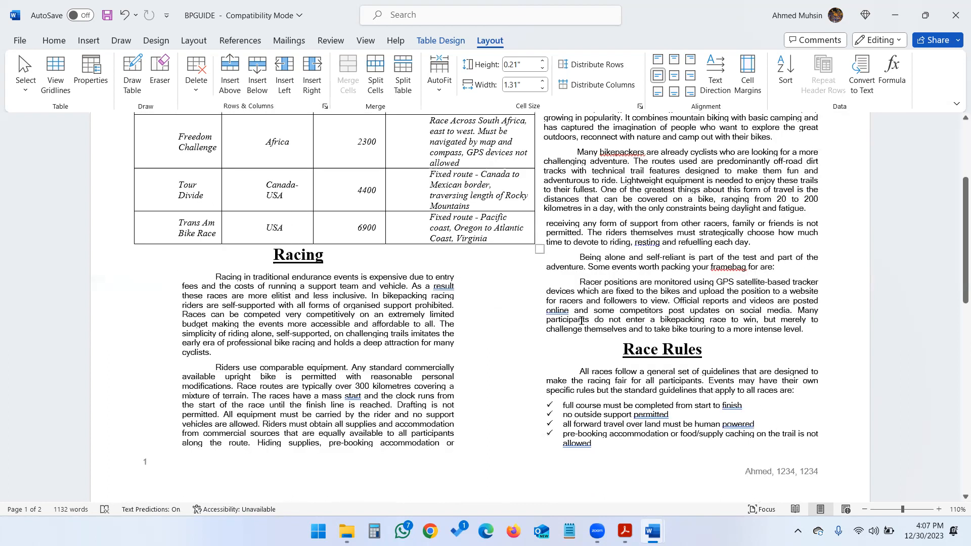
{"action": "scroll", "coordinate": [581, 321], "scroll_direction": "up", "scroll_amount": 2}
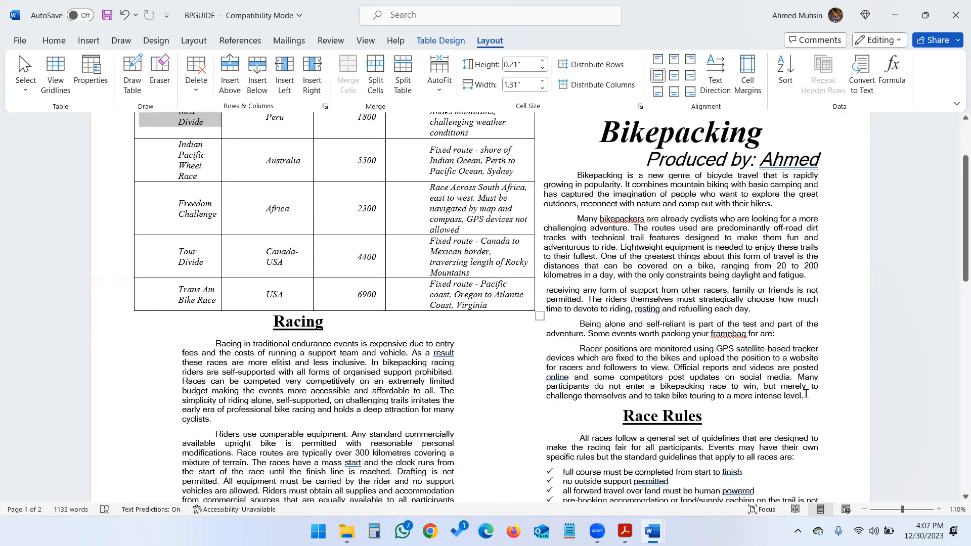
{"action": "scroll", "coordinate": [764, 361], "scroll_direction": "down", "scroll_amount": 2}
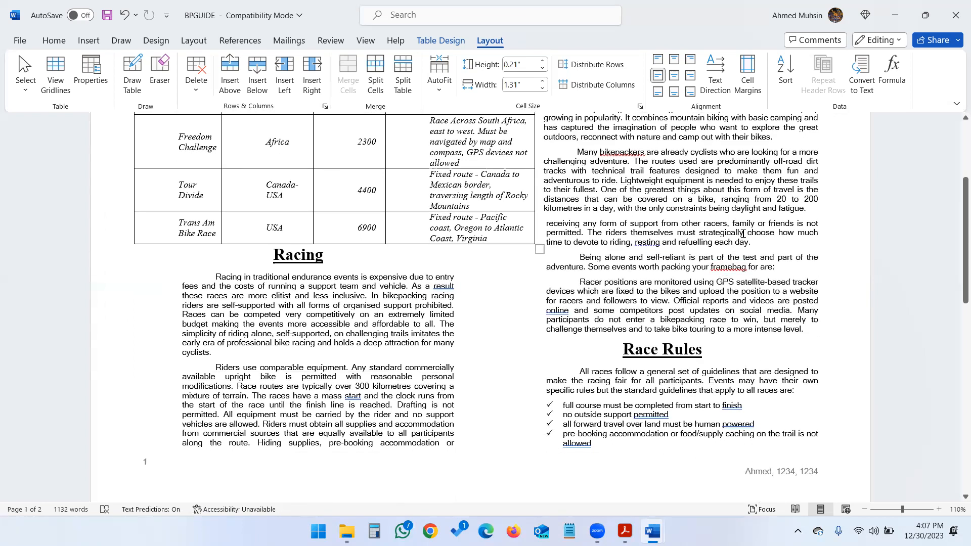
{"action": "scroll", "coordinate": [742, 234], "scroll_direction": "up", "scroll_amount": 1}
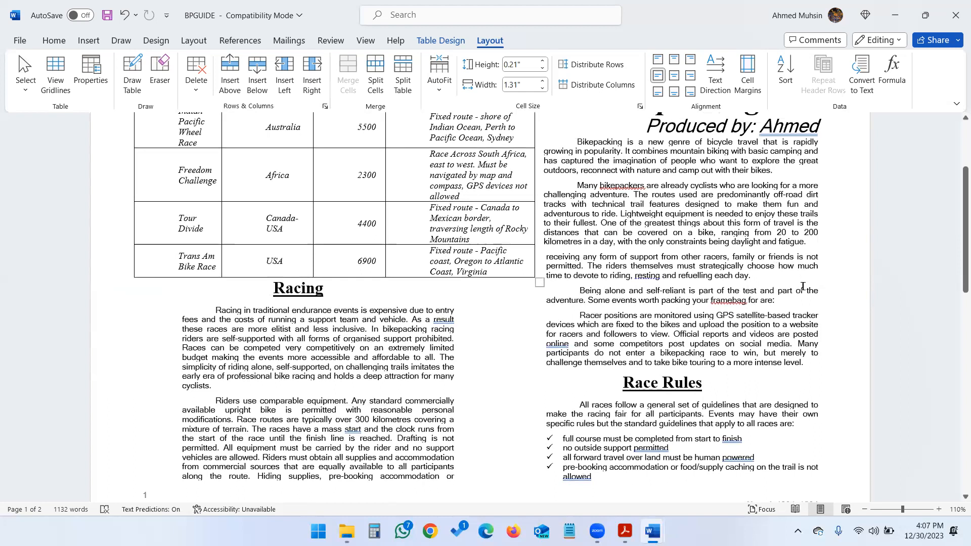
{"action": "left_click", "coordinate": [700, 302]}
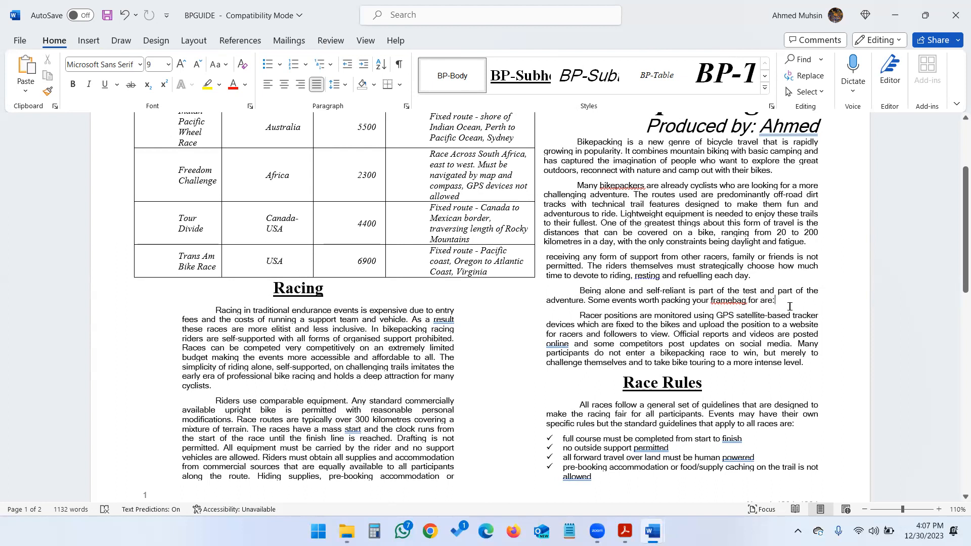
{"action": "key", "text": "Return"}
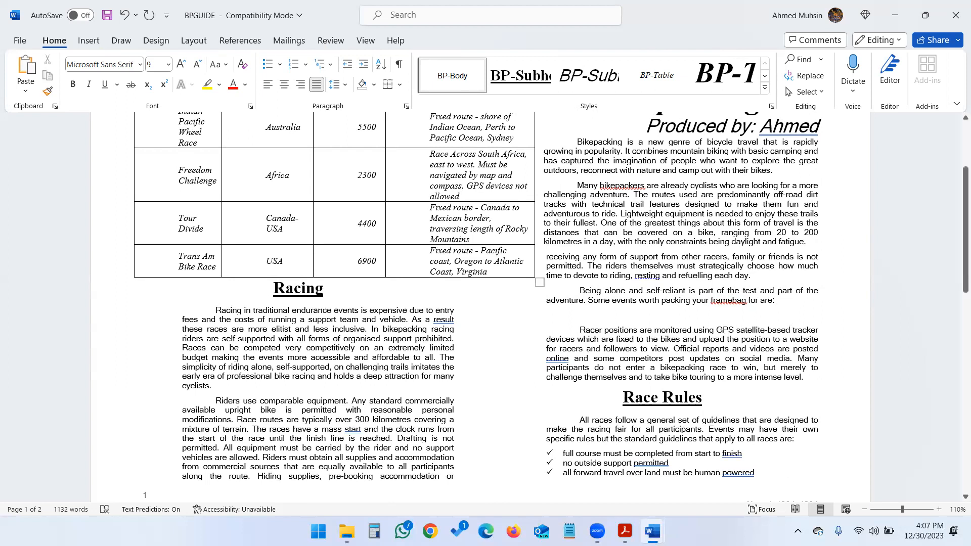
Move the whole race events table from beside the title to below the Race Rules bullet list in the second column.
{"action": "scroll", "coordinate": [485, 303], "scroll_direction": "up", "scroll_amount": 3}
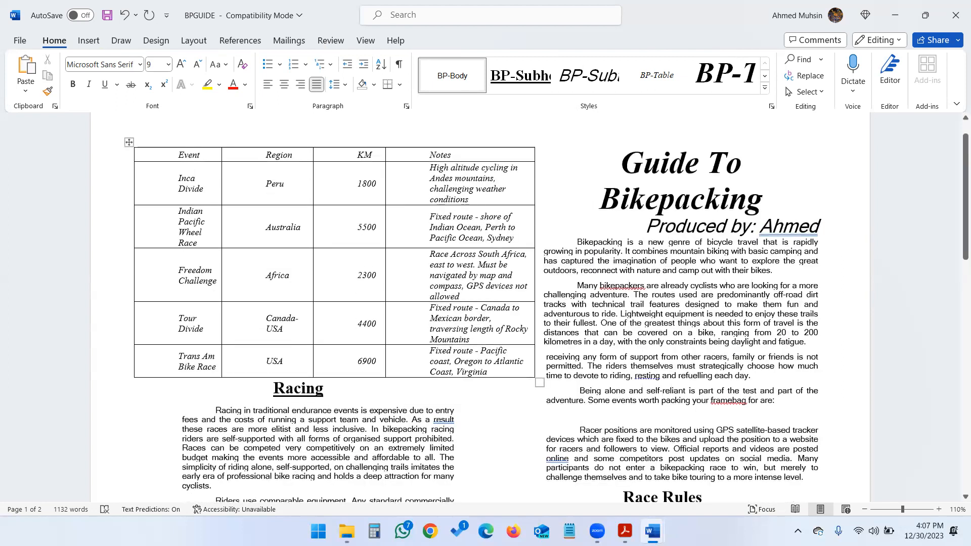
{"action": "left_click_drag", "start_coordinate": [129, 142], "coordinate": [518, 400]}
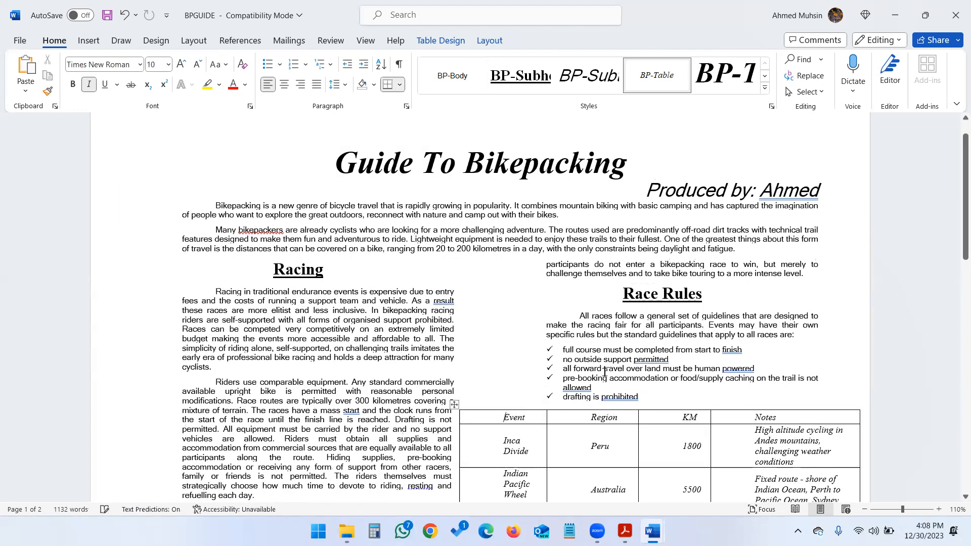
{"action": "scroll", "coordinate": [604, 372], "scroll_direction": "down", "scroll_amount": 5}
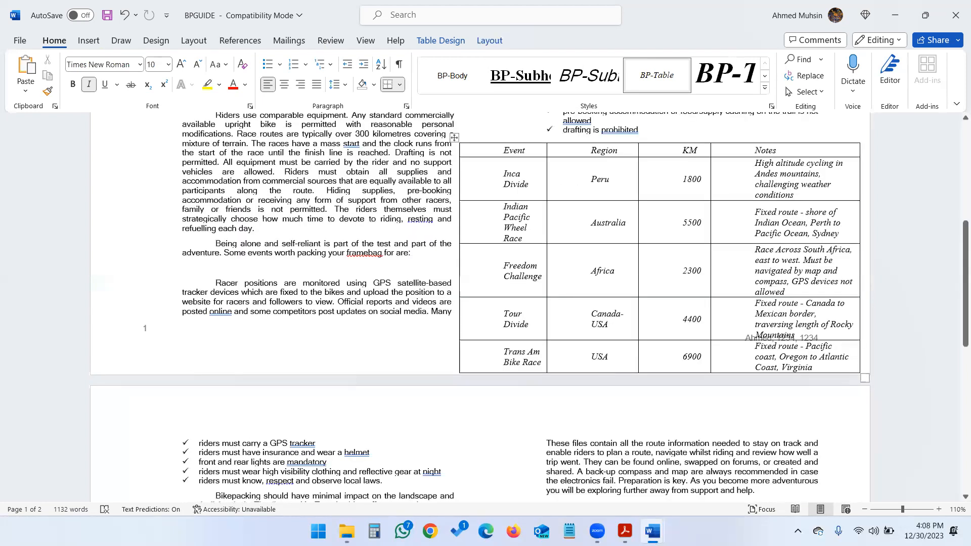
{"action": "scroll", "coordinate": [604, 372], "scroll_direction": "up", "scroll_amount": 3}
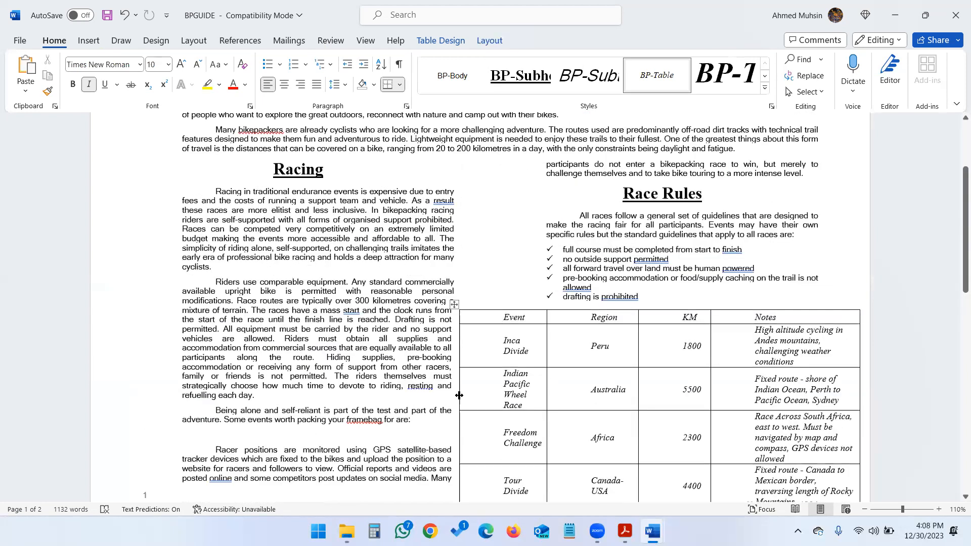
Try AutoFit Contents on the whole race events table, and undo it.
{"action": "left_click", "coordinate": [455, 306]}
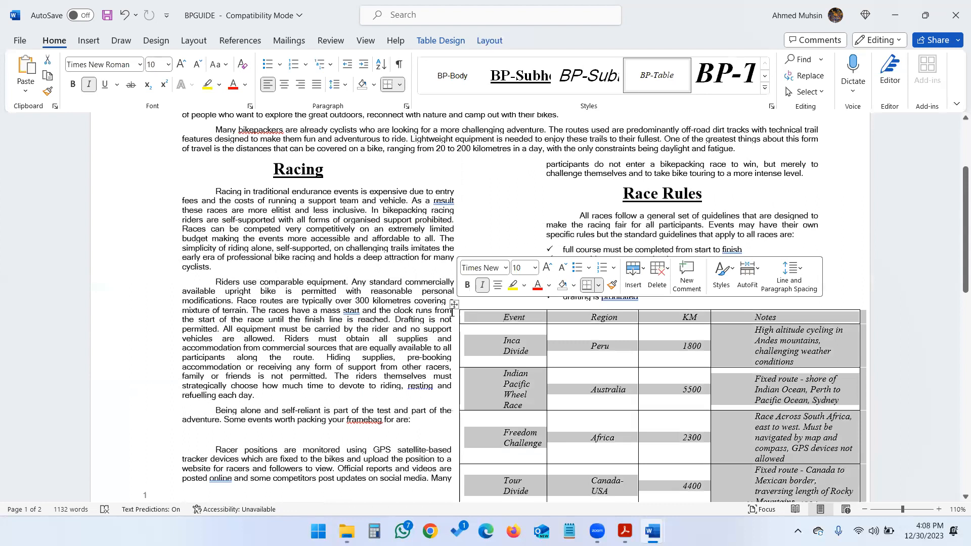
{"action": "left_click", "coordinate": [489, 41]}
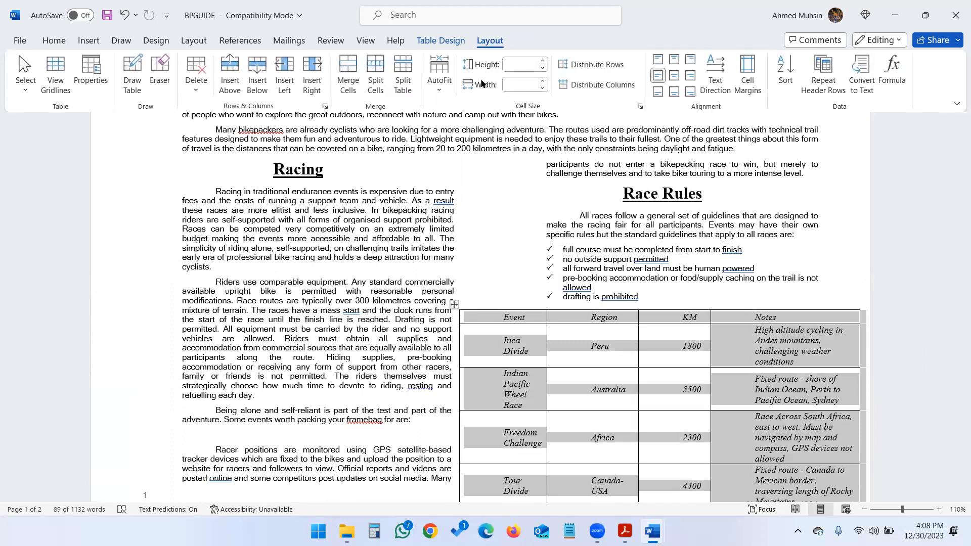
{"action": "left_click", "coordinate": [435, 91]}
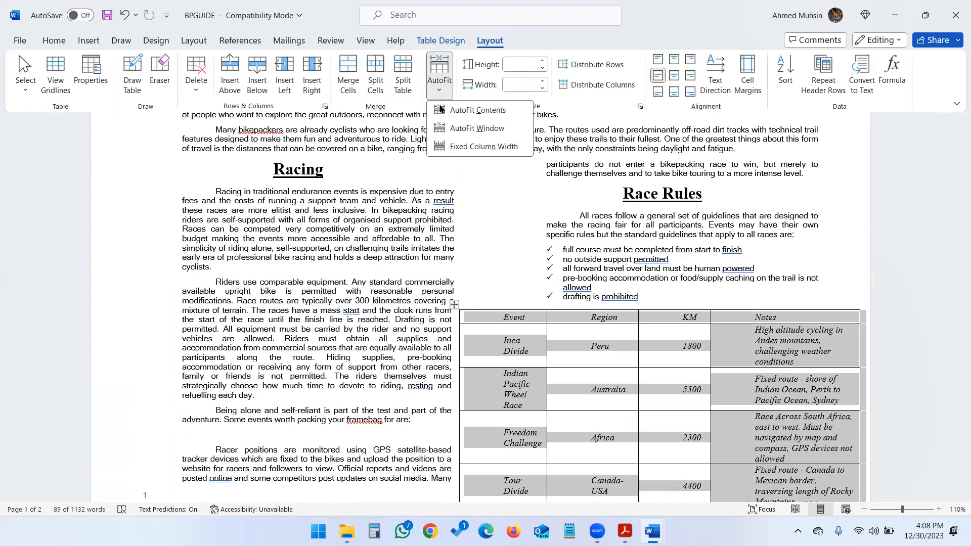
{"action": "left_click", "coordinate": [440, 111]}
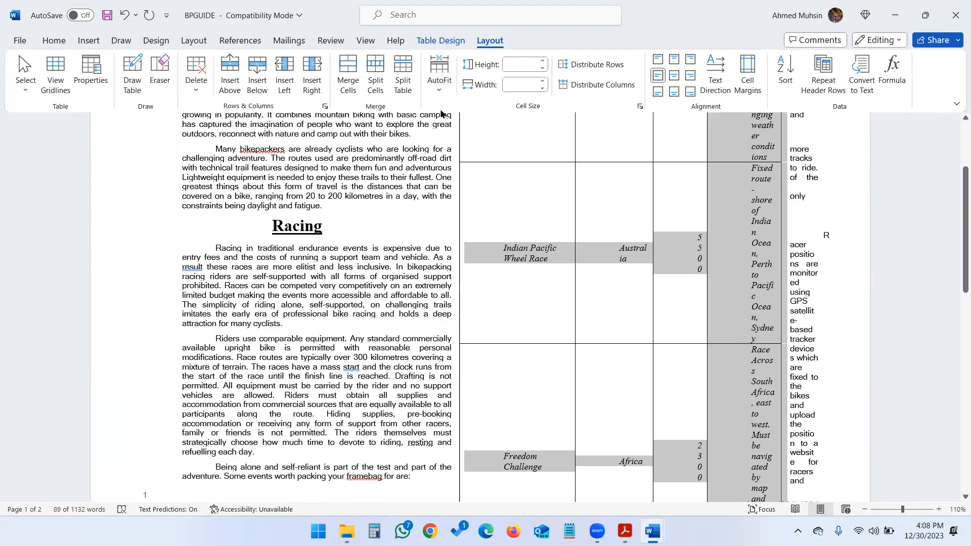
{"action": "left_click", "coordinate": [124, 15]}
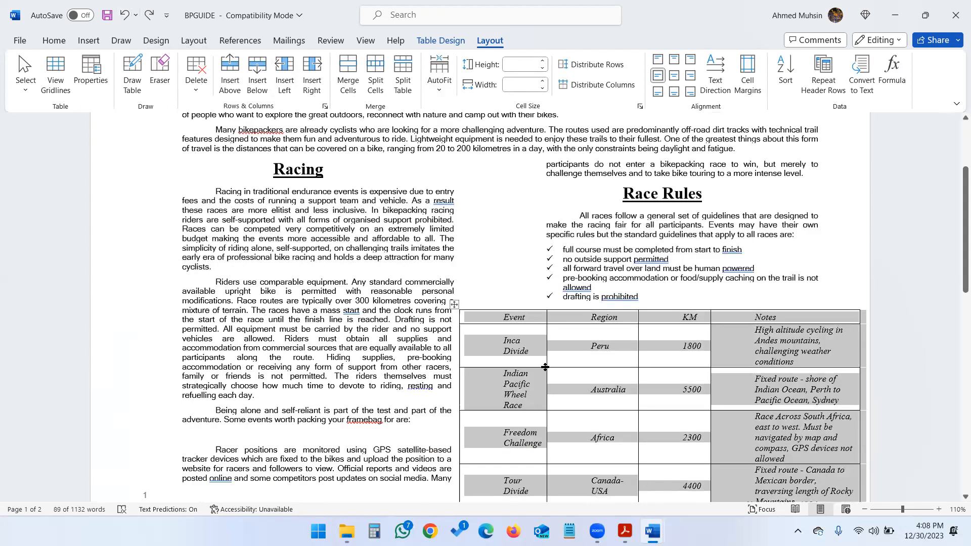
{"action": "left_click", "coordinate": [453, 313]}
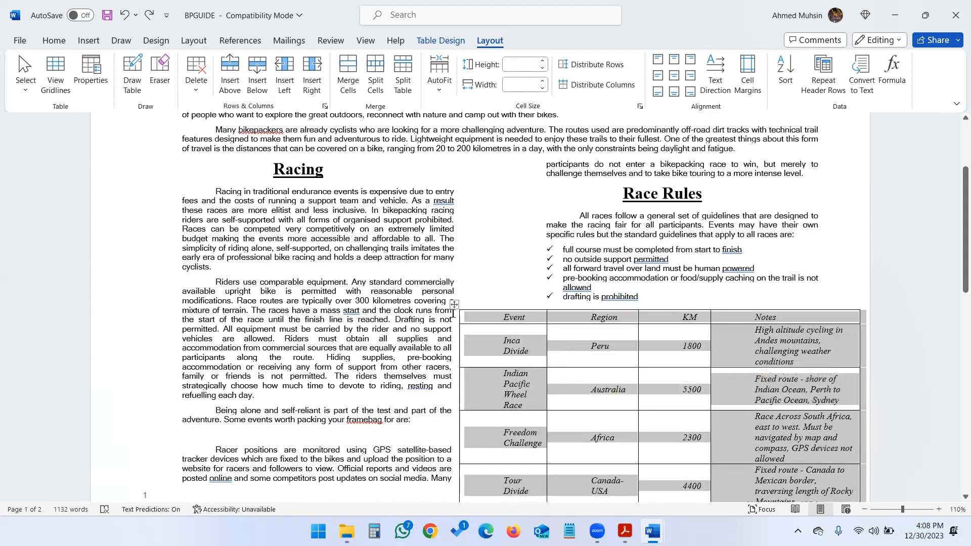
Shrink the race events table from its lower-right corner, making it narrower and its header row 0.18" high.
{"action": "scroll", "coordinate": [834, 391], "scroll_direction": "down", "scroll_amount": 4}
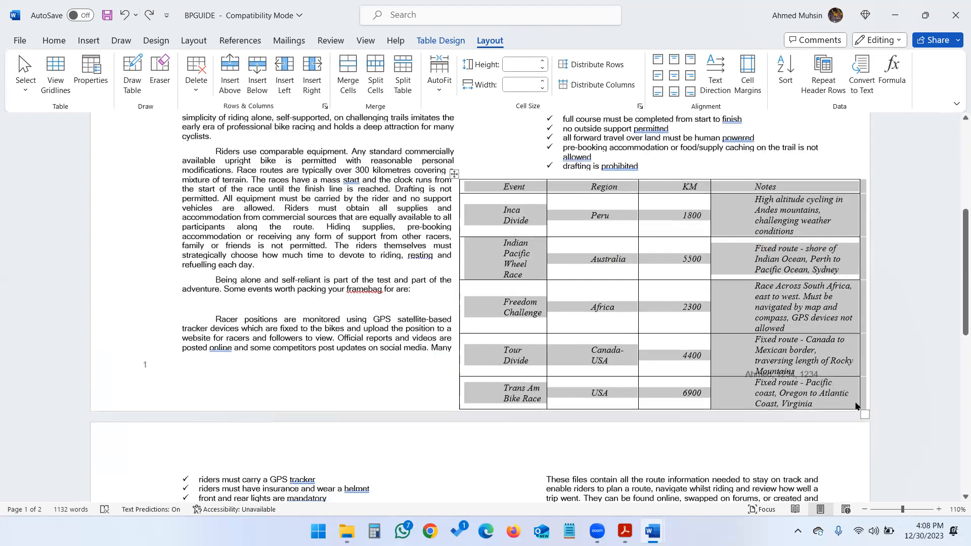
{"action": "left_click_drag", "start_coordinate": [859, 406], "coordinate": [842, 404]}
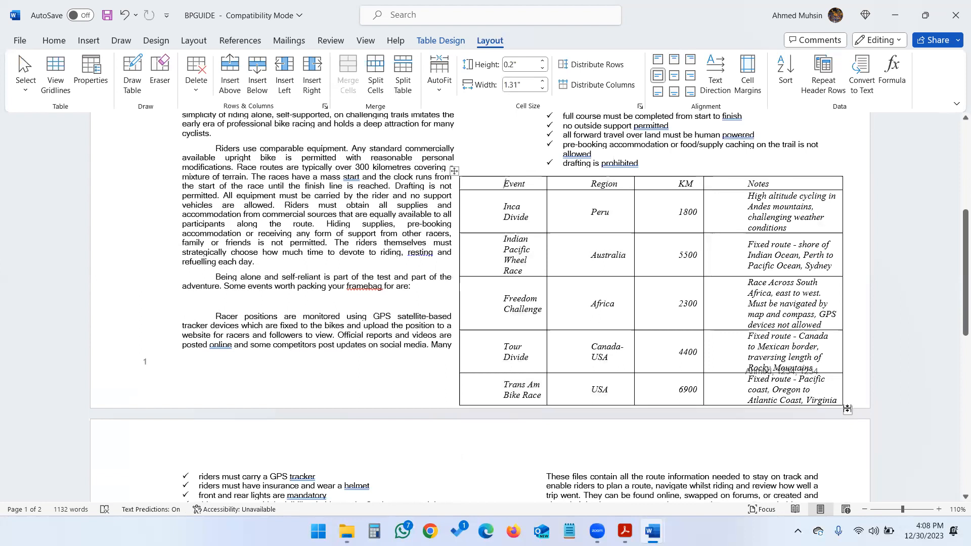
{"action": "left_click_drag", "start_coordinate": [843, 404], "coordinate": [841, 384]}
{"action": "scroll", "coordinate": [698, 339], "scroll_direction": "up", "scroll_amount": 2}
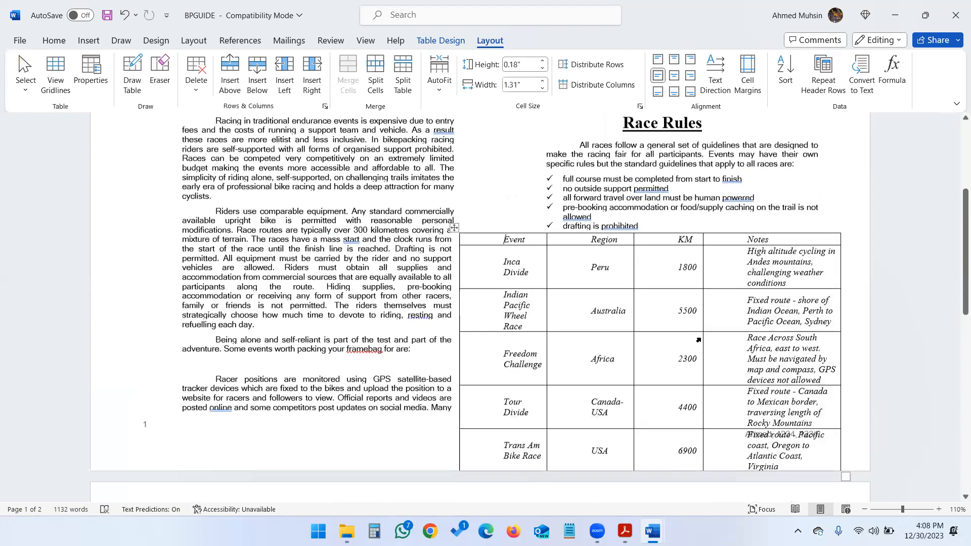
Move the narrowed table slightly up and right within the second column, and check how the text flows around it on both pages.
{"action": "scroll", "coordinate": [465, 281], "scroll_direction": "up", "scroll_amount": 2}
{"action": "left_click_drag", "start_coordinate": [454, 299], "coordinate": [471, 278]}
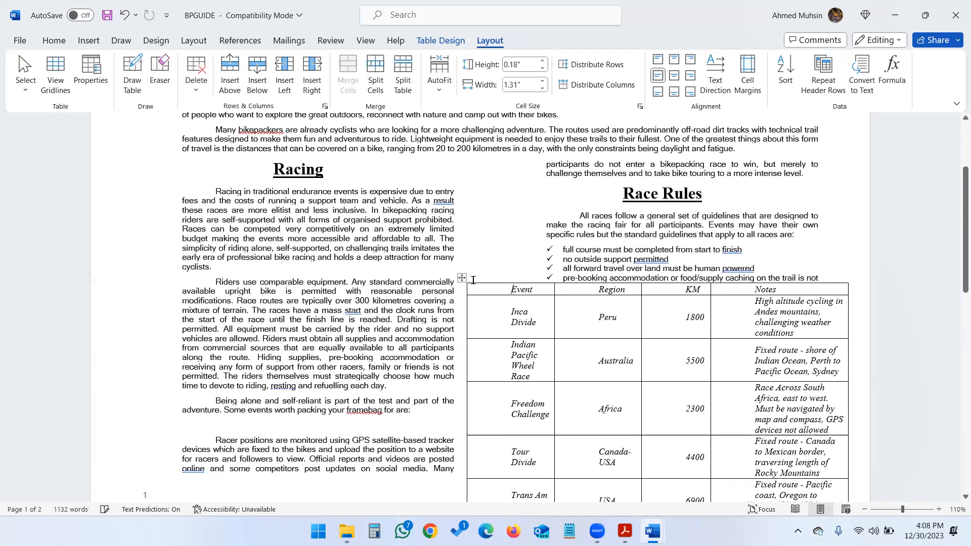
{"action": "scroll", "coordinate": [471, 279], "scroll_direction": "down", "scroll_amount": 1}
{"action": "scroll", "coordinate": [471, 278], "scroll_direction": "down", "scroll_amount": 5}
{"action": "scroll", "coordinate": [471, 278], "scroll_direction": "up", "scroll_amount": 4}
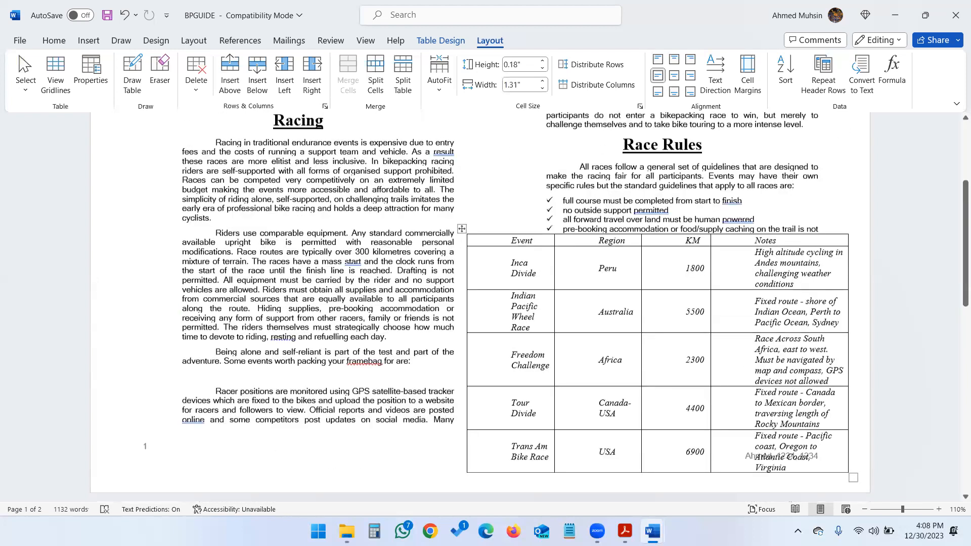
{"action": "scroll", "coordinate": [564, 293], "scroll_direction": "up", "scroll_amount": 2}
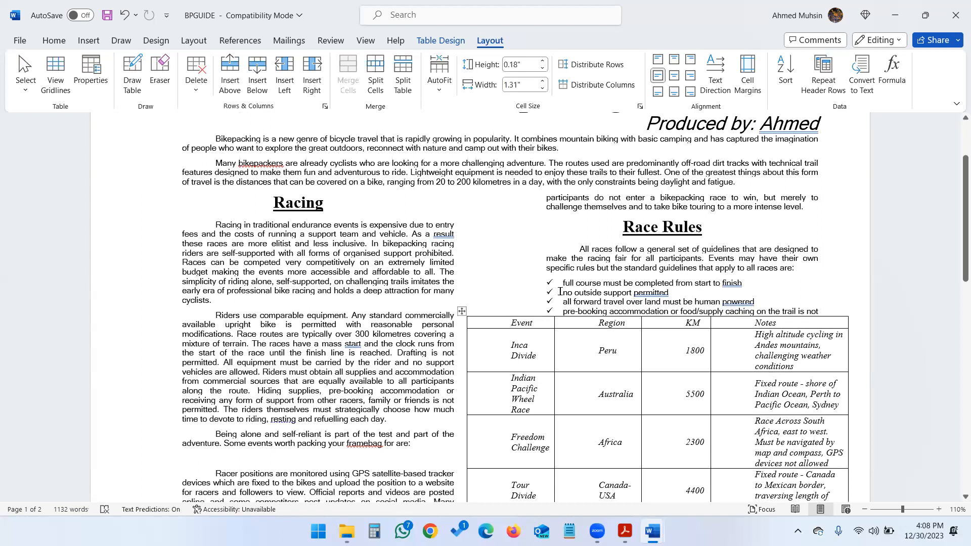
{"action": "scroll", "coordinate": [560, 292], "scroll_direction": "up", "scroll_amount": 2}
{"action": "scroll", "coordinate": [560, 291], "scroll_direction": "down", "scroll_amount": 8}
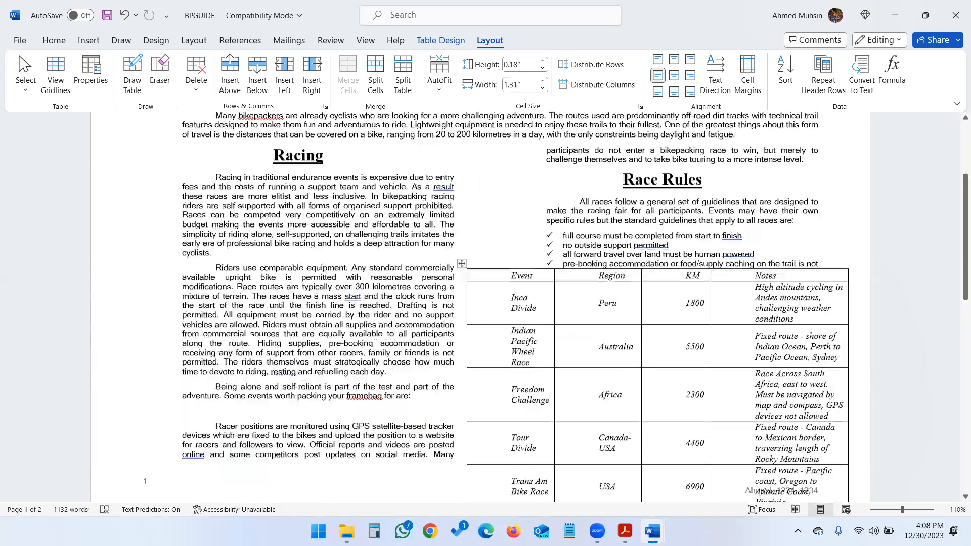
{"action": "scroll", "coordinate": [560, 292], "scroll_direction": "down", "scroll_amount": 4}
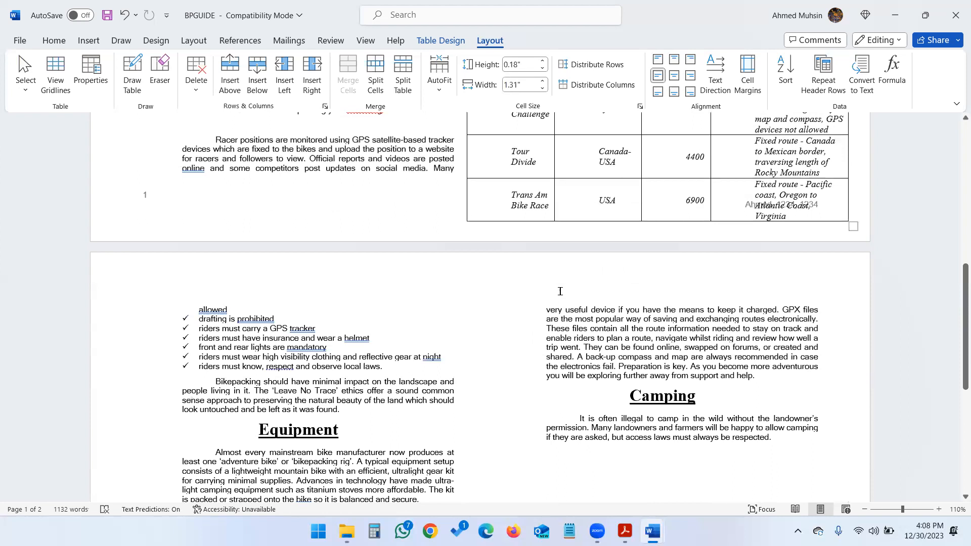
{"action": "scroll", "coordinate": [560, 291], "scroll_direction": "up", "scroll_amount": 2}
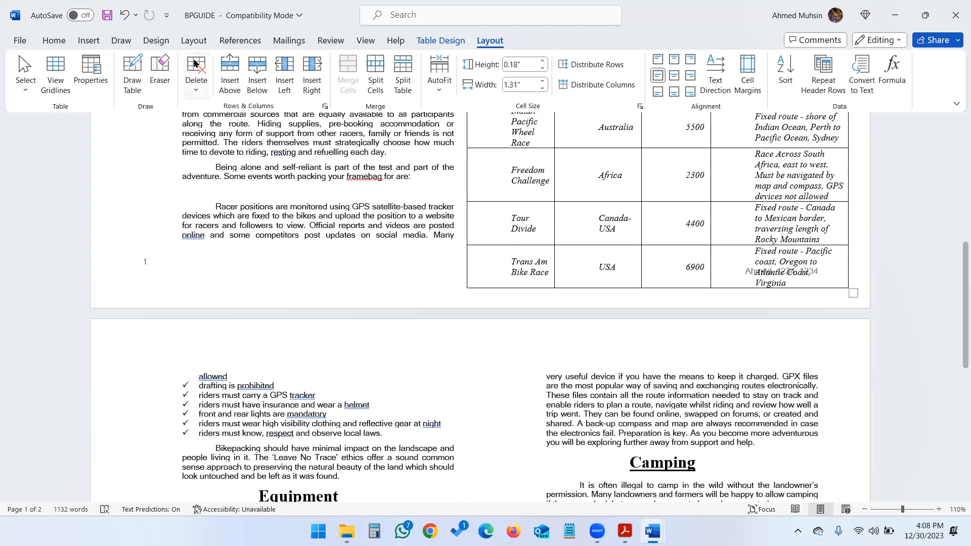
Undo the table moves, resizing and BP-Table formatting back past the column change, and redo only the two-column layout.
{"action": "left_click", "coordinate": [124, 16]}
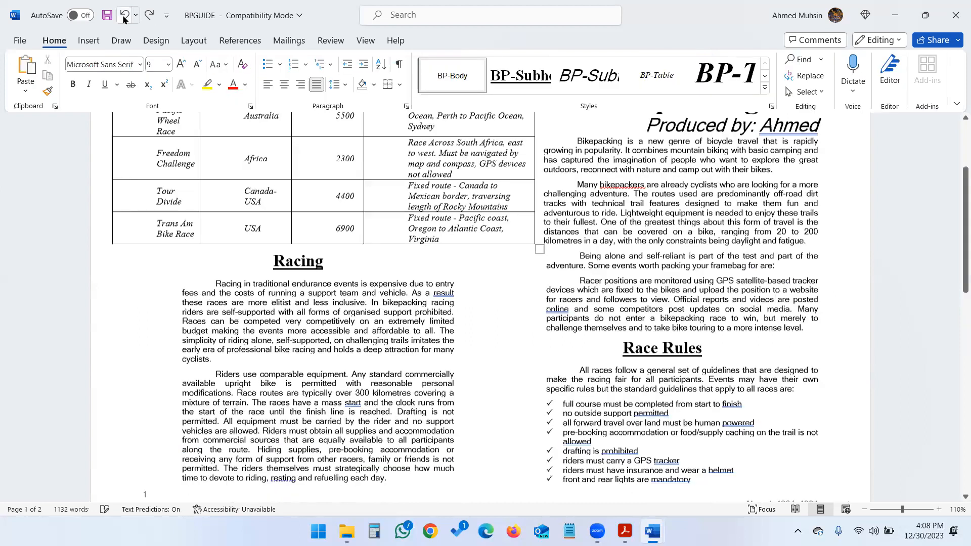
{"action": "left_click", "coordinate": [123, 16]}
{"action": "left_click", "coordinate": [124, 16]}
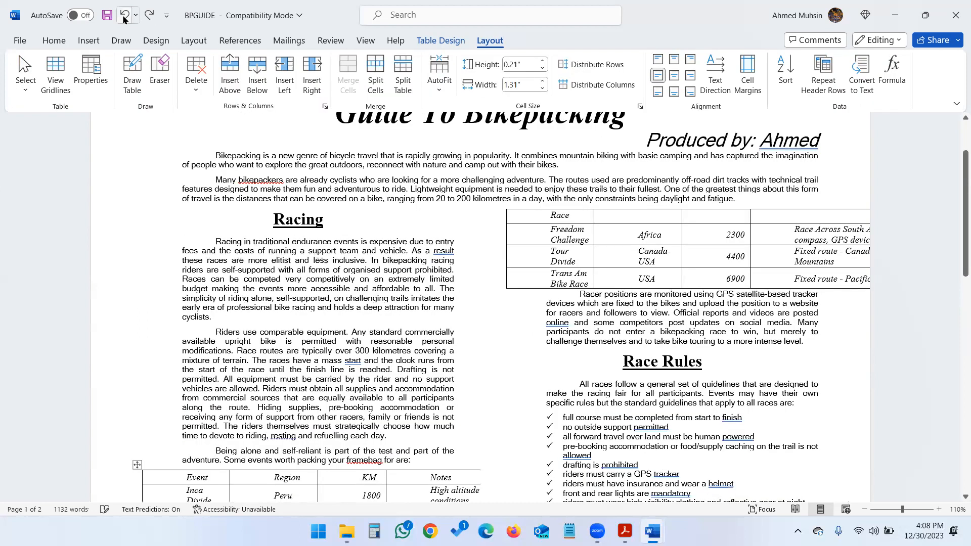
{"action": "left_click", "coordinate": [124, 17]}
{"action": "left_click", "coordinate": [124, 17]}
{"action": "left_click", "coordinate": [123, 17]}
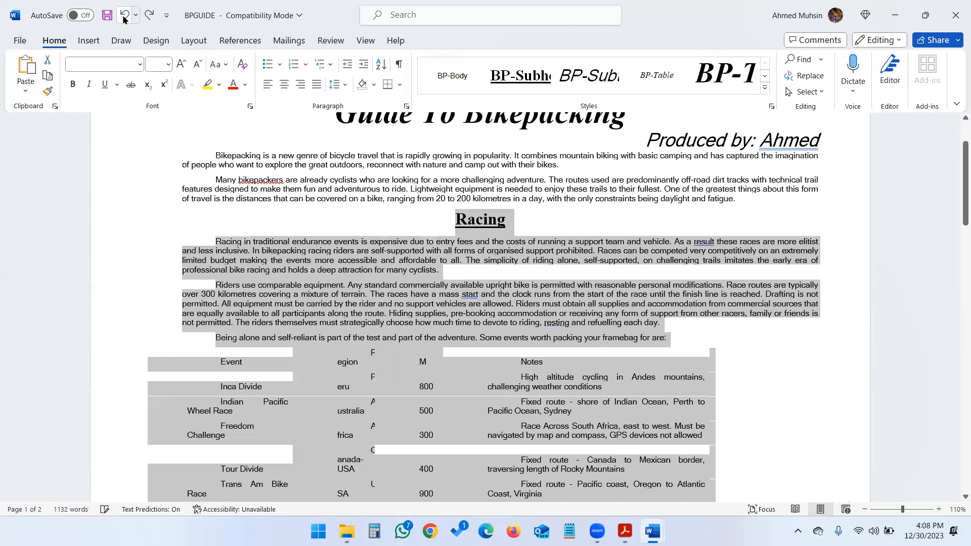
{"action": "left_click", "coordinate": [149, 15]}
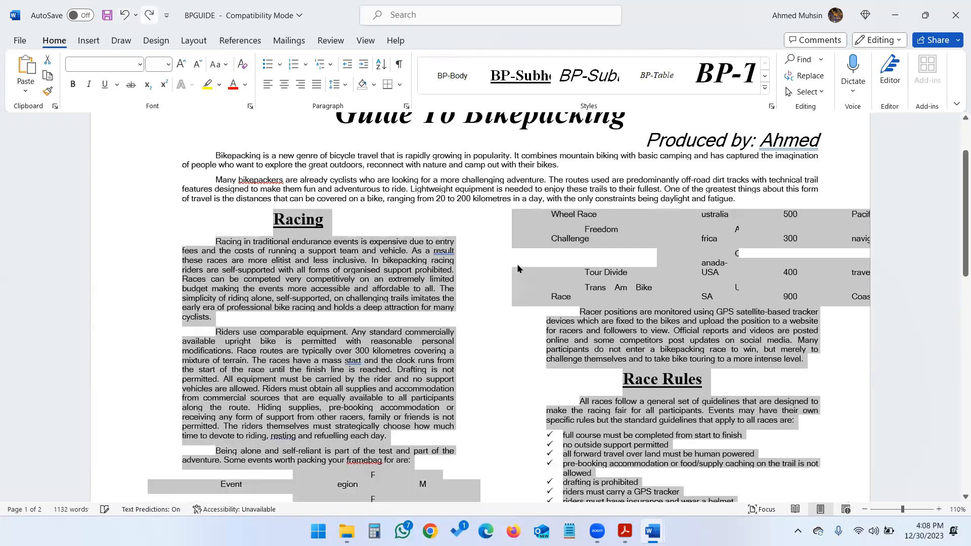
Insert four empty lines after "framebag for are:" to push the whole race events table into the second column.
{"action": "left_click", "coordinate": [517, 268]}
{"action": "scroll", "coordinate": [431, 343], "scroll_direction": "down", "scroll_amount": 5}
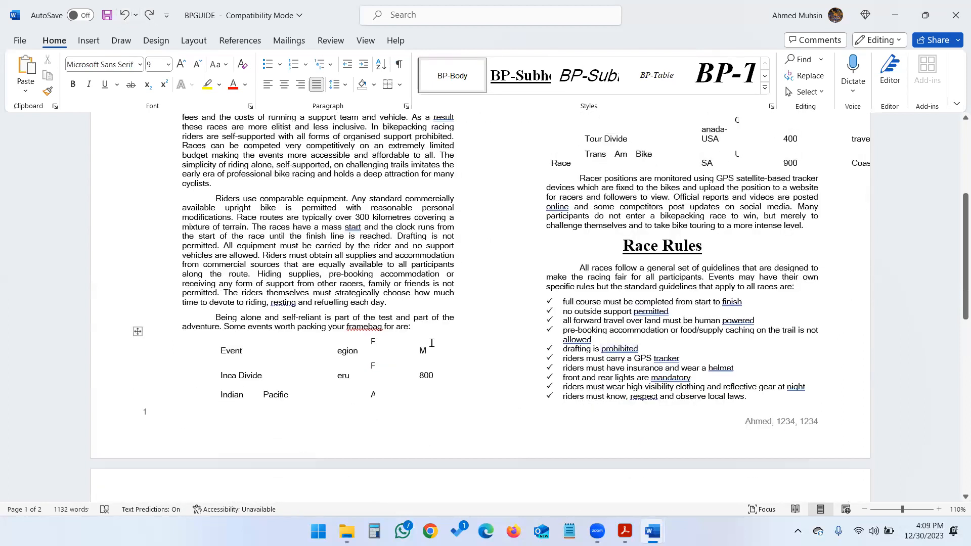
{"action": "left_click", "coordinate": [414, 327]}
{"action": "key", "text": "Return"}
{"action": "key", "text": "Return"}
{"action": "key", "text": "Return"}
{"action": "key", "text": "Return"}
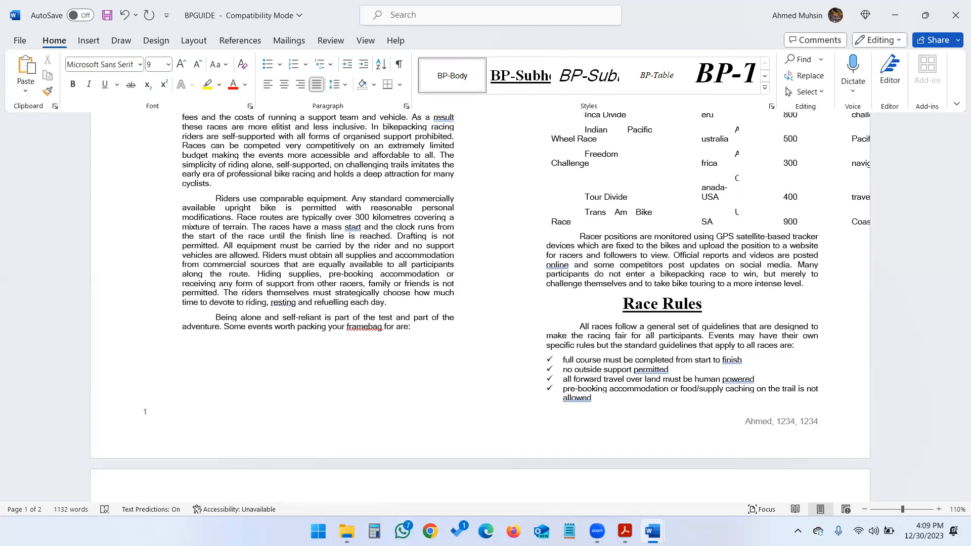
Apply all borders to the whole race events table so its internal and external gridlines print.
{"action": "scroll", "coordinate": [588, 283], "scroll_direction": "up", "scroll_amount": 3}
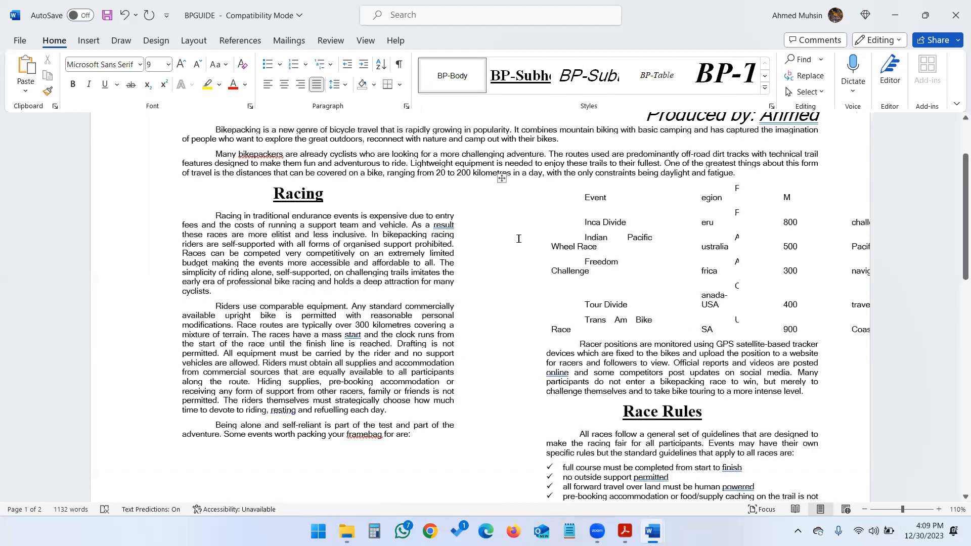
{"action": "scroll", "coordinate": [518, 238], "scroll_direction": "up", "scroll_amount": 2}
{"action": "left_click", "coordinate": [501, 237]}
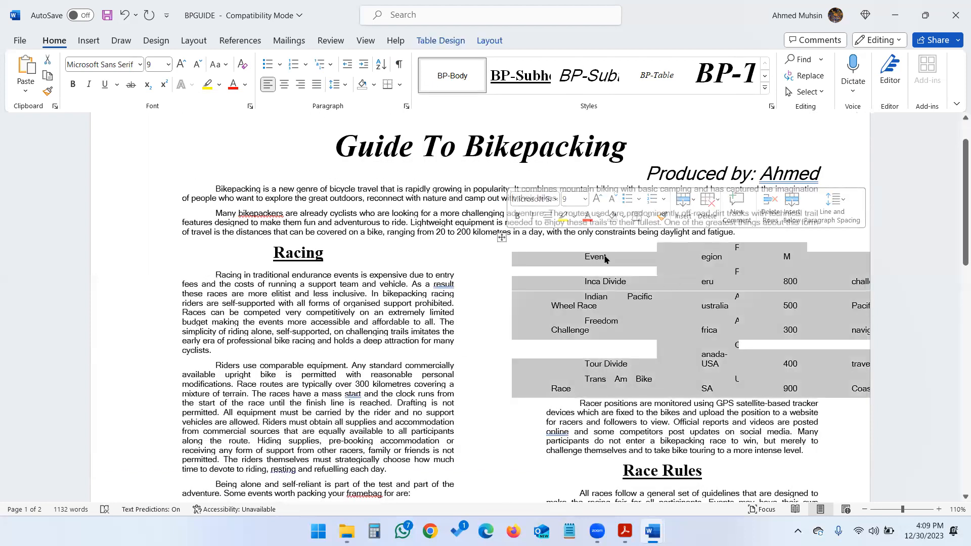
{"action": "left_click", "coordinate": [489, 41]}
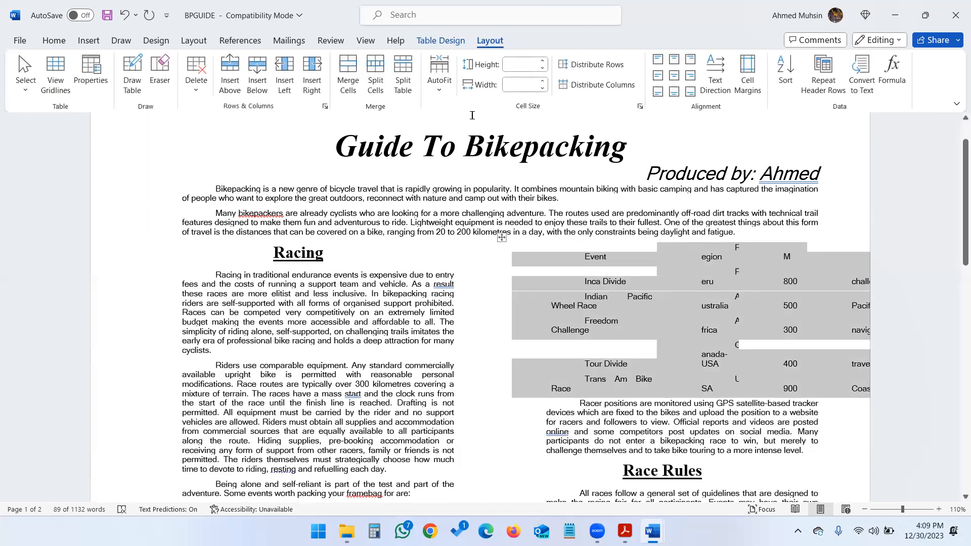
{"action": "left_click", "coordinate": [441, 40]}
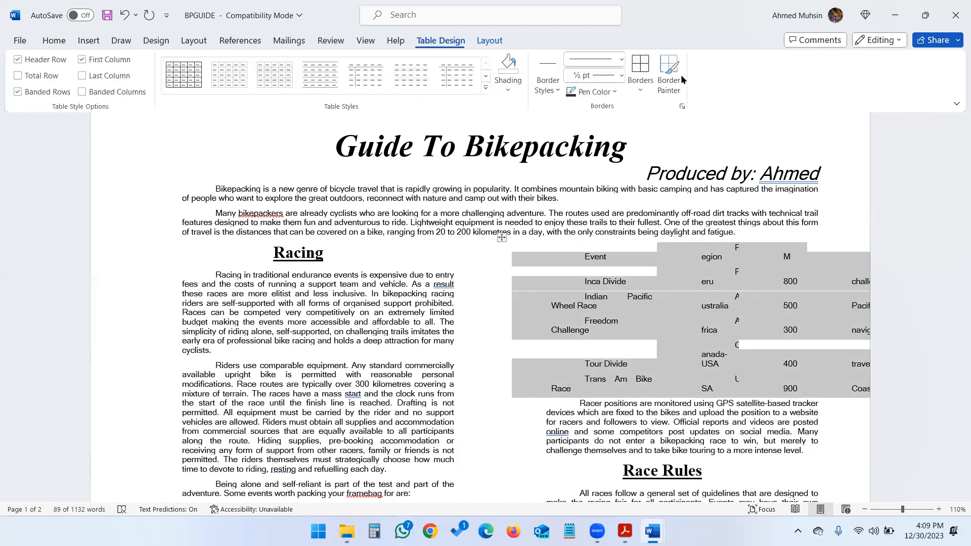
{"action": "left_click", "coordinate": [645, 89]}
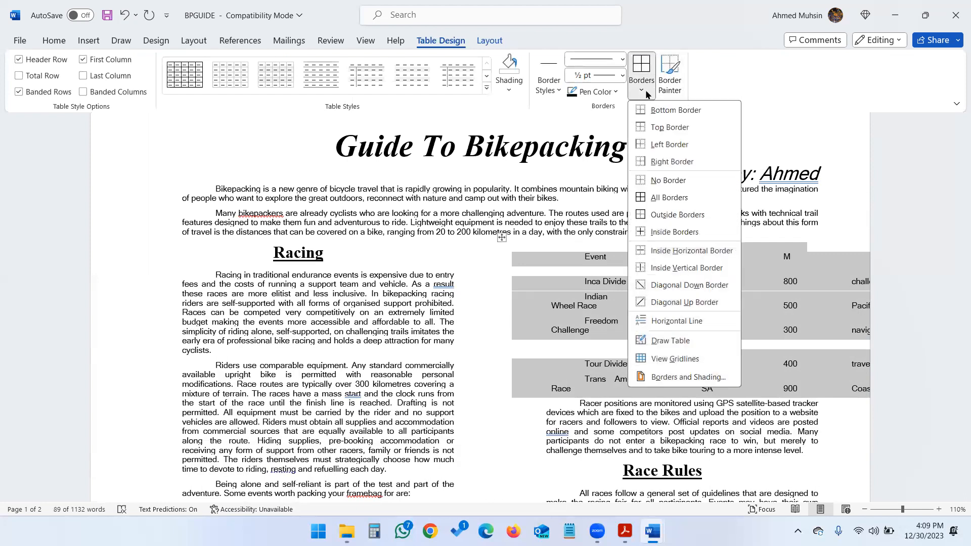
{"action": "left_click", "coordinate": [652, 197]}
Remove the paragraph indents from every cell in the race table's Event column, from the header to Trans Am Bike Race.
{"action": "left_click", "coordinate": [583, 263]}
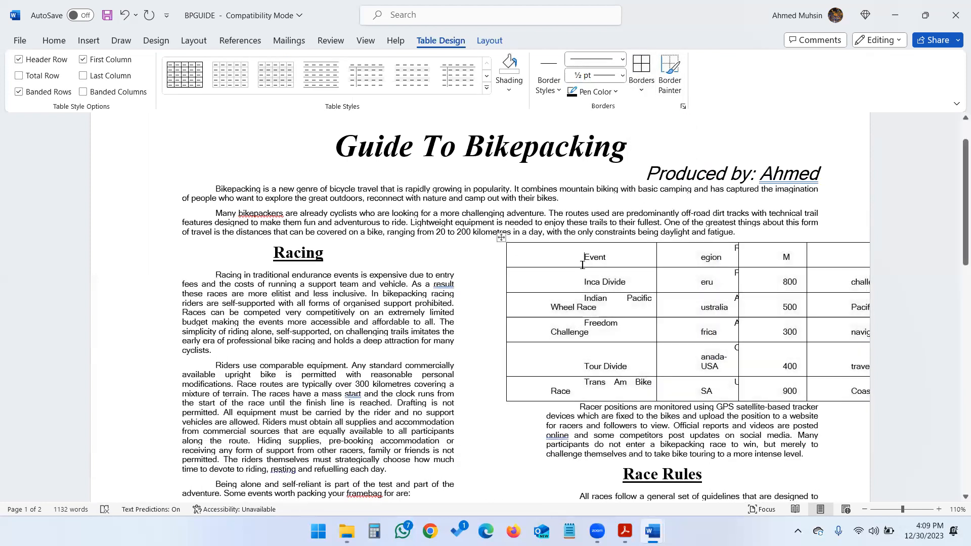
{"action": "key", "text": "BackSpace"}
{"action": "key", "text": "BackSpace"}
{"action": "key", "text": "BackSpace"}
{"action": "key", "text": "BackSpace"}
{"action": "key", "text": "Down"}
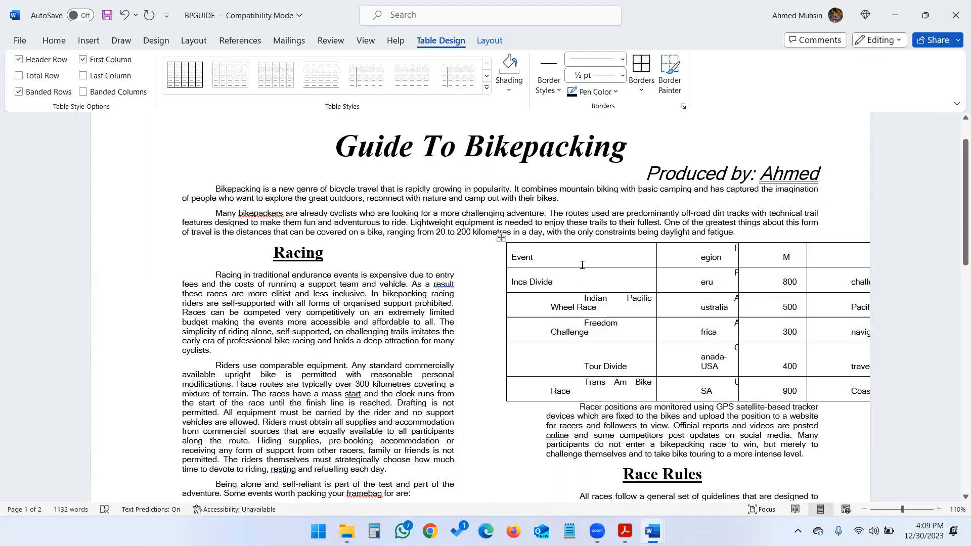
{"action": "key", "text": "BackSpace"}
{"action": "key", "text": "BackSpace"}
{"action": "key", "text": "BackSpace"}
{"action": "key", "text": "BackSpace"}
{"action": "key", "text": "BackSpace"}
{"action": "key", "text": "BackSpace"}
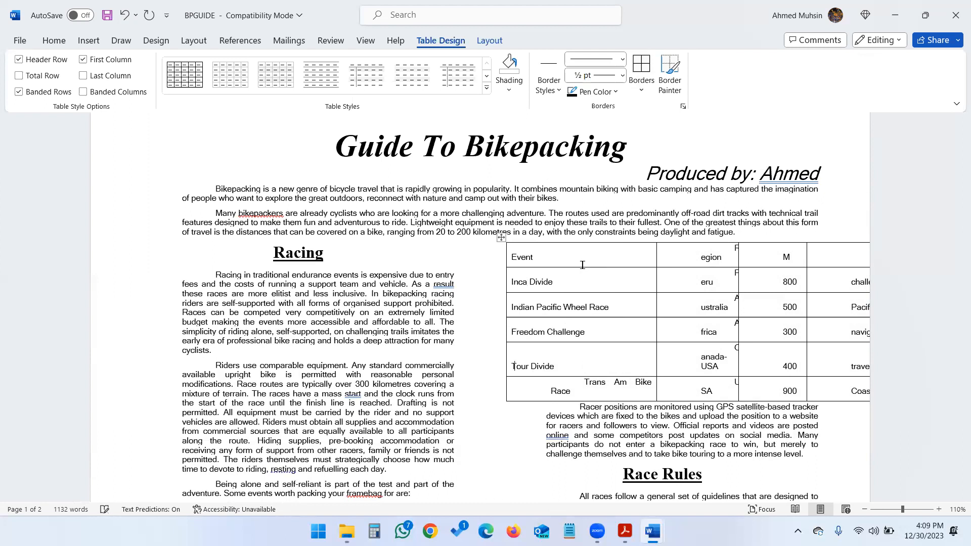
{"action": "key", "text": "BackSpace"}
{"action": "key", "text": "BackSpace"}
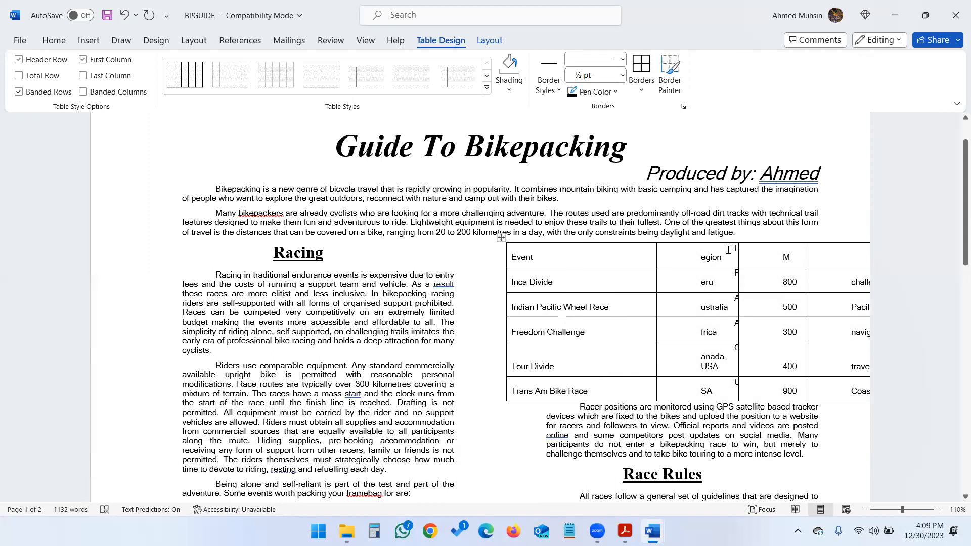
Apply the BP-Table style to all data in the race events table.
{"action": "left_click", "coordinate": [501, 237]}
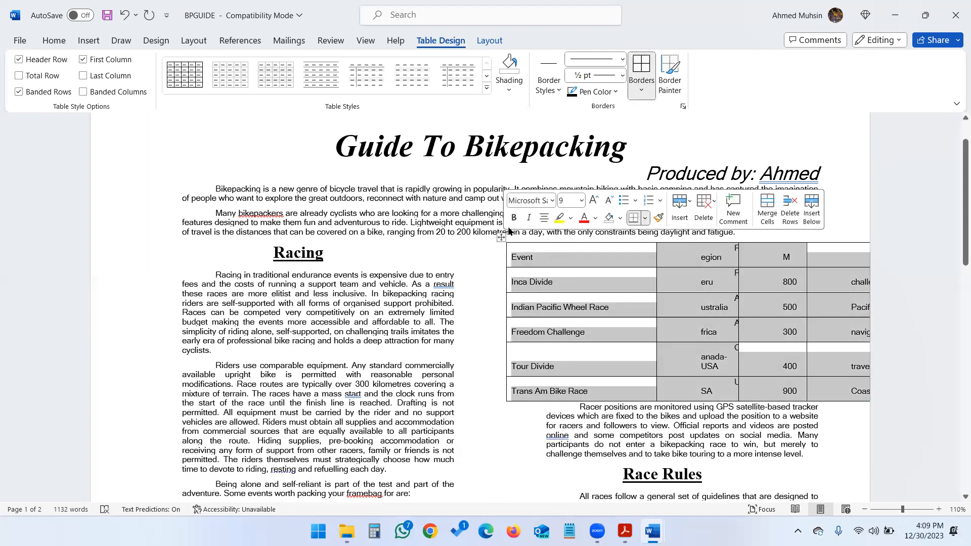
{"action": "left_click", "coordinate": [62, 45]}
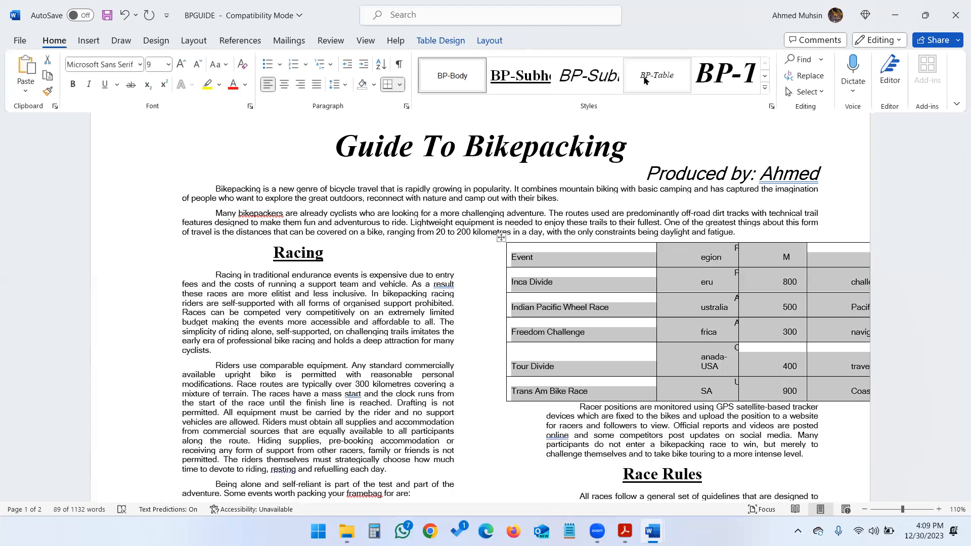
{"action": "left_click", "coordinate": [644, 81]}
Remove the centring and indents from each Event column cell so that its text is left-aligned.
{"action": "left_click", "coordinate": [591, 258]}
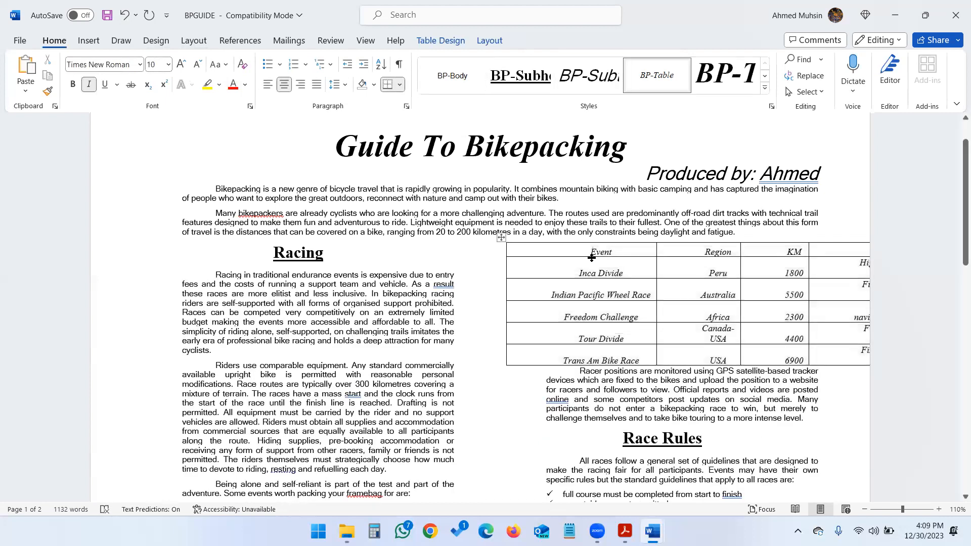
{"action": "key", "text": "BackSpace"}
{"action": "key", "text": "BackSpace"}
{"action": "key", "text": "Down"}
{"action": "key", "text": "BackSpace"}
{"action": "key", "text": "BackSpace"}
{"action": "key", "text": "Down"}
{"action": "key", "text": "BackSpace"}
{"action": "key", "text": "BackSpace"}
{"action": "key", "text": "Down"}
{"action": "key", "text": "BackSpace"}
{"action": "key", "text": "BackSpace"}
{"action": "key", "text": "Down"}
{"action": "key", "text": "BackSpace"}
{"action": "key", "text": "BackSpace"}
{"action": "key", "text": "BackSpace"}
{"action": "key", "text": "Down"}
{"action": "key", "text": "BackSpace"}
{"action": "key", "text": "BackSpace"}
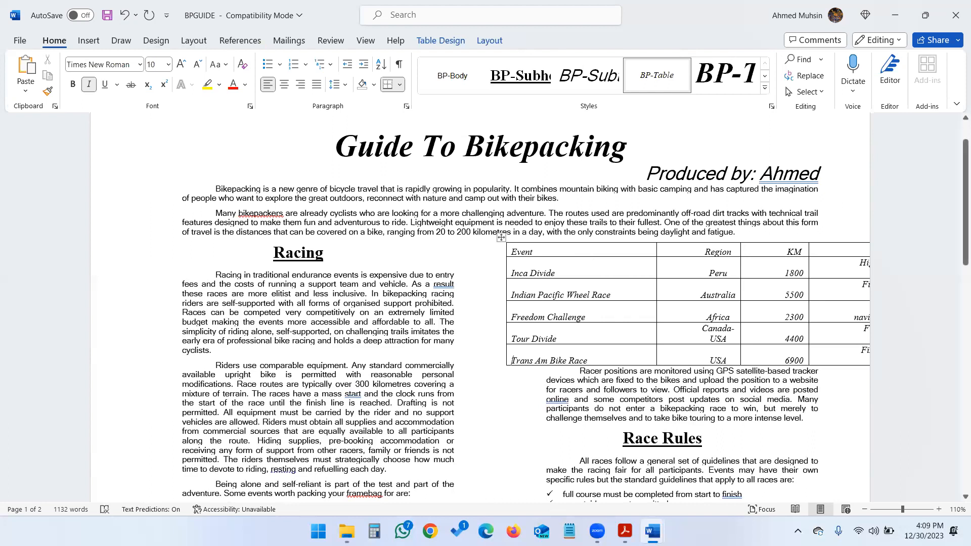
Left-align all Region column cells without indents, and narrow the Event and Region columns to about the width of their text.
{"action": "left_click", "coordinate": [706, 252]}
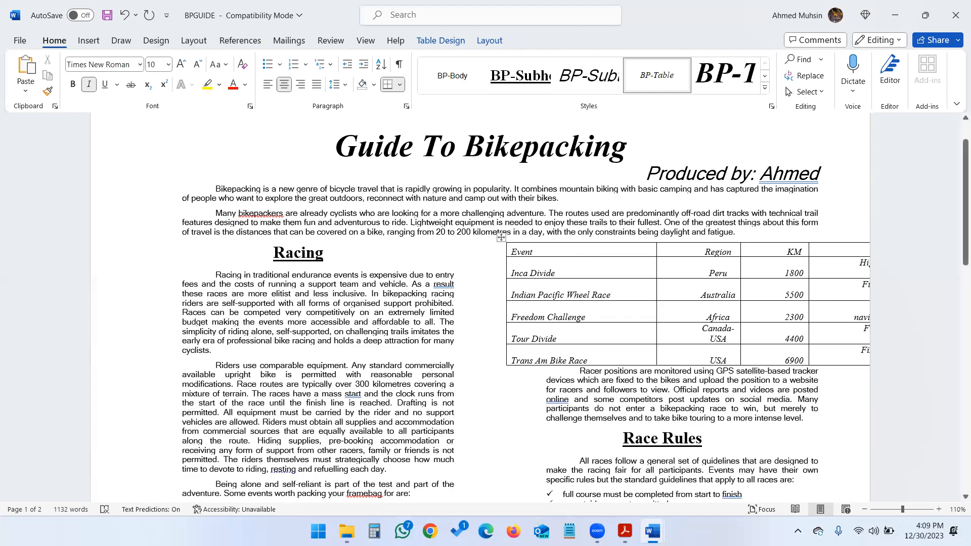
{"action": "key", "text": "BackSpace"}
{"action": "key", "text": "Down"}
{"action": "key", "text": "BackSpace"}
{"action": "key", "text": "Down"}
{"action": "key", "text": "BackSpace"}
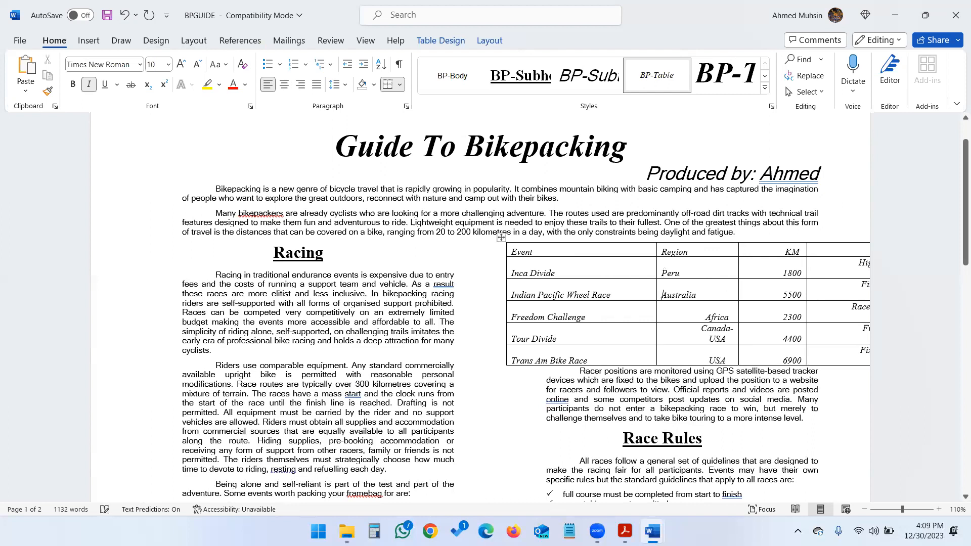
{"action": "key", "text": "Down"}
{"action": "key", "text": "Down"}
{"action": "key", "text": "ctrl+l"}
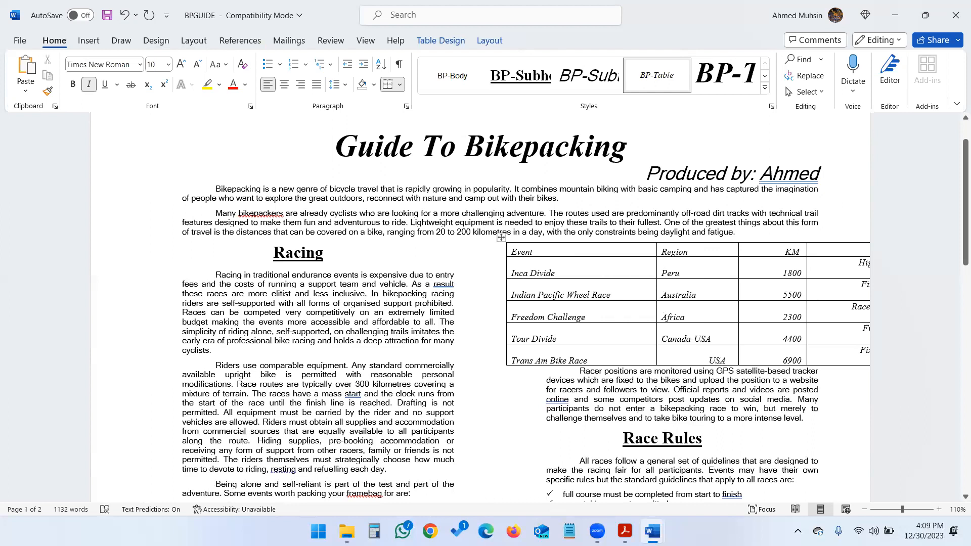
{"action": "key", "text": "ctrl+l"}
{"action": "left_click_drag", "start_coordinate": [655, 324], "coordinate": [602, 328]}
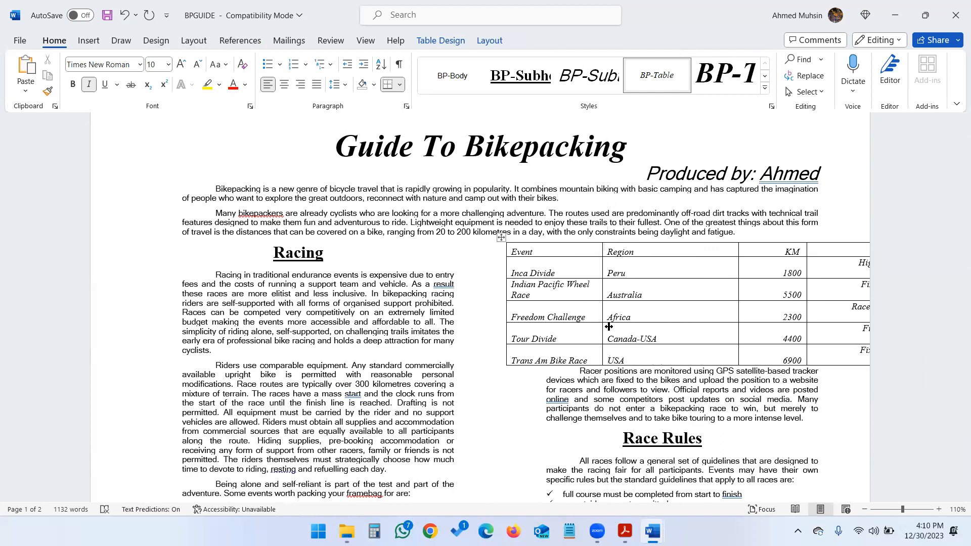
{"action": "left_click_drag", "start_coordinate": [732, 290], "coordinate": [657, 305]}
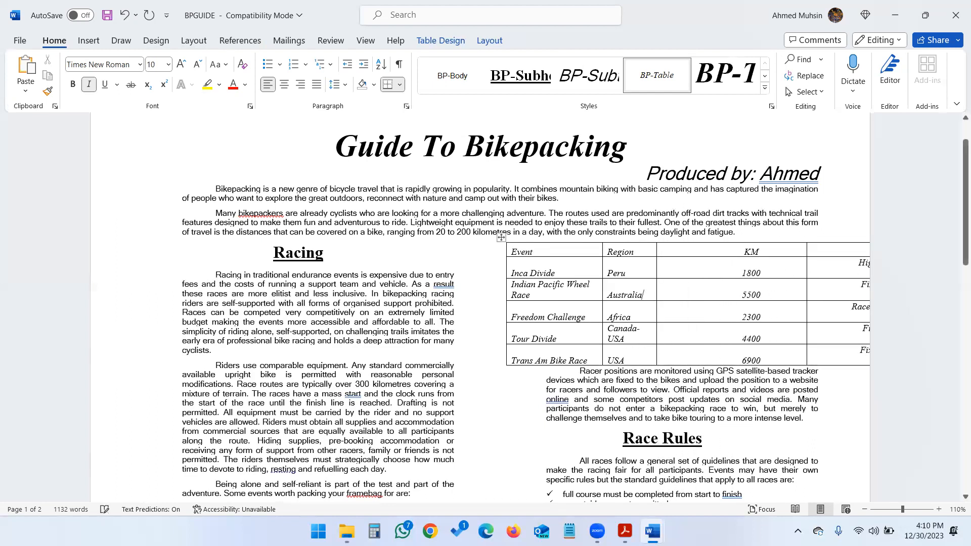
Left-align every KM column cell without indents and narrow the column to just fit its figures.
{"action": "left_click", "coordinate": [744, 253]}
{"action": "key", "text": "BackSpace"}
{"action": "key", "text": "BackSpace"}
{"action": "key", "text": "Down"}
{"action": "key", "text": "BackSpace"}
{"action": "key", "text": "BackSpace"}
{"action": "key", "text": "Down"}
{"action": "key", "text": "BackSpace"}
{"action": "key", "text": "BackSpace"}
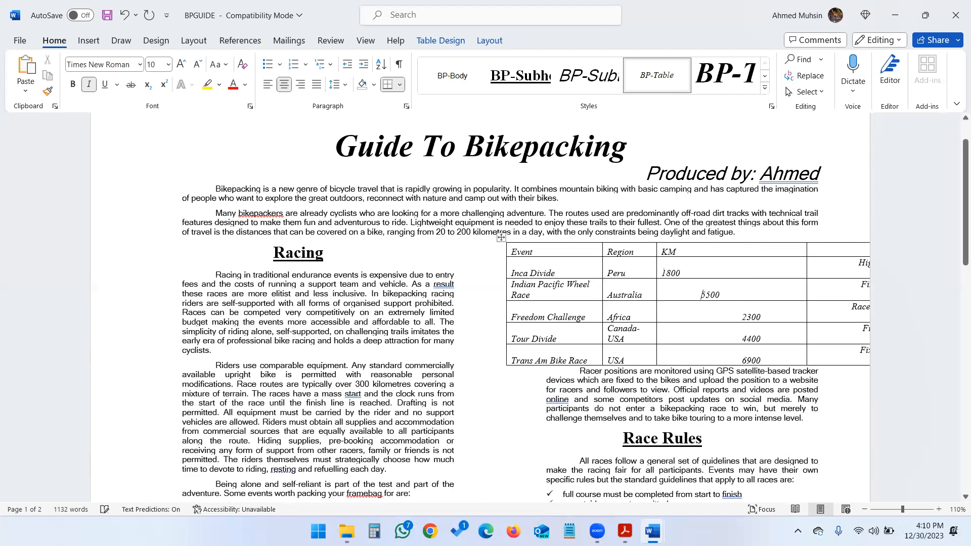
{"action": "key", "text": "Down"}
{"action": "key", "text": "BackSpace"}
{"action": "key", "text": "BackSpace"}
{"action": "key", "text": "Down"}
{"action": "key", "text": "BackSpace"}
{"action": "key", "text": "BackSpace"}
{"action": "key", "text": "Down"}
{"action": "key", "text": "BackSpace"}
{"action": "key", "text": "BackSpace"}
{"action": "left_click_drag", "start_coordinate": [805, 312], "coordinate": [689, 319]}
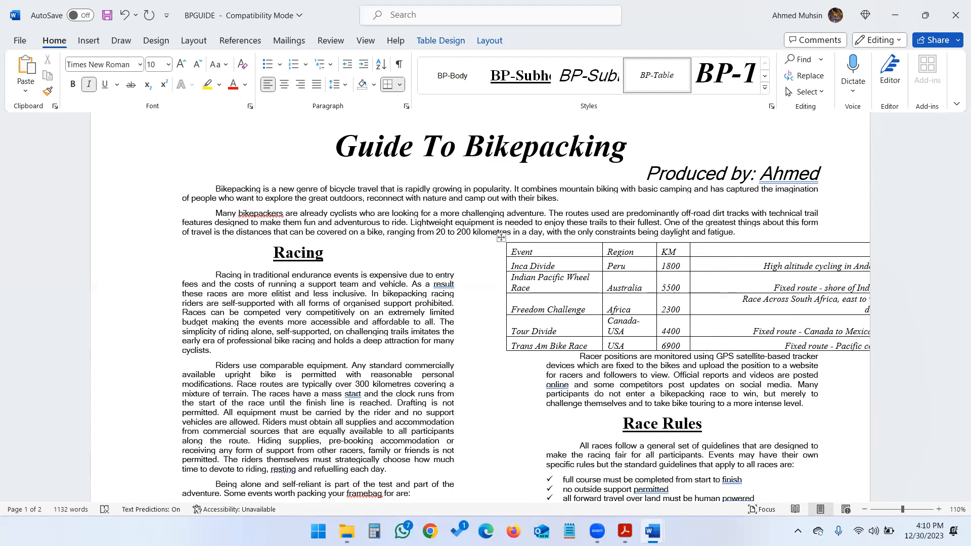
Left-align each cell of the Notes column, from the header down to the Trans Am Bike Race row.
{"action": "key", "text": "ctrl+e"}
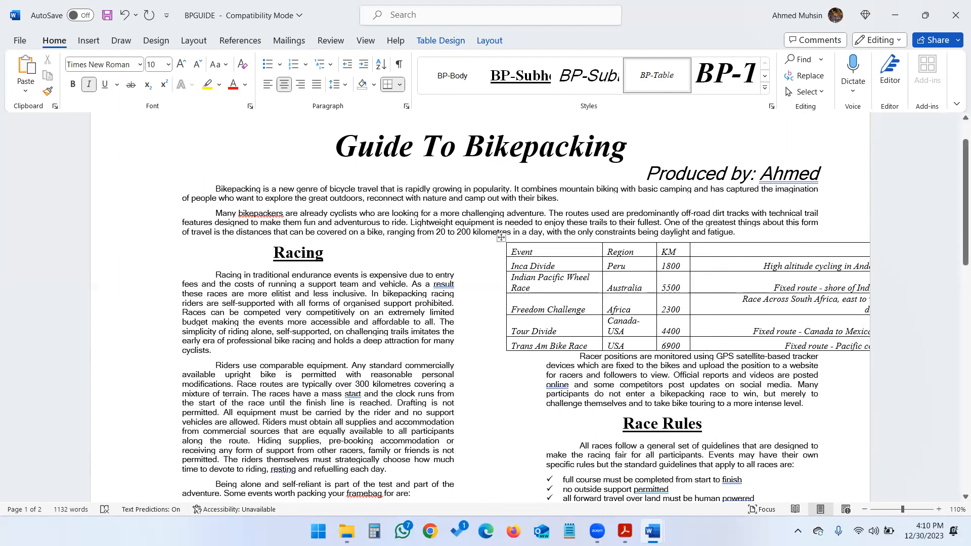
{"action": "type", "text": "Notes"}
{"action": "key", "text": "ctrl+l"}
{"action": "key", "text": "Down"}
{"action": "key", "text": "ctrl+l"}
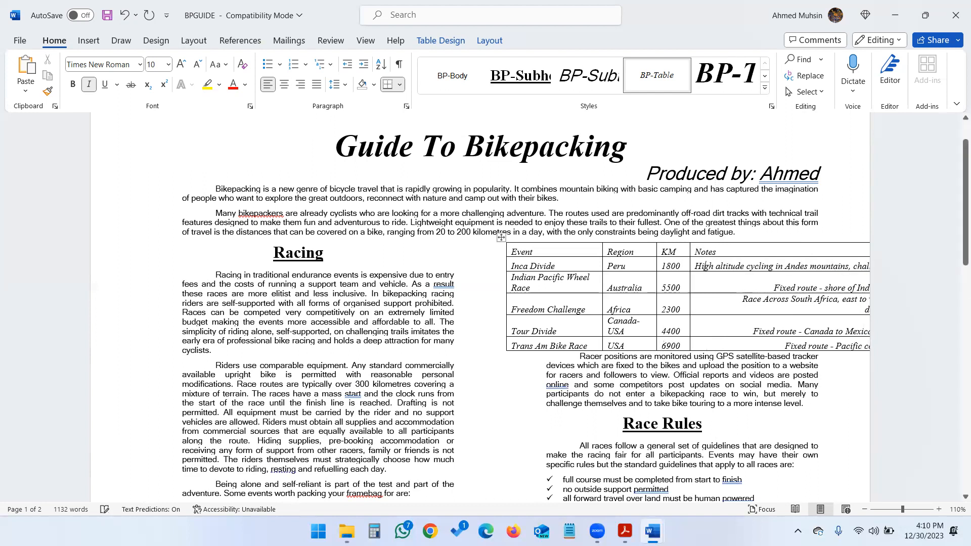
{"action": "key", "text": "Down"}
{"action": "key", "text": "ctrl+l"}
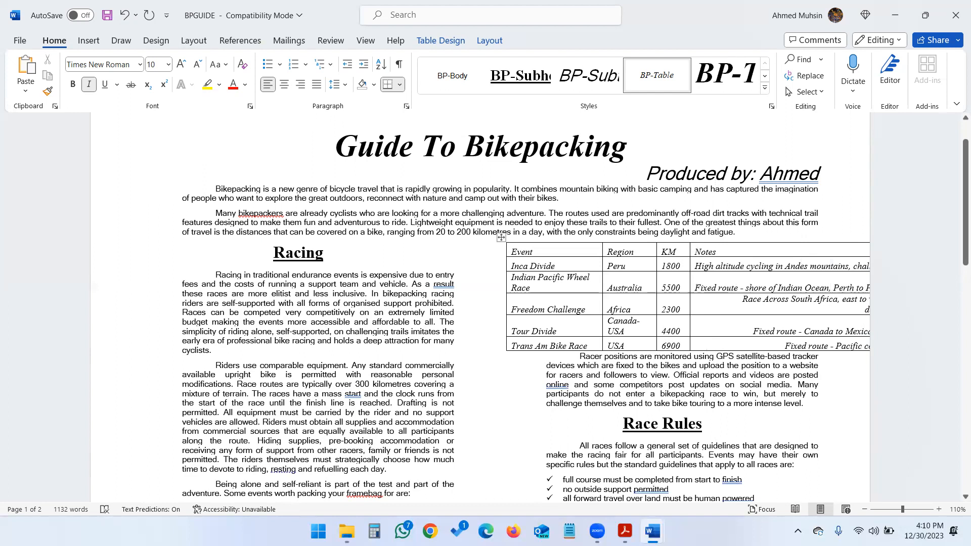
{"action": "key", "text": "Down"}
{"action": "key", "text": "ctrl+l"}
{"action": "key", "text": "Down"}
{"action": "key", "text": "ctrl+e"}
{"action": "key", "text": "ctrl+l"}
{"action": "key", "text": "Down"}
{"action": "key", "text": "ctrl+l"}
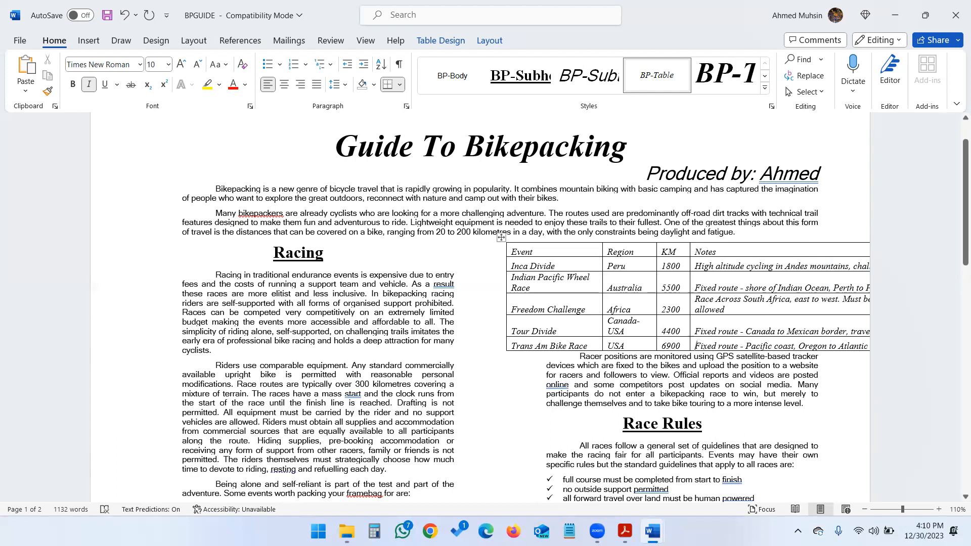
Reduce the width of the entire Notes column to 2.4" so the table fits on the page.
{"action": "key", "text": "shift+Down"}
{"action": "key", "text": "shift+Down"}
{"action": "key", "text": "shift+Down"}
{"action": "key", "text": "shift+Down"}
{"action": "key", "text": "shift+Down"}
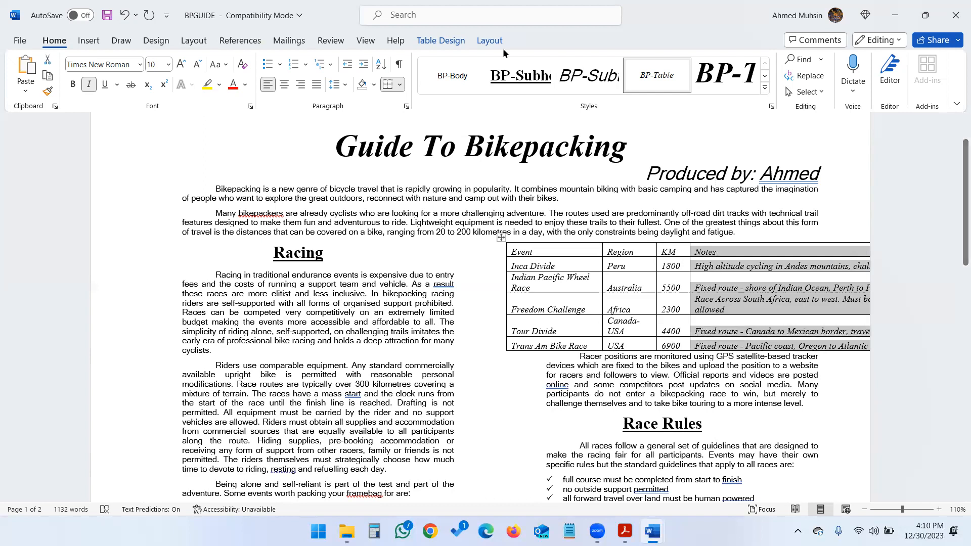
{"action": "left_click", "coordinate": [489, 43]}
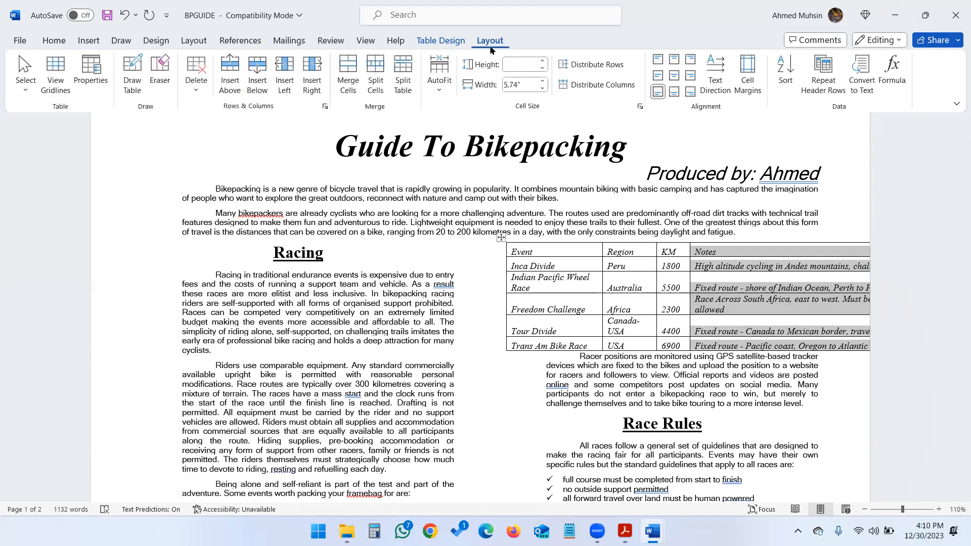
{"action": "left_click", "coordinate": [542, 89]}
{"action": "left_click", "coordinate": [542, 90]}
{"action": "left_click", "coordinate": [541, 90]}
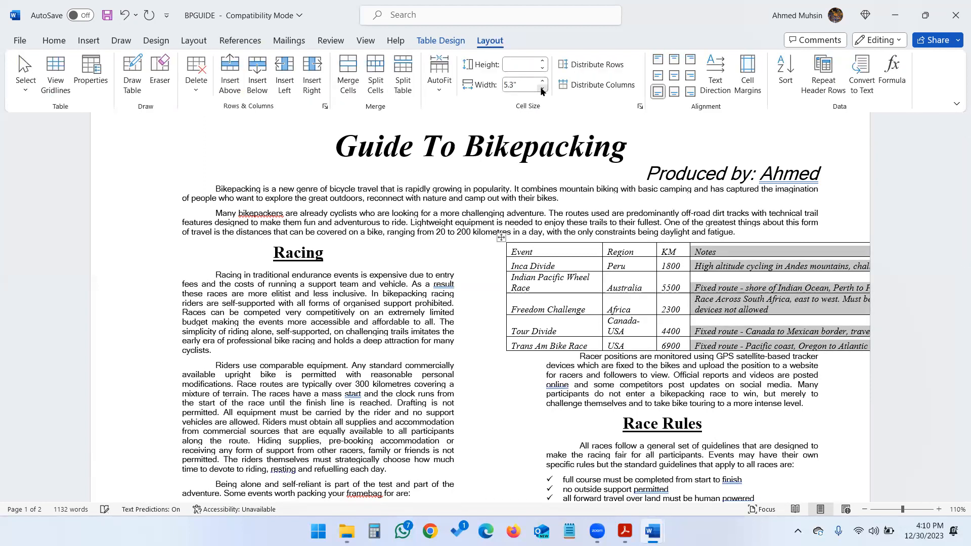
{"action": "left_click", "coordinate": [542, 90]}
{"action": "left_click", "coordinate": [541, 89]}
{"action": "left_click", "coordinate": [542, 89]}
{"action": "left_click", "coordinate": [542, 90]}
{"action": "left_click", "coordinate": [542, 89]}
{"action": "left_click", "coordinate": [542, 89]}
{"action": "left_click", "coordinate": [542, 89]}
{"action": "left_click", "coordinate": [542, 90]}
{"action": "left_click", "coordinate": [542, 90]}
{"action": "left_click", "coordinate": [542, 90]}
{"action": "left_click", "coordinate": [542, 89]}
{"action": "left_click", "coordinate": [542, 89]}
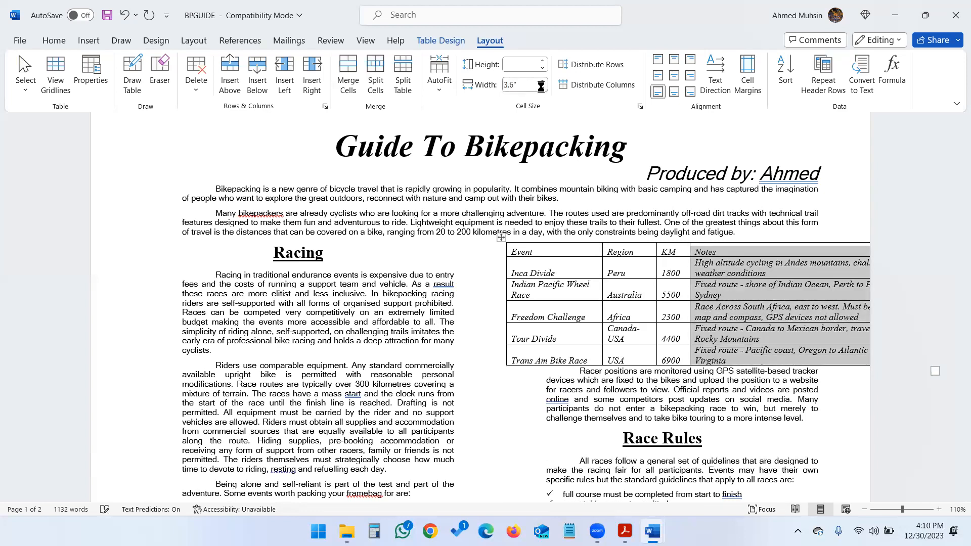
{"action": "left_click", "coordinate": [542, 90]}
{"action": "left_click", "coordinate": [542, 89]}
{"action": "left_click", "coordinate": [542, 90]}
{"action": "left_click", "coordinate": [542, 90]}
{"action": "left_click", "coordinate": [541, 90]}
{"action": "left_click", "coordinate": [542, 89]}
{"action": "left_click", "coordinate": [542, 90]}
{"action": "left_click", "coordinate": [542, 89]}
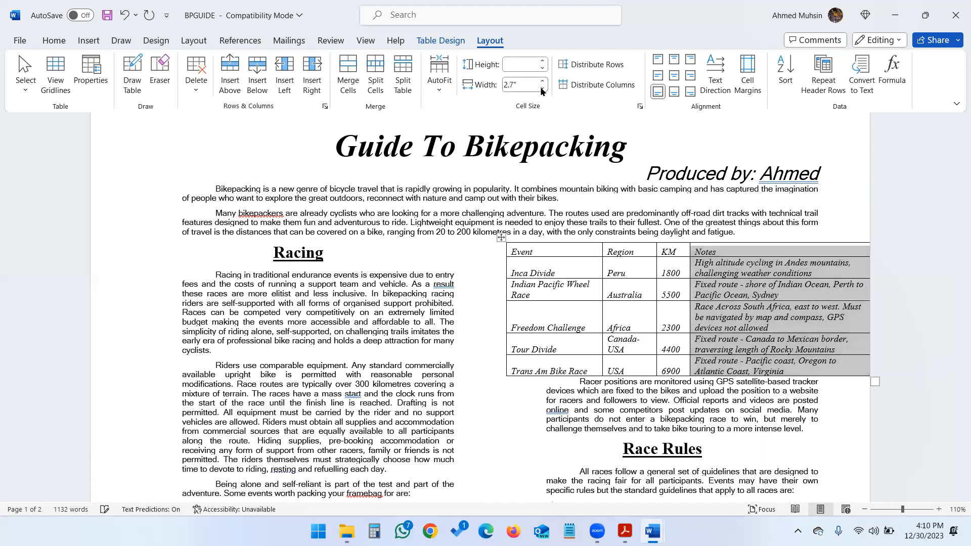
{"action": "left_click", "coordinate": [542, 89]}
{"action": "left_click", "coordinate": [542, 89]}
{"action": "left_click", "coordinate": [542, 89]}
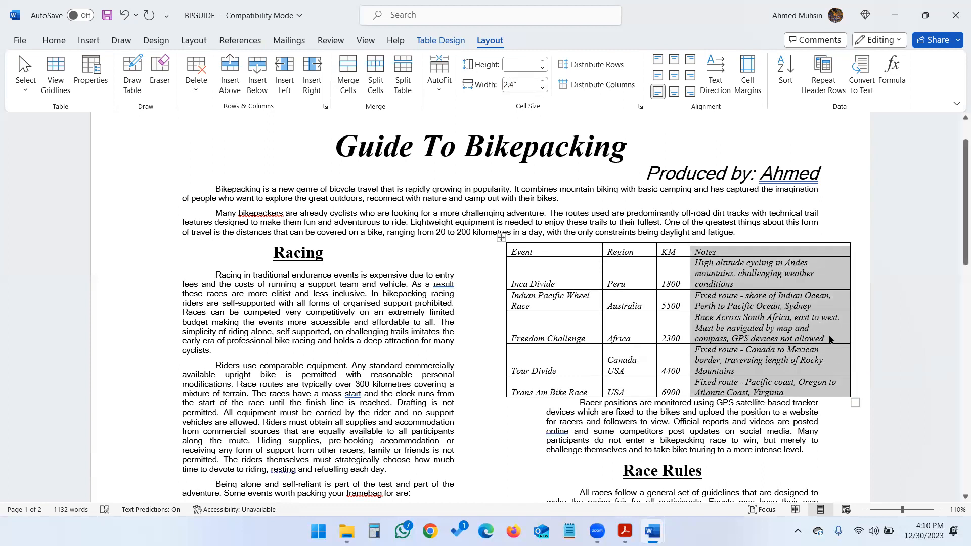
{"action": "left_click", "coordinate": [879, 324]}
Check the table's fit on page 1 and compare it with the table formatting requirements of task 13 in the question paper.
{"action": "scroll", "coordinate": [823, 319], "scroll_direction": "down", "scroll_amount": 4}
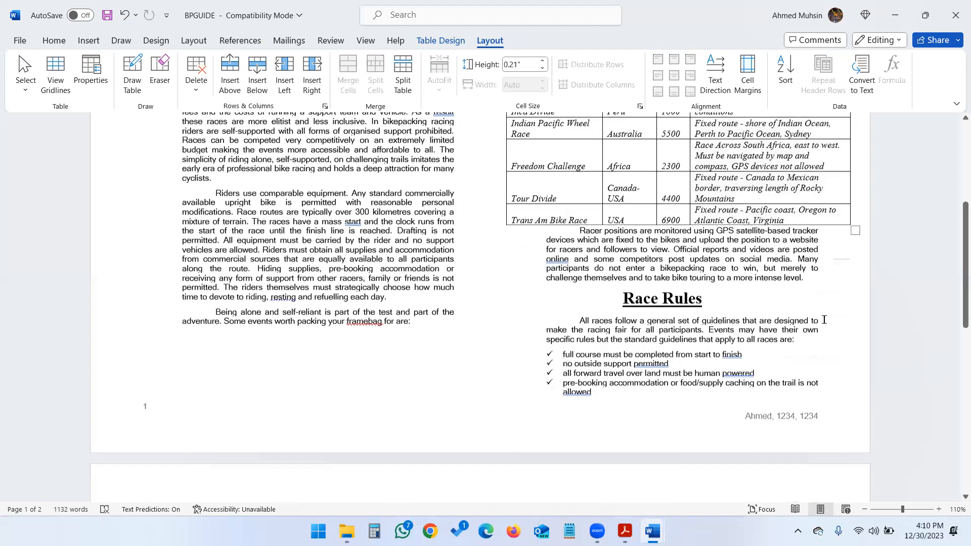
{"action": "scroll", "coordinate": [824, 319], "scroll_direction": "up", "scroll_amount": 3}
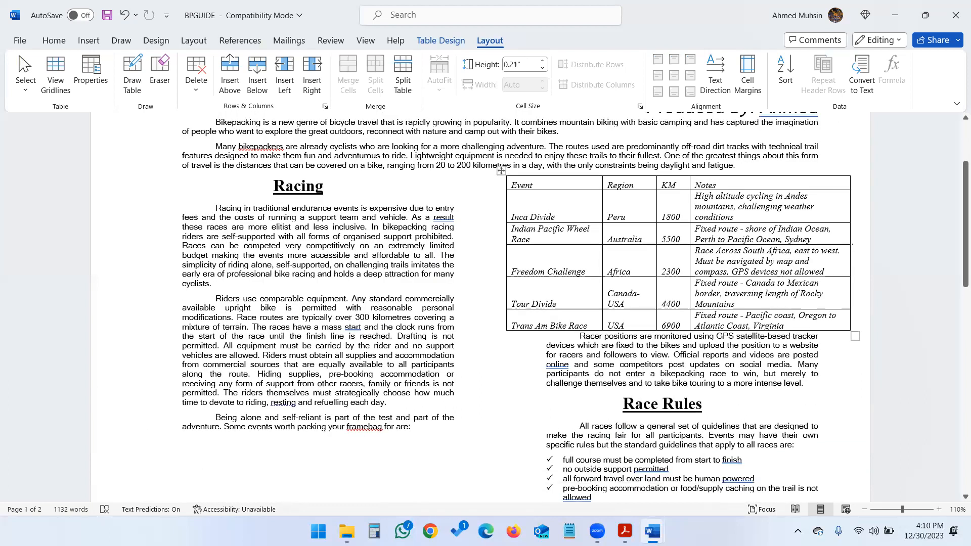
{"action": "key", "text": "alt+Tab"}
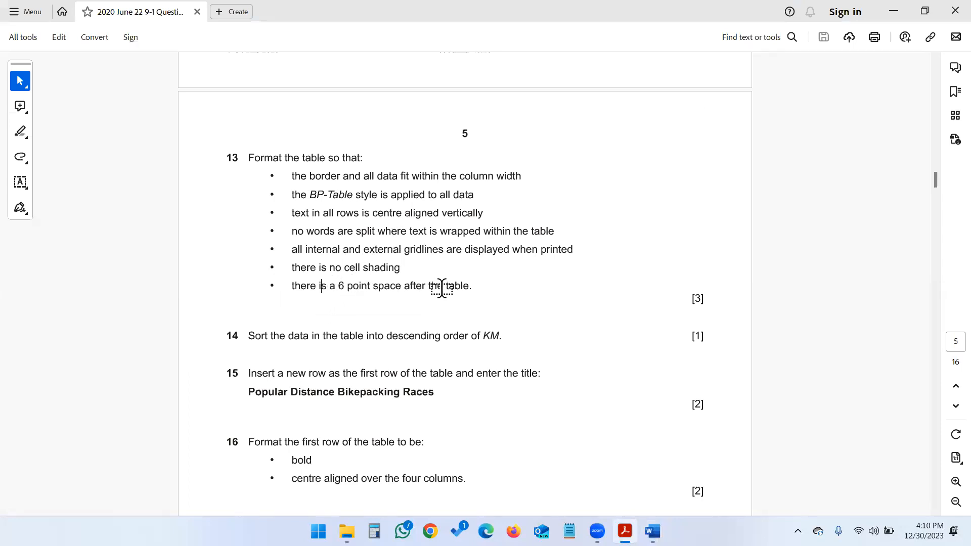
{"action": "key", "text": "alt+Tab"}
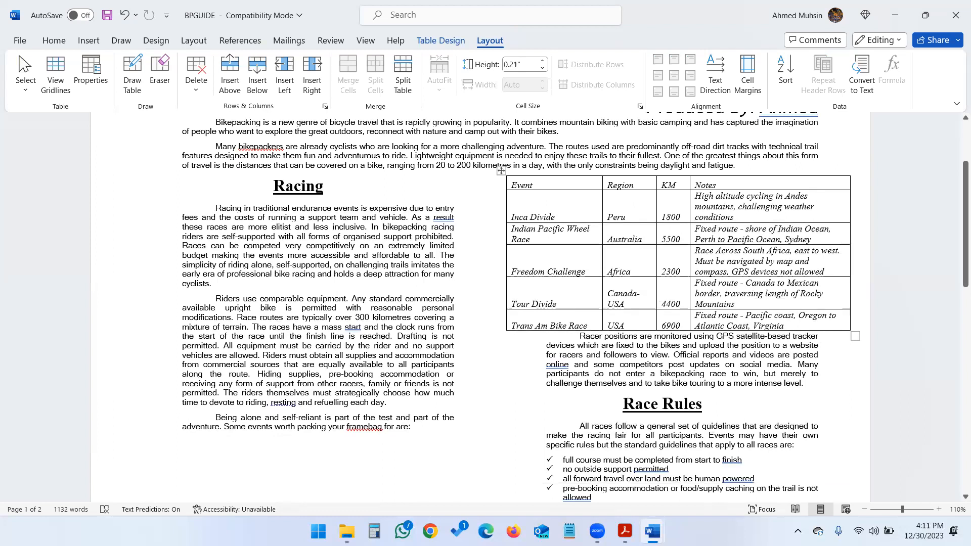
Set 6 pt spacing before the "Racer positions are monitored" paragraph directly below the table.
{"action": "left_click", "coordinate": [573, 338]}
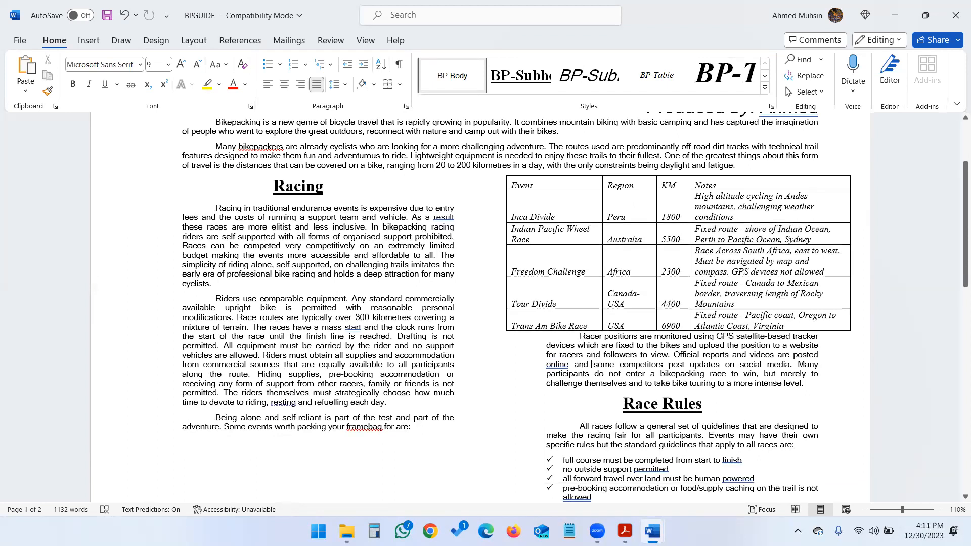
{"action": "left_click", "coordinate": [406, 106]}
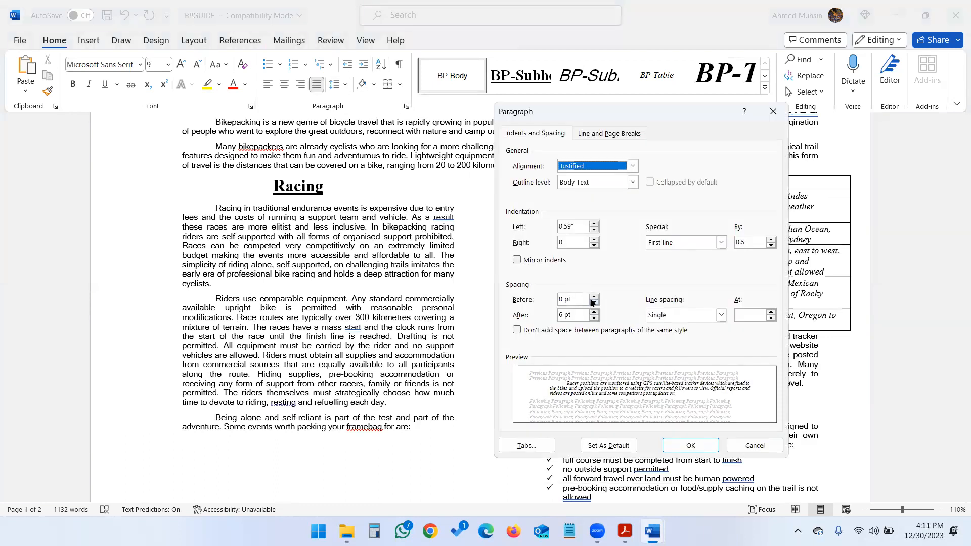
{"action": "left_click", "coordinate": [593, 297]}
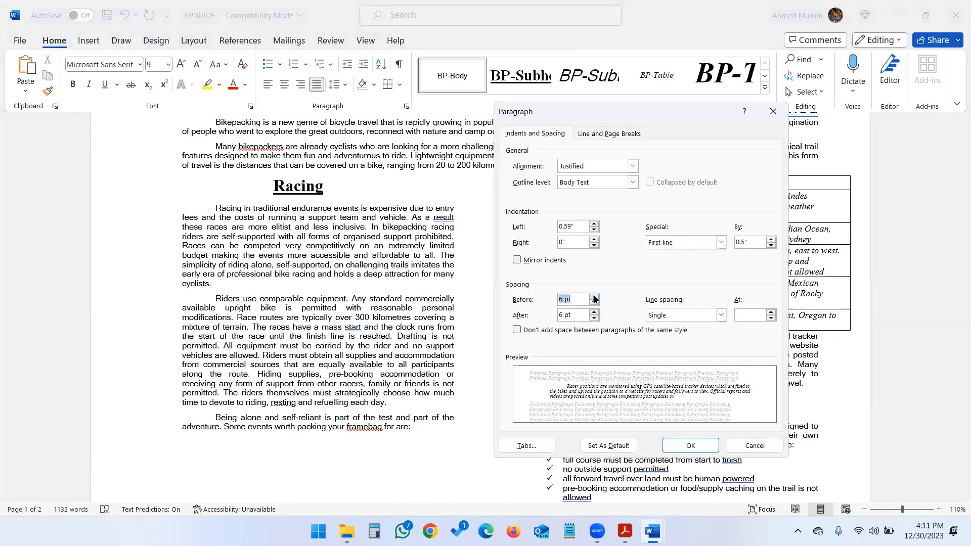
{"action": "left_click", "coordinate": [690, 445]}
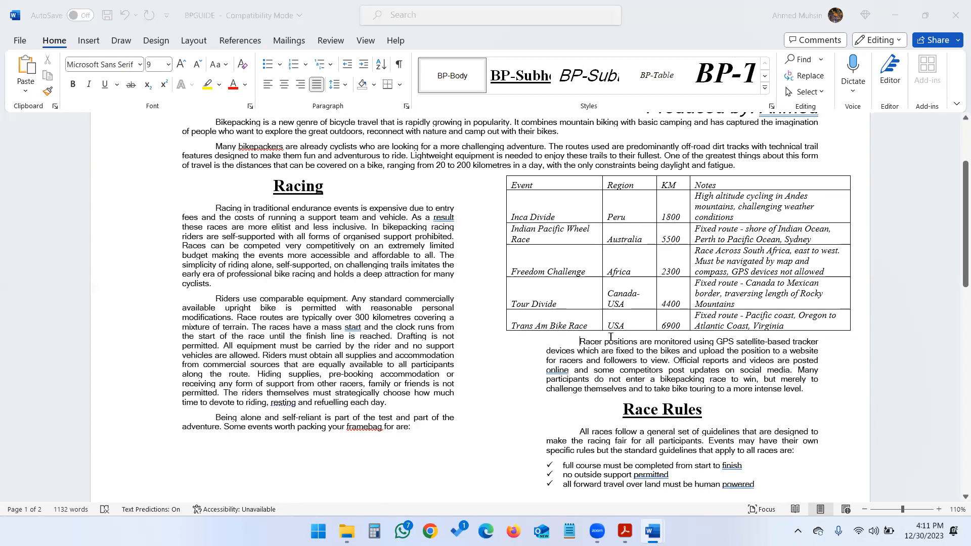
Check task 14 in the question paper and sort the table by KM as numbers in descending order, treating the first row as a header.
{"action": "key", "text": "alt+Tab"}
{"action": "scroll", "coordinate": [293, 283], "scroll_direction": "down", "scroll_amount": 2}
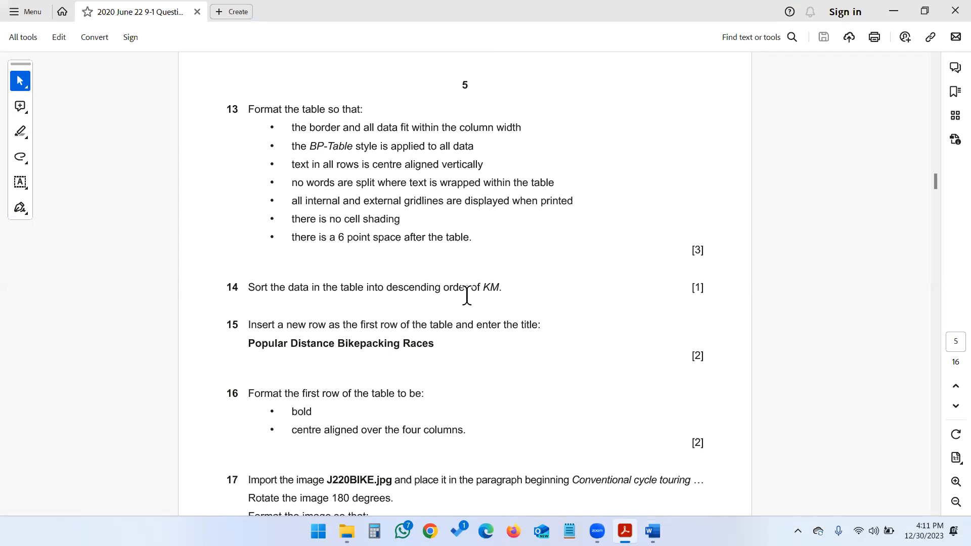
{"action": "key", "text": "alt+Tab"}
{"action": "left_click_drag", "start_coordinate": [668, 184], "coordinate": [672, 324]}
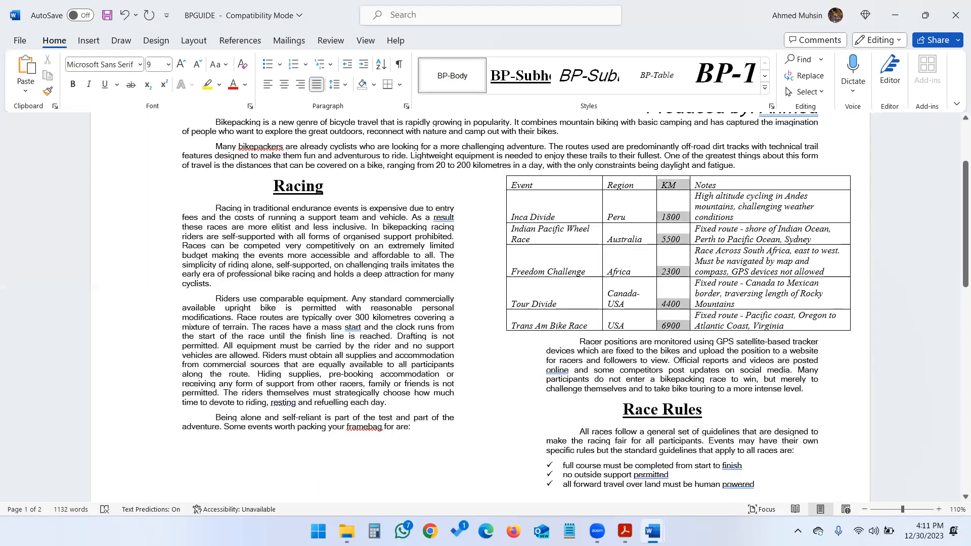
{"action": "left_click", "coordinate": [452, 43]}
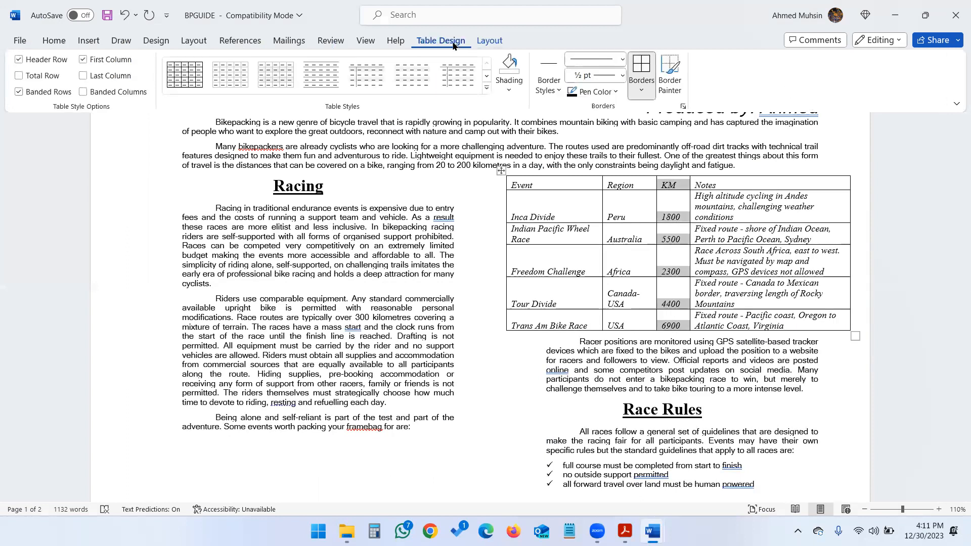
{"action": "left_click", "coordinate": [485, 41]}
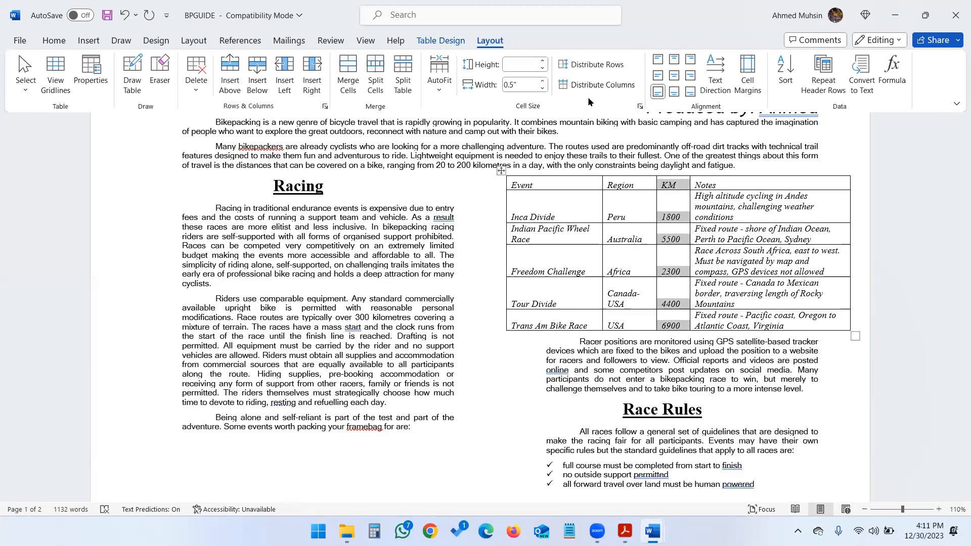
{"action": "left_click", "coordinate": [788, 82]}
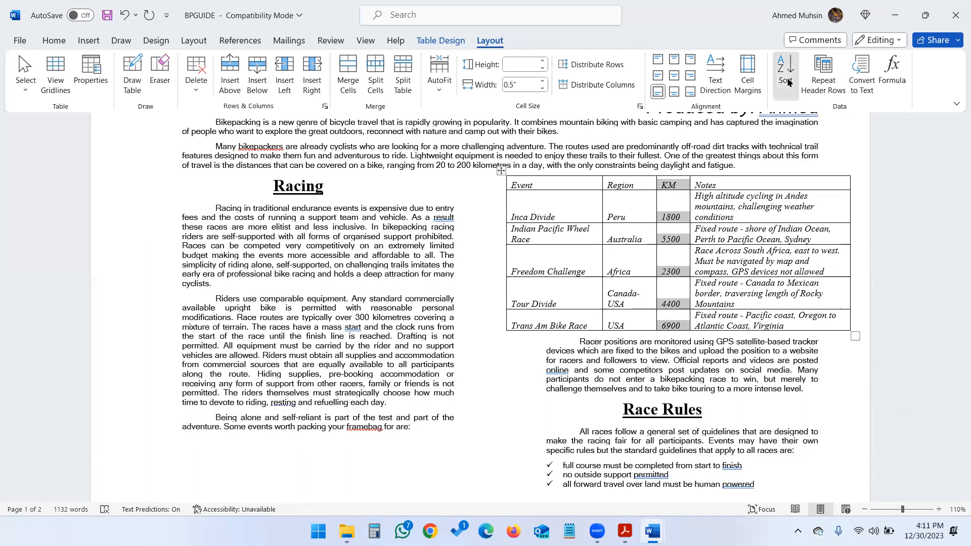
{"action": "left_click_drag", "start_coordinate": [539, 146], "coordinate": [414, 145]}
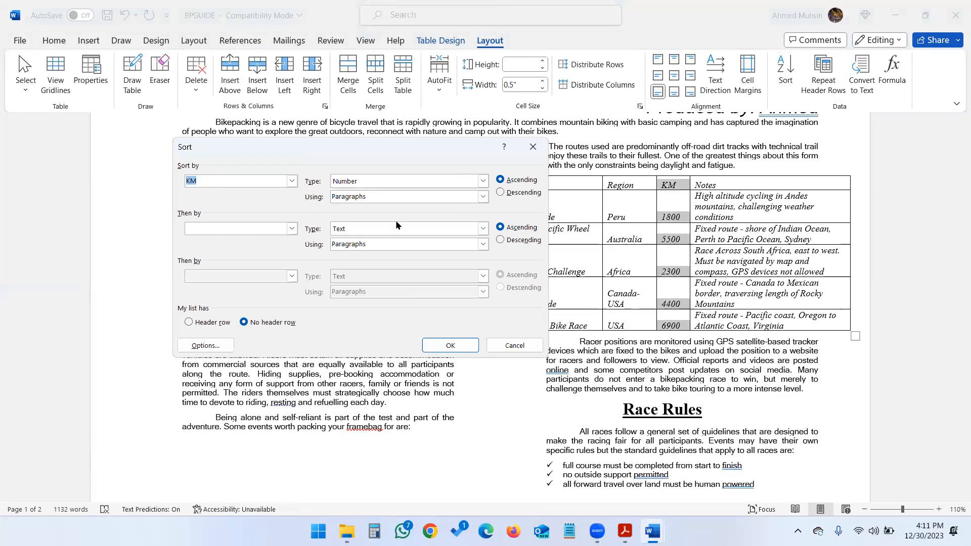
{"action": "left_click", "coordinate": [498, 193]}
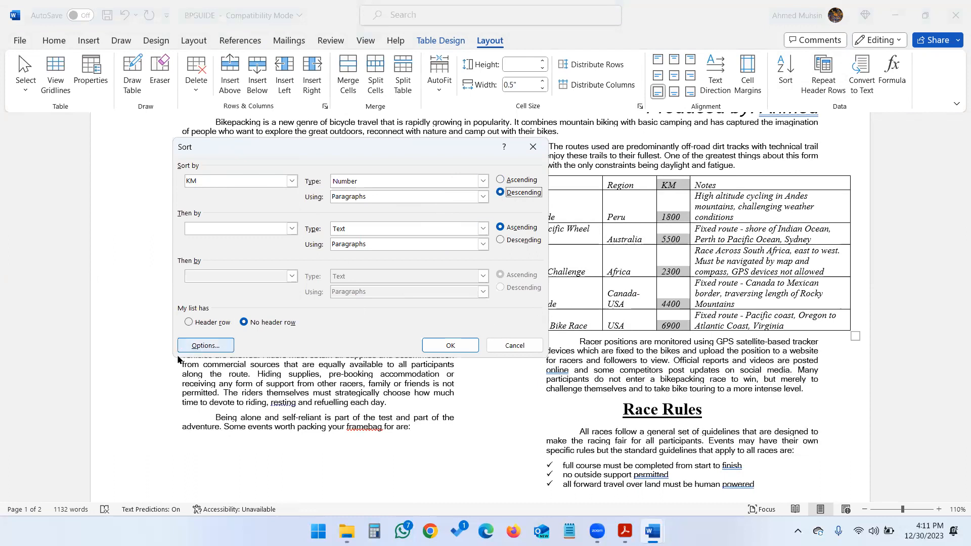
{"action": "left_click", "coordinate": [188, 323]}
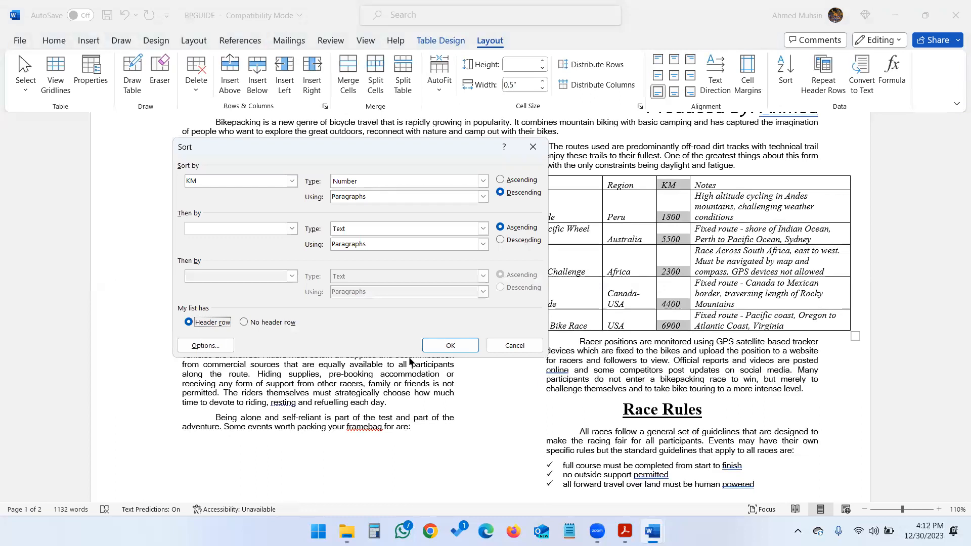
{"action": "left_click", "coordinate": [449, 346]}
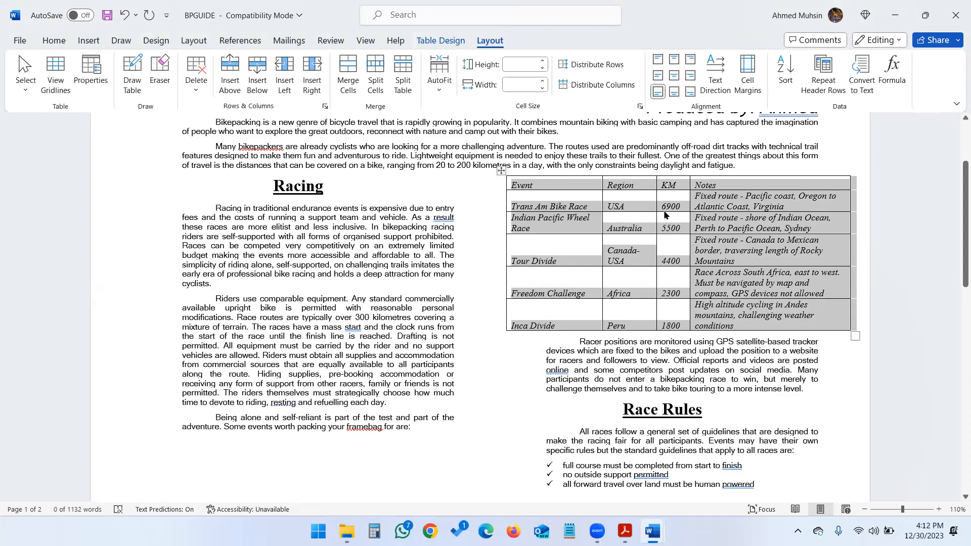
{"action": "left_click", "coordinate": [674, 307]}
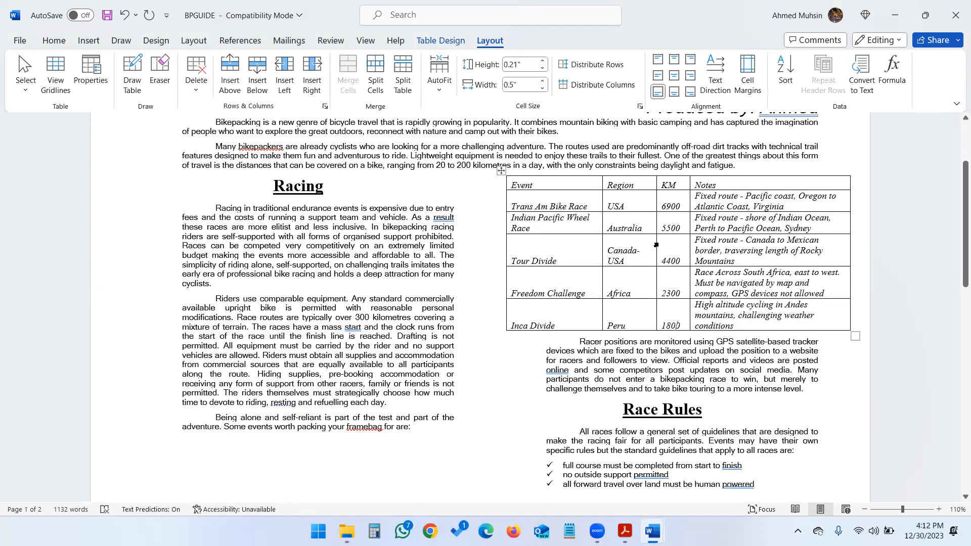
Read task 15 in the question paper and insert a new row above the table's Event header row.
{"action": "key", "text": "alt+Tab"}
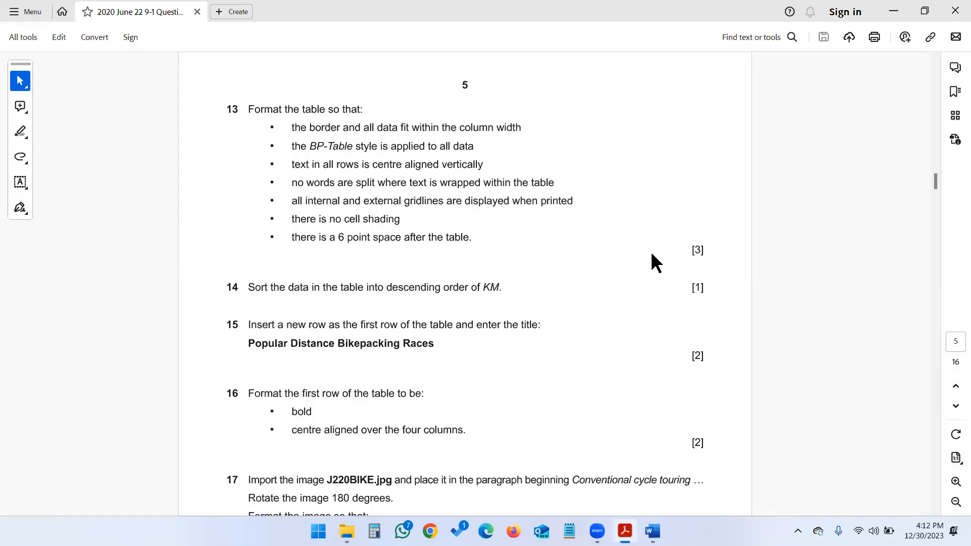
{"action": "scroll", "coordinate": [651, 251], "scroll_direction": "down", "scroll_amount": 3}
{"action": "left_click_drag", "start_coordinate": [333, 203], "coordinate": [536, 205]}
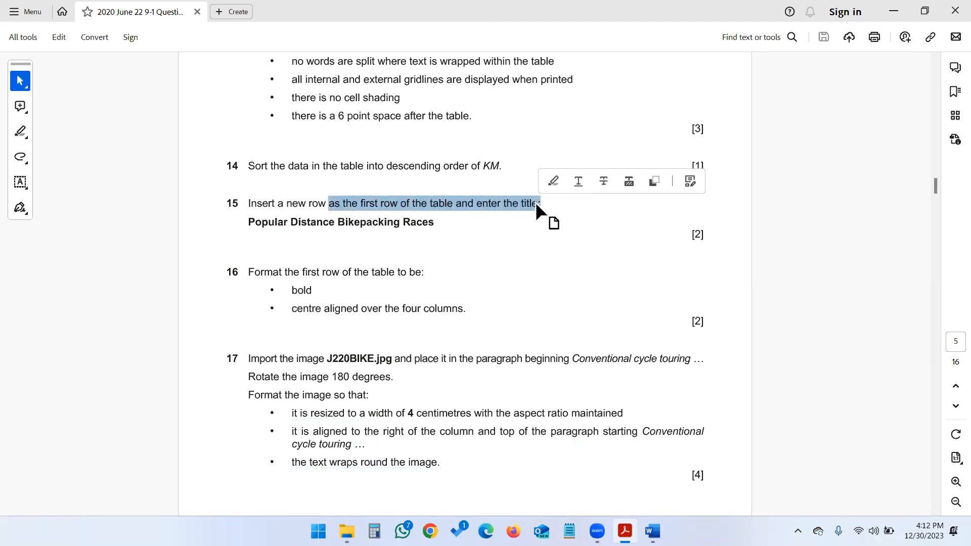
{"action": "key", "text": "alt+Tab"}
{"action": "right_click", "coordinate": [567, 186]}
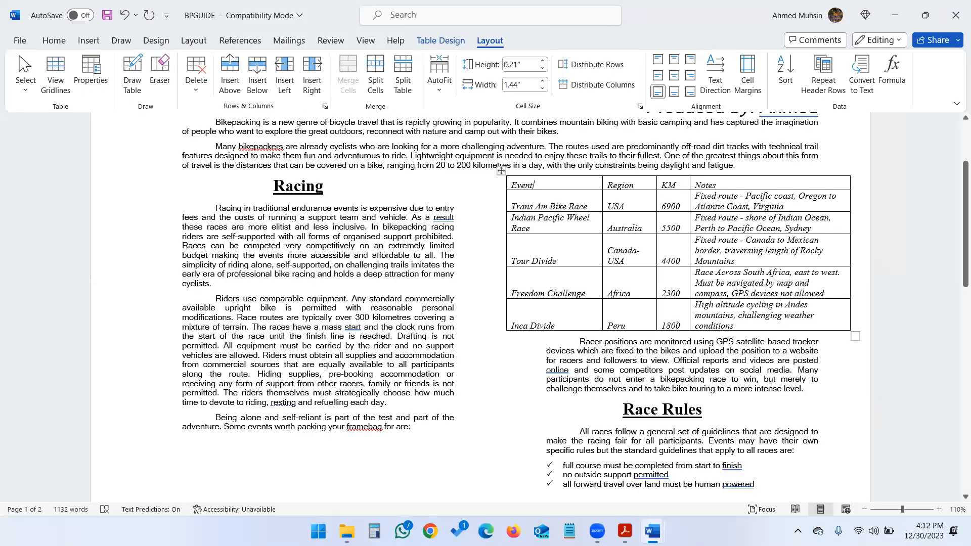
{"action": "mouse_move", "coordinate": [627, 366]}
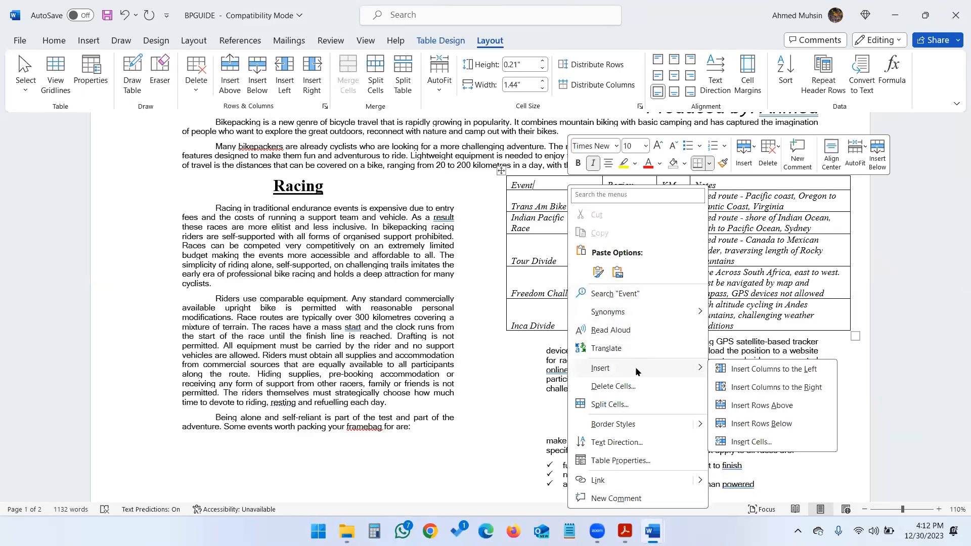
{"action": "left_click", "coordinate": [751, 409]}
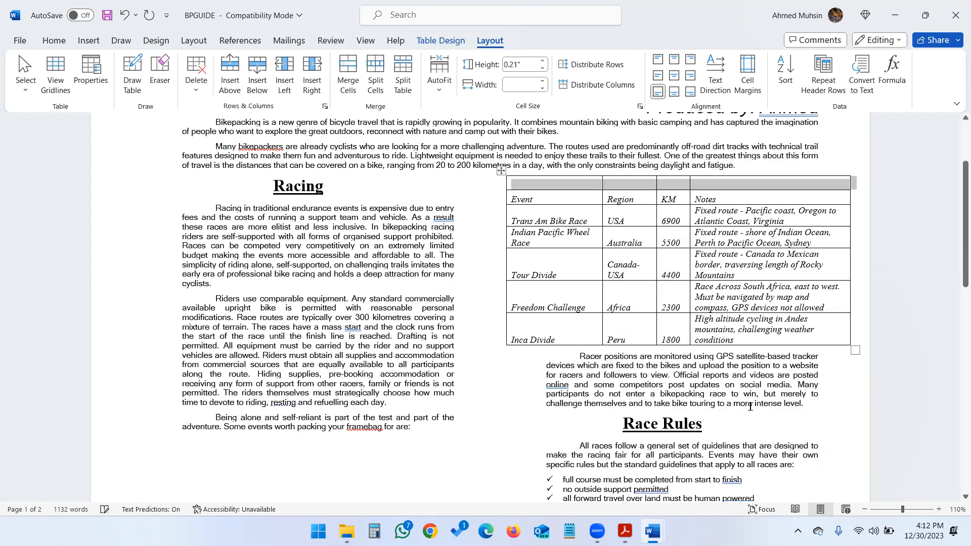
Copy the title "Popular Distance Bikepacking Races" from the question paper into the first cell of the new row.
{"action": "left_click", "coordinate": [554, 184]}
{"action": "key", "text": "alt+Tab"}
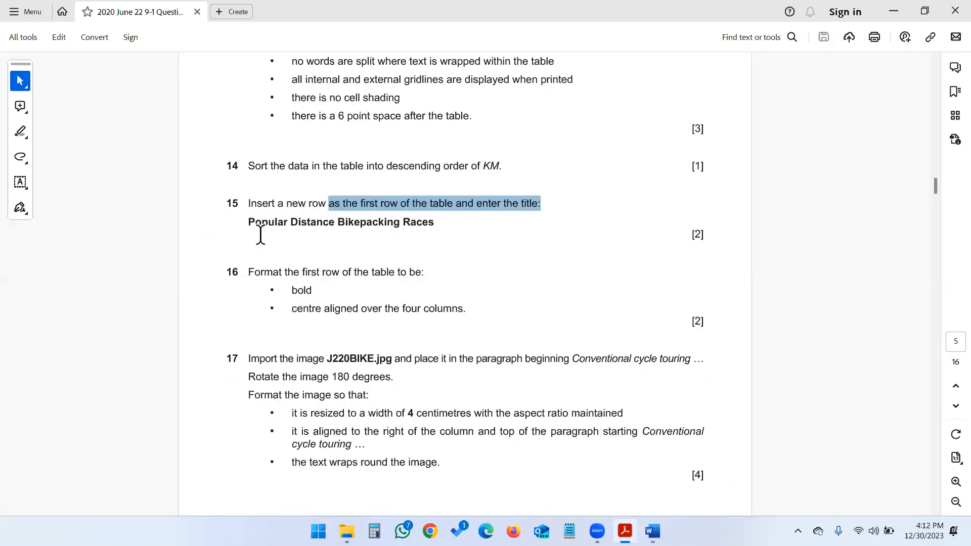
{"action": "left_click_drag", "start_coordinate": [249, 223], "coordinate": [419, 221]}
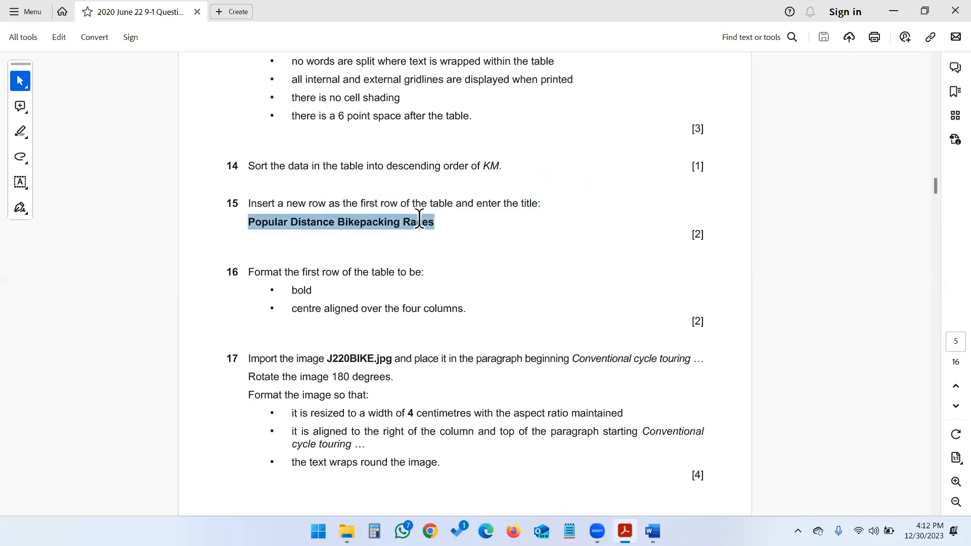
{"action": "key", "text": "ctrl+c"}
{"action": "key", "text": "alt+Tab"}
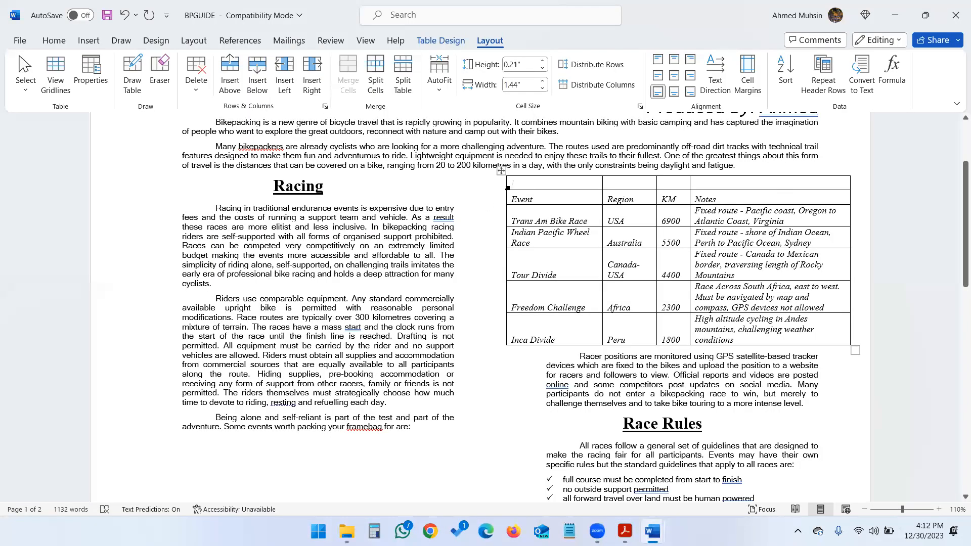
{"action": "key", "text": "ctrl+v"}
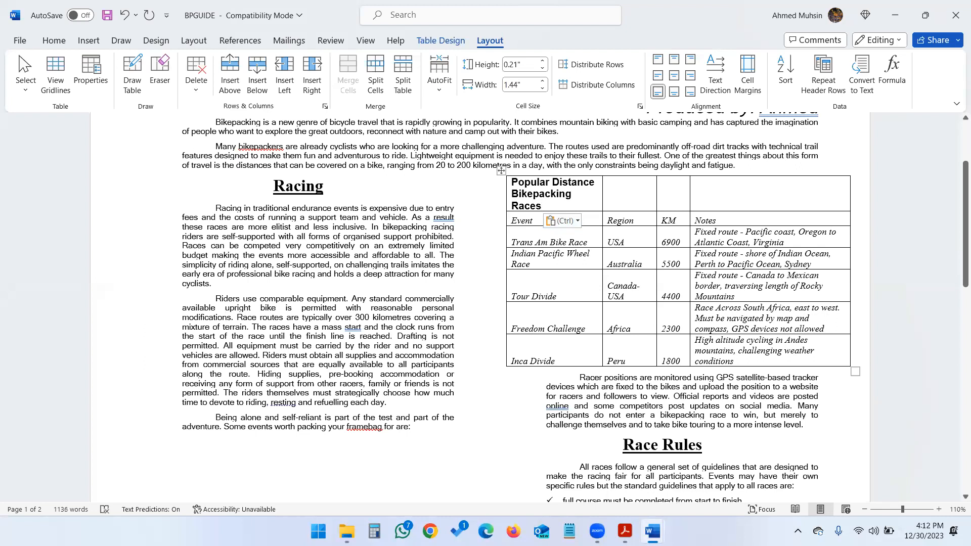
Following task 16, merge the four cells of the table's first row and centre the title across them.
{"action": "key", "text": "alt+Tab"}
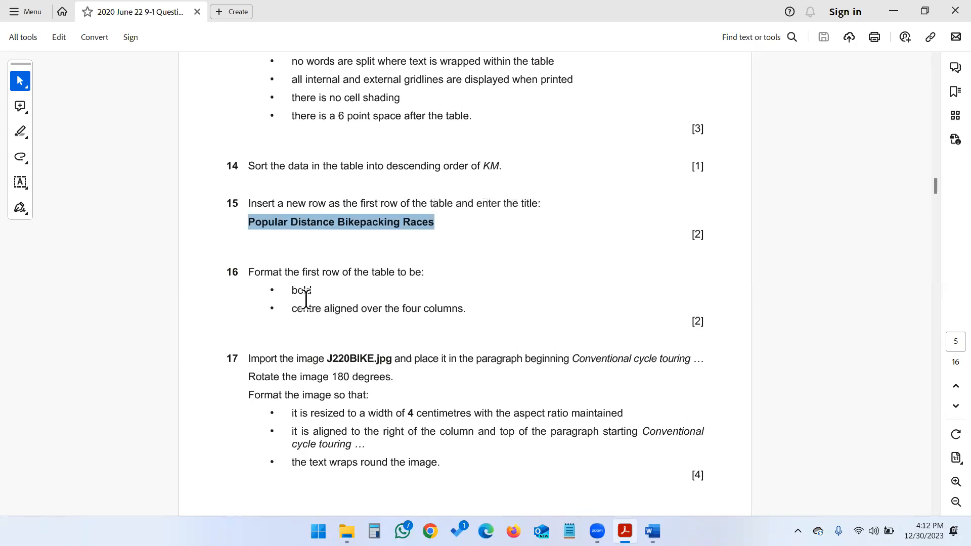
{"action": "left_click_drag", "start_coordinate": [292, 309], "coordinate": [463, 309]}
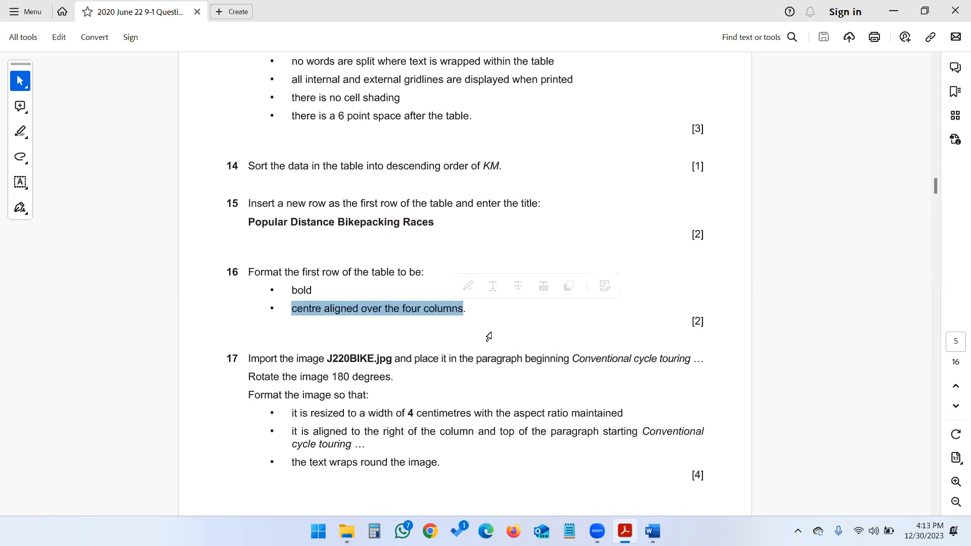
{"action": "key", "text": "alt+Tab"}
{"action": "left_click_drag", "start_coordinate": [578, 194], "coordinate": [736, 199]}
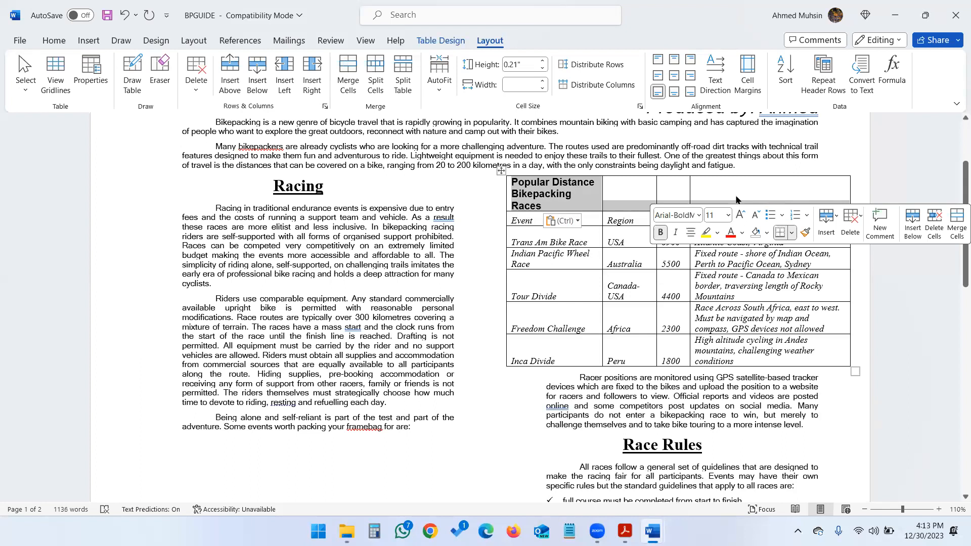
{"action": "left_click", "coordinate": [547, 198]}
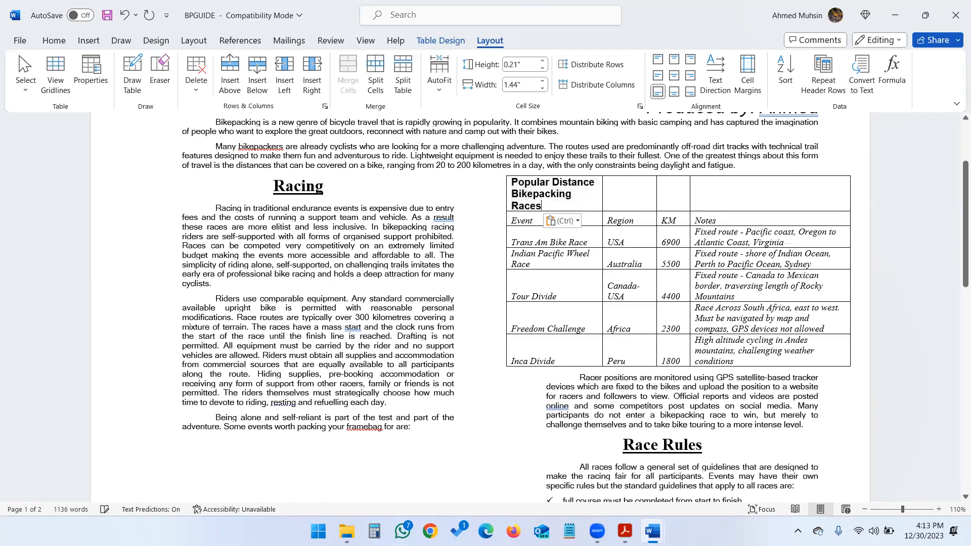
{"action": "left_click_drag", "start_coordinate": [753, 197], "coordinate": [758, 197]}
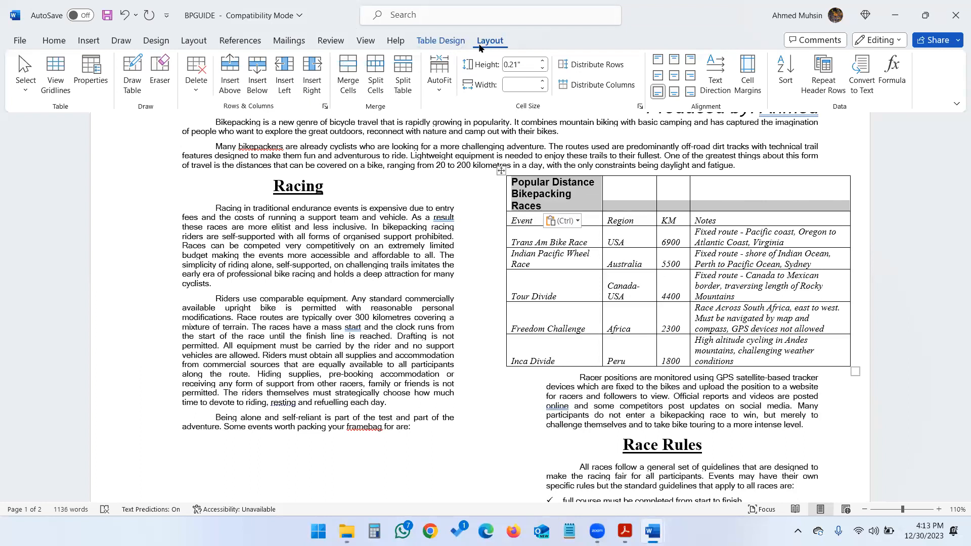
{"action": "left_click", "coordinate": [347, 81]}
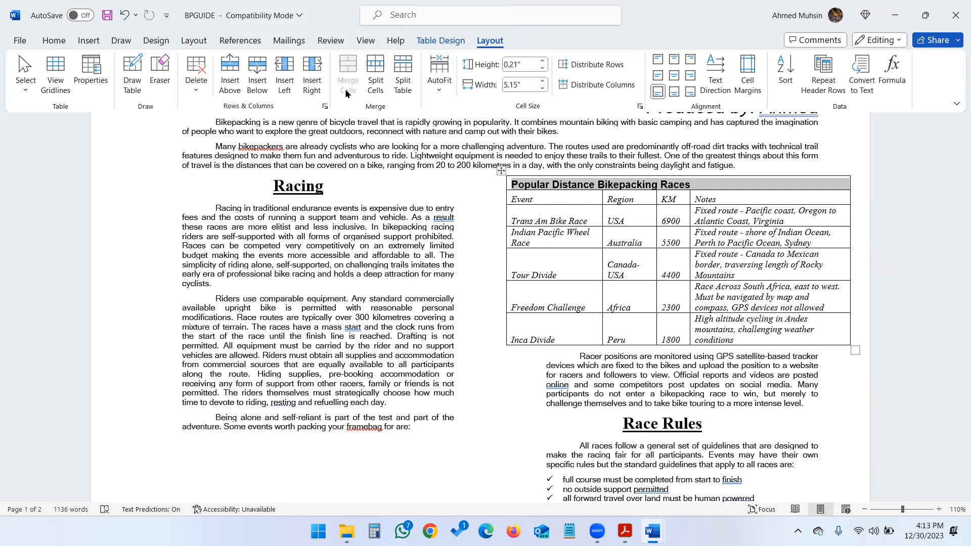
{"action": "left_click", "coordinate": [64, 46]}
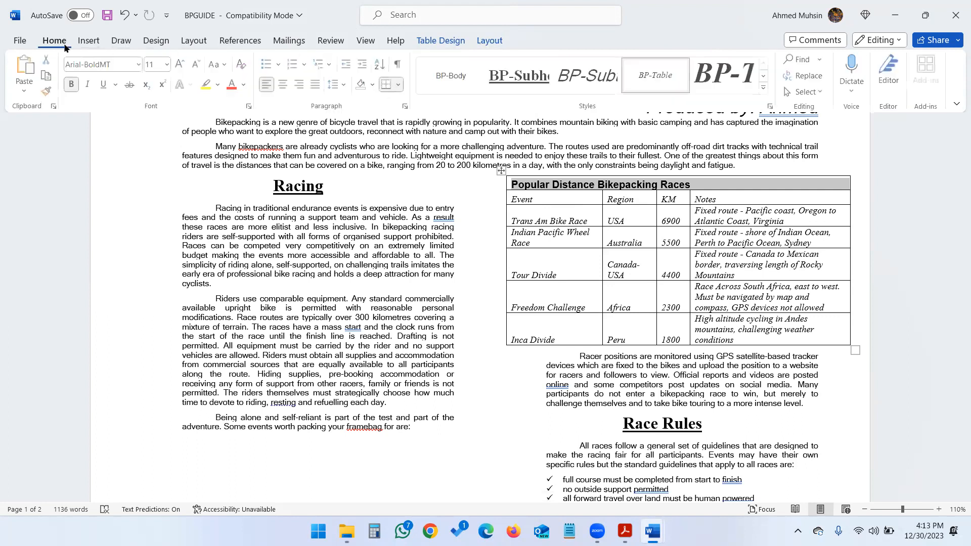
{"action": "left_click", "coordinate": [284, 85]}
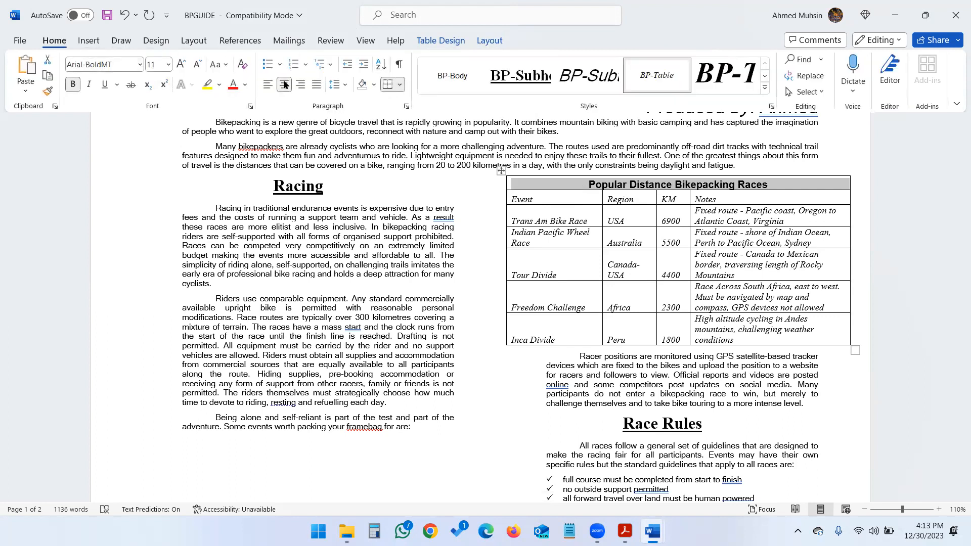
Read task 17 in the question paper and copy the J220BIKE image file from the June 2020 Paper 22 folder.
{"action": "key", "text": "alt+Tab"}
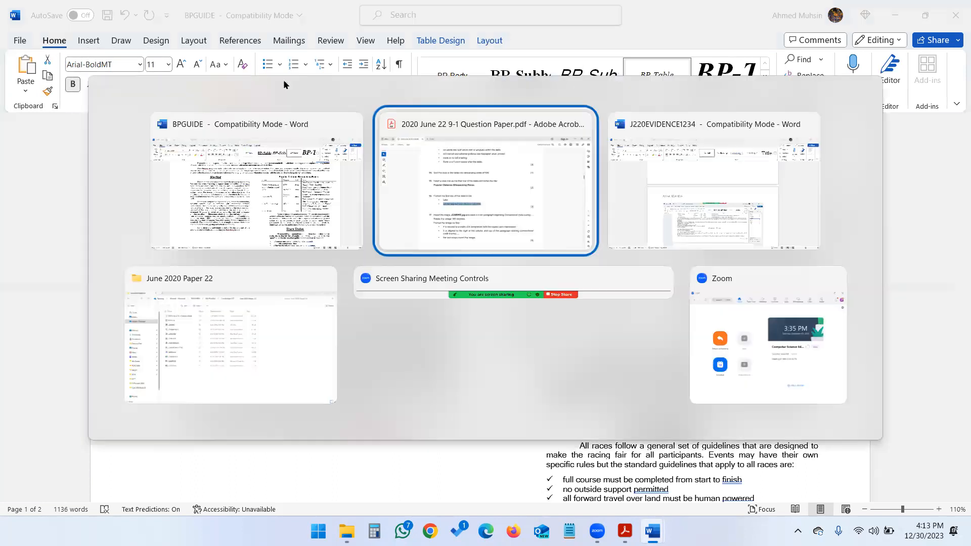
{"action": "scroll", "coordinate": [378, 350], "scroll_direction": "down", "scroll_amount": 1}
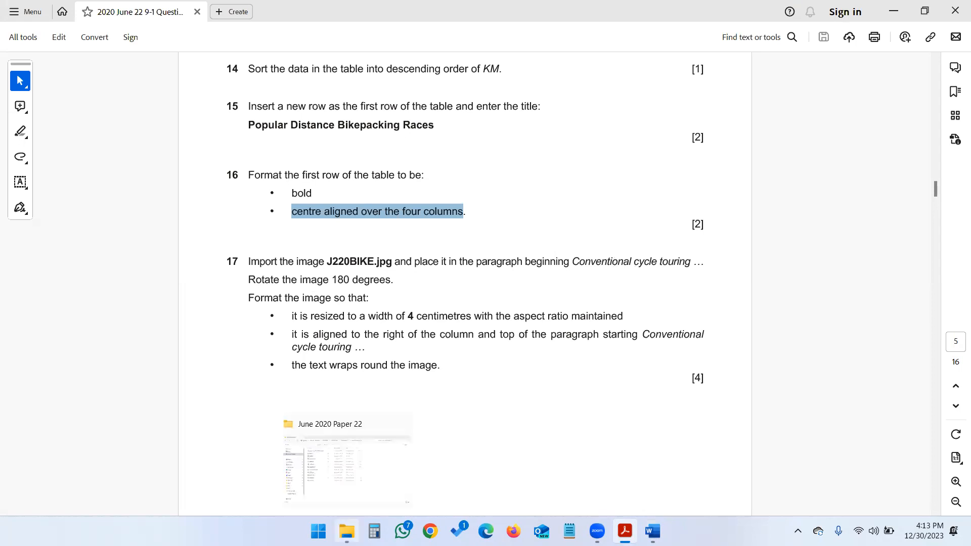
{"action": "left_click", "coordinate": [347, 531]}
{"action": "left_click", "coordinate": [211, 161]}
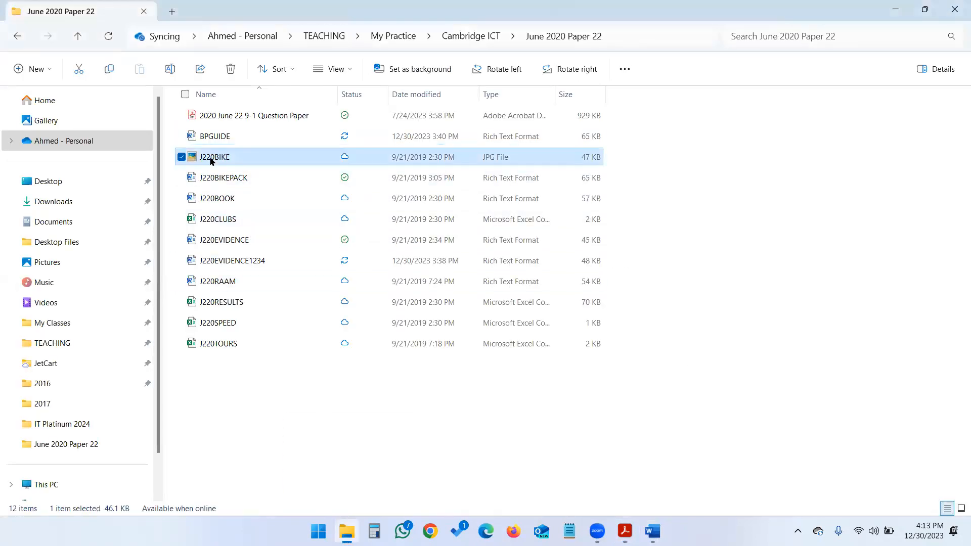
Paste the J220BIKE image at the start of the Equipment paragraph beginning "Conventional cycle touring" in BPGUIDE.
{"action": "key", "text": "alt+Tab"}
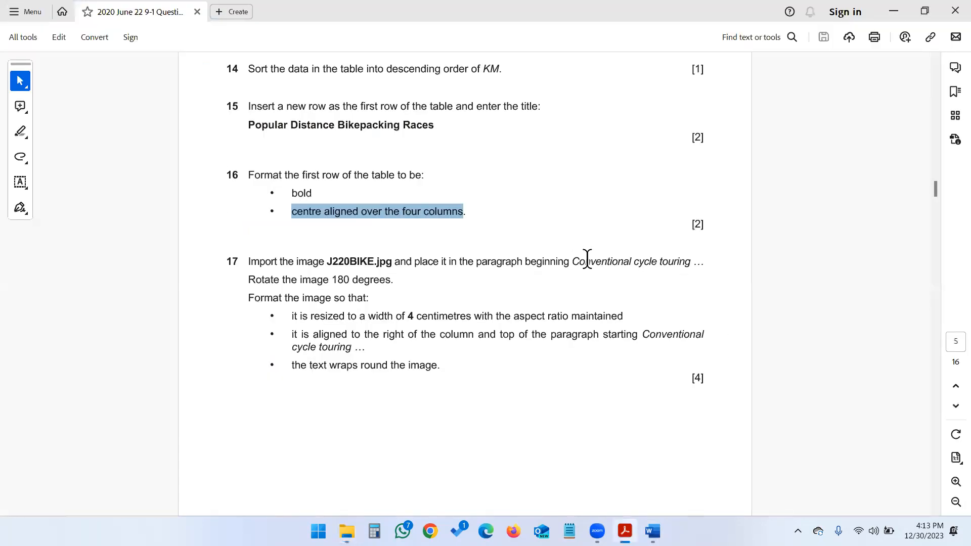
{"action": "key", "text": "alt+Tab"}
{"action": "key", "text": "Tab"}
{"action": "scroll", "coordinate": [617, 350], "scroll_direction": "down", "scroll_amount": 8}
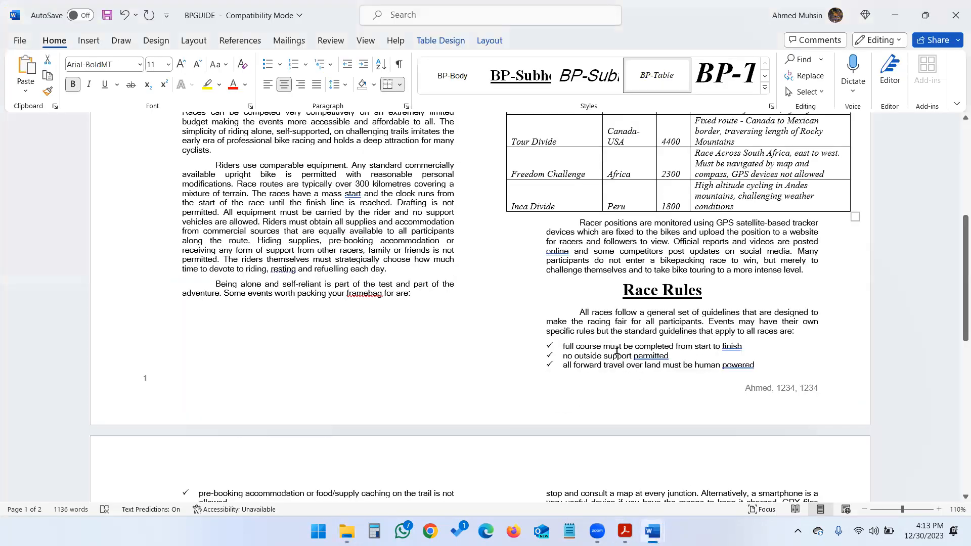
{"action": "scroll", "coordinate": [616, 350], "scroll_direction": "down", "scroll_amount": 2}
{"action": "scroll", "coordinate": [279, 407], "scroll_direction": "down", "scroll_amount": 7}
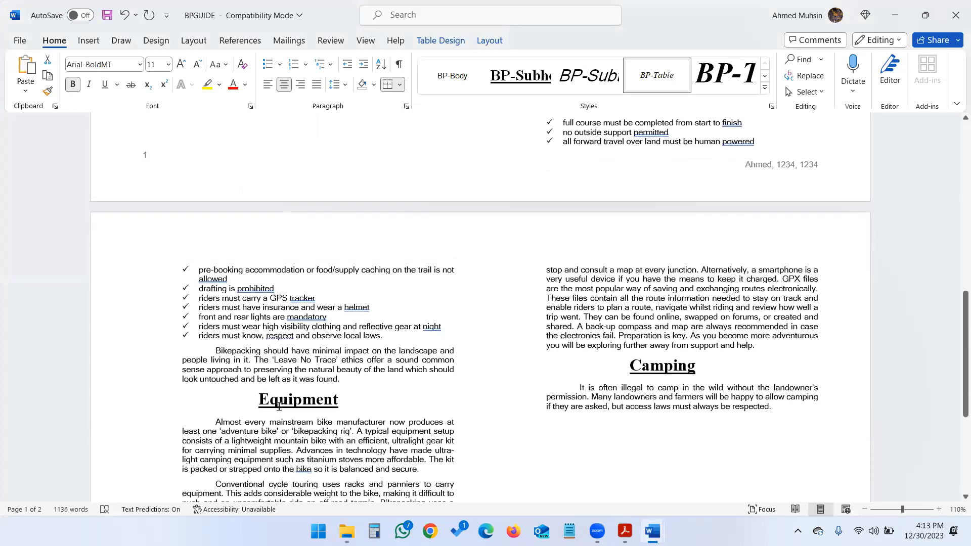
{"action": "left_click", "coordinate": [204, 304]}
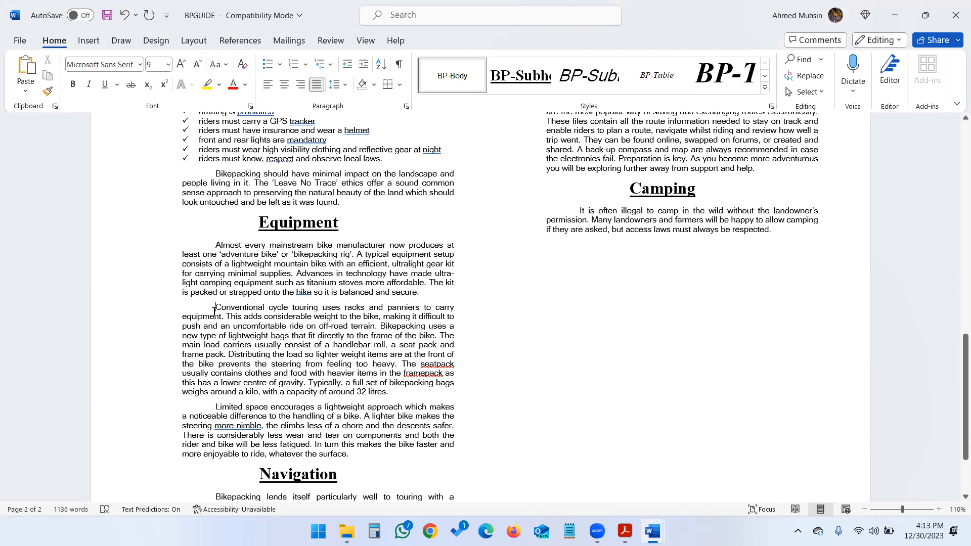
{"action": "key", "text": "ctrl+v"}
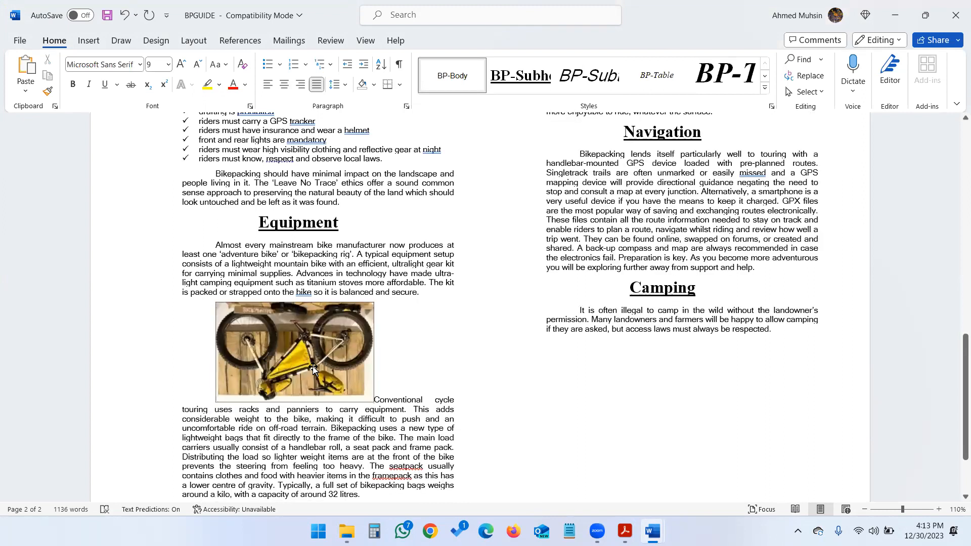
Check the rotation required by task 17 and rotate the bike image 180 degrees using two 90° right turns.
{"action": "left_click", "coordinate": [312, 368]}
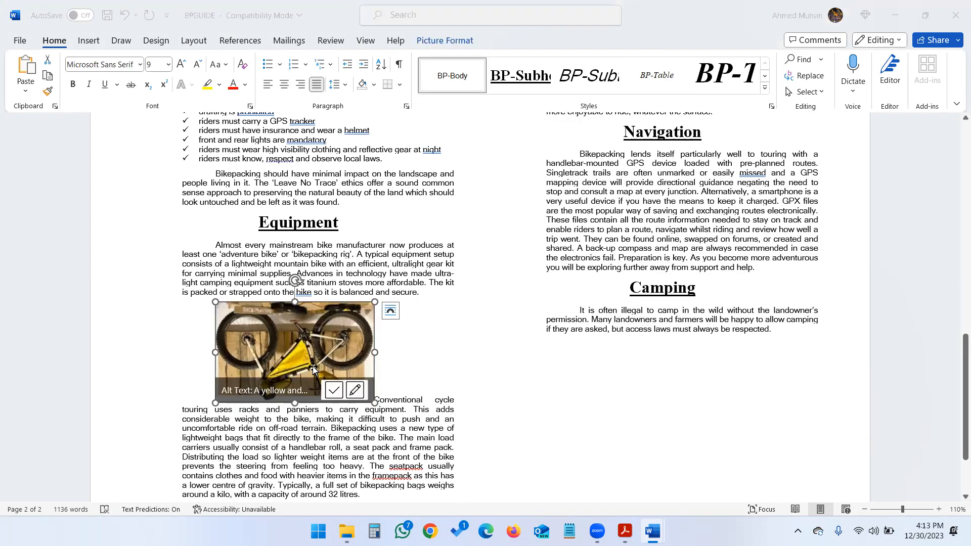
{"action": "key", "text": "alt+Tab"}
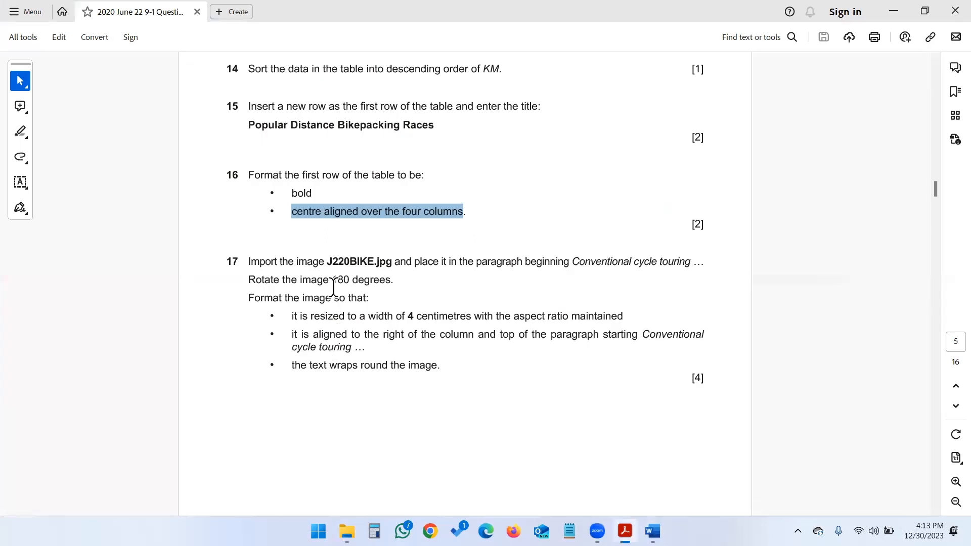
{"action": "left_click_drag", "start_coordinate": [336, 282], "coordinate": [394, 290]}
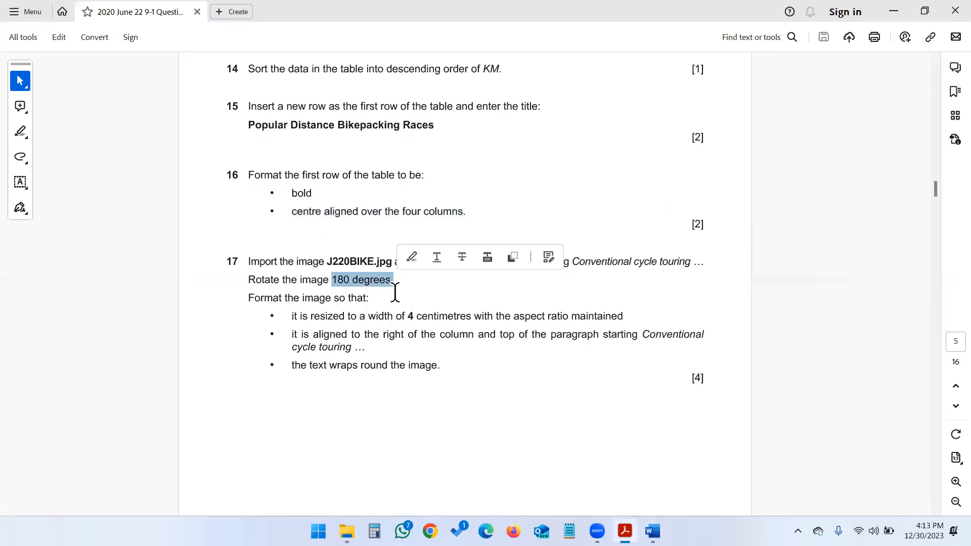
{"action": "key", "text": "alt+Tab"}
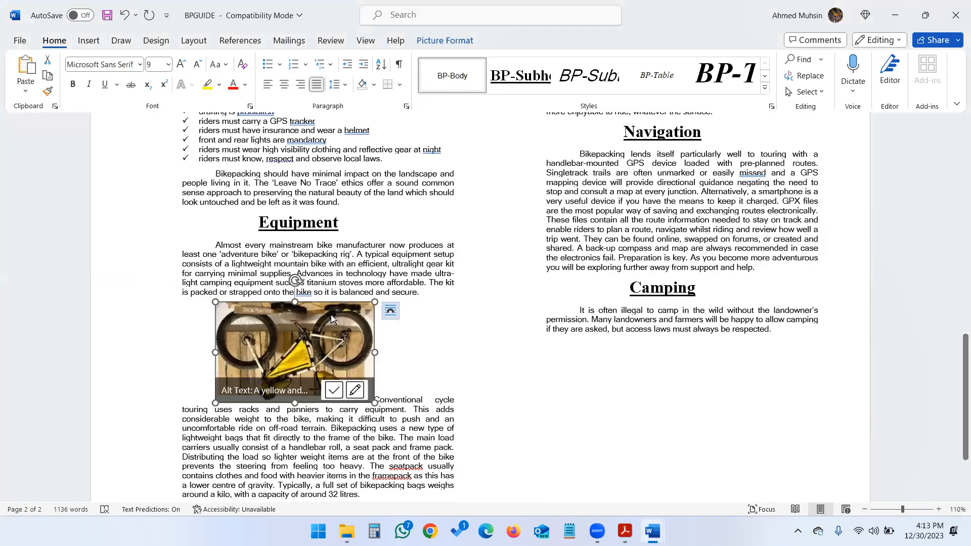
{"action": "left_click", "coordinate": [452, 41]}
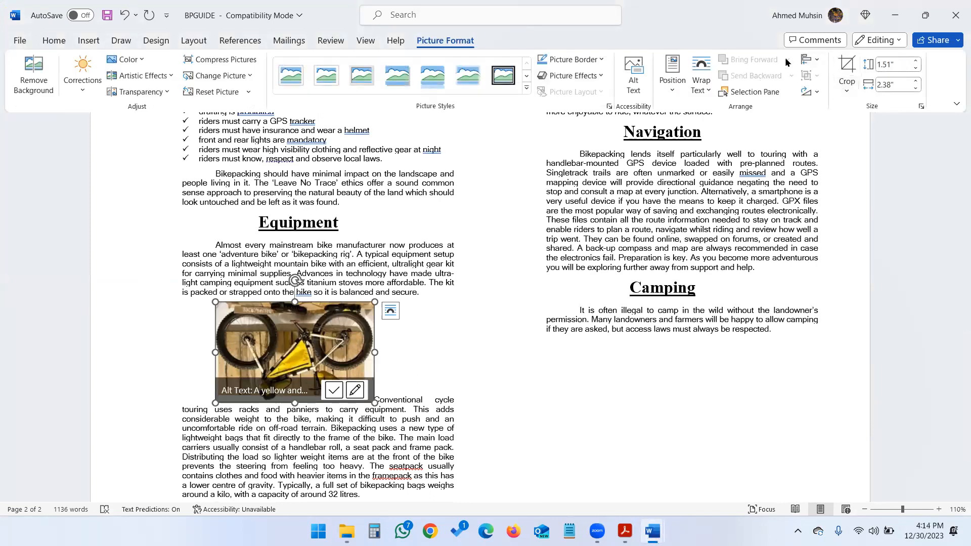
{"action": "left_click", "coordinate": [815, 65]}
{"action": "left_click", "coordinate": [810, 92]}
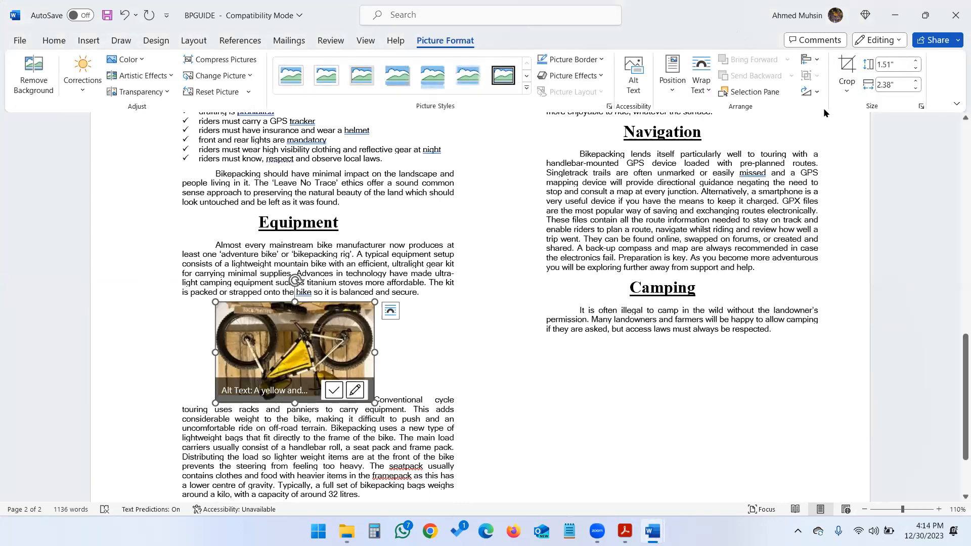
{"action": "left_click", "coordinate": [809, 92]}
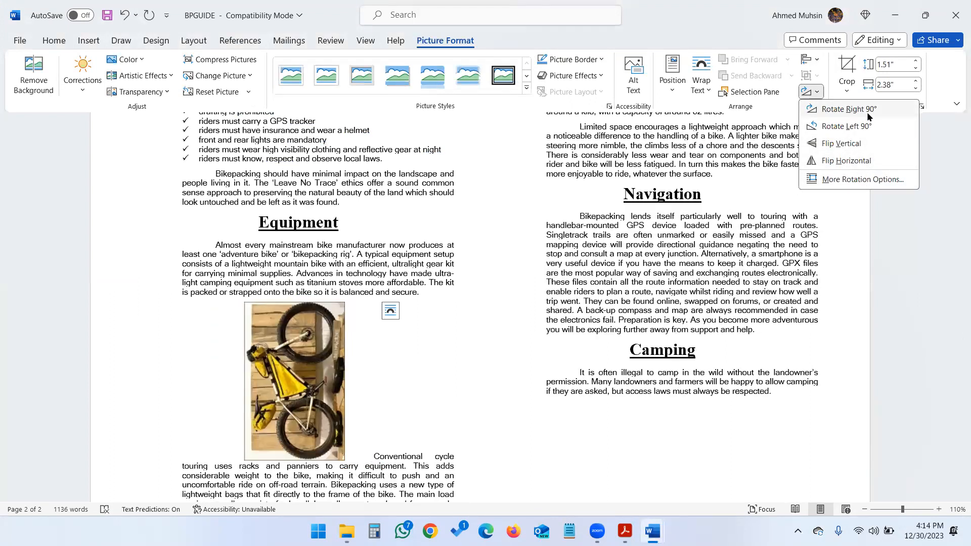
{"action": "left_click", "coordinate": [865, 111]}
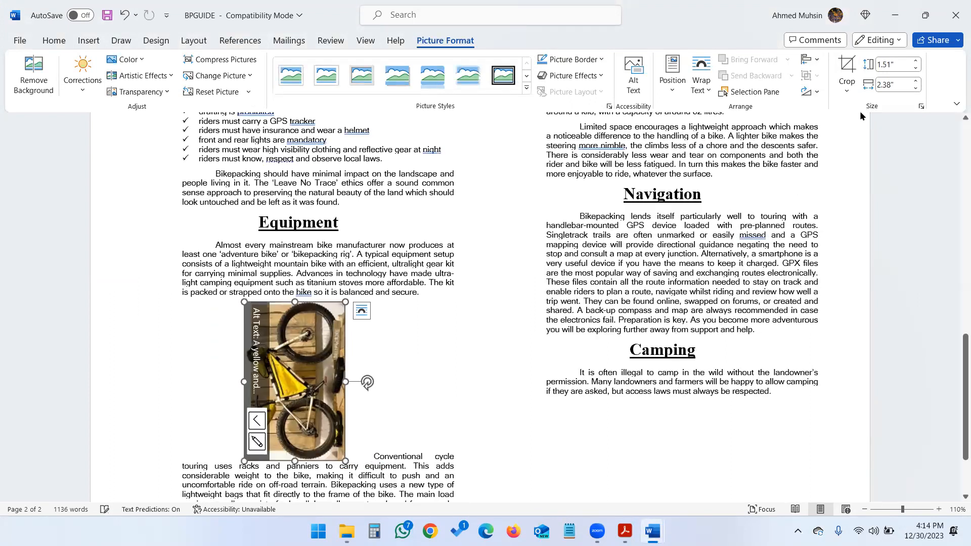
{"action": "left_click", "coordinate": [809, 92]}
{"action": "left_click", "coordinate": [829, 110]}
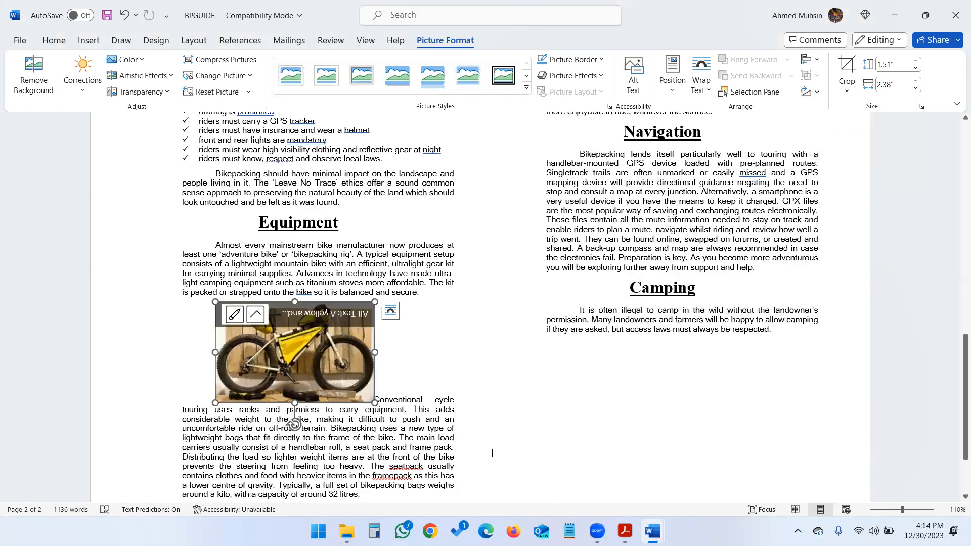
{"action": "left_click", "coordinate": [490, 425]}
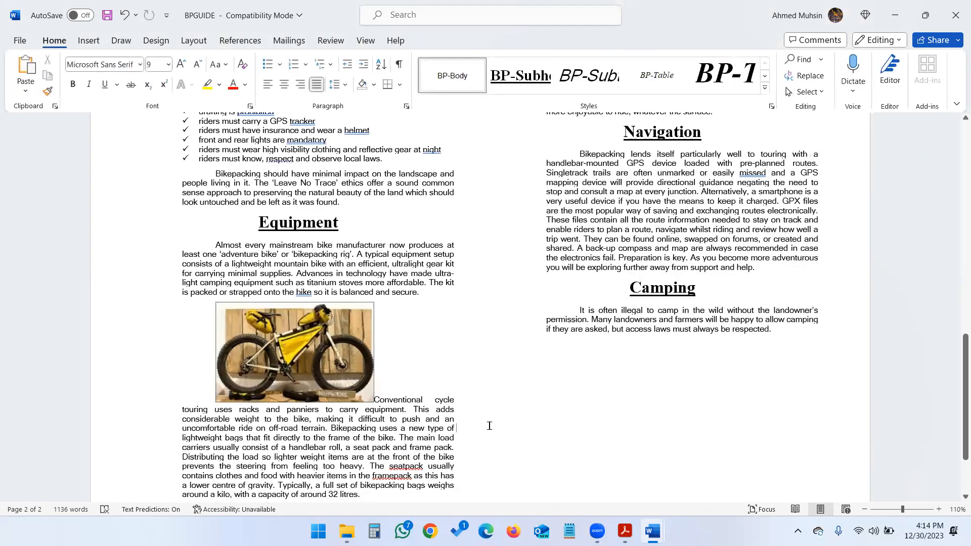
Following task 17, set the bike image's width to 4 cm with the aspect ratio locked.
{"action": "key", "text": "alt+Tab"}
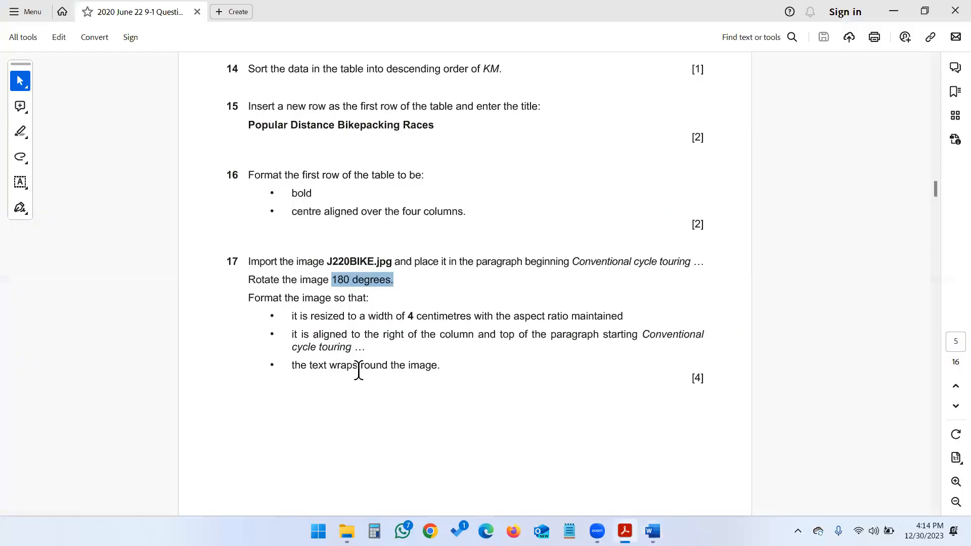
{"action": "left_click_drag", "start_coordinate": [325, 317], "coordinate": [629, 318]}
{"action": "key", "text": "alt+Tab"}
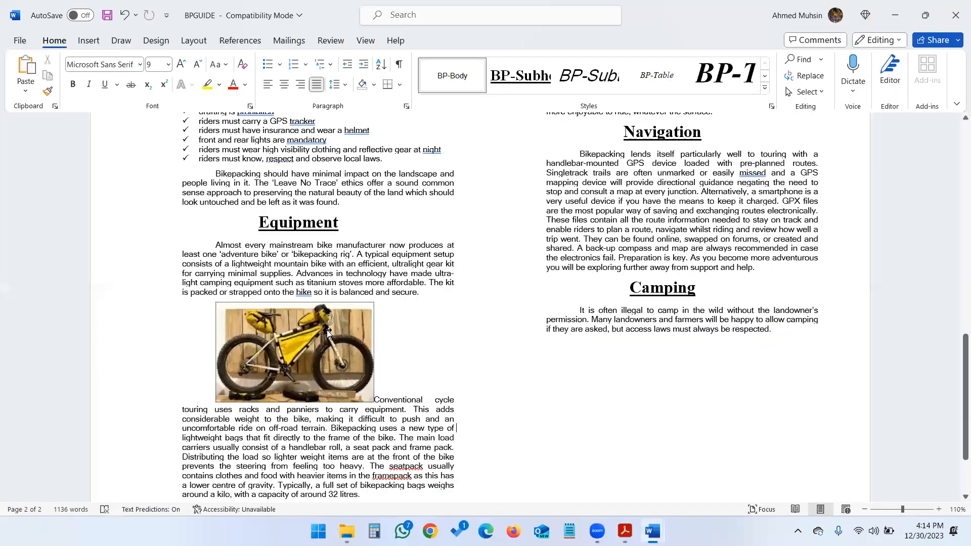
{"action": "left_click", "coordinate": [327, 331]}
{"action": "left_click", "coordinate": [445, 40]}
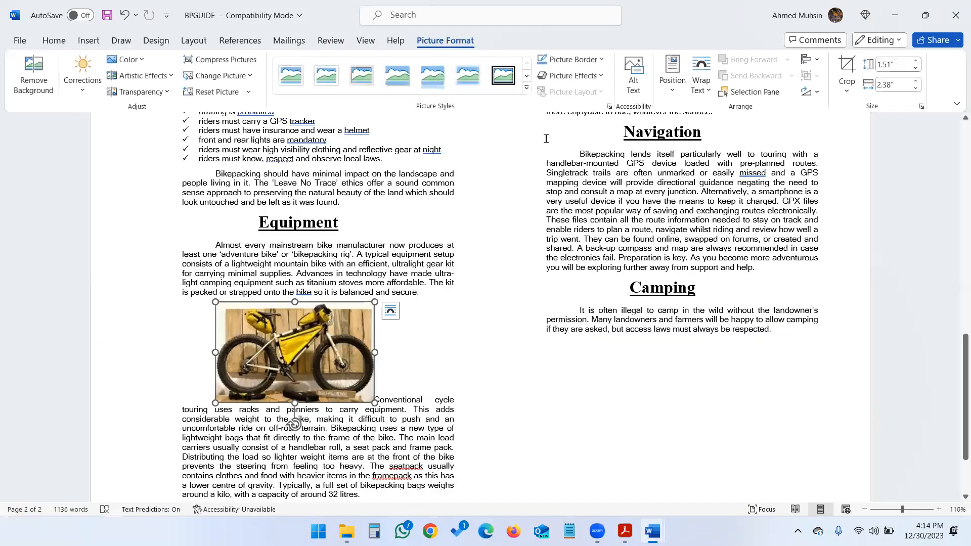
{"action": "left_click", "coordinate": [921, 106]}
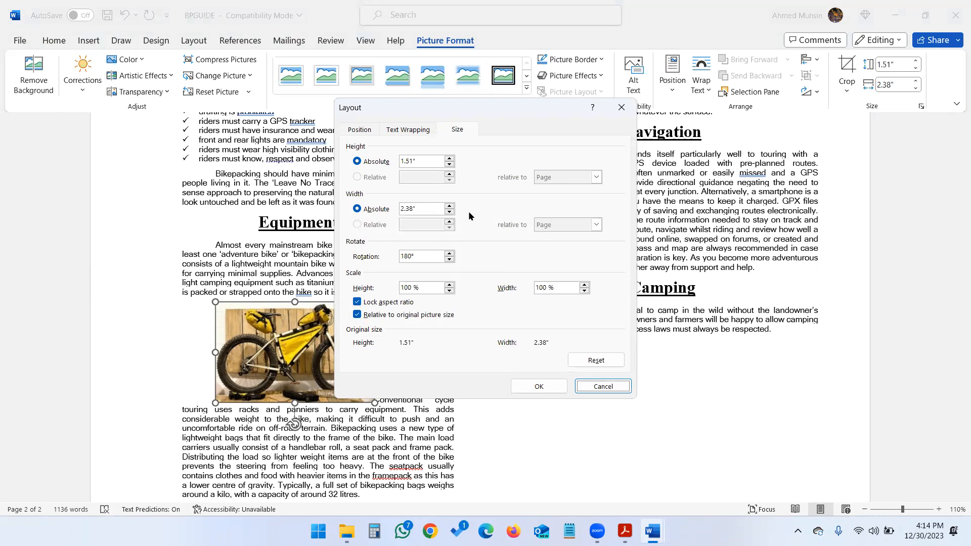
{"action": "left_click_drag", "start_coordinate": [420, 208], "coordinate": [400, 208]}
{"action": "key", "text": "alt+Tab"}
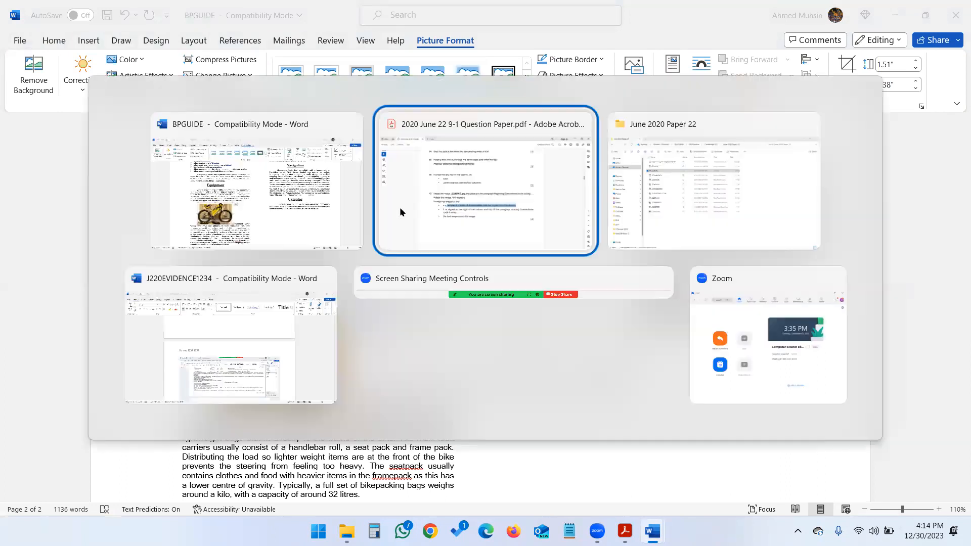
{"action": "key", "text": "alt+Tab"}
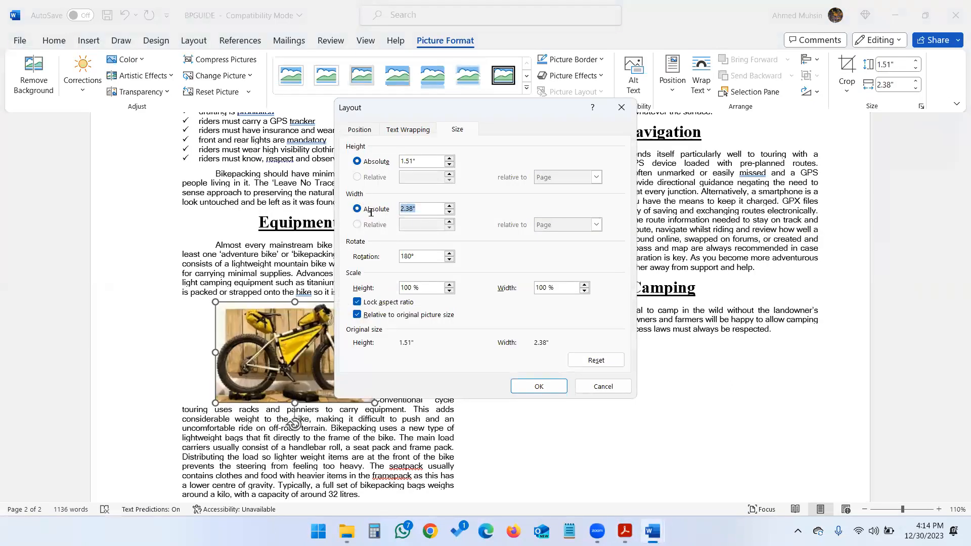
{"action": "type", "text": "4CM"}
{"action": "left_click", "coordinate": [538, 386]}
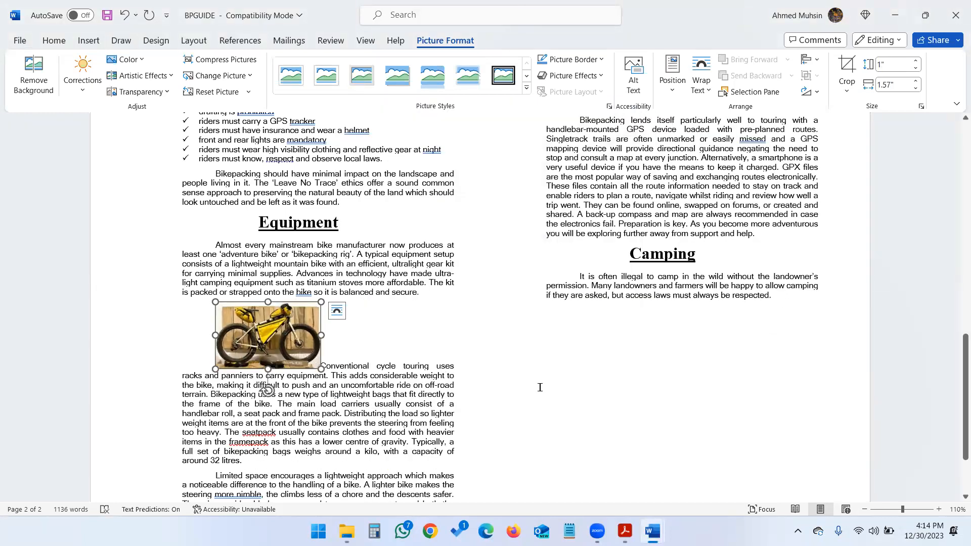
Check task 17's alignment requirement and try to move the bike image to the right edge of its column.
{"action": "key", "text": "alt+Tab"}
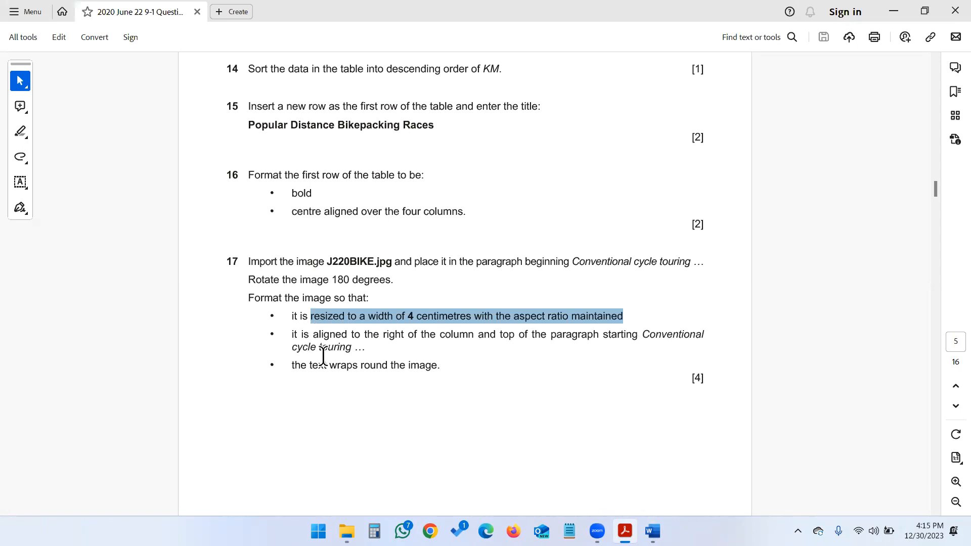
{"action": "key", "text": "alt+Tab"}
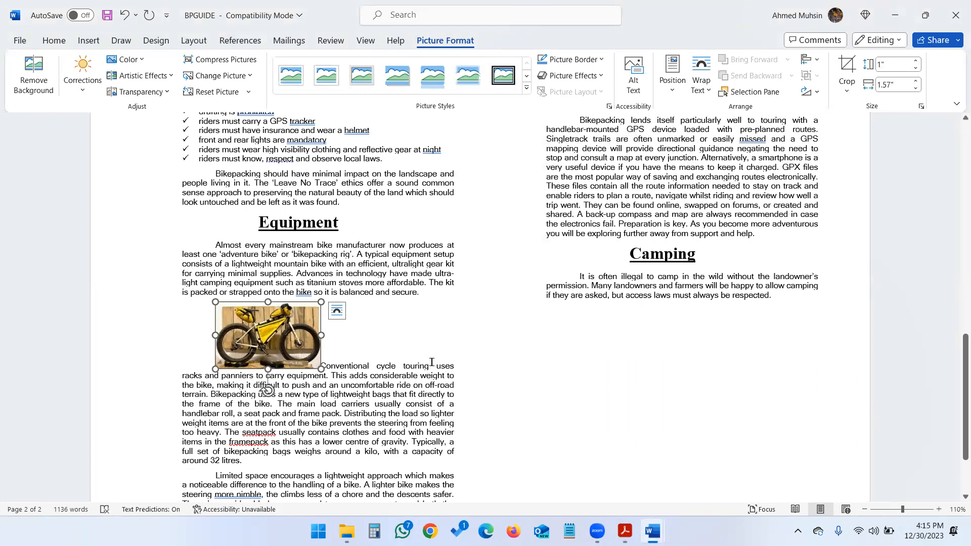
{"action": "left_click_drag", "start_coordinate": [277, 339], "coordinate": [456, 351]}
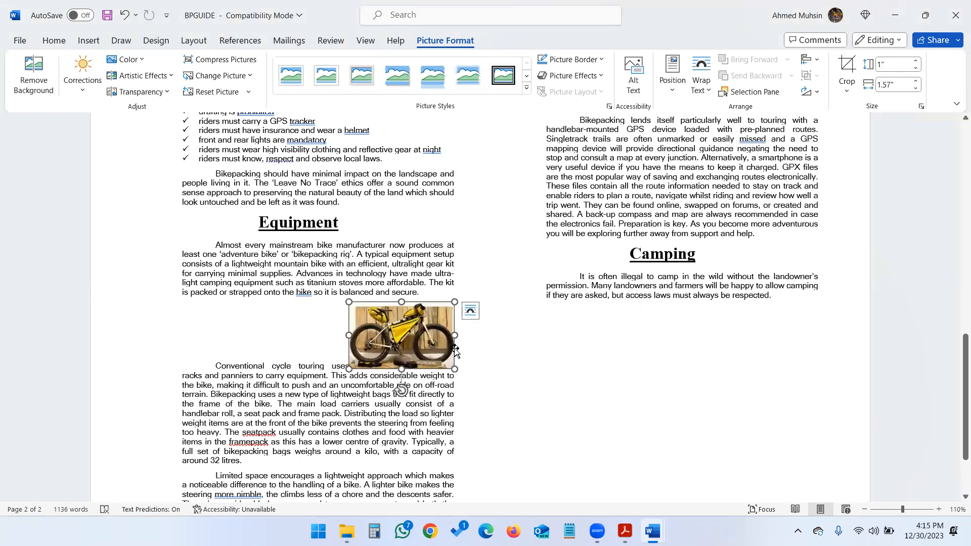
{"action": "key", "text": "Delete"}
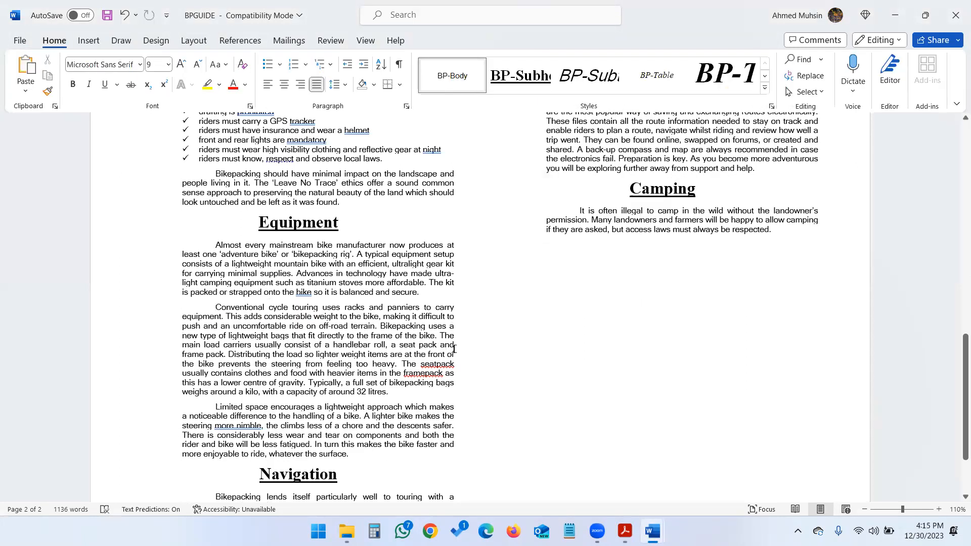
{"action": "key", "text": "ctrl+z"}
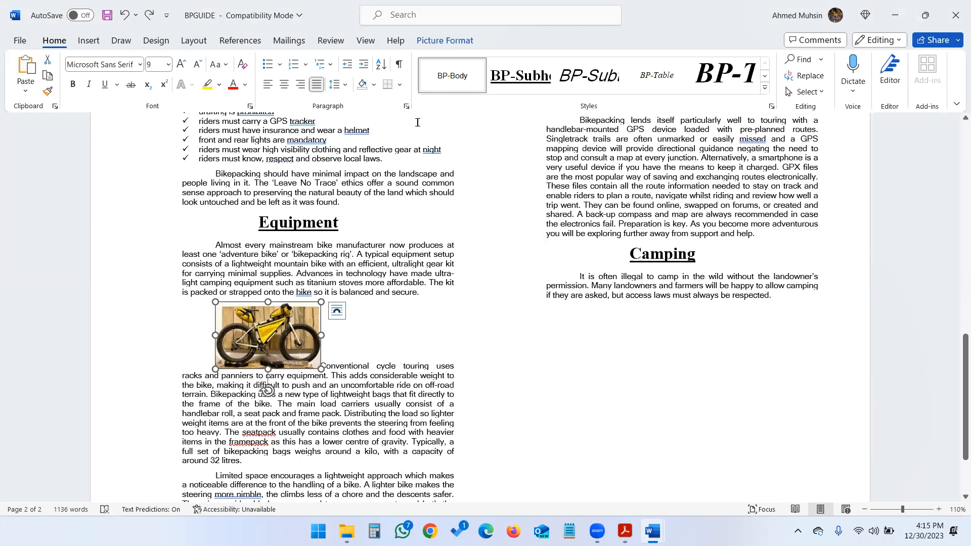
Wrap the text around the bike image and align it to the column's right edge and the top of the "Conventional cycle touring" paragraph.
{"action": "left_click", "coordinate": [445, 40]}
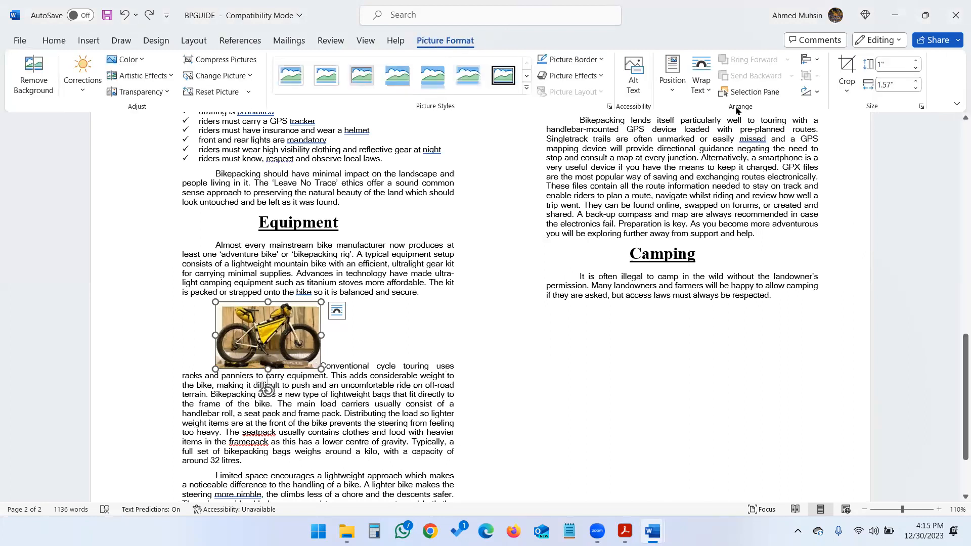
{"action": "left_click", "coordinate": [700, 80]}
{"action": "left_click", "coordinate": [719, 147]}
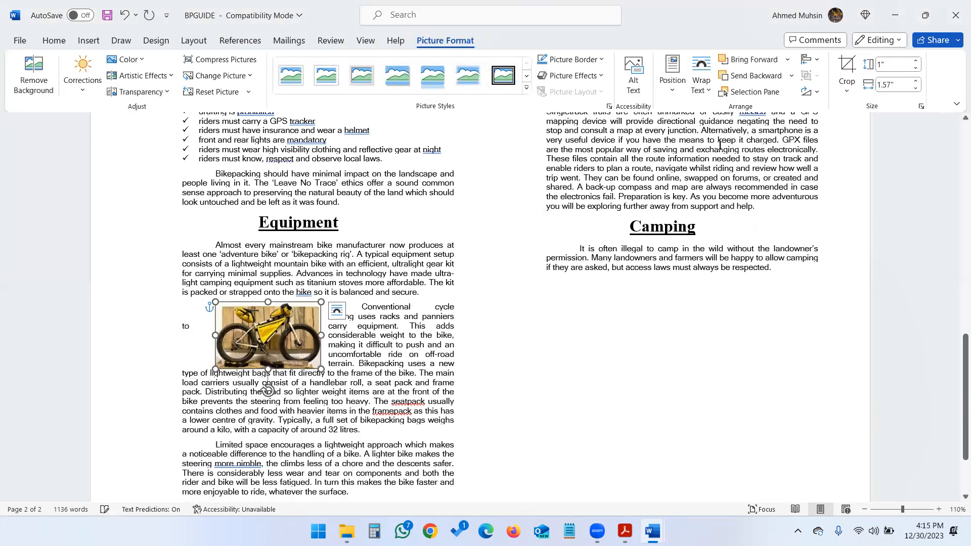
{"action": "left_click_drag", "start_coordinate": [263, 327], "coordinate": [393, 313]}
{"action": "left_click", "coordinate": [619, 333]}
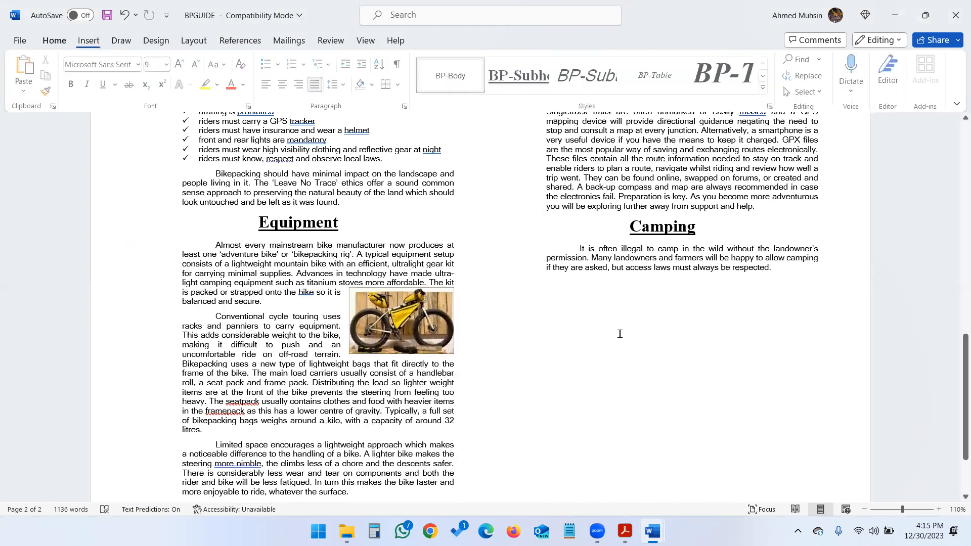
{"action": "left_click_drag", "start_coordinate": [417, 326], "coordinate": [416, 339]}
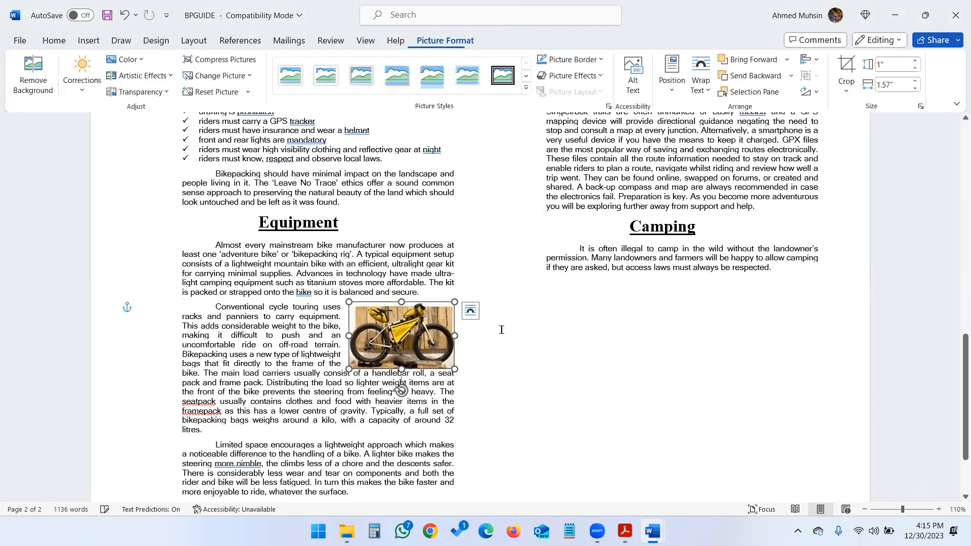
{"action": "left_click", "coordinate": [501, 329]}
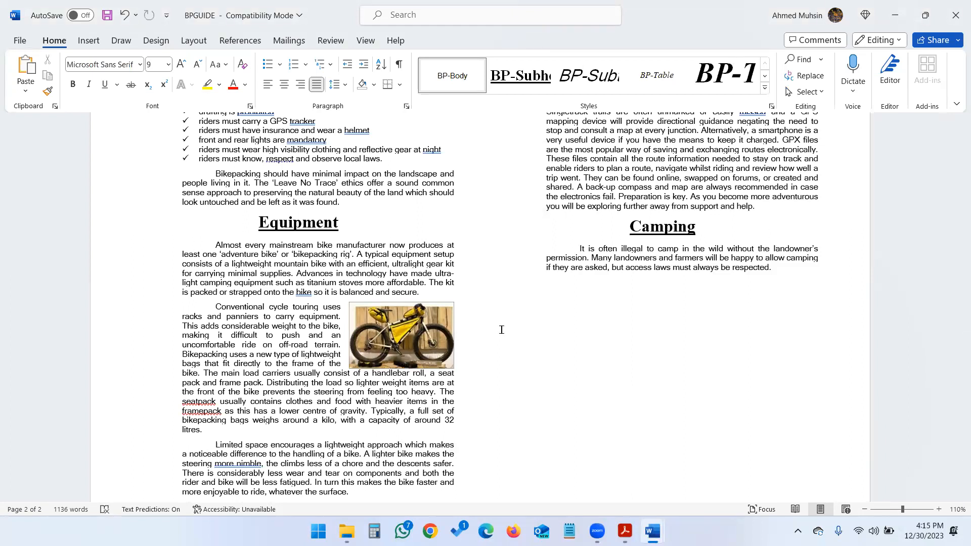
Check task 17's text-wrapping requirement in the question paper and read the proofreading requirements of task 18.
{"action": "key", "text": "alt+Tab"}
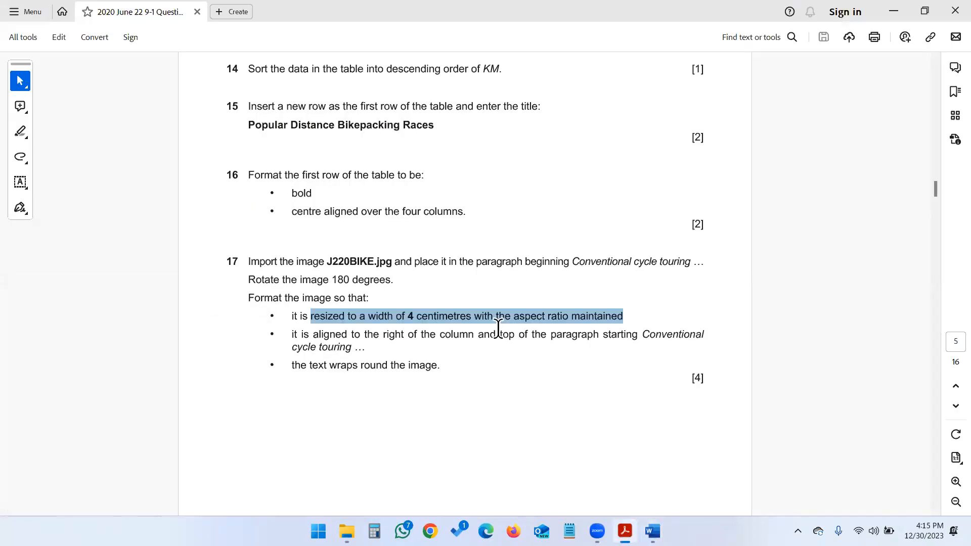
{"action": "left_click_drag", "start_coordinate": [358, 365], "coordinate": [436, 372]}
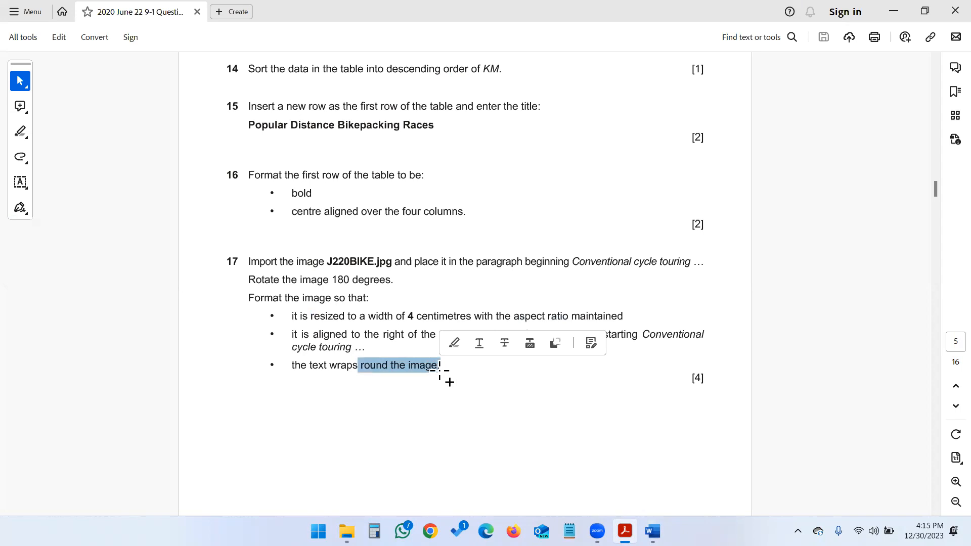
{"action": "scroll", "coordinate": [439, 369], "scroll_direction": "down", "scroll_amount": 8}
{"action": "scroll", "coordinate": [438, 369], "scroll_direction": "down", "scroll_amount": 3}
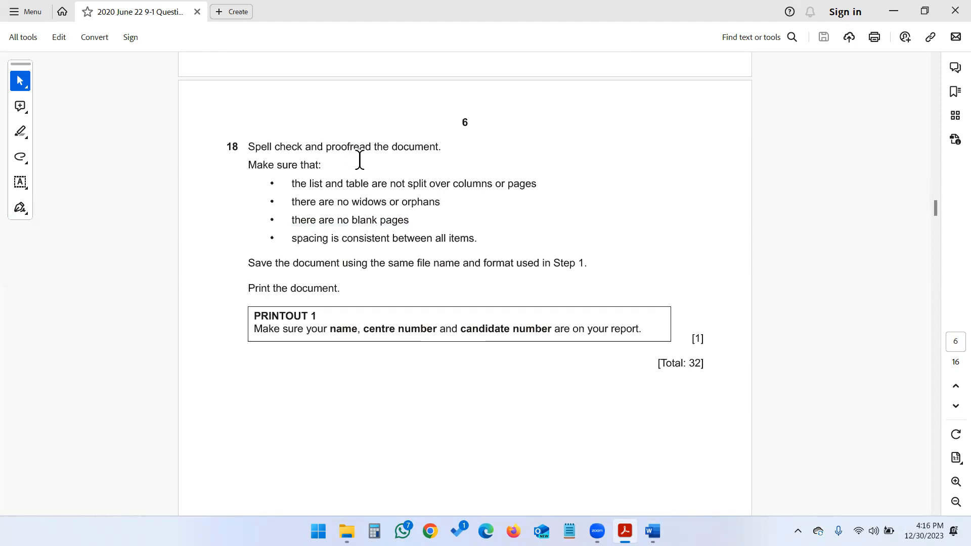
Spell check the Word document, correcting "bikepackers" to "bike packers", "seatpack" to "seat pack" and "framepack" to "frame pack".
{"action": "key", "text": "alt+Tab"}
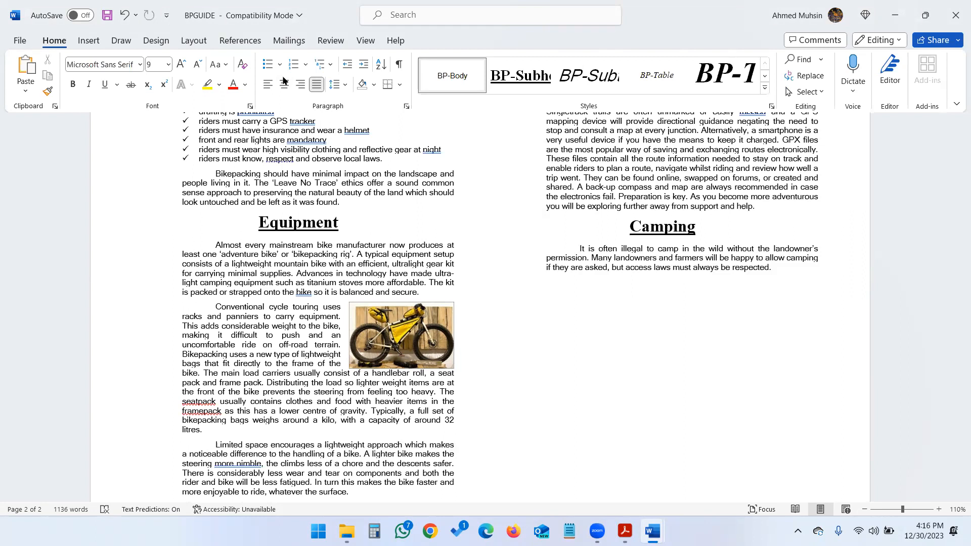
{"action": "left_click", "coordinate": [338, 43]}
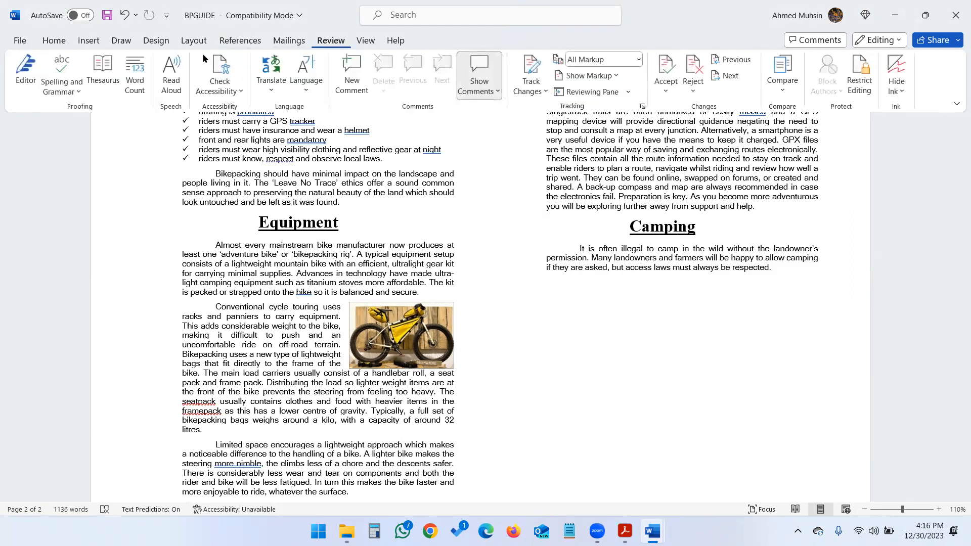
{"action": "left_click", "coordinate": [60, 73]}
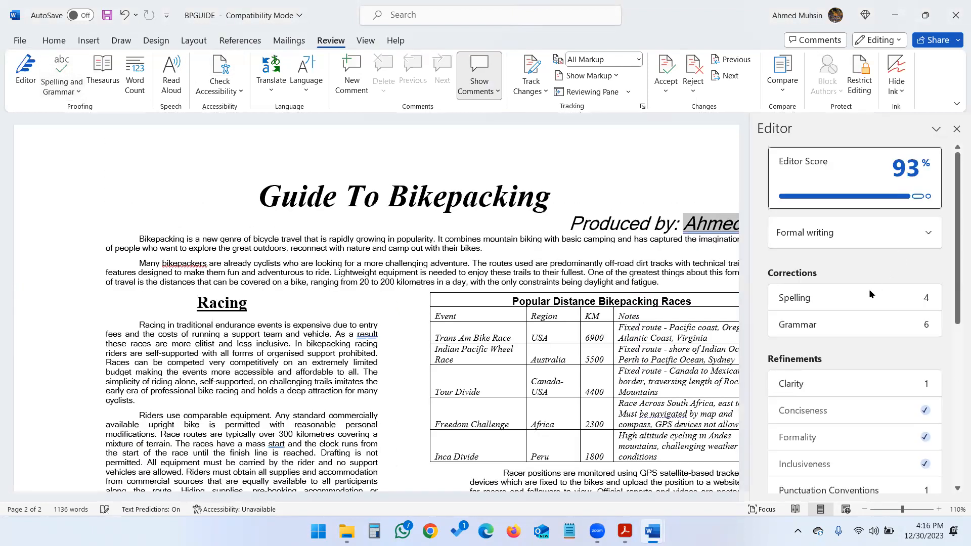
{"action": "left_click", "coordinate": [894, 299]}
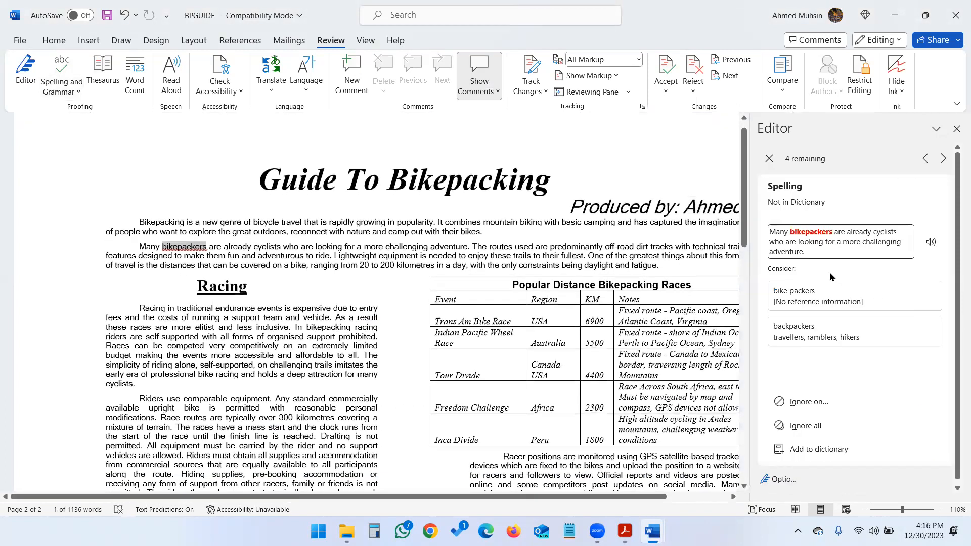
{"action": "left_click", "coordinate": [821, 300]}
{"action": "left_click", "coordinate": [796, 298]}
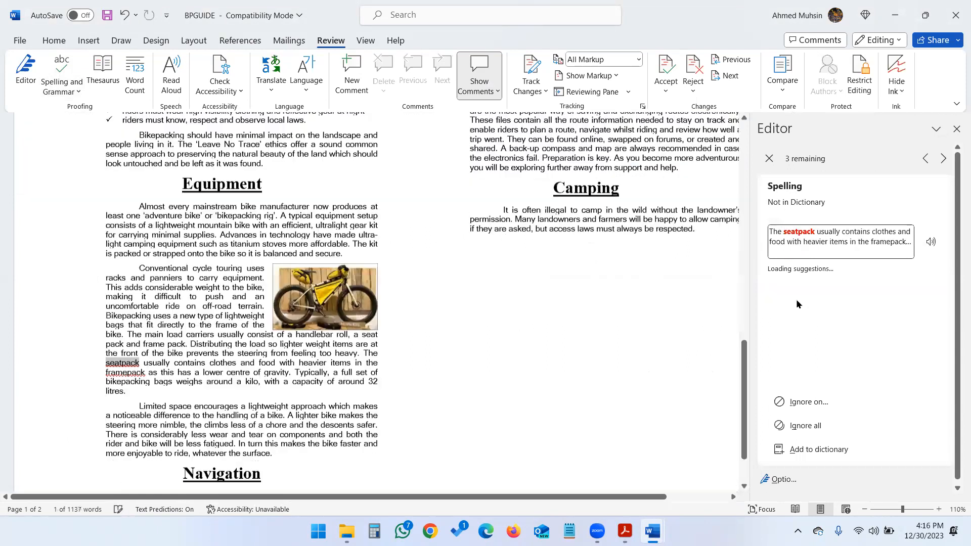
{"action": "left_click", "coordinate": [820, 303]}
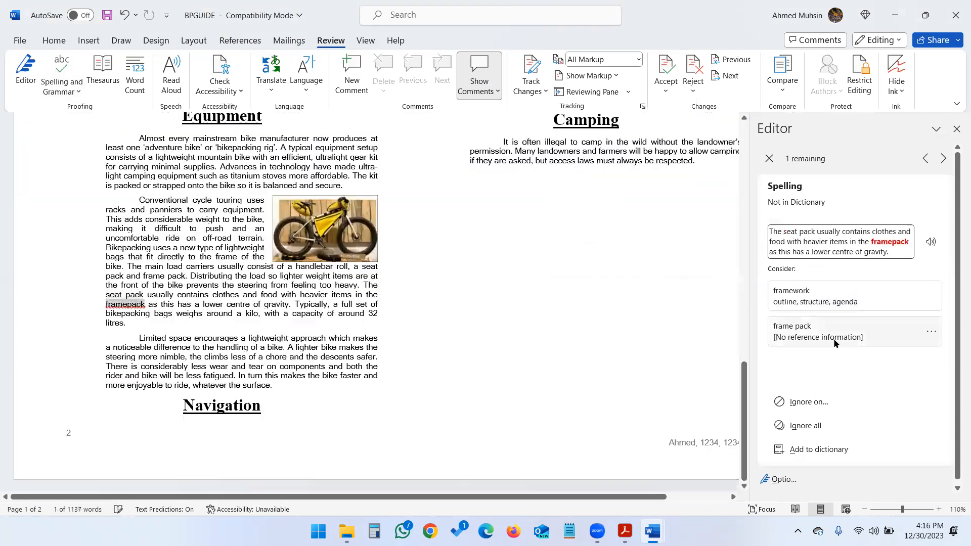
{"action": "left_click", "coordinate": [827, 338]}
{"action": "left_click", "coordinate": [828, 338]}
{"action": "left_click", "coordinate": [833, 328]}
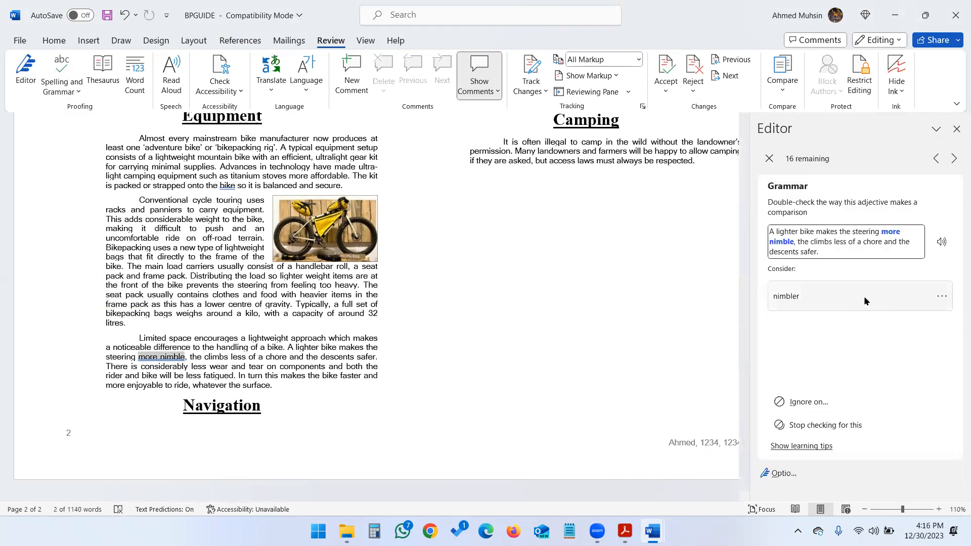
Accept the grammar suggestion "nimbler" for "more nimble" and close the Editor.
{"action": "left_click", "coordinate": [846, 304]}
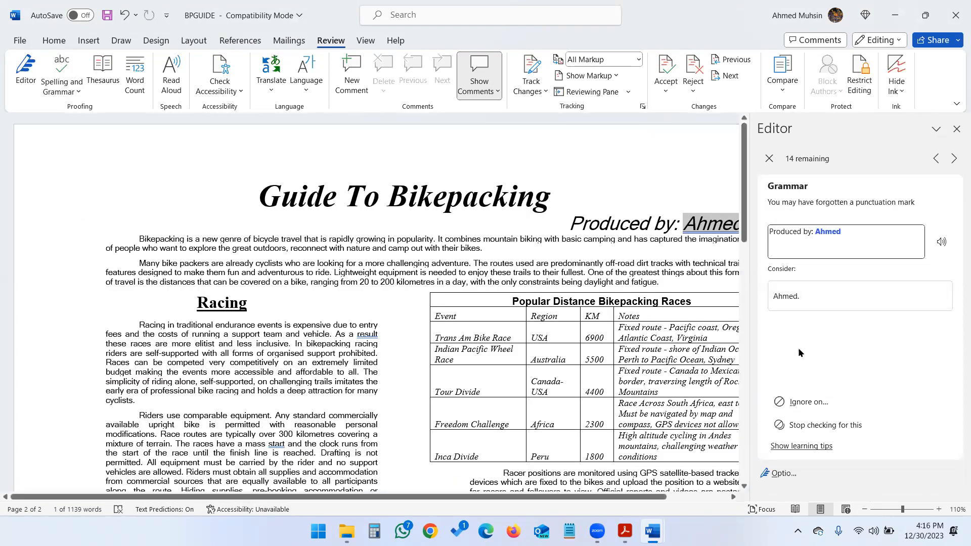
{"action": "scroll", "coordinate": [575, 468], "scroll_direction": "down", "scroll_amount": 1}
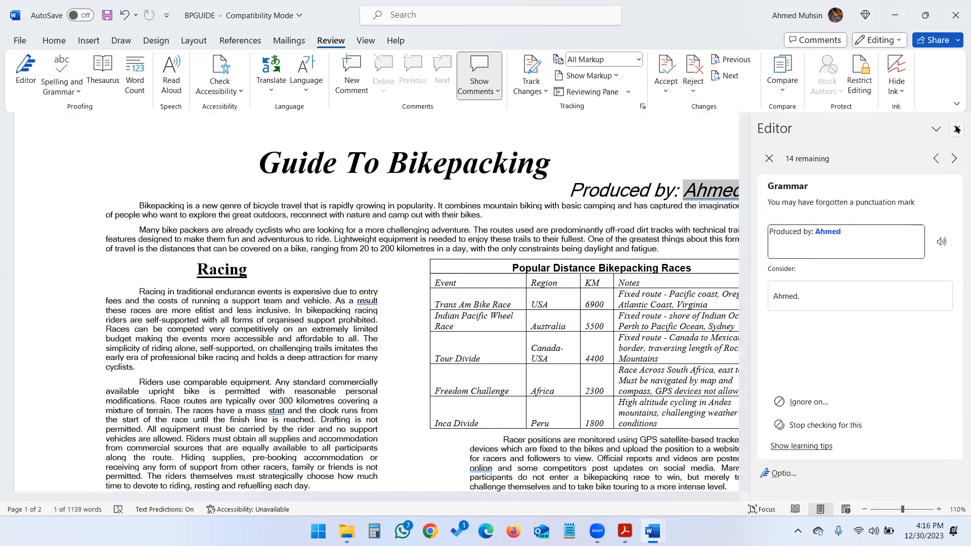
{"action": "left_click", "coordinate": [955, 129]}
Following task 18's rule against split lists, insert a page break before the "Race Rules" heading.
{"action": "left_click", "coordinate": [625, 531]}
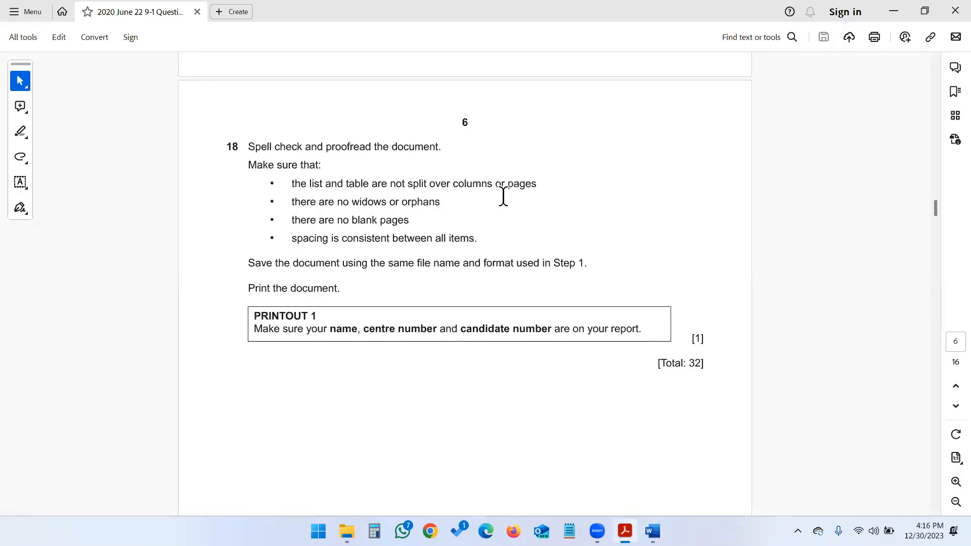
{"action": "left_click", "coordinate": [893, 11]}
{"action": "scroll", "coordinate": [501, 187], "scroll_direction": "down", "scroll_amount": 3}
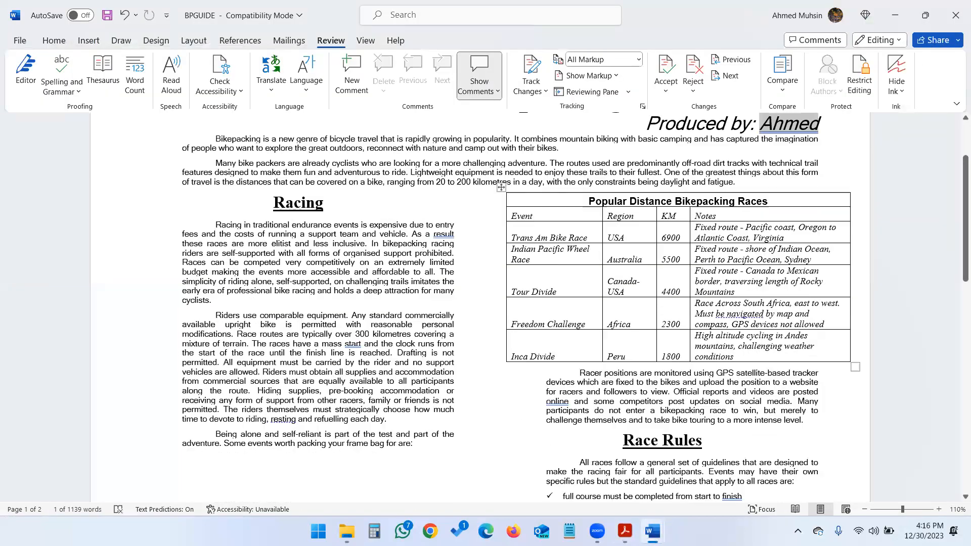
{"action": "scroll", "coordinate": [500, 187], "scroll_direction": "down", "scroll_amount": 10}
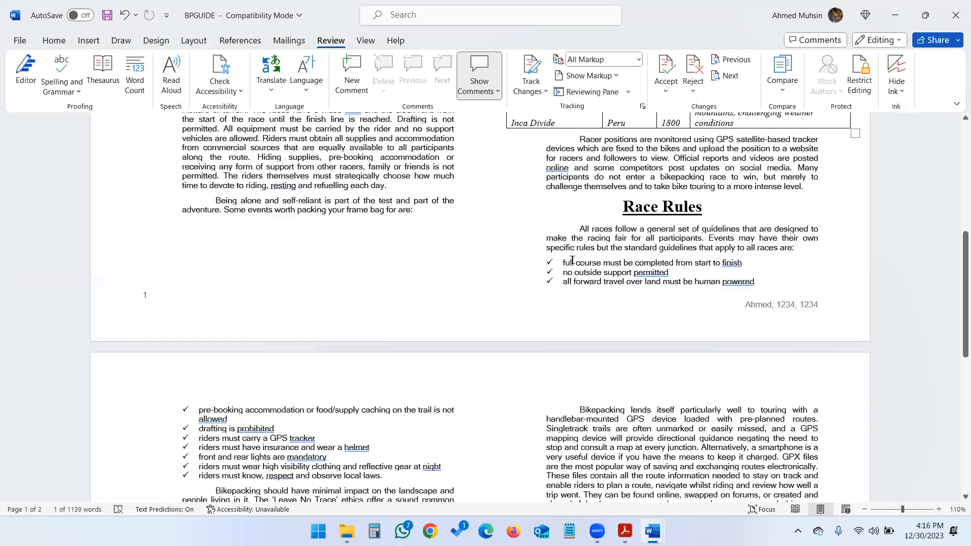
{"action": "left_click", "coordinate": [619, 207]}
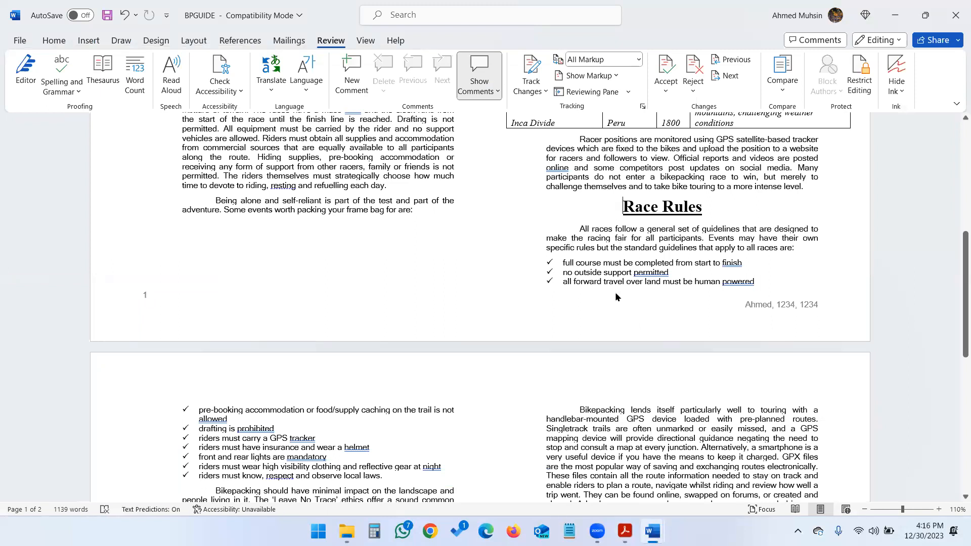
{"action": "left_click", "coordinate": [95, 41]}
{"action": "left_click", "coordinate": [88, 89]}
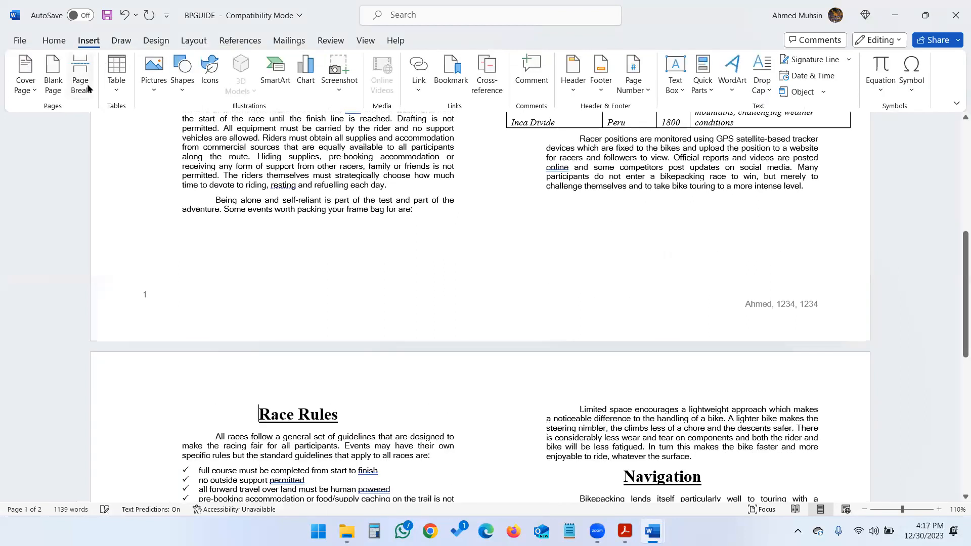
{"action": "scroll", "coordinate": [227, 393], "scroll_direction": "down", "scroll_amount": 1}
{"action": "scroll", "coordinate": [227, 393], "scroll_direction": "down", "scroll_amount": 3}
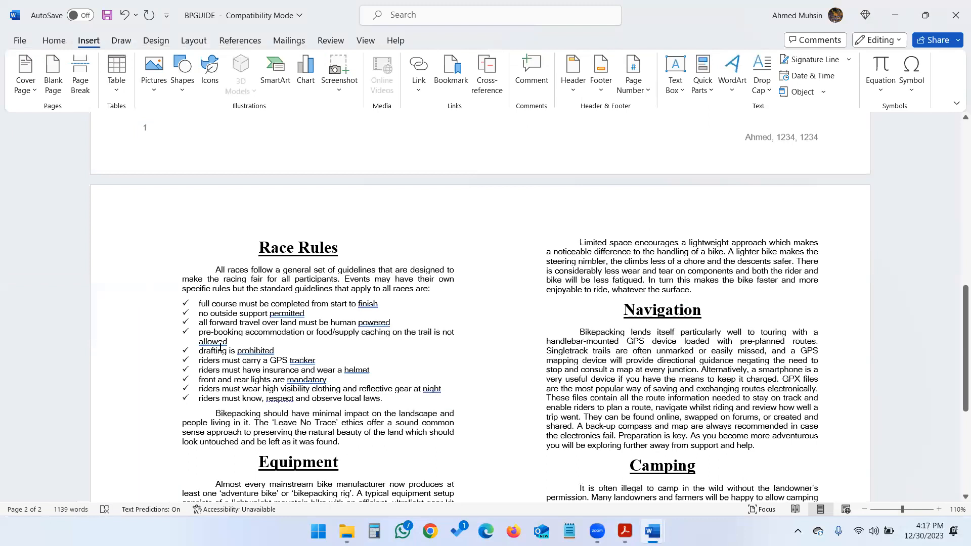
Check both pages of the document for widows and orphans, as task 18 requires.
{"action": "key", "text": "alt+Tab"}
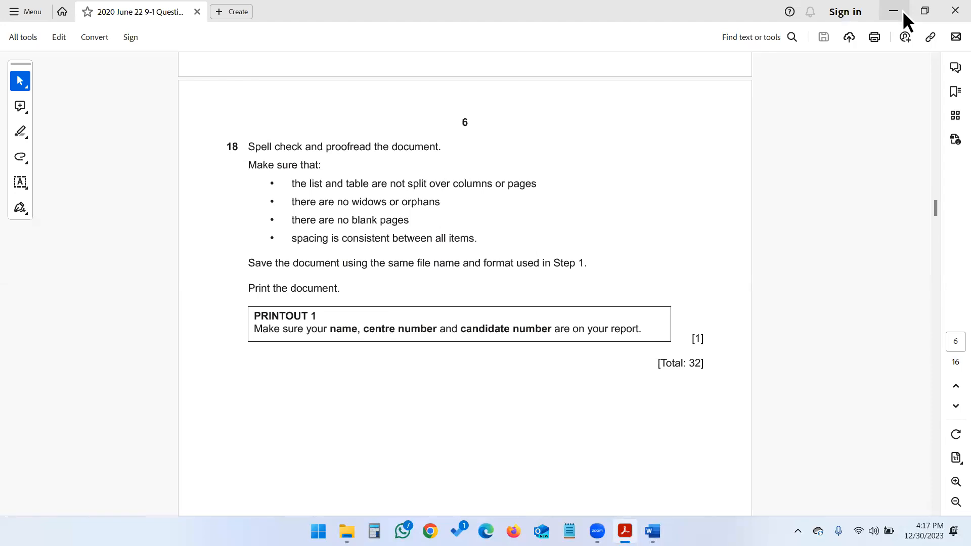
{"action": "key", "text": "alt+Tab"}
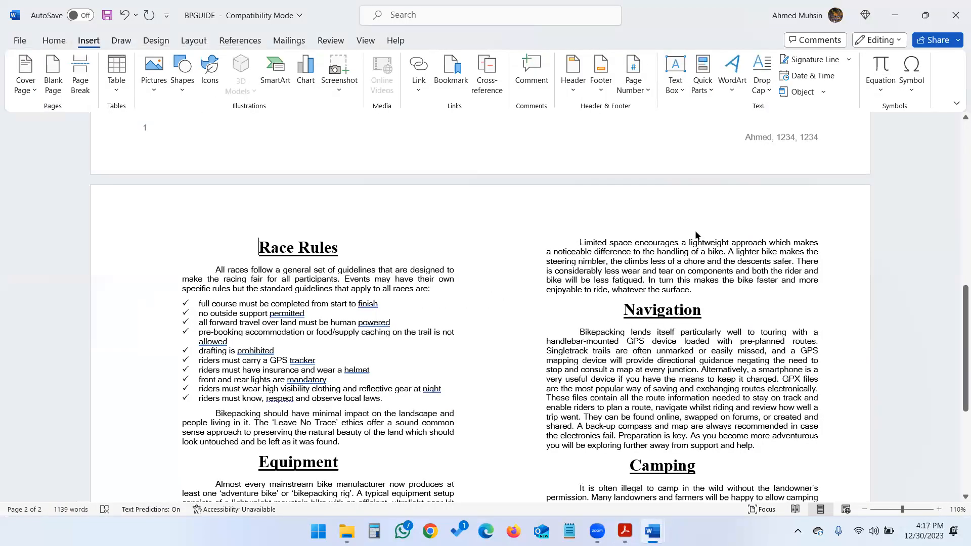
{"action": "scroll", "coordinate": [693, 227], "scroll_direction": "up", "scroll_amount": 7}
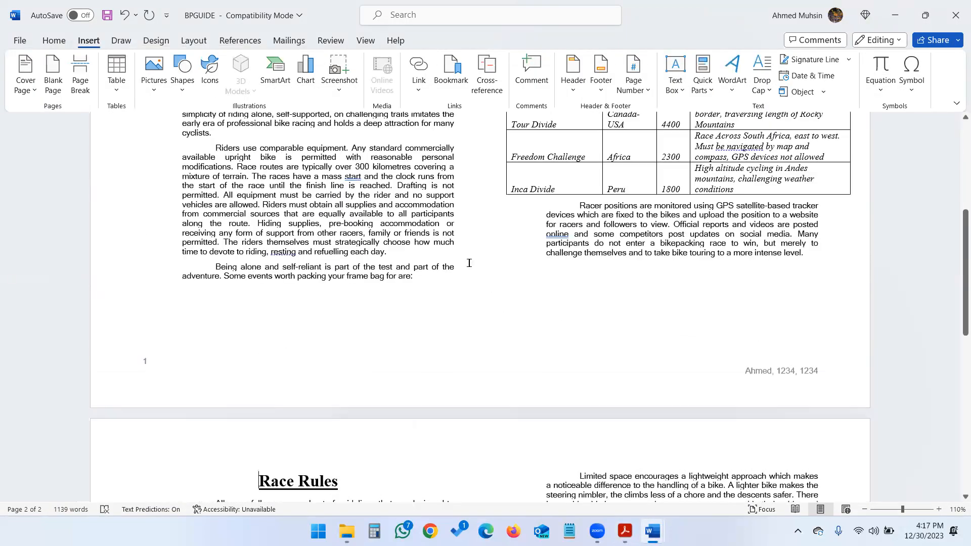
{"action": "scroll", "coordinate": [435, 275], "scroll_direction": "up", "scroll_amount": 2}
{"action": "scroll", "coordinate": [664, 377], "scroll_direction": "up", "scroll_amount": 2}
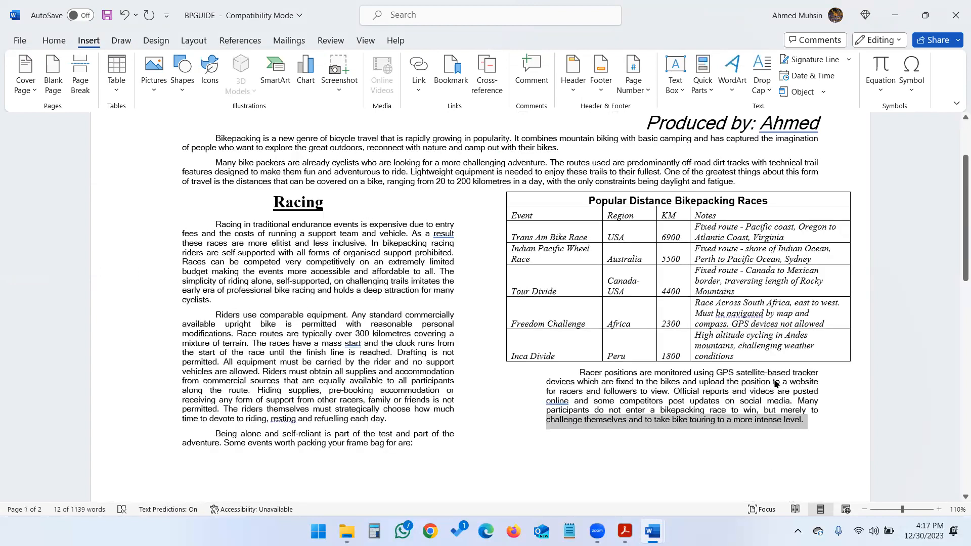
{"action": "scroll", "coordinate": [776, 383], "scroll_direction": "down", "scroll_amount": 10}
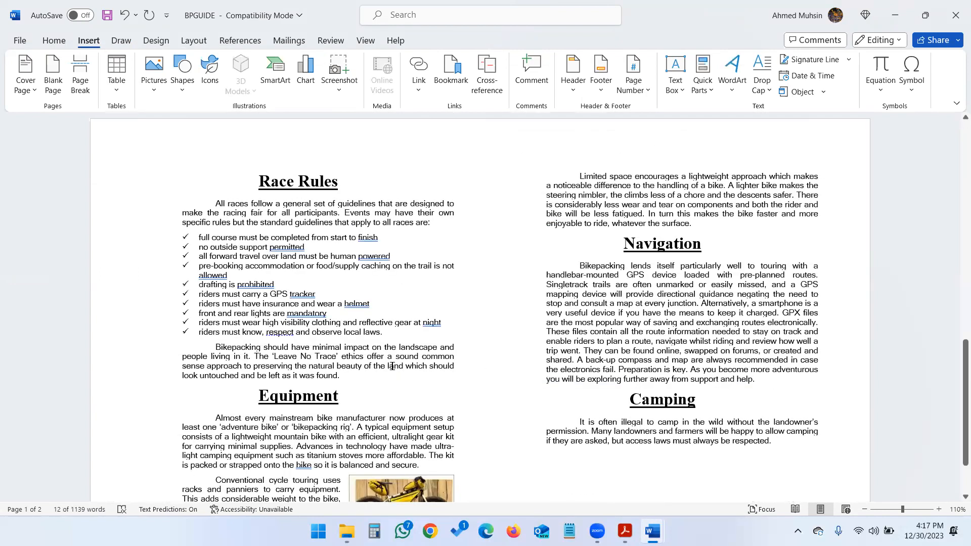
{"action": "scroll", "coordinate": [492, 349], "scroll_direction": "down", "scroll_amount": 3}
{"action": "scroll", "coordinate": [492, 349], "scroll_direction": "up", "scroll_amount": 2}
Check the document for blank pages and consistent spacing between all items, following task 18.
{"action": "key", "text": "alt+Tab"}
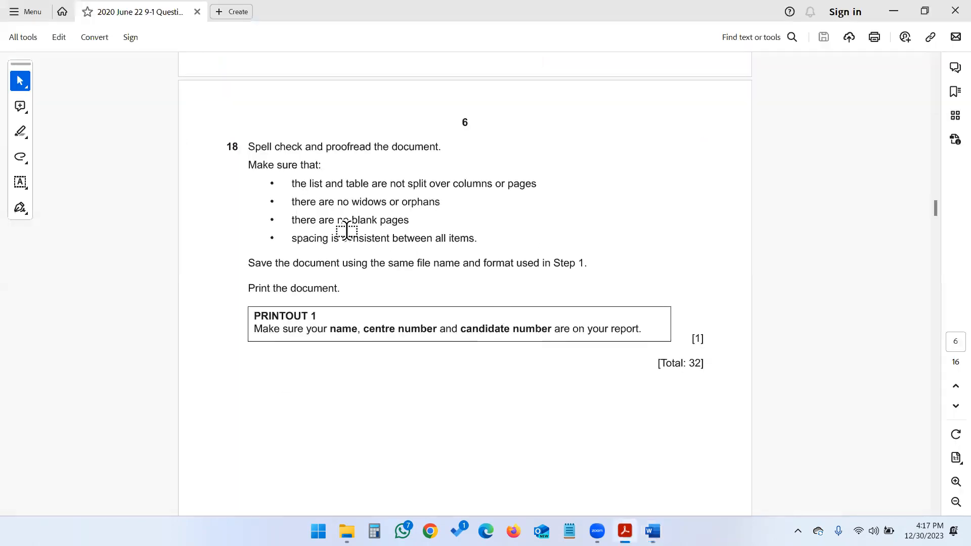
{"action": "key", "text": "alt+Tab"}
{"action": "scroll", "coordinate": [476, 319], "scroll_direction": "up", "scroll_amount": 4}
{"action": "scroll", "coordinate": [475, 320], "scroll_direction": "down", "scroll_amount": 6}
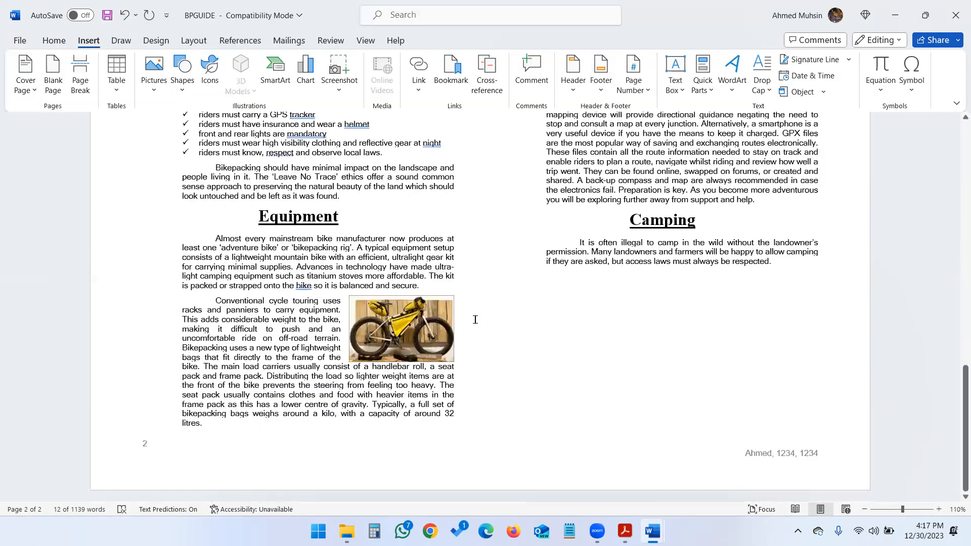
{"action": "key", "text": "alt+Tab"}
{"action": "left_click_drag", "start_coordinate": [292, 238], "coordinate": [475, 238]}
{"action": "key", "text": "alt+Tab"}
{"action": "scroll", "coordinate": [587, 376], "scroll_direction": "up", "scroll_amount": 5}
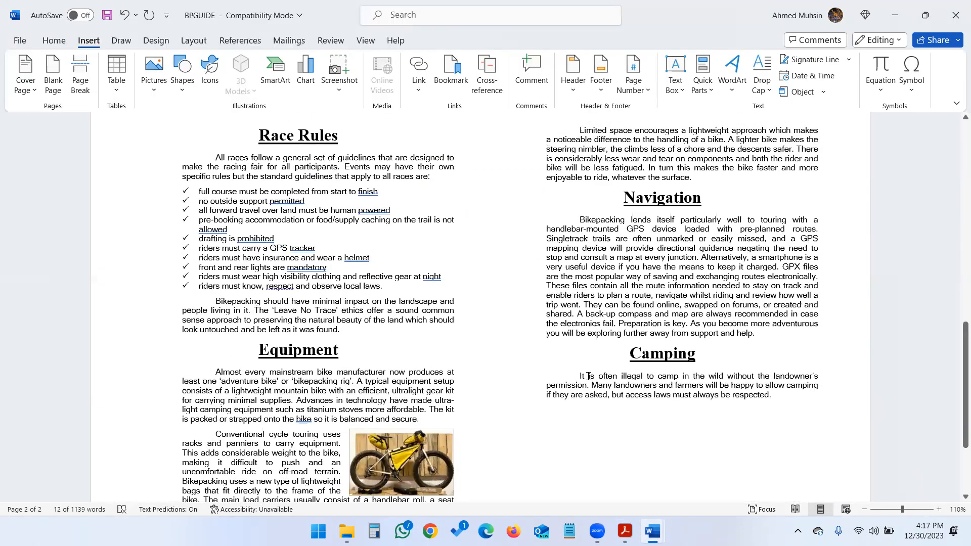
{"action": "scroll", "coordinate": [588, 377], "scroll_direction": "up", "scroll_amount": 5}
{"action": "scroll", "coordinate": [590, 384], "scroll_direction": "up", "scroll_amount": 3}
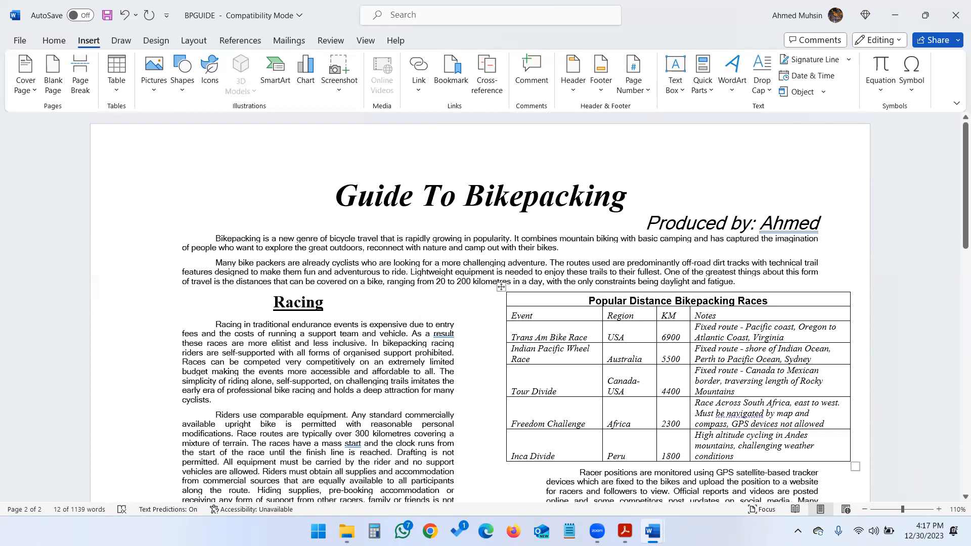
Check task 18's saving instruction and save the document under the same file name and format.
{"action": "key", "text": "alt+Tab"}
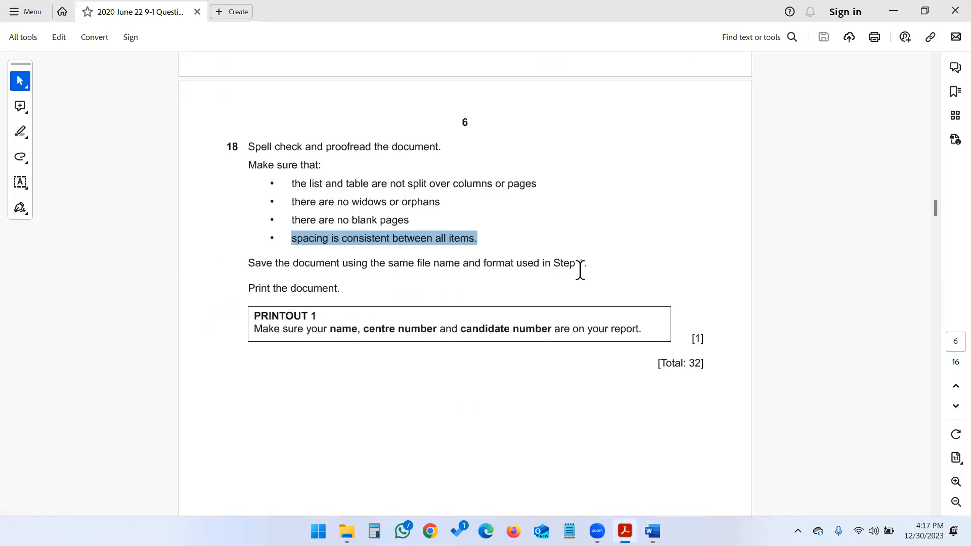
{"action": "key", "text": "alt+Tab"}
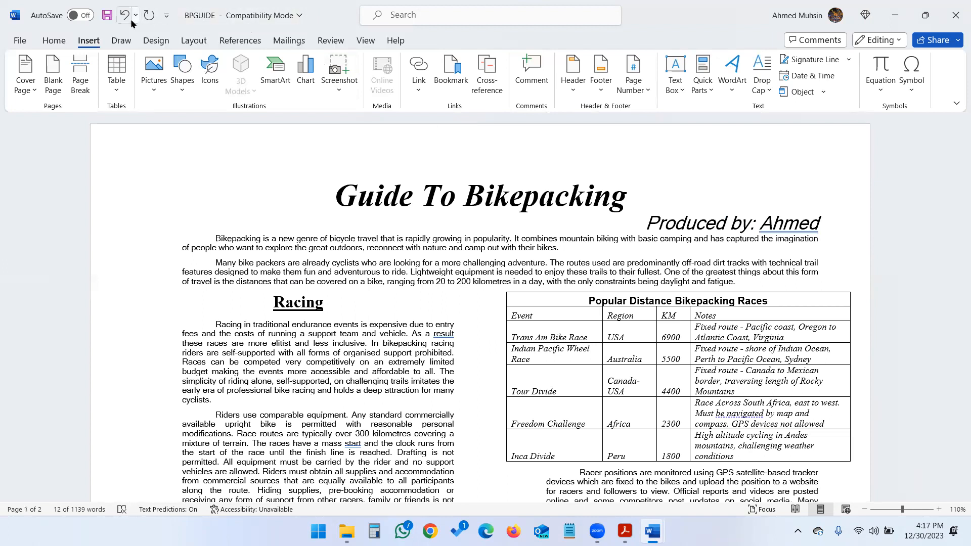
{"action": "left_click", "coordinate": [108, 18]}
Check the print instruction, view the document's print preview and printer choices, and return to the document without printing.
{"action": "key", "text": "alt+Tab"}
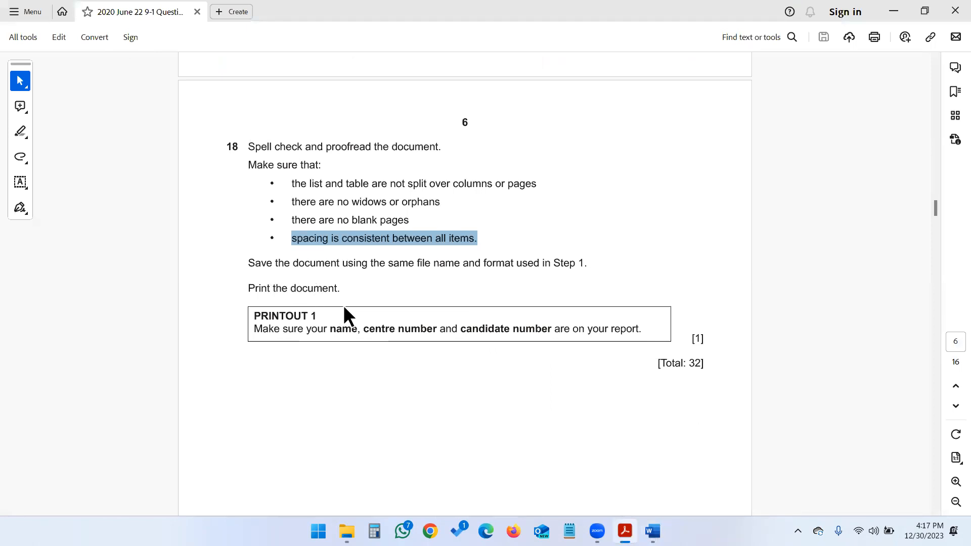
{"action": "key", "text": "alt+Tab"}
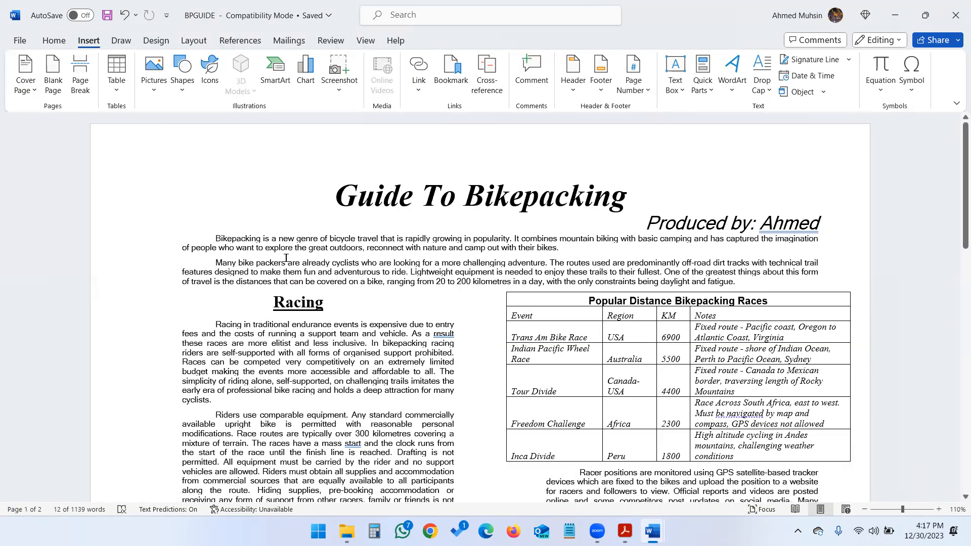
{"action": "key", "text": "ctrl+p"}
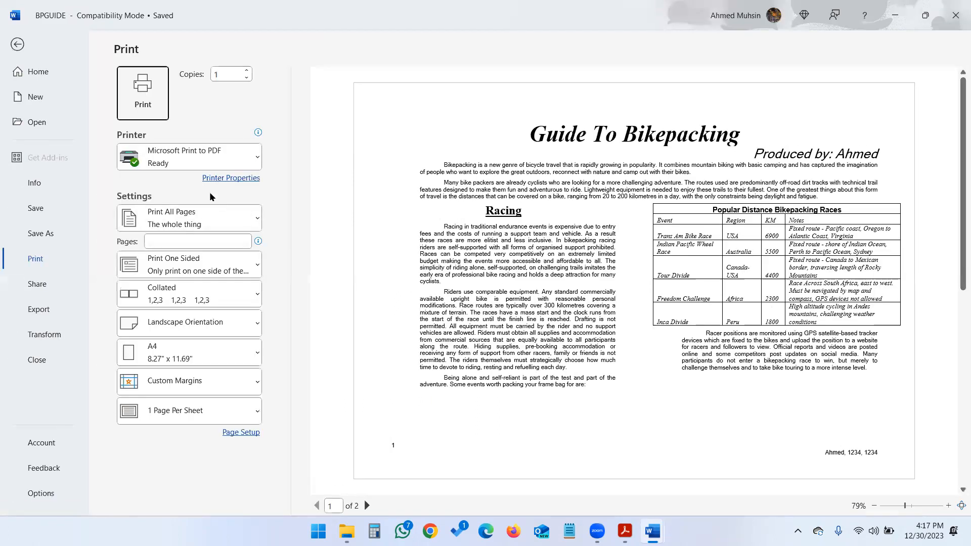
{"action": "left_click", "coordinate": [205, 157]}
{"action": "key", "text": "Escape"}
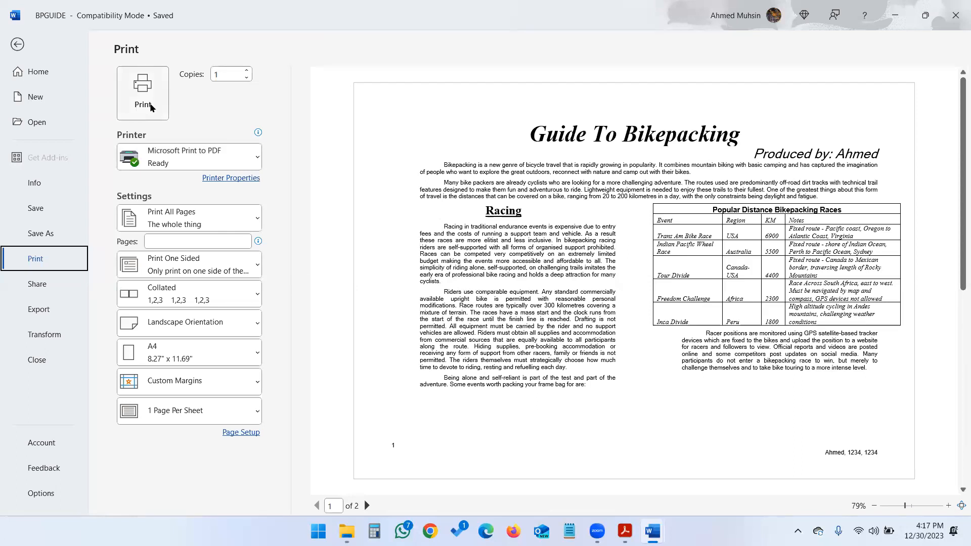
{"action": "left_click", "coordinate": [17, 44]}
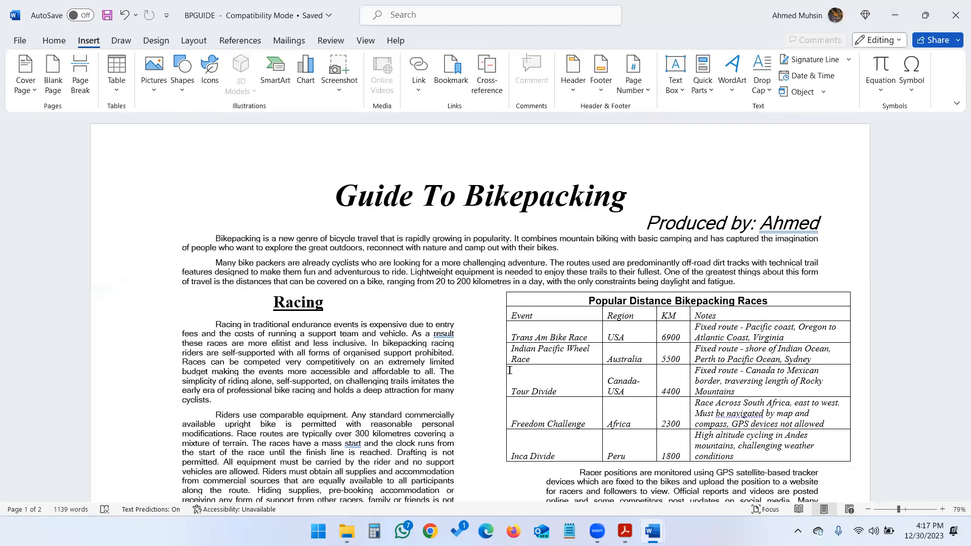
Read the Printout 1 requirement in the question paper and continue to task 19 in the Task 3 – Database section.
{"action": "scroll", "coordinate": [480, 314], "scroll_direction": "down", "scroll_amount": 10}
{"action": "left_click", "coordinate": [624, 530]}
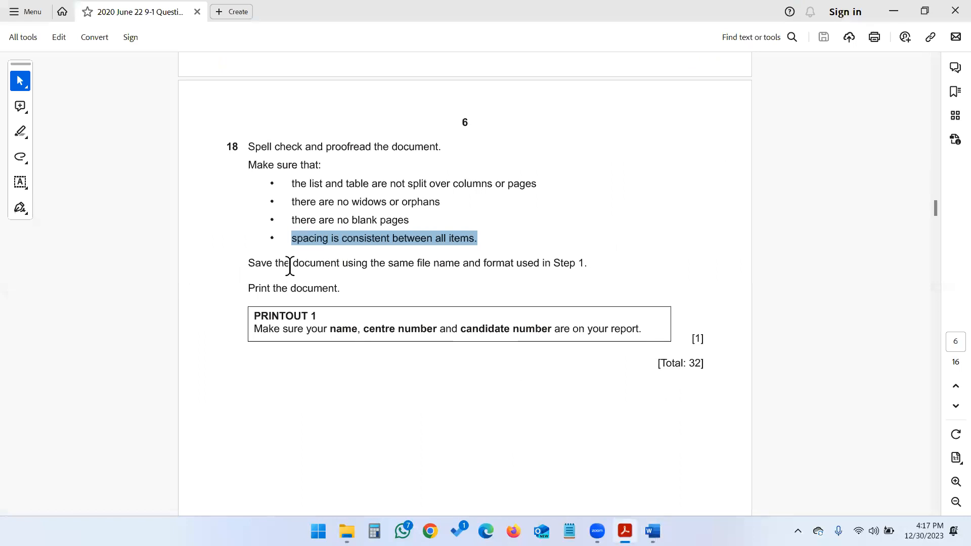
{"action": "left_click_drag", "start_coordinate": [254, 331], "coordinate": [634, 337]}
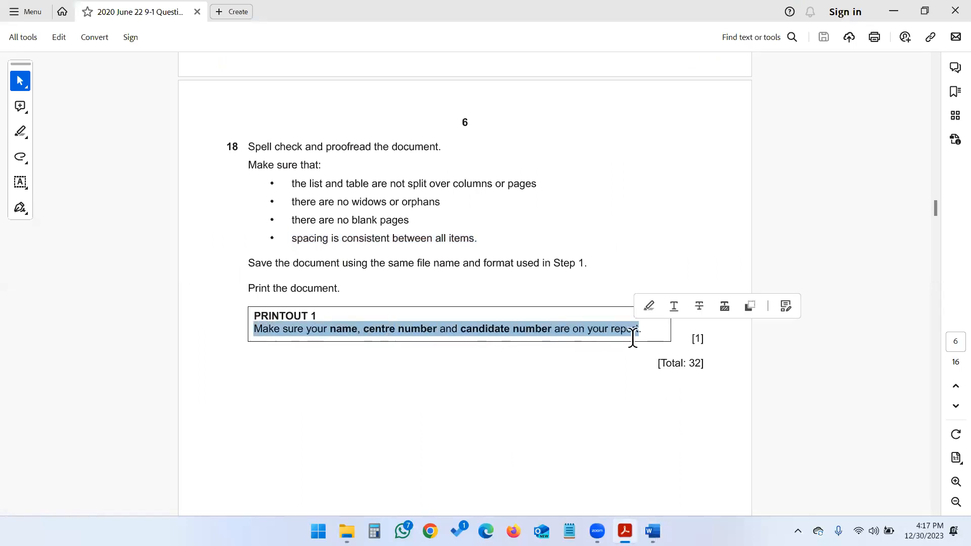
{"action": "scroll", "coordinate": [511, 290], "scroll_direction": "up", "scroll_amount": 3}
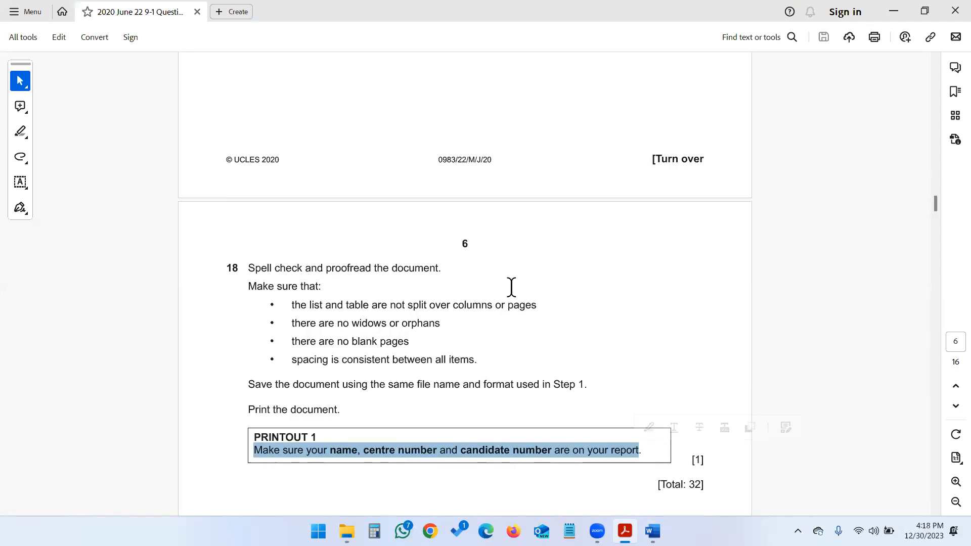
{"action": "scroll", "coordinate": [511, 287], "scroll_direction": "down", "scroll_amount": 14}
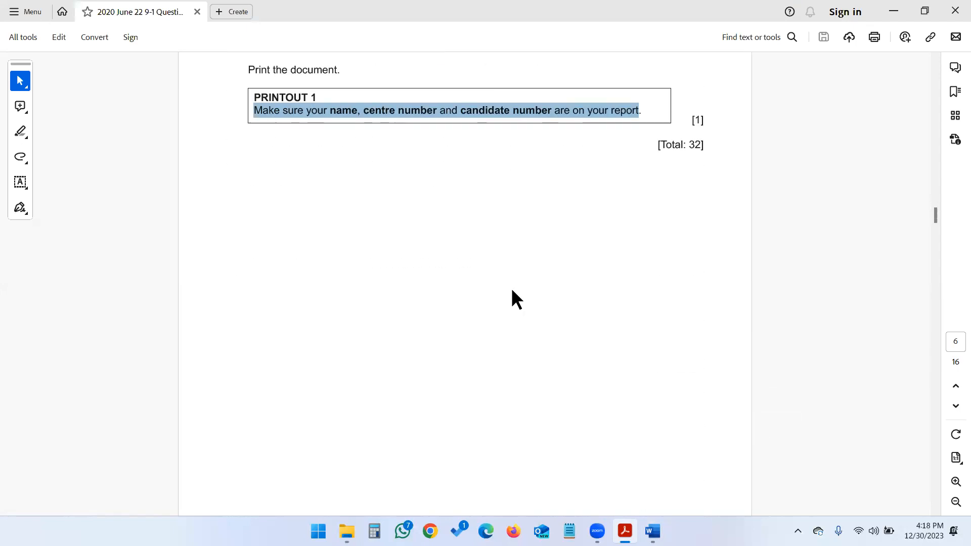
{"action": "scroll", "coordinate": [512, 290], "scroll_direction": "down", "scroll_amount": 10}
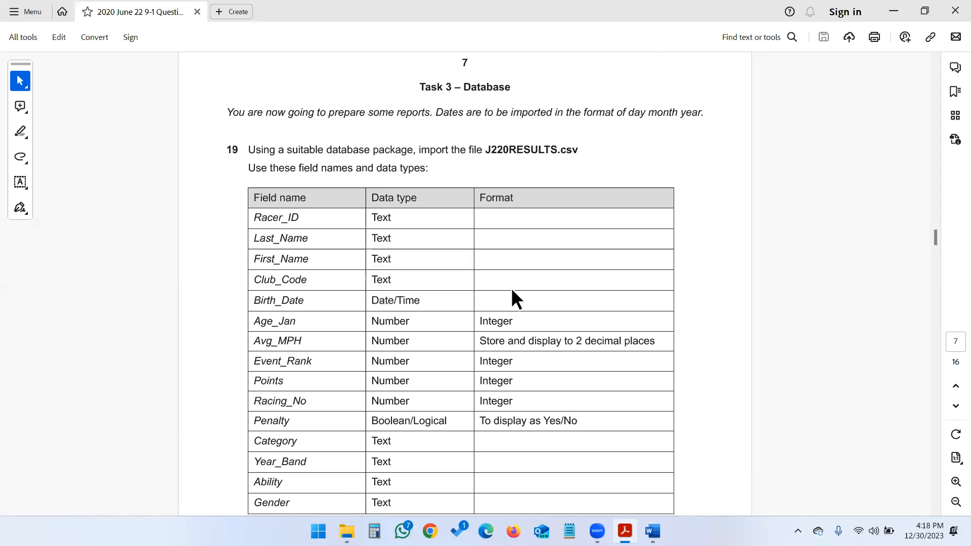